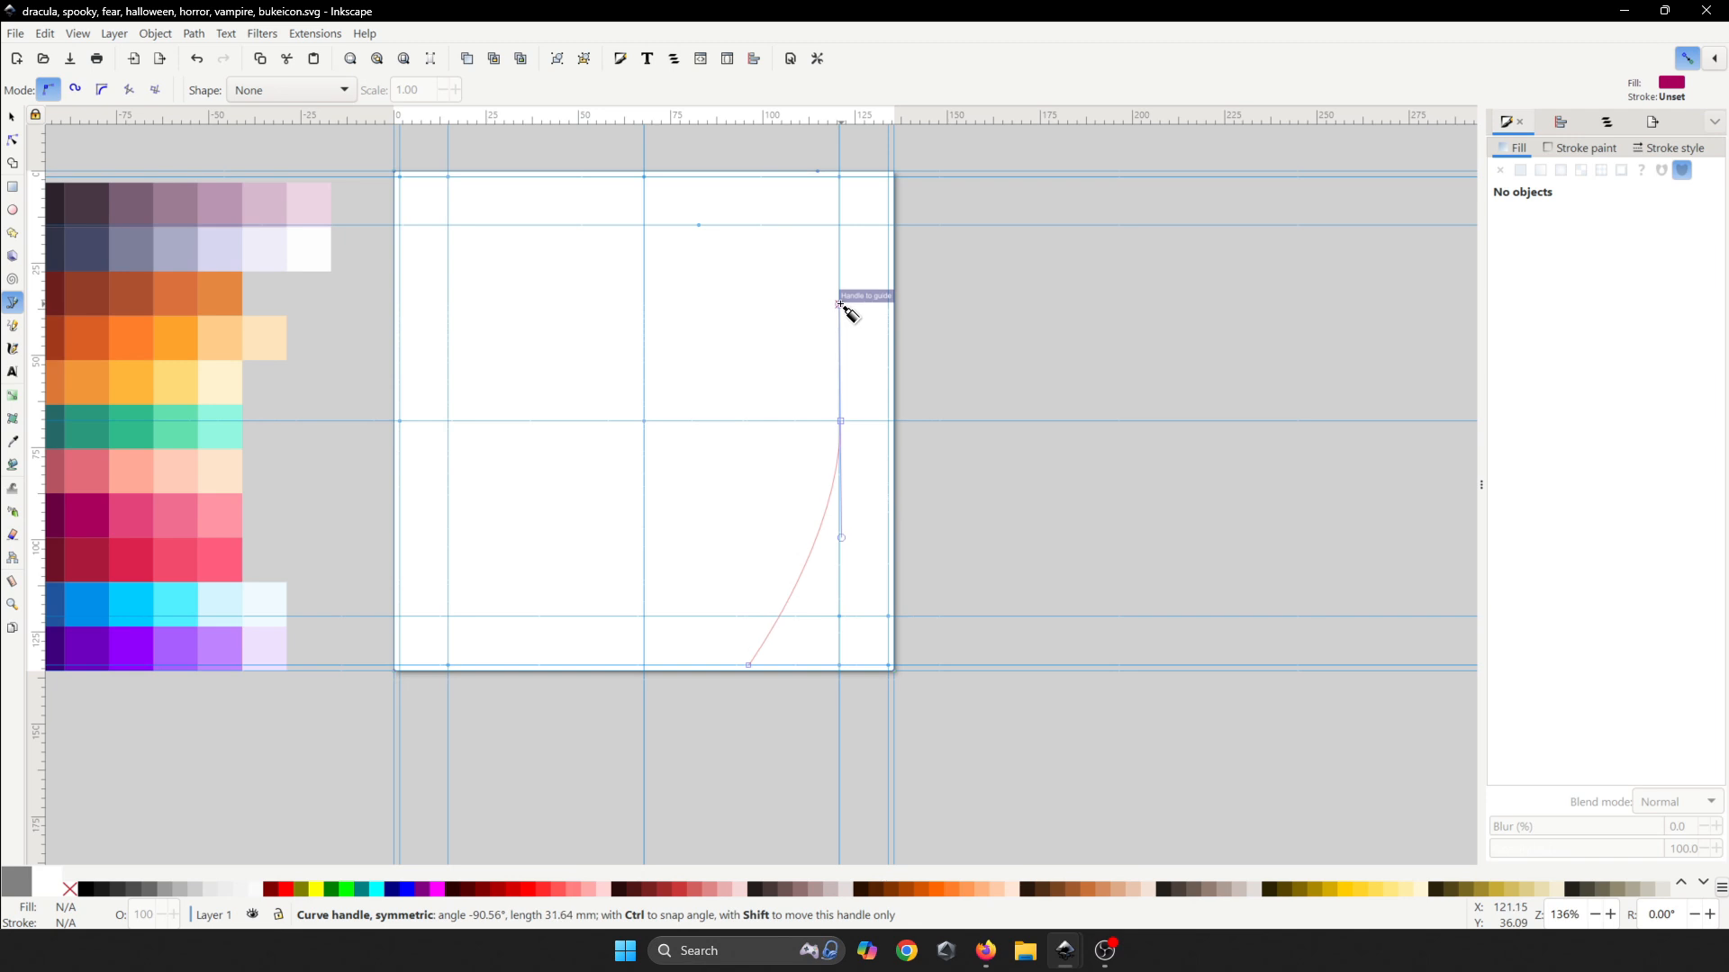
- Draw the cape's rounded top edge with the pen, ending at its upper-left tip
{"action": "left_click_drag", "start_coordinate": [730, 325], "coordinate": [691, 356]}
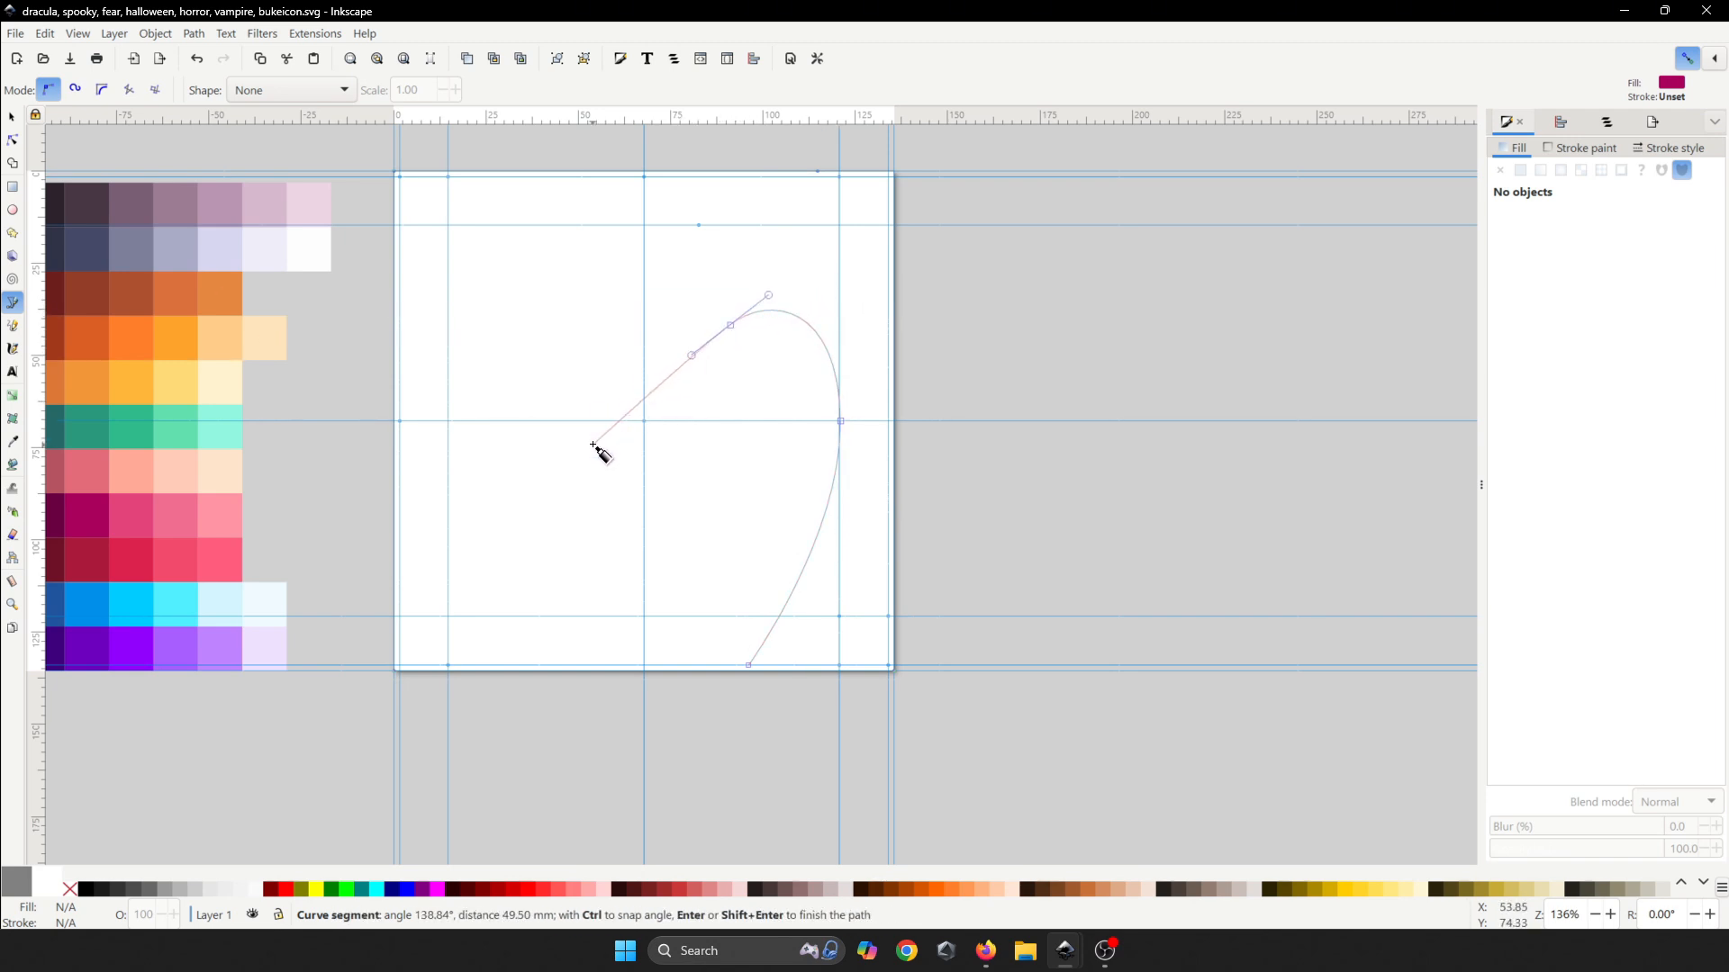
{"action": "scroll", "coordinate": [592, 446], "scroll_direction": "up", "scroll_amount": 2}
{"action": "left_click_drag", "start_coordinate": [512, 403], "coordinate": [464, 393]}
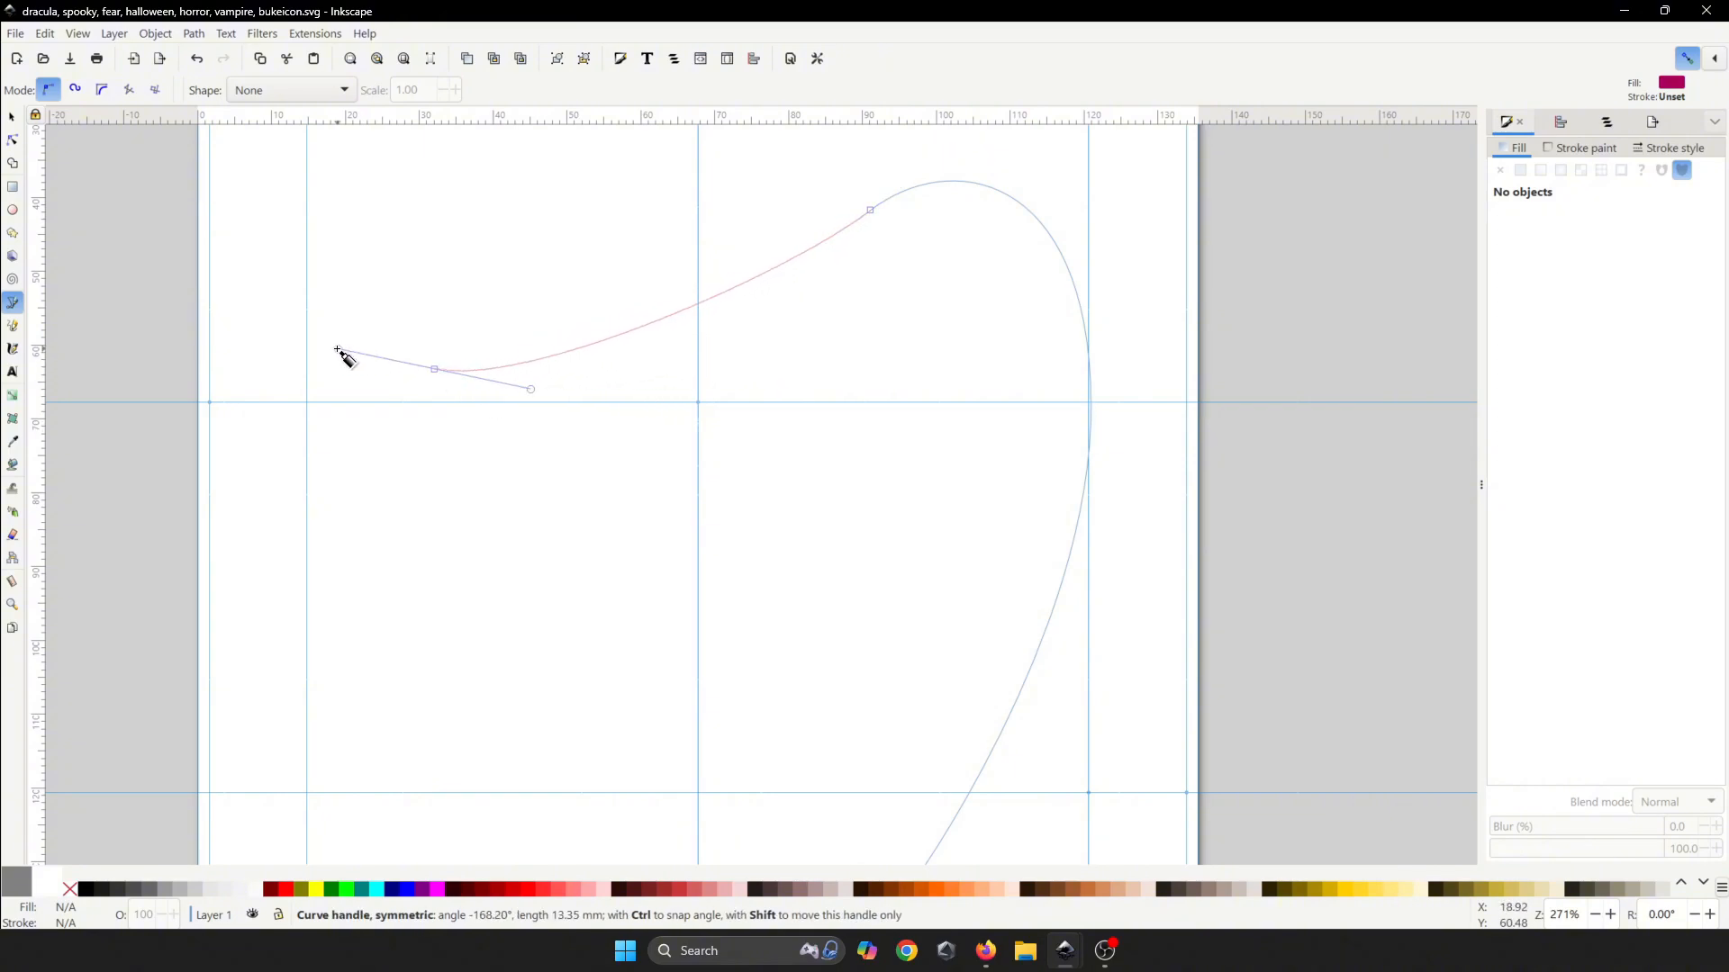
{"action": "left_click_drag", "start_coordinate": [337, 350], "coordinate": [337, 350]}
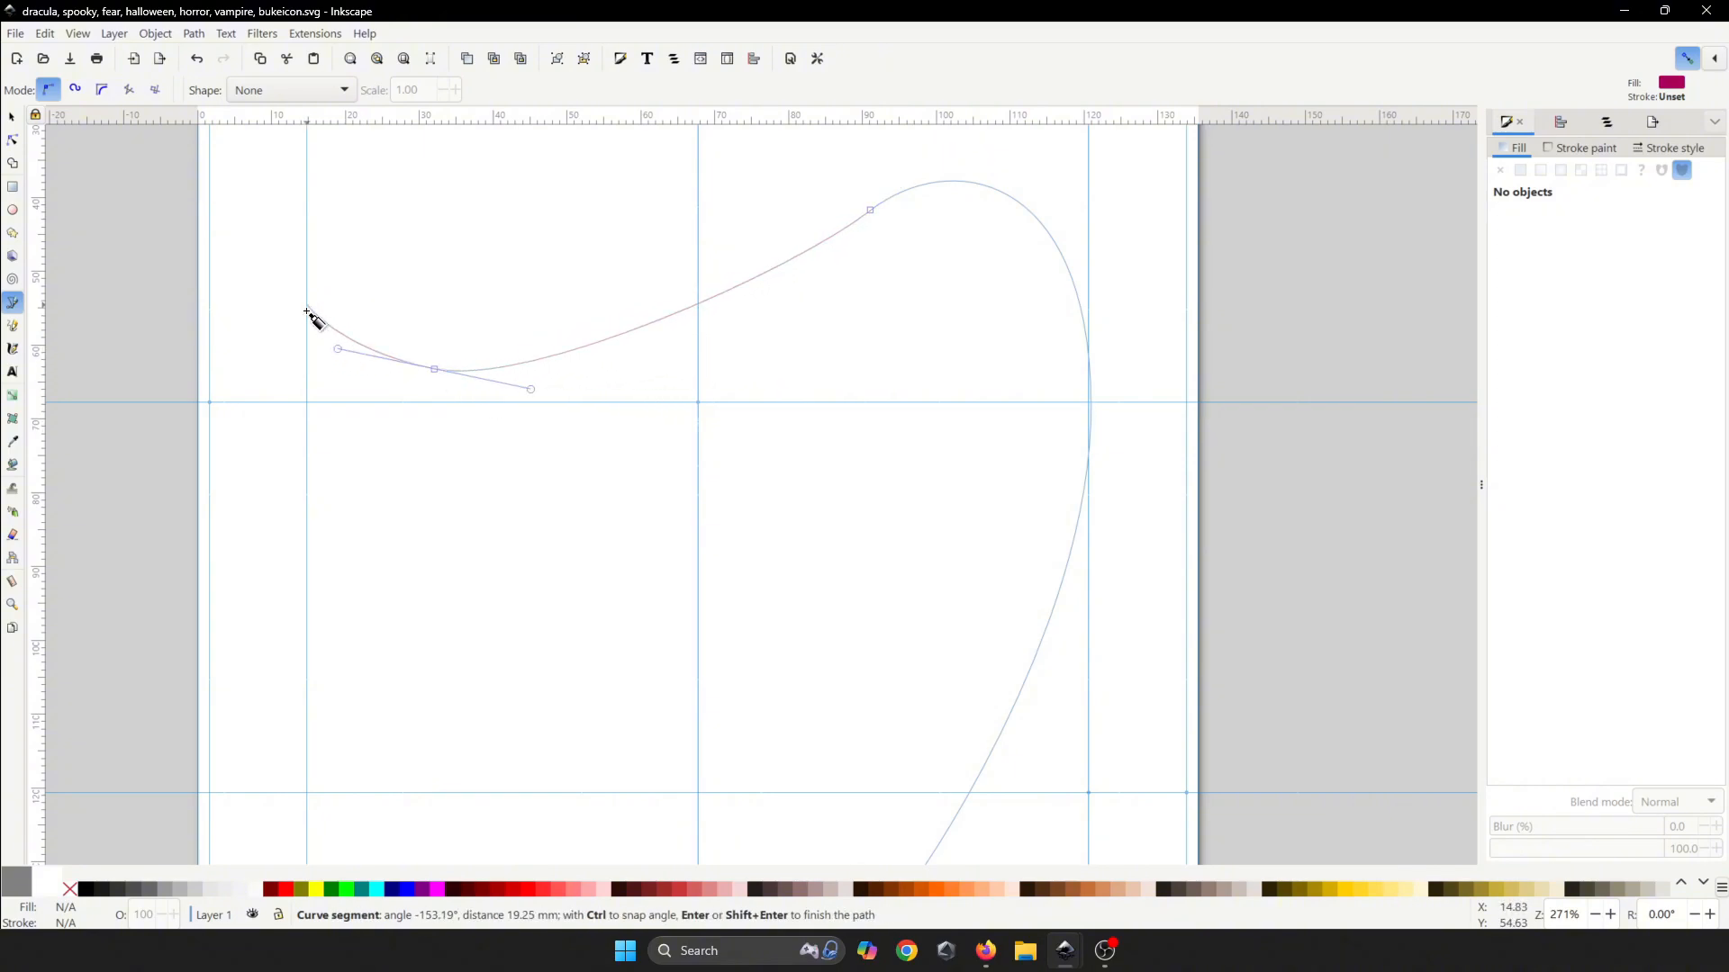
{"action": "left_click", "coordinate": [306, 308]}
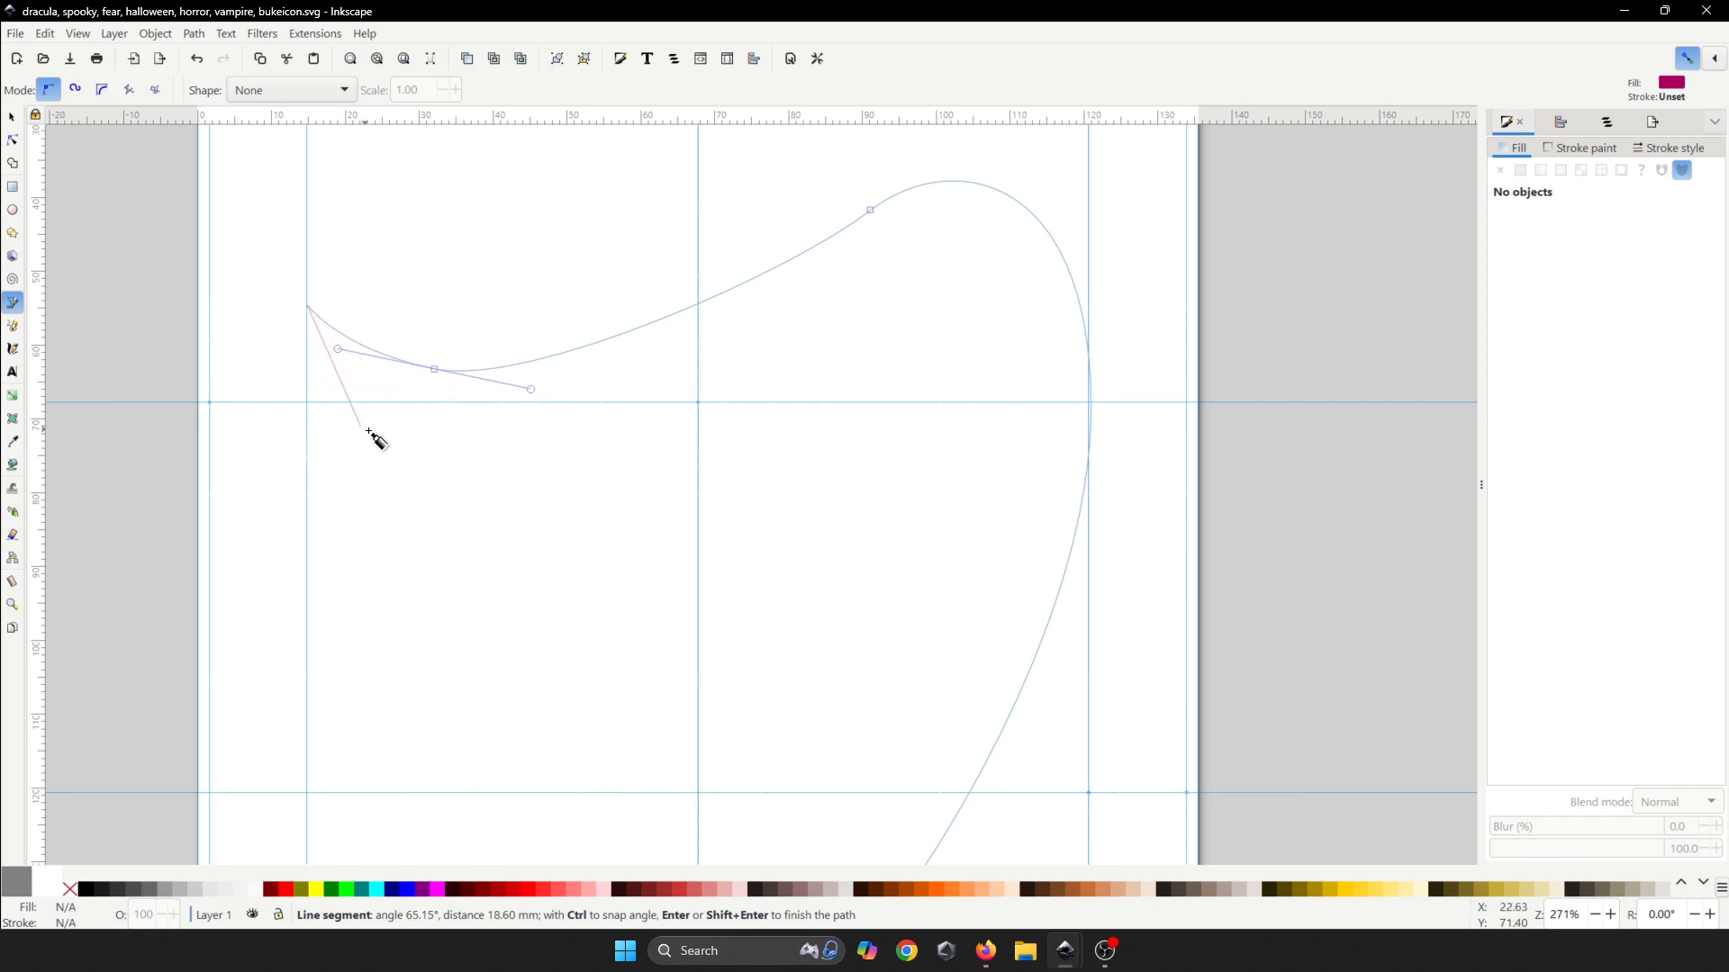
{"action": "key", "text": "space"}
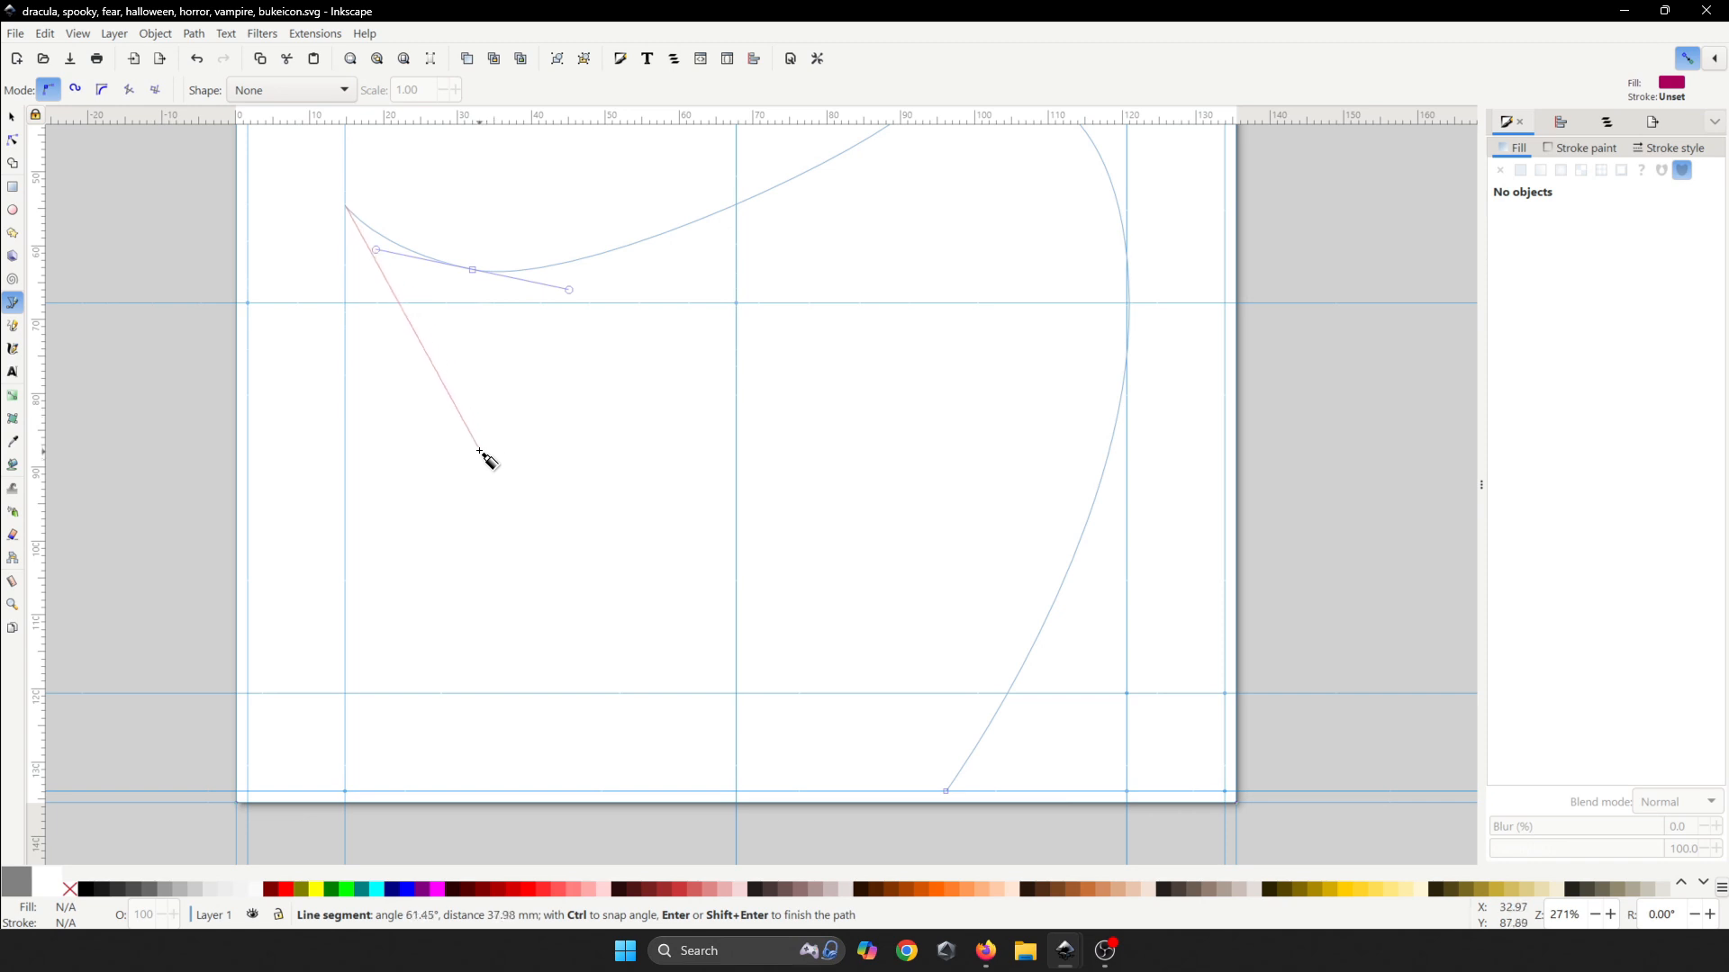
{"action": "key", "text": "space"}
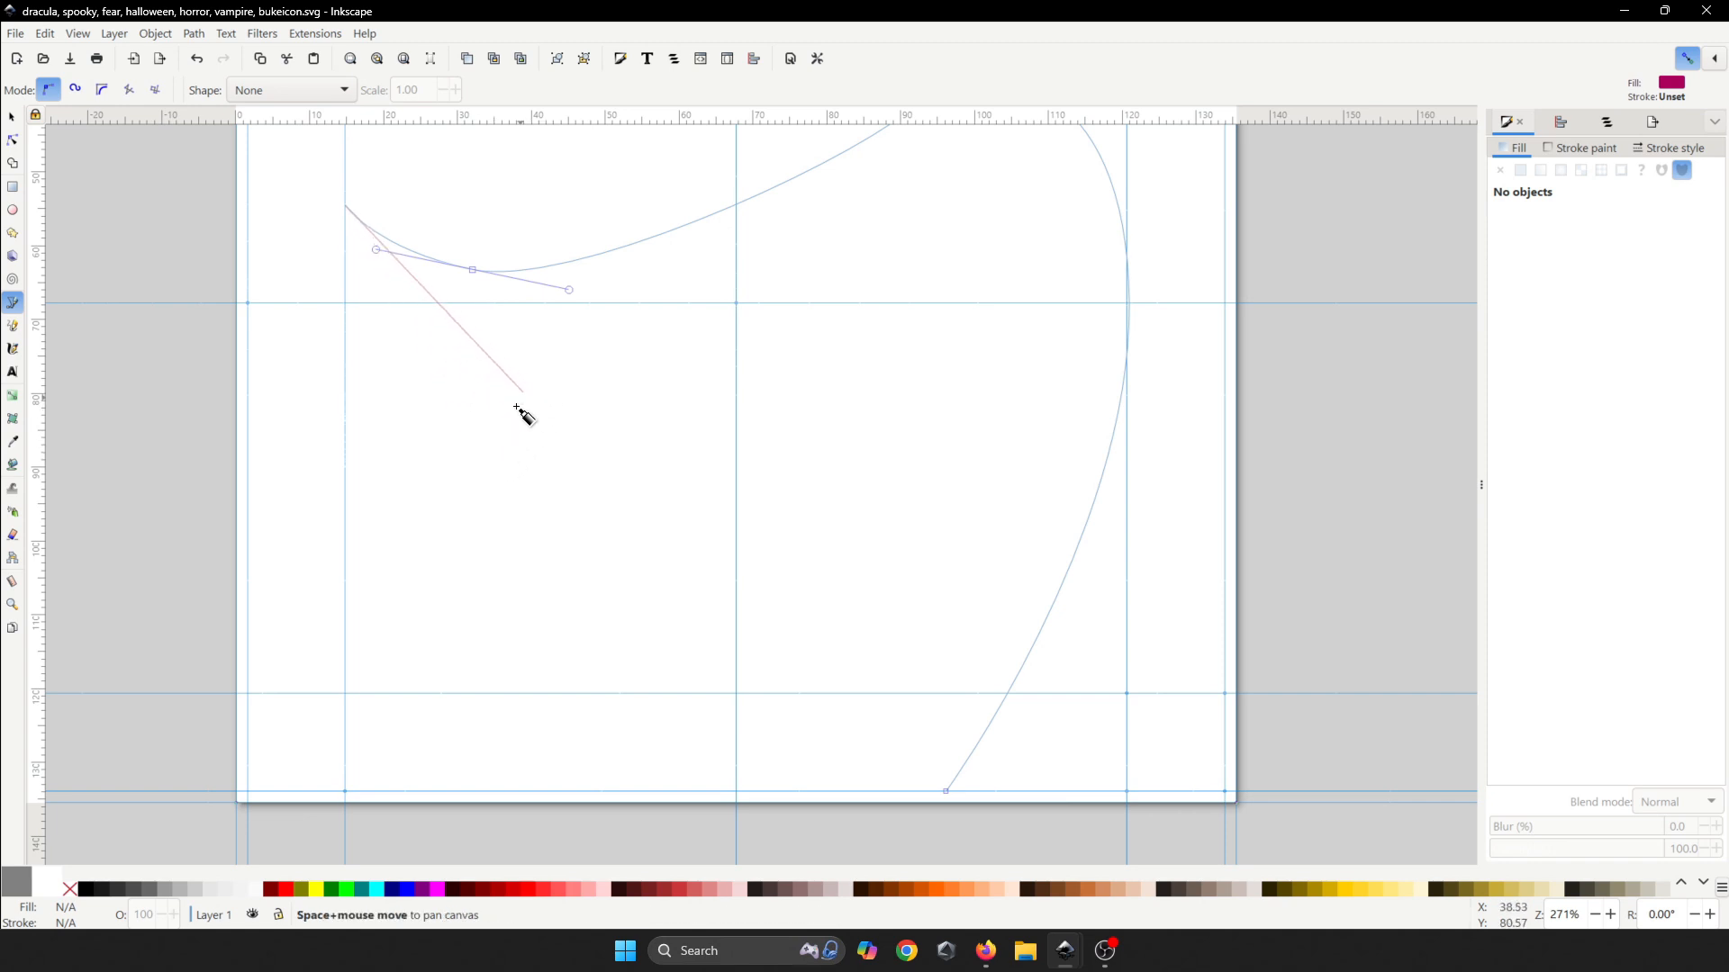
- Trace the cape's left side and bottom edge, closing the outline on its start point
{"action": "left_click_drag", "start_coordinate": [452, 571], "coordinate": [557, 654]}
{"action": "key", "text": "space"}
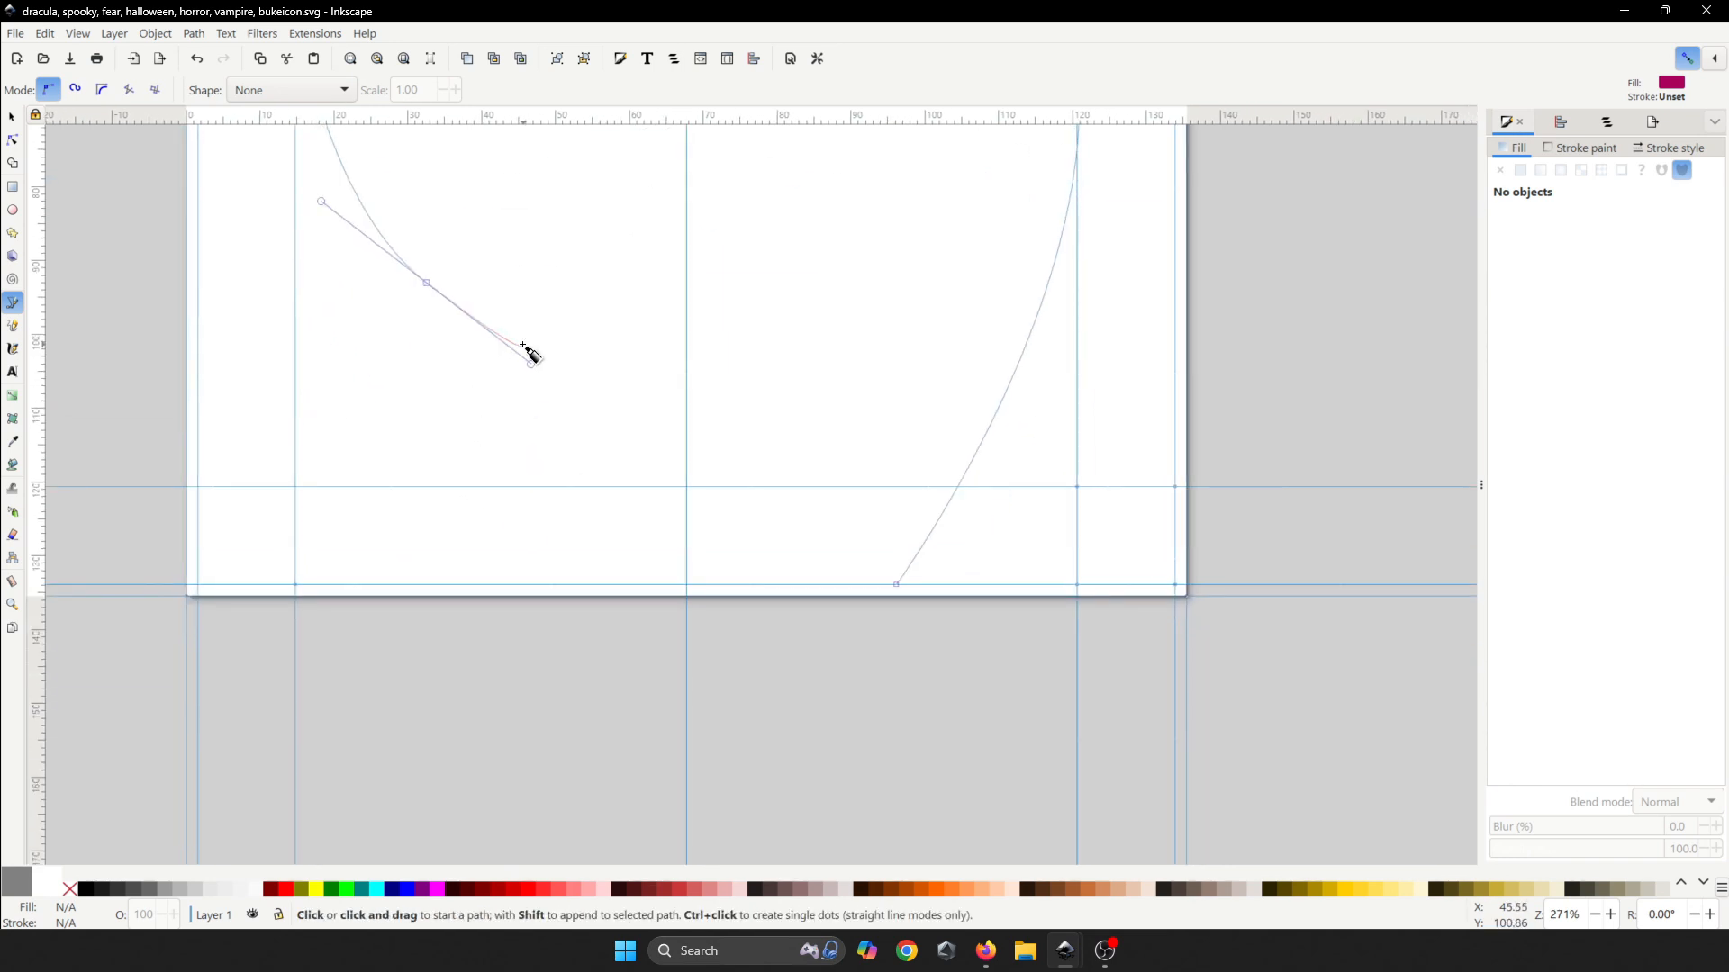
{"action": "left_click", "coordinate": [418, 586]}
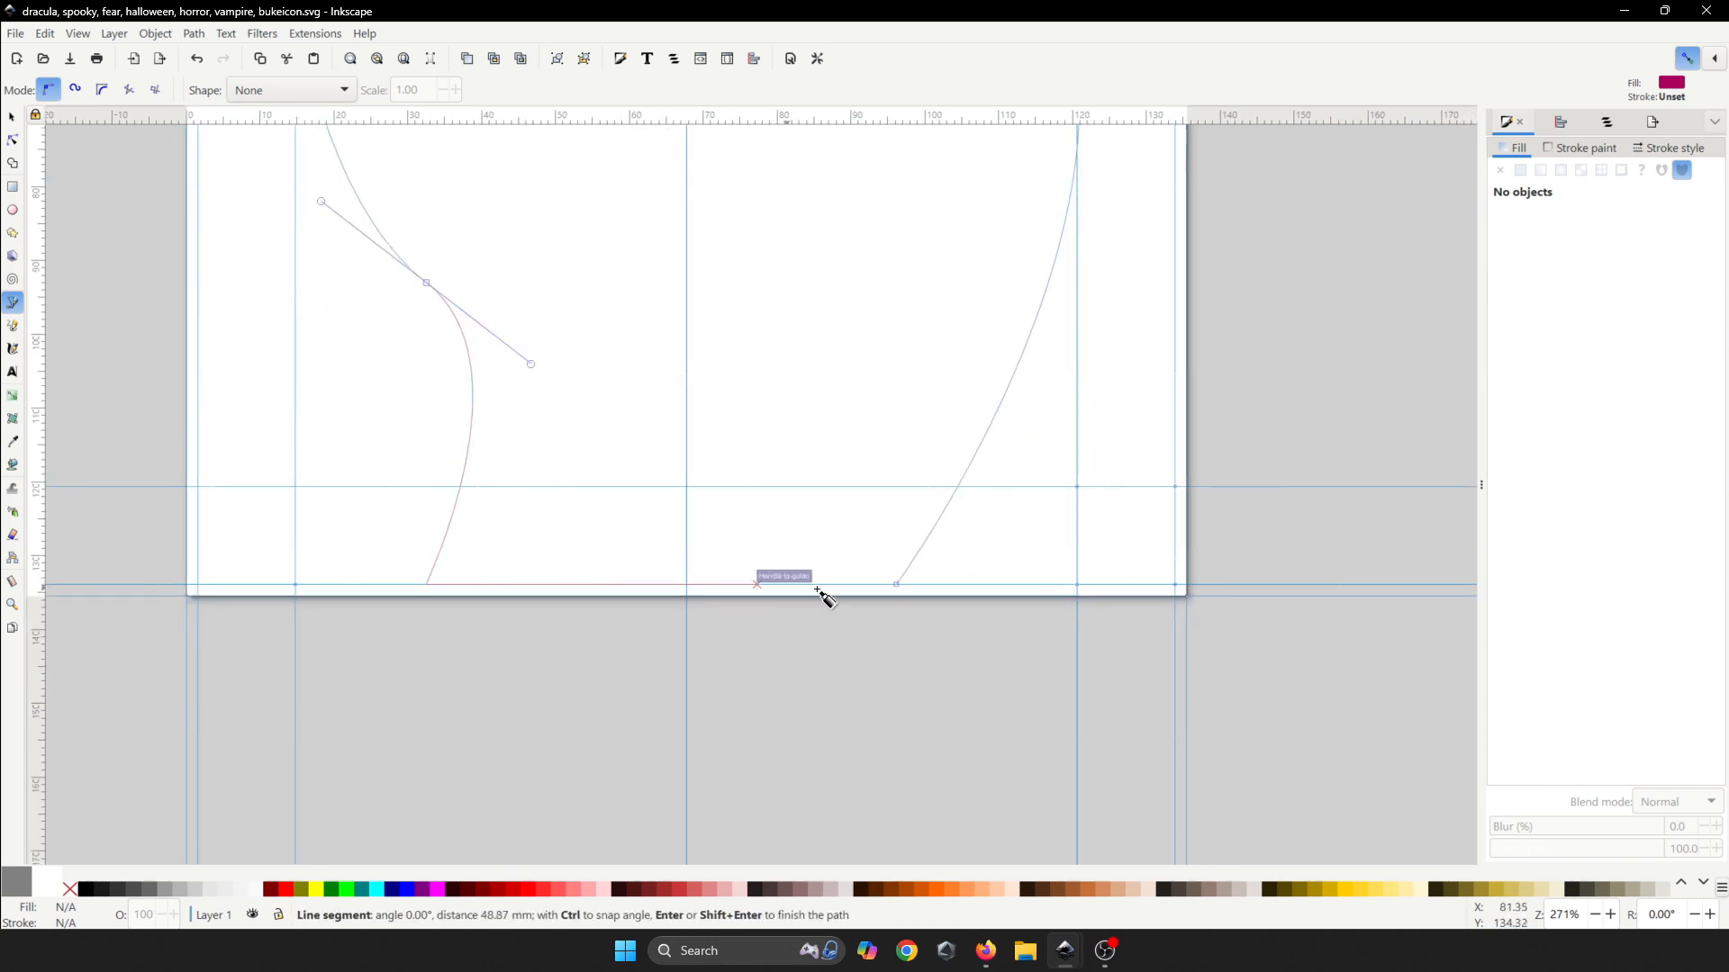
{"action": "left_click", "coordinate": [896, 585]}
{"action": "scroll", "coordinate": [766, 477], "scroll_direction": "down", "scroll_amount": 4}
- Save and fill the cape with the dark slate swatch 454a68
{"action": "key", "text": "ctrl+s"}
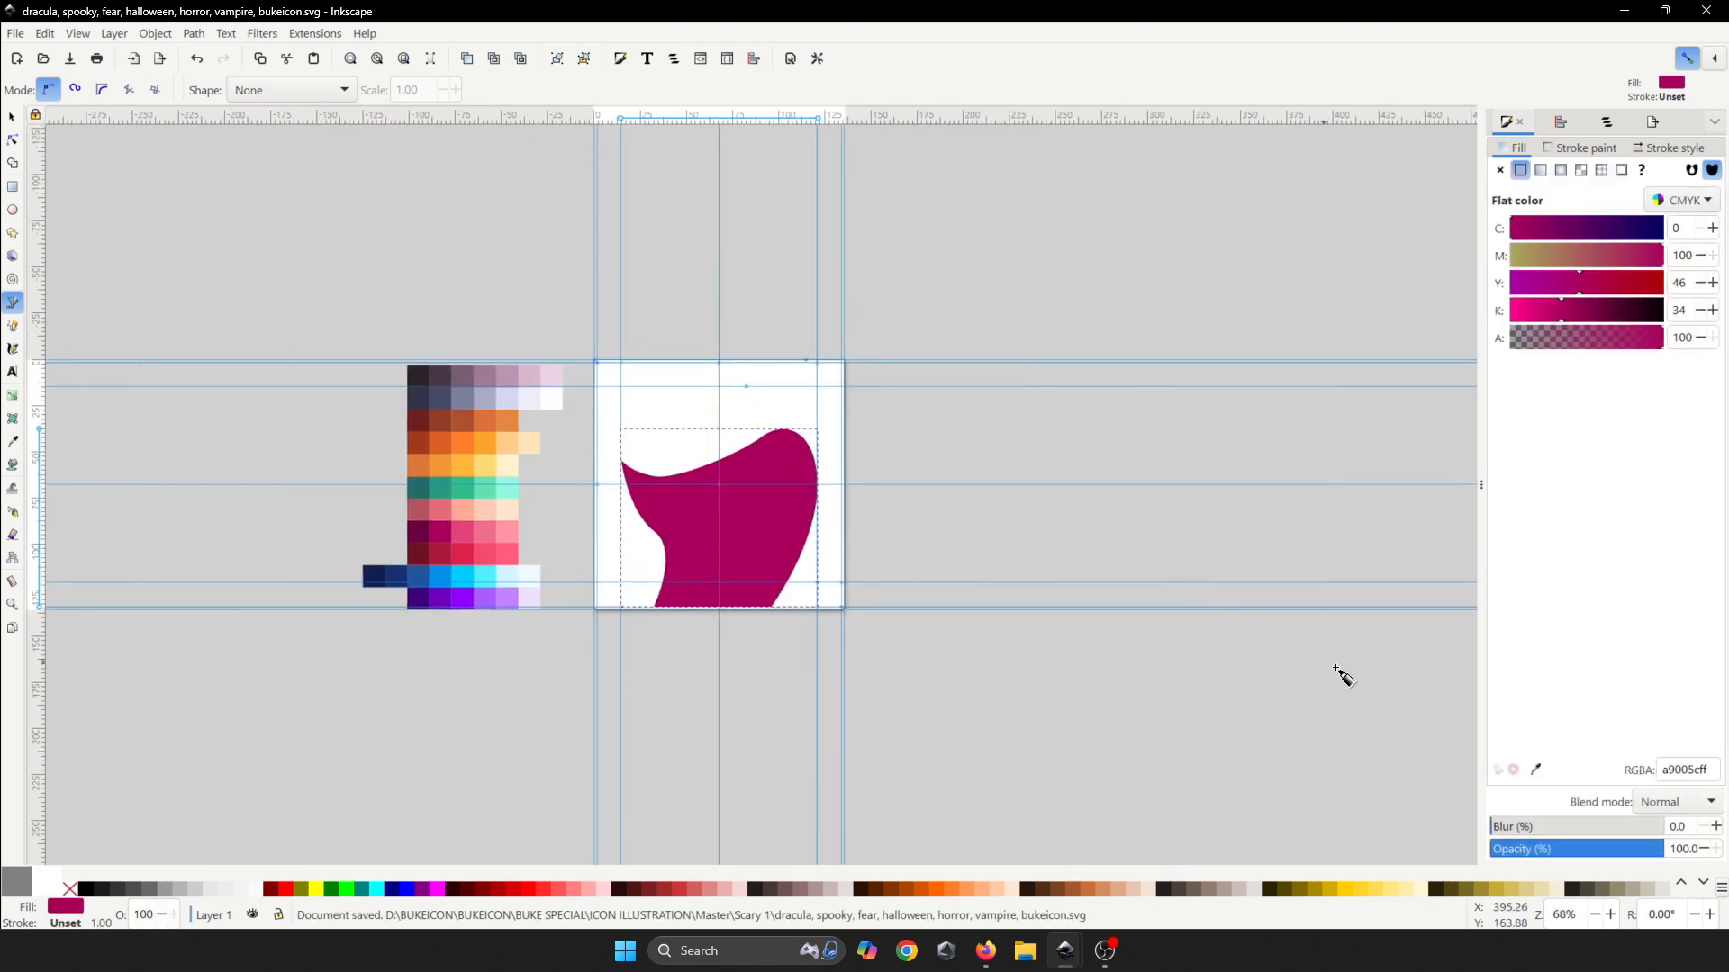
{"action": "key", "text": "ctrl+s"}
{"action": "left_click", "coordinate": [1536, 770]}
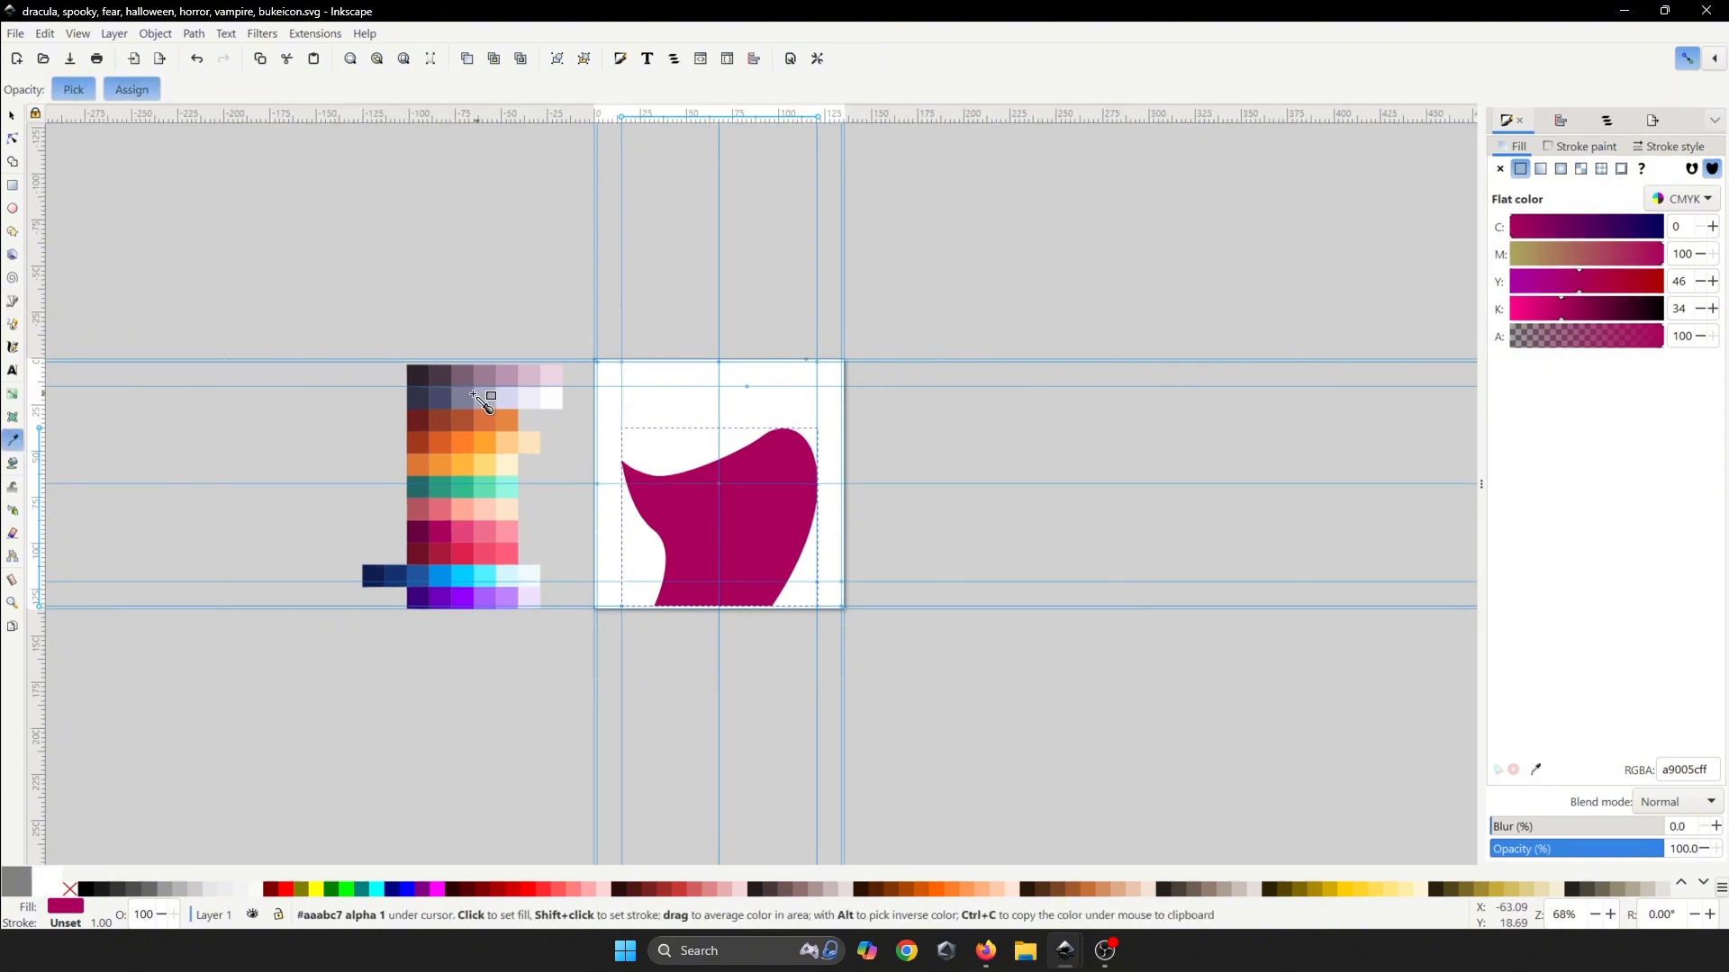
{"action": "left_click", "coordinate": [441, 398]}
- Deselect the cape and start the head outline at the cape's edge
{"action": "scroll", "coordinate": [721, 486], "scroll_direction": "up", "scroll_amount": 4}
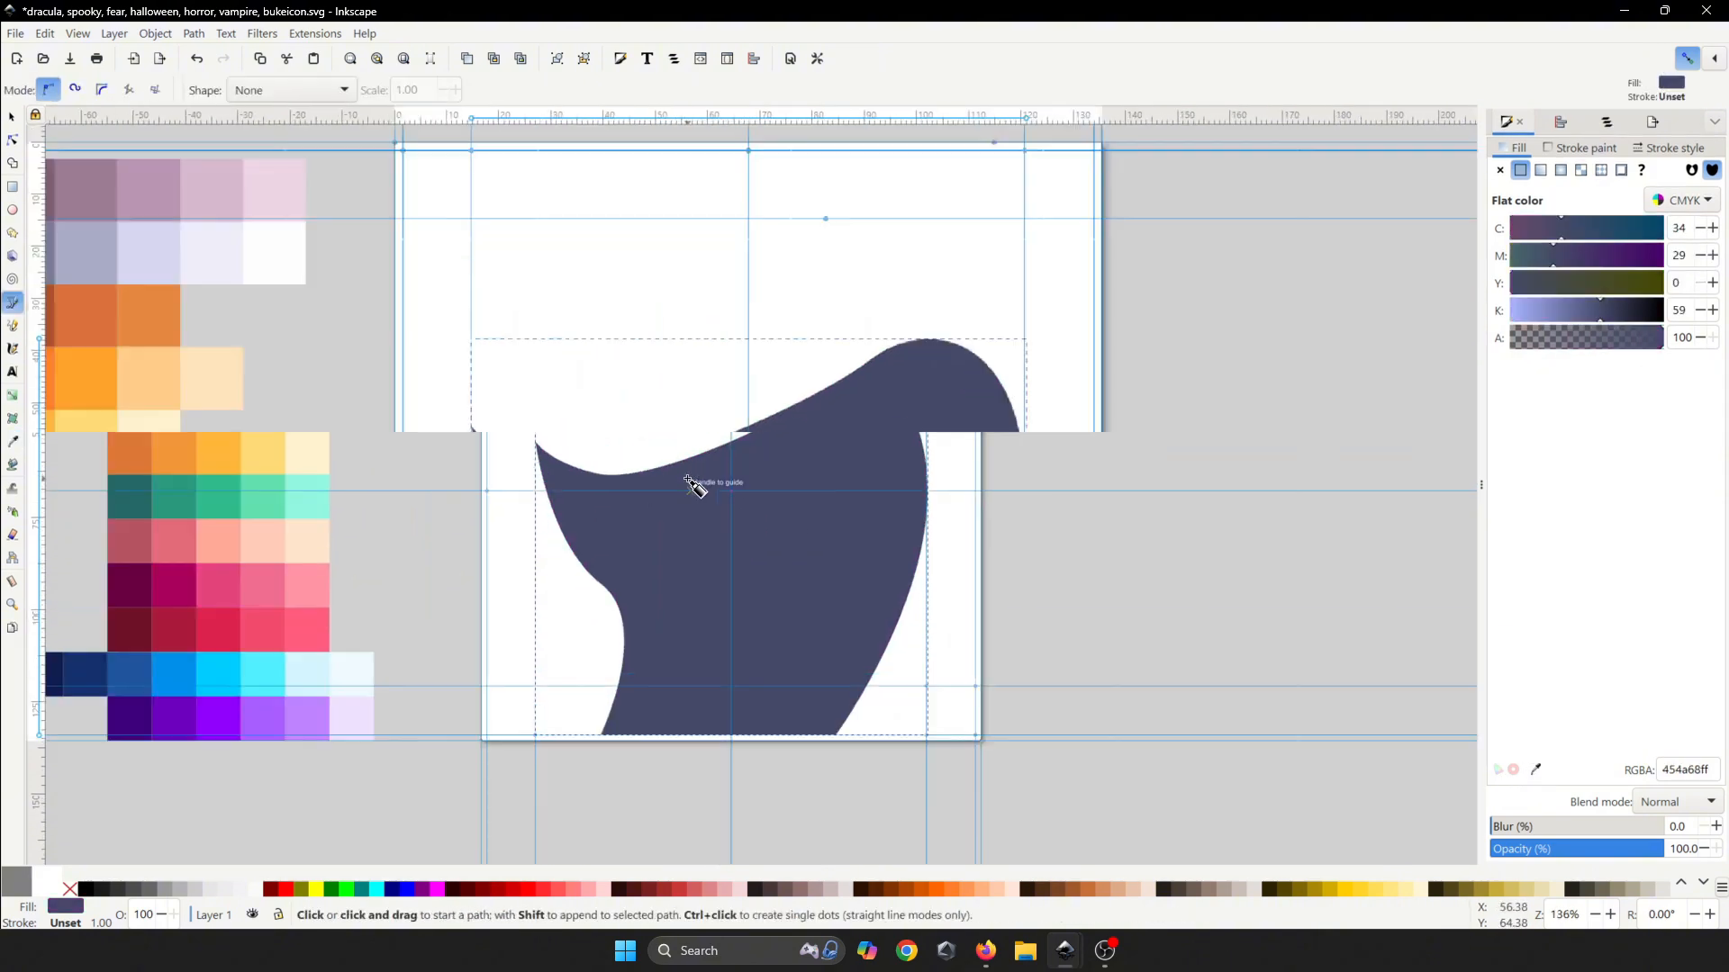
{"action": "key", "text": "ctrl+s"}
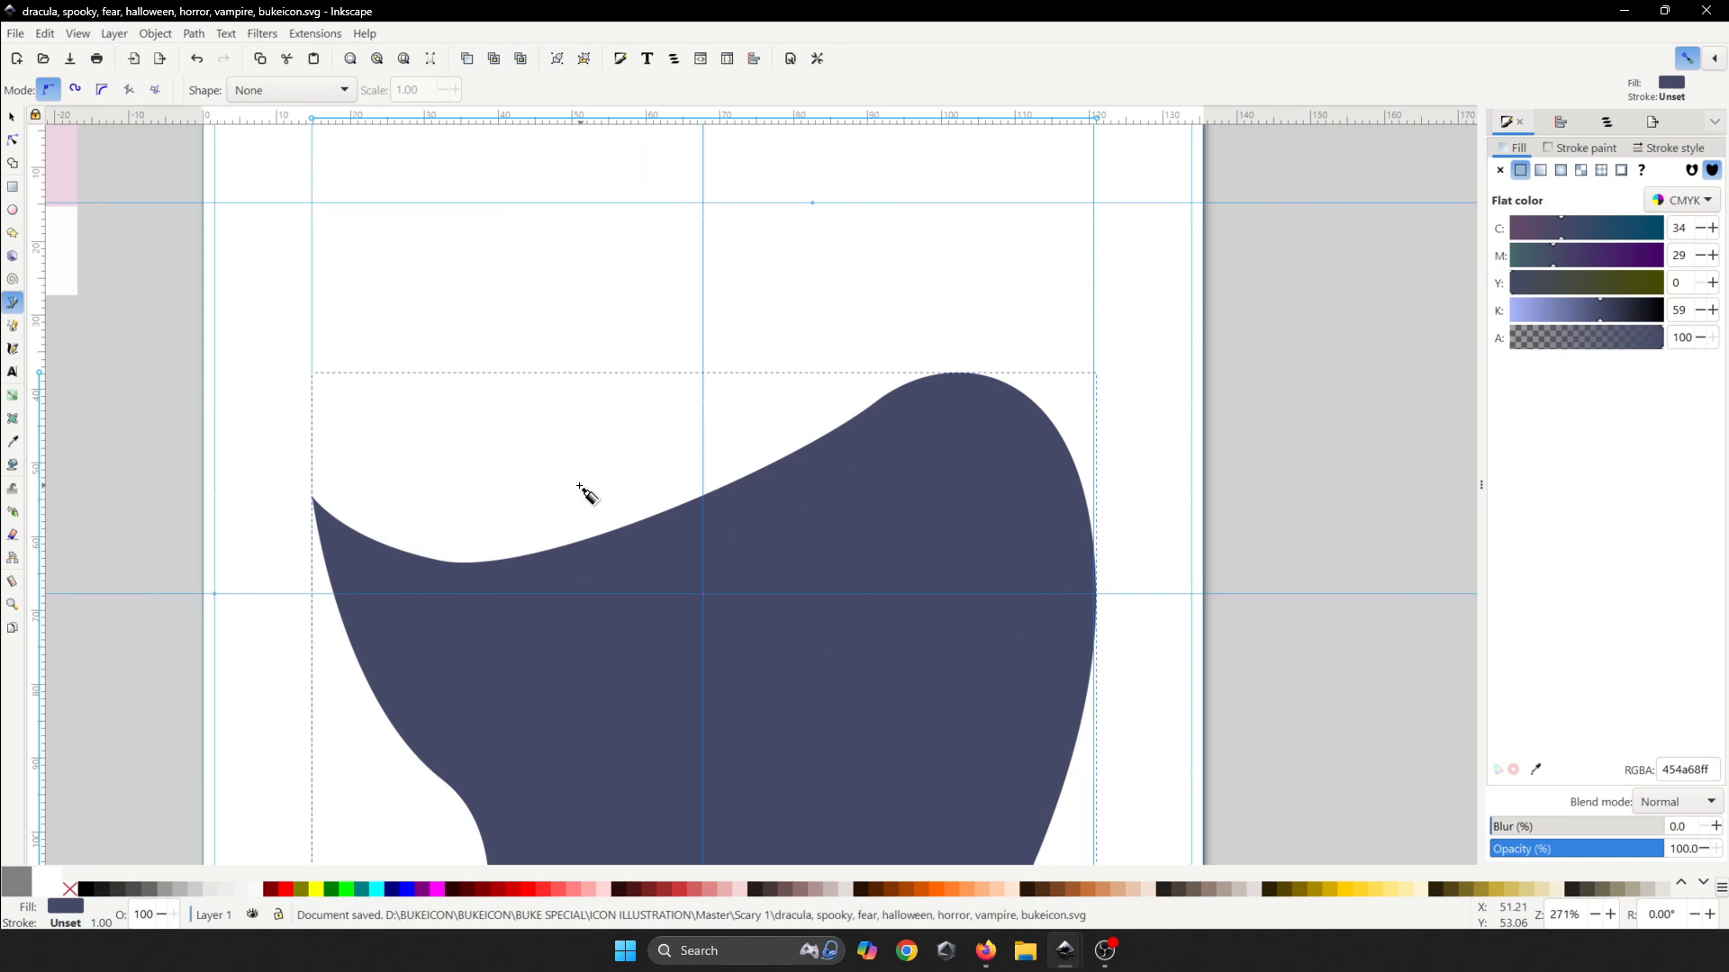
{"action": "left_click", "coordinate": [552, 487]}
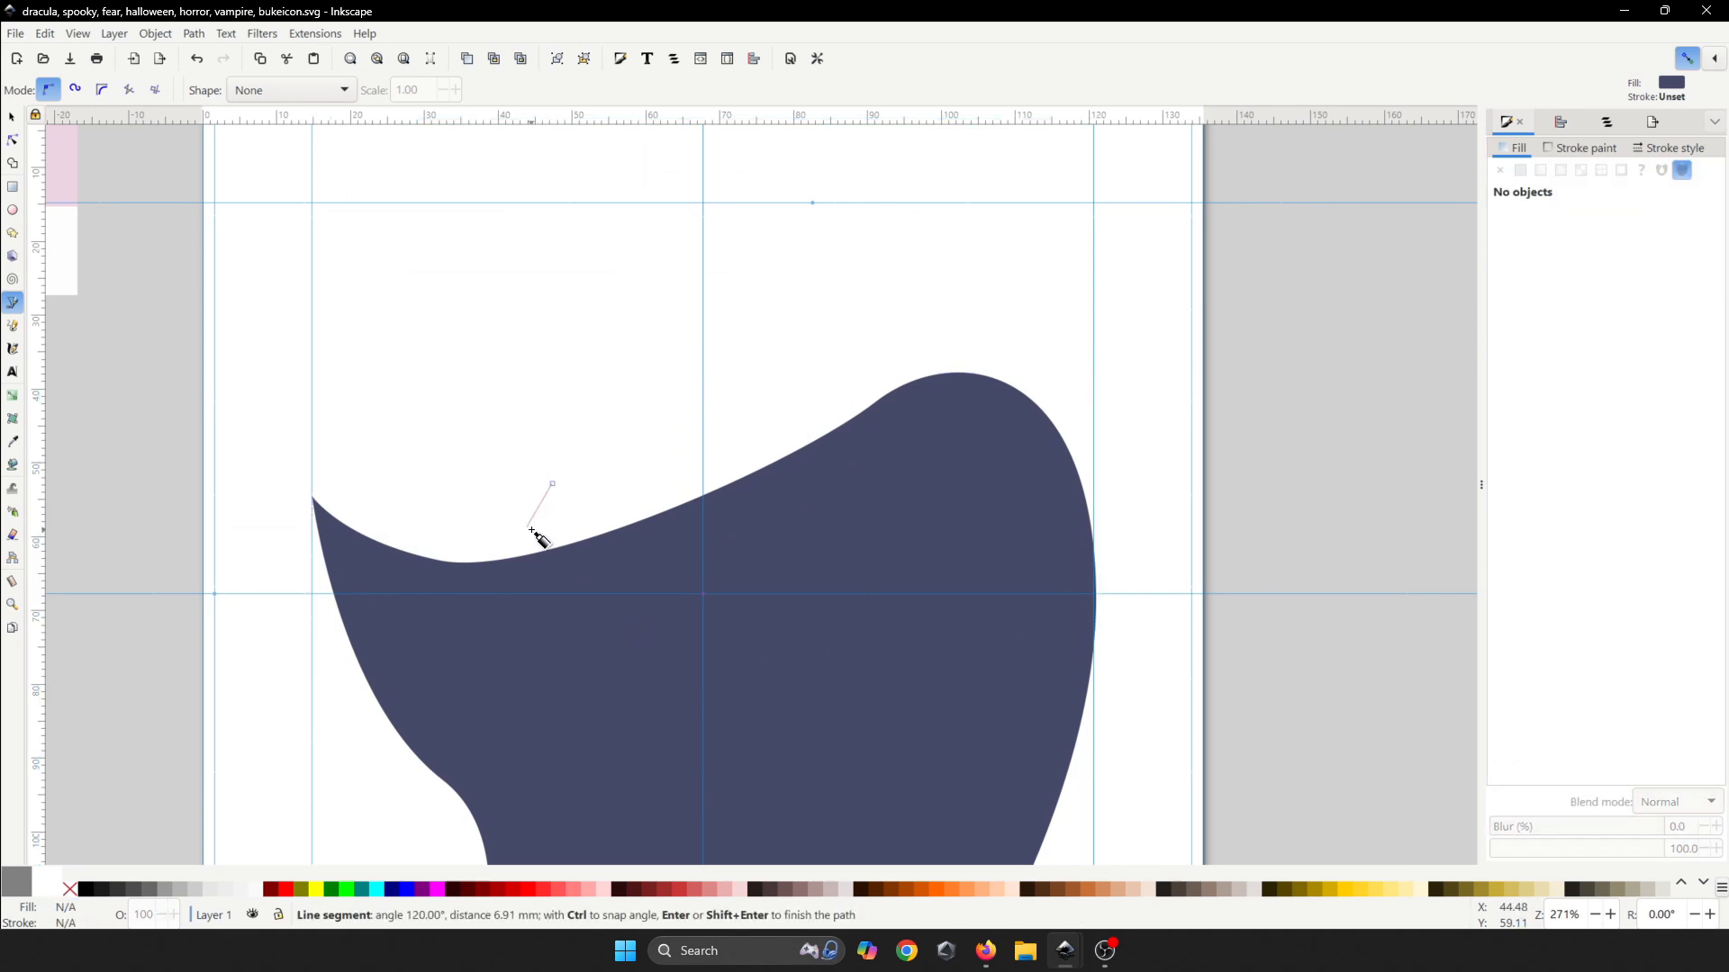
{"action": "key", "text": "Escape"}
{"action": "left_click", "coordinate": [504, 558]}
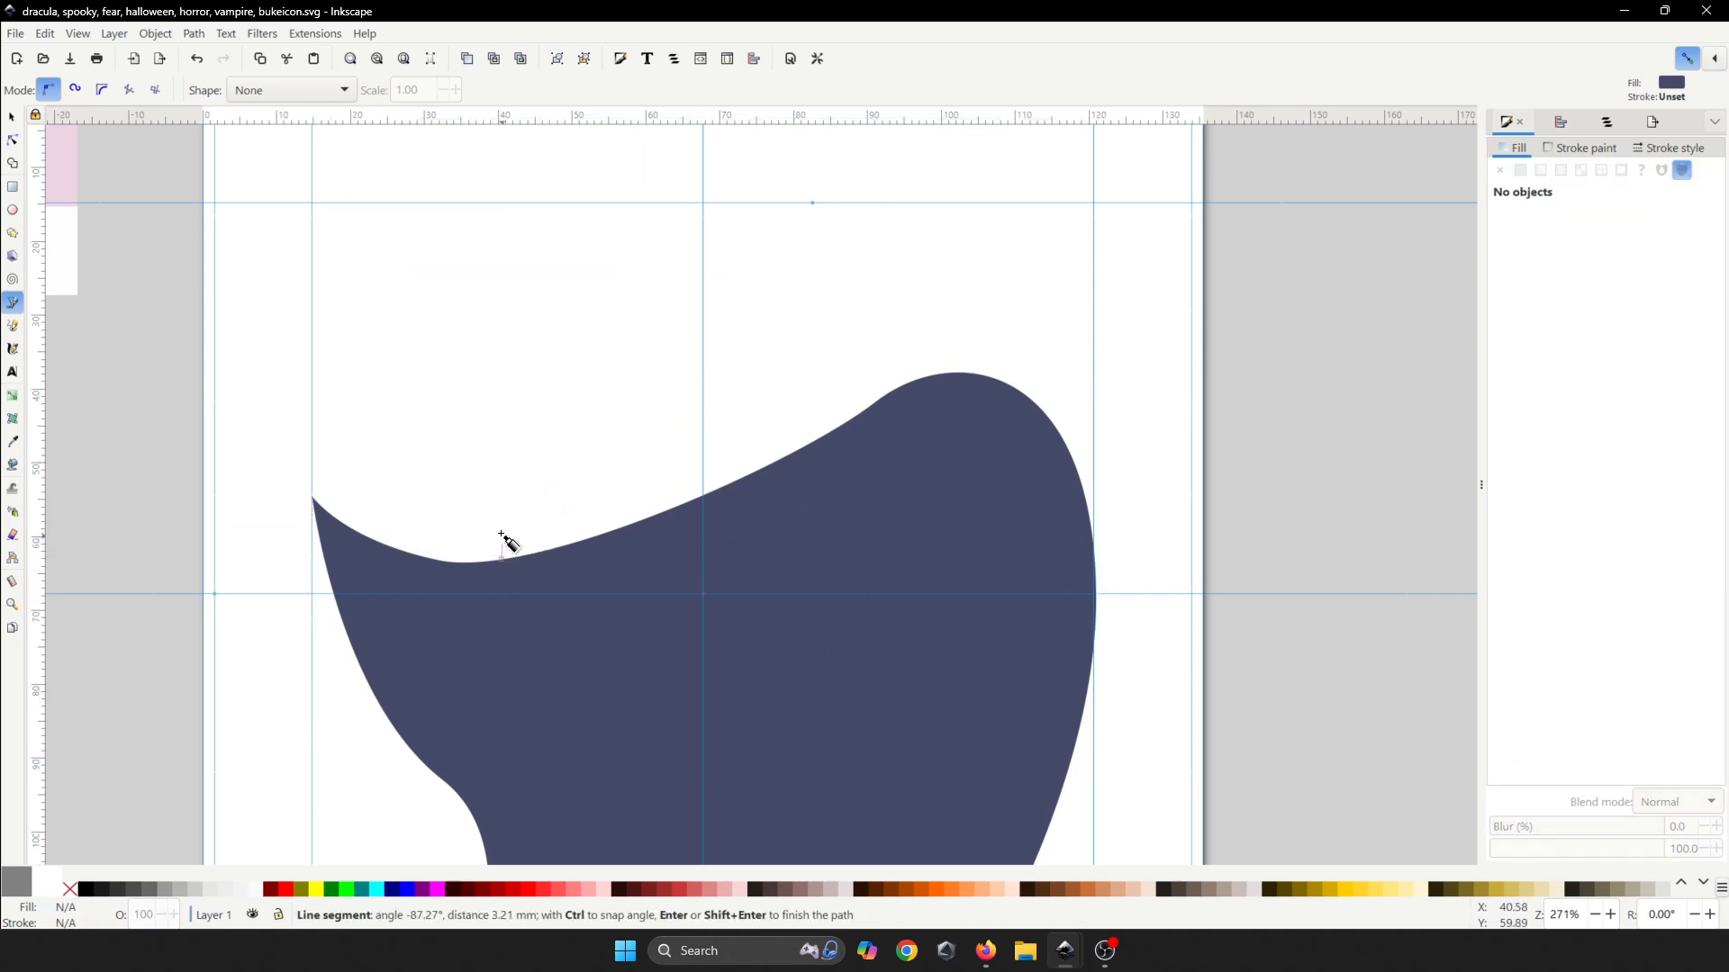
{"action": "left_click_drag", "start_coordinate": [488, 372], "coordinate": [511, 207]}
{"action": "key", "text": "BackSpace"}
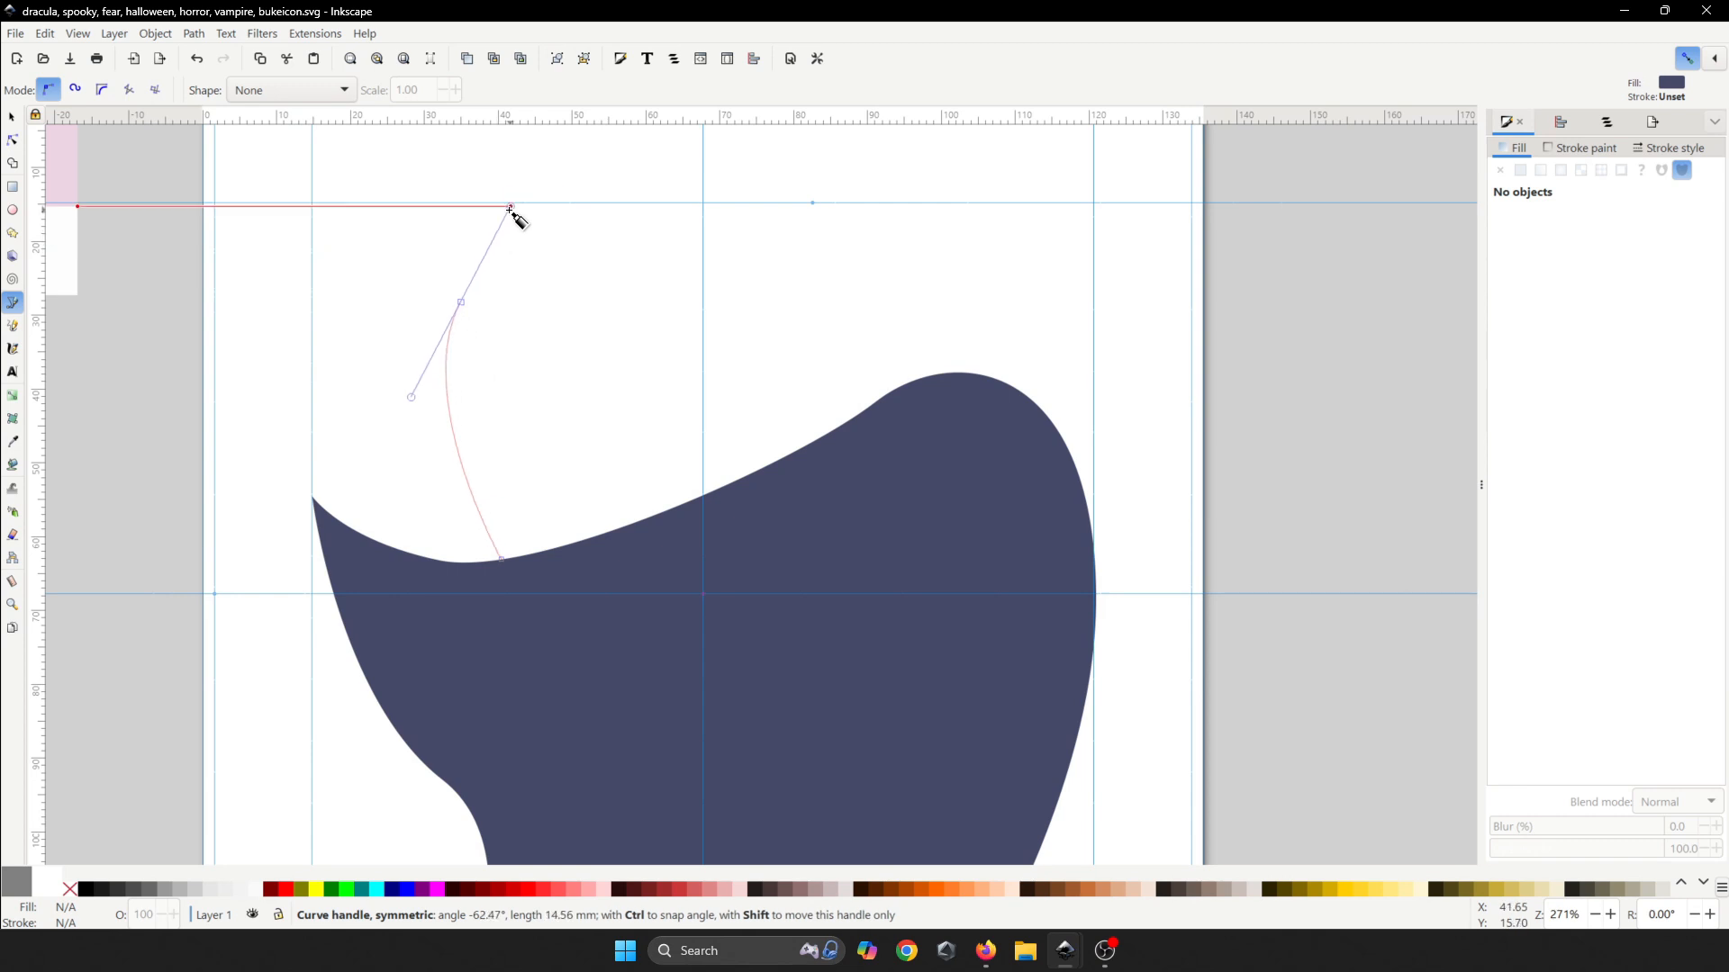
- Curve the head outline over its top and close it back at the cape
{"action": "scroll", "coordinate": [640, 189], "scroll_direction": "up", "scroll_amount": 4}
{"action": "left_click_drag", "start_coordinate": [676, 340], "coordinate": [743, 381]}
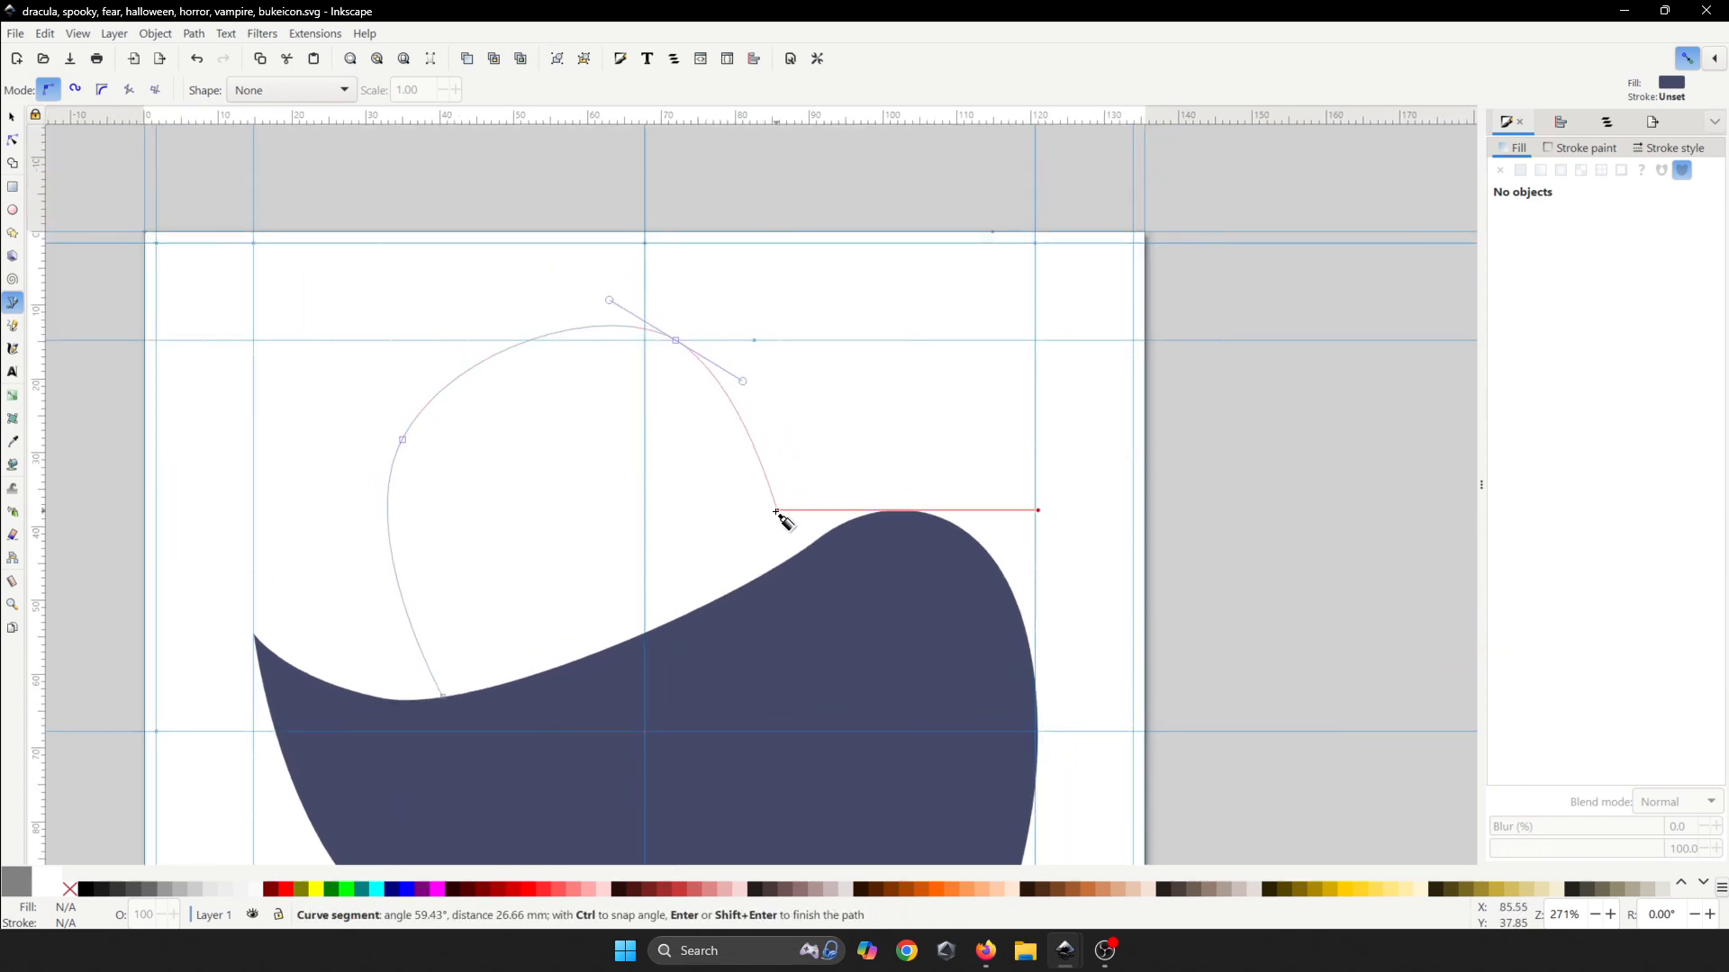
{"action": "left_click_drag", "start_coordinate": [780, 559], "coordinate": [778, 606]}
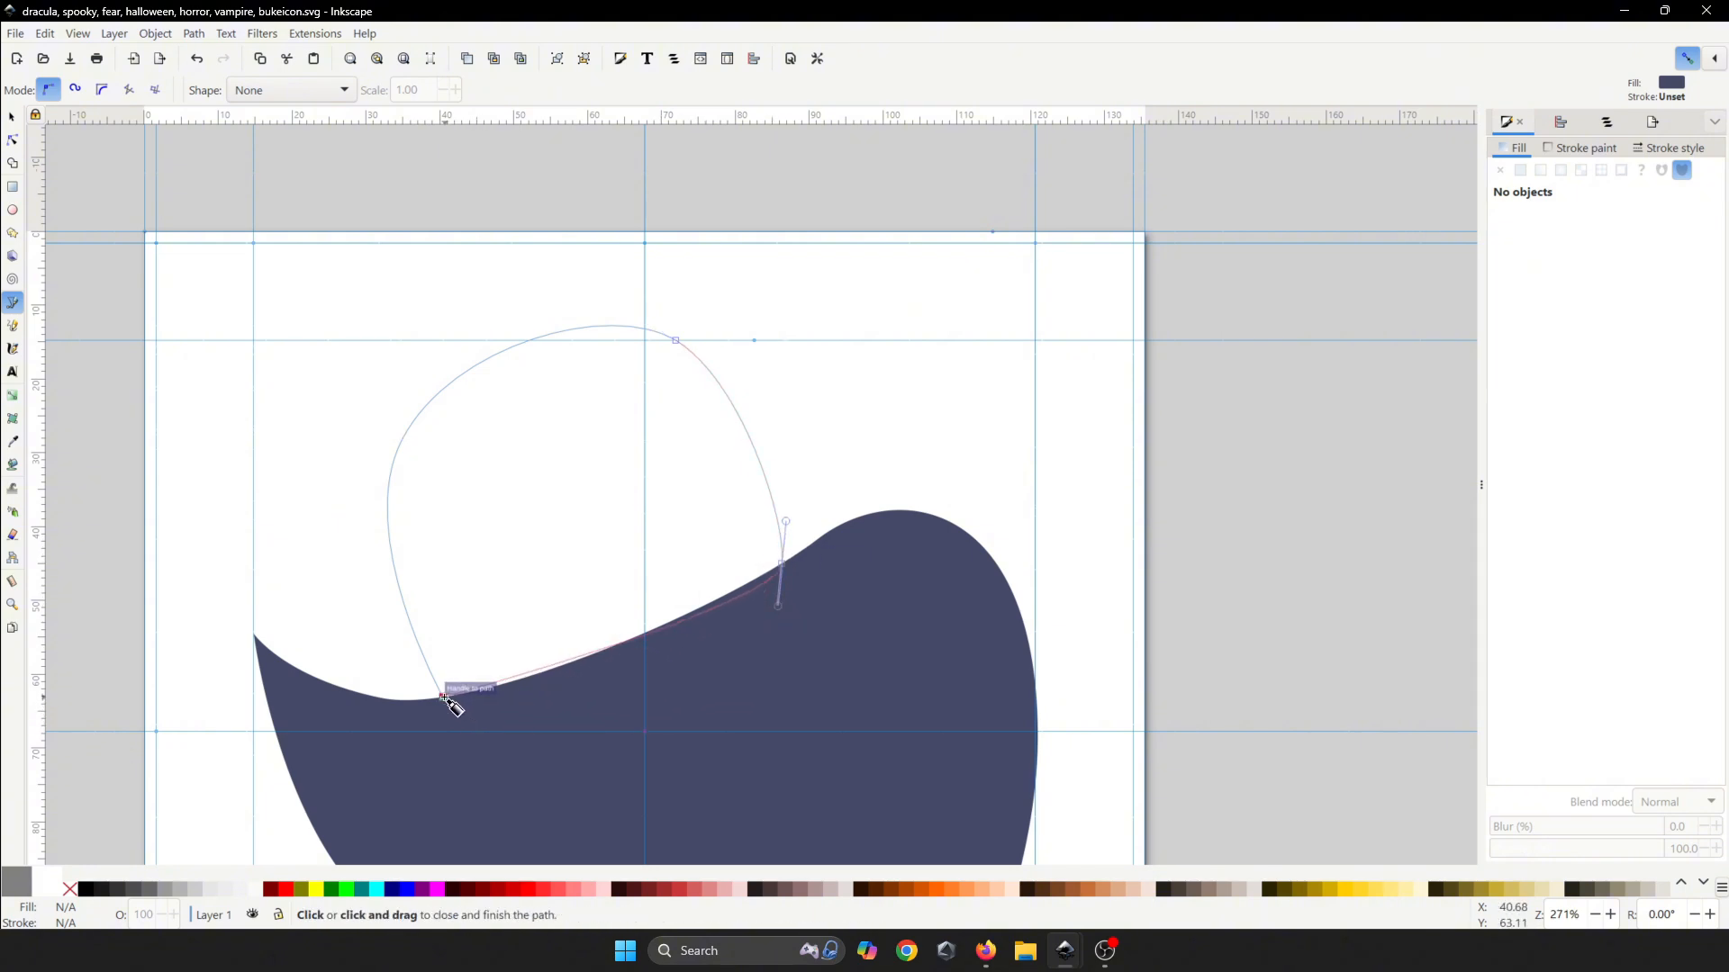
{"action": "left_click_drag", "start_coordinate": [443, 699], "coordinate": [352, 675]}
{"action": "key", "text": "ctrl+s"}
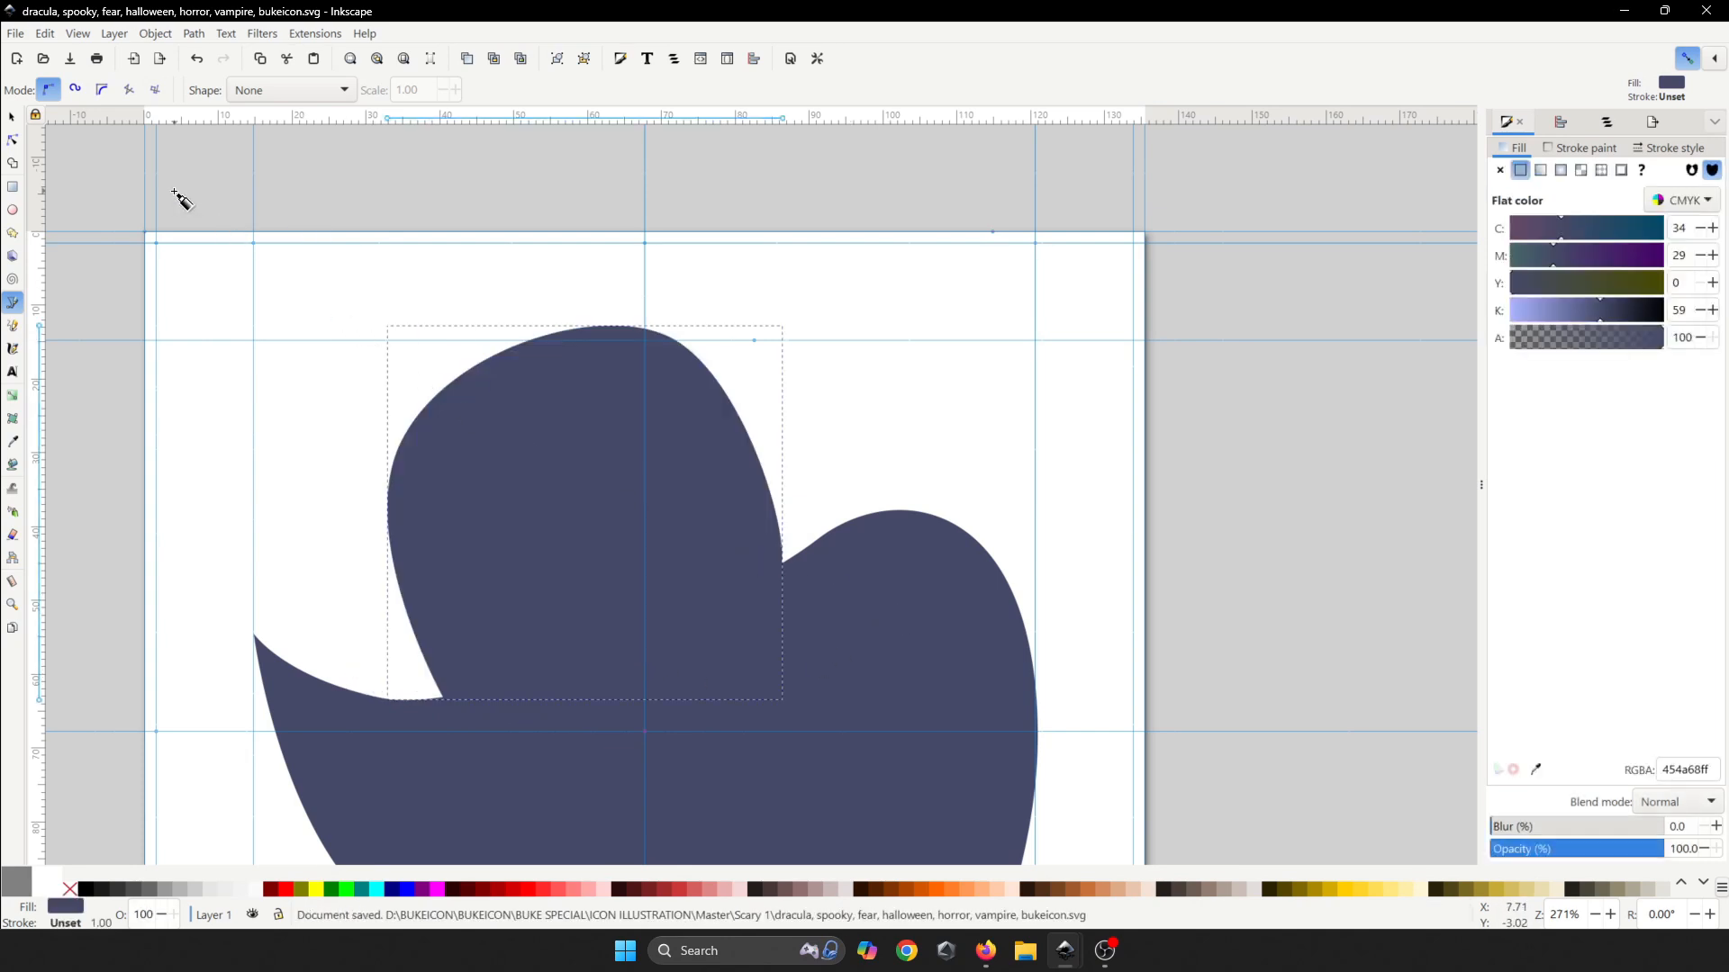
- Lower the head shape to the bottom so it sits behind the cape
{"action": "left_click", "coordinate": [11, 117]}
{"action": "left_click", "coordinate": [331, 91]}
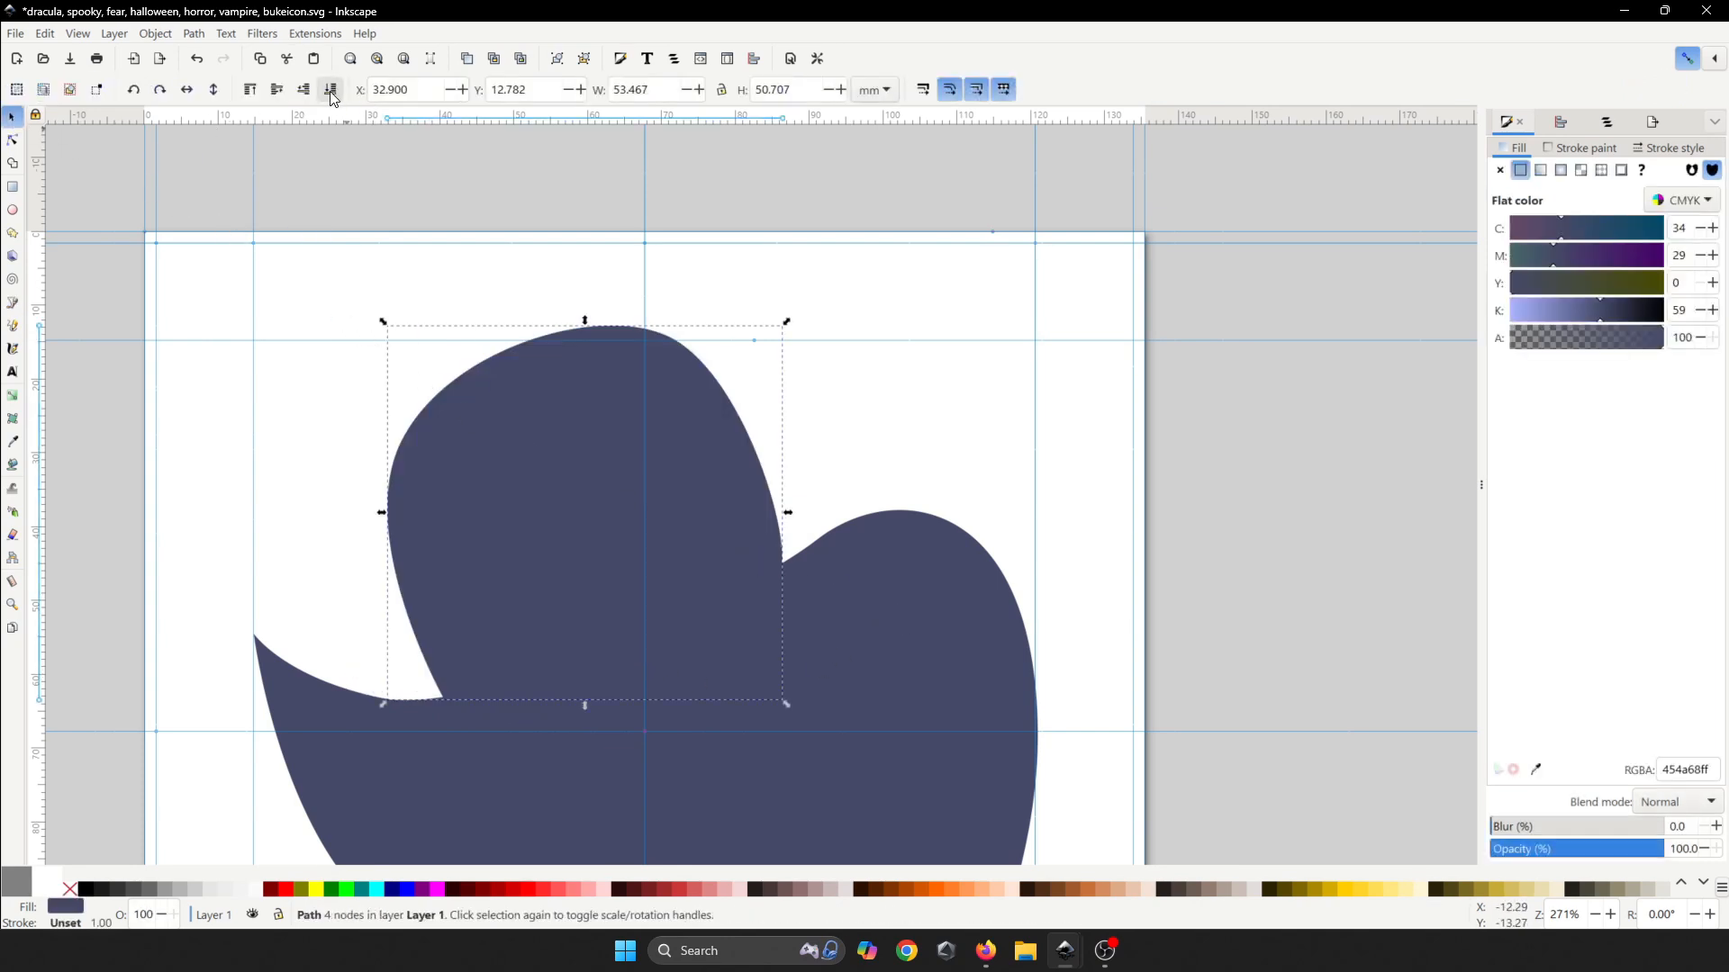
{"action": "scroll", "coordinate": [655, 292], "scroll_direction": "down", "scroll_amount": 2}
{"action": "key", "text": "ctrl+s"}
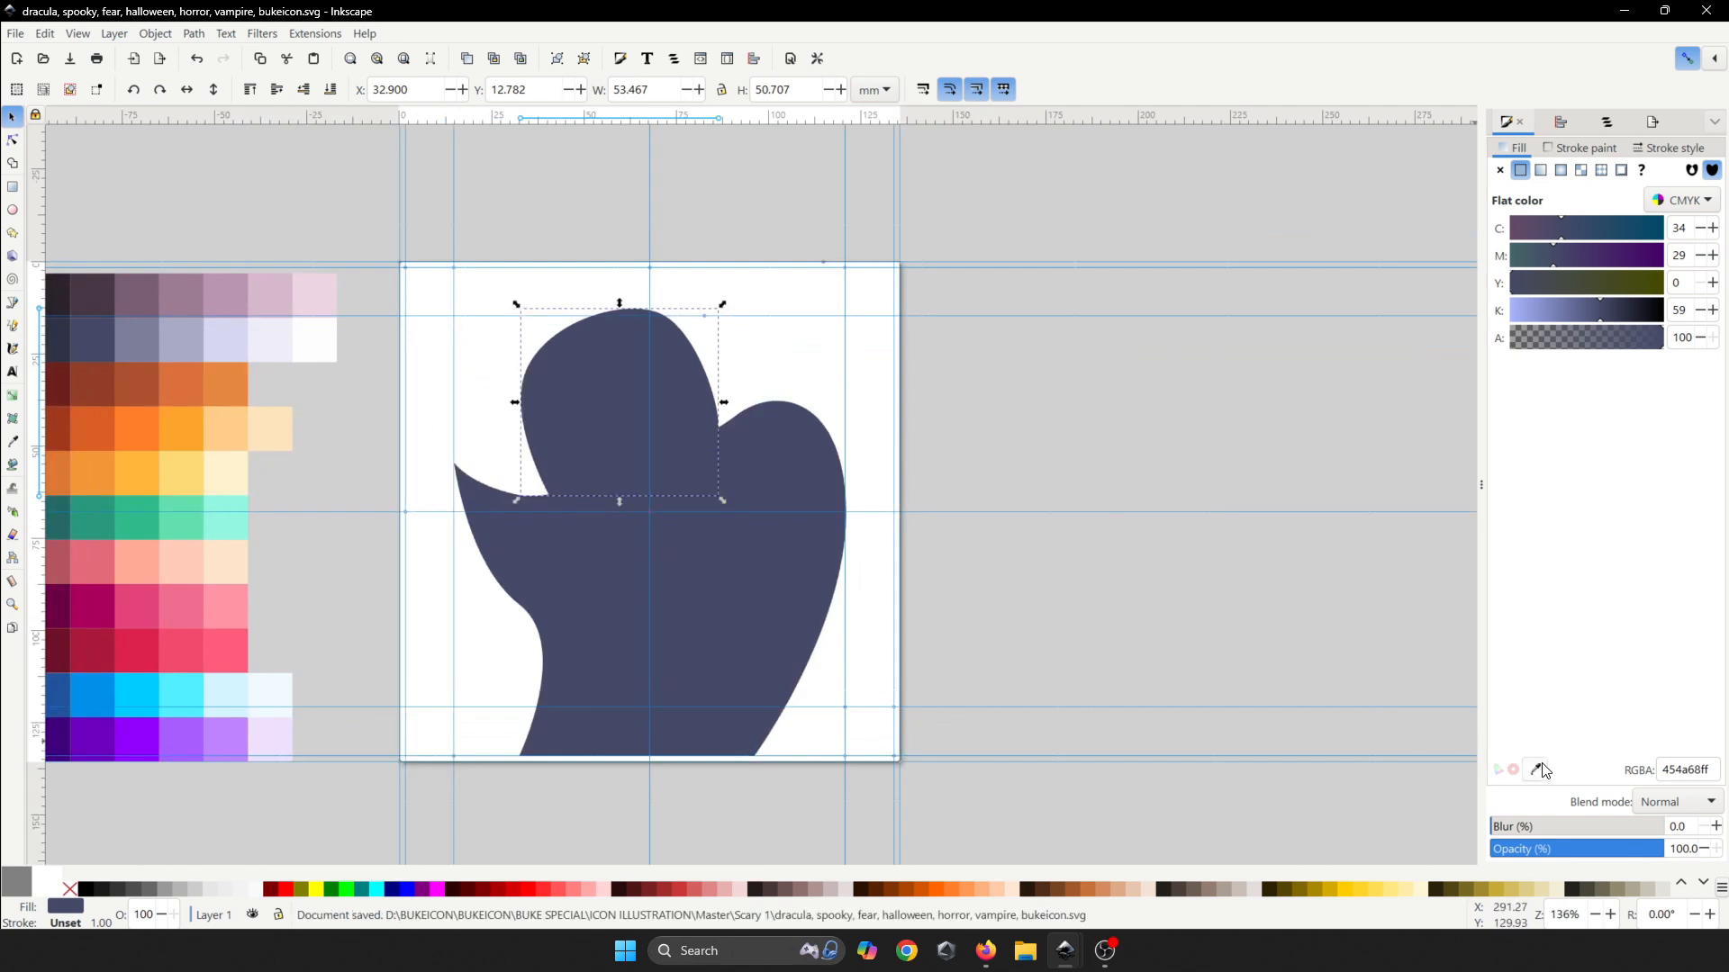
- Fill the head with the light lavender swatch d7d7ef and save
{"action": "left_click", "coordinate": [1540, 770]}
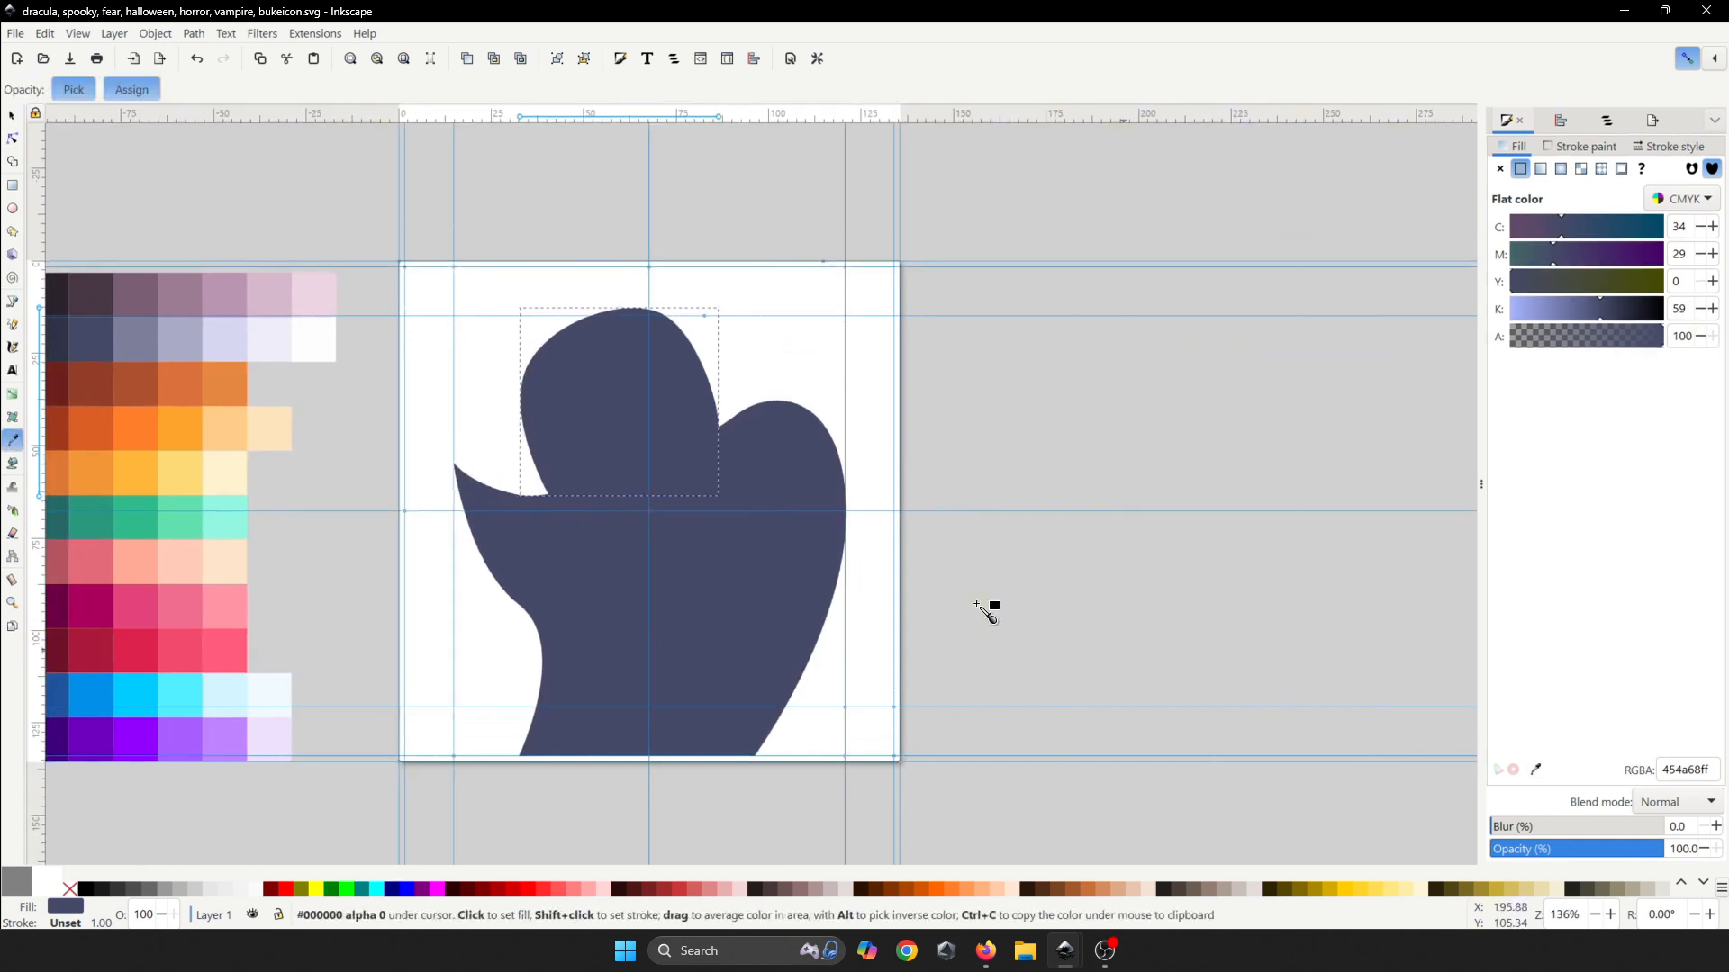
{"action": "left_click", "coordinate": [228, 349]}
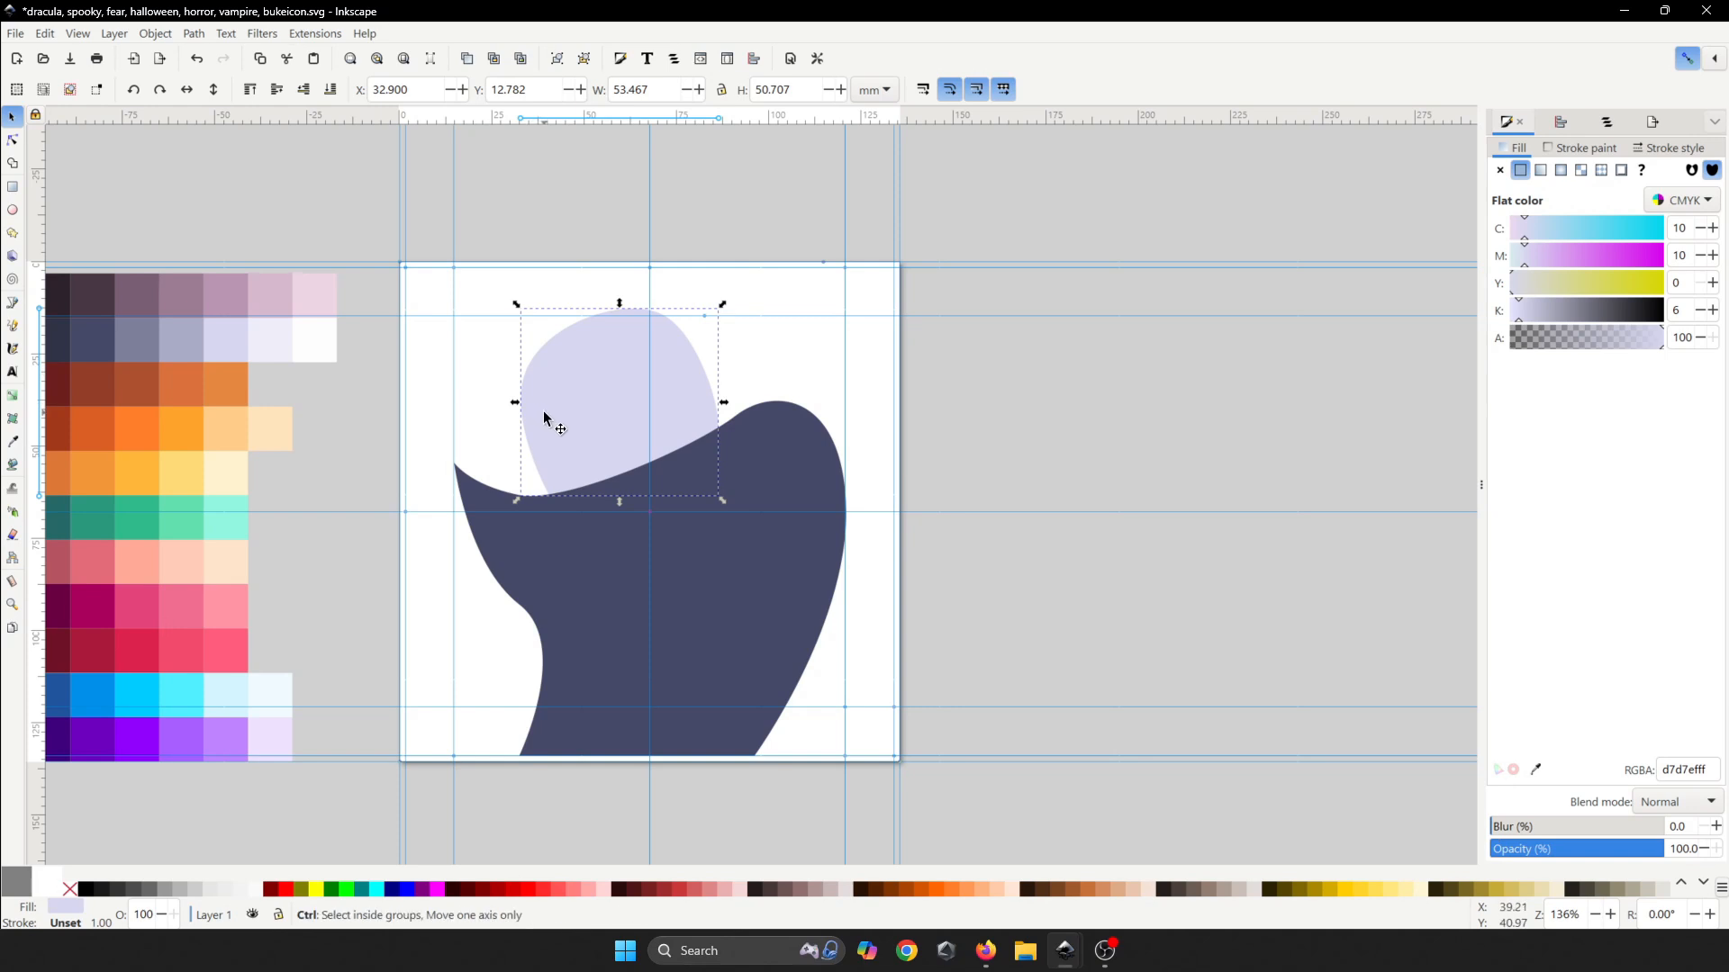
{"action": "scroll", "coordinate": [546, 415], "scroll_direction": "up", "scroll_amount": 2}
{"action": "key", "text": "ctrl+s"}
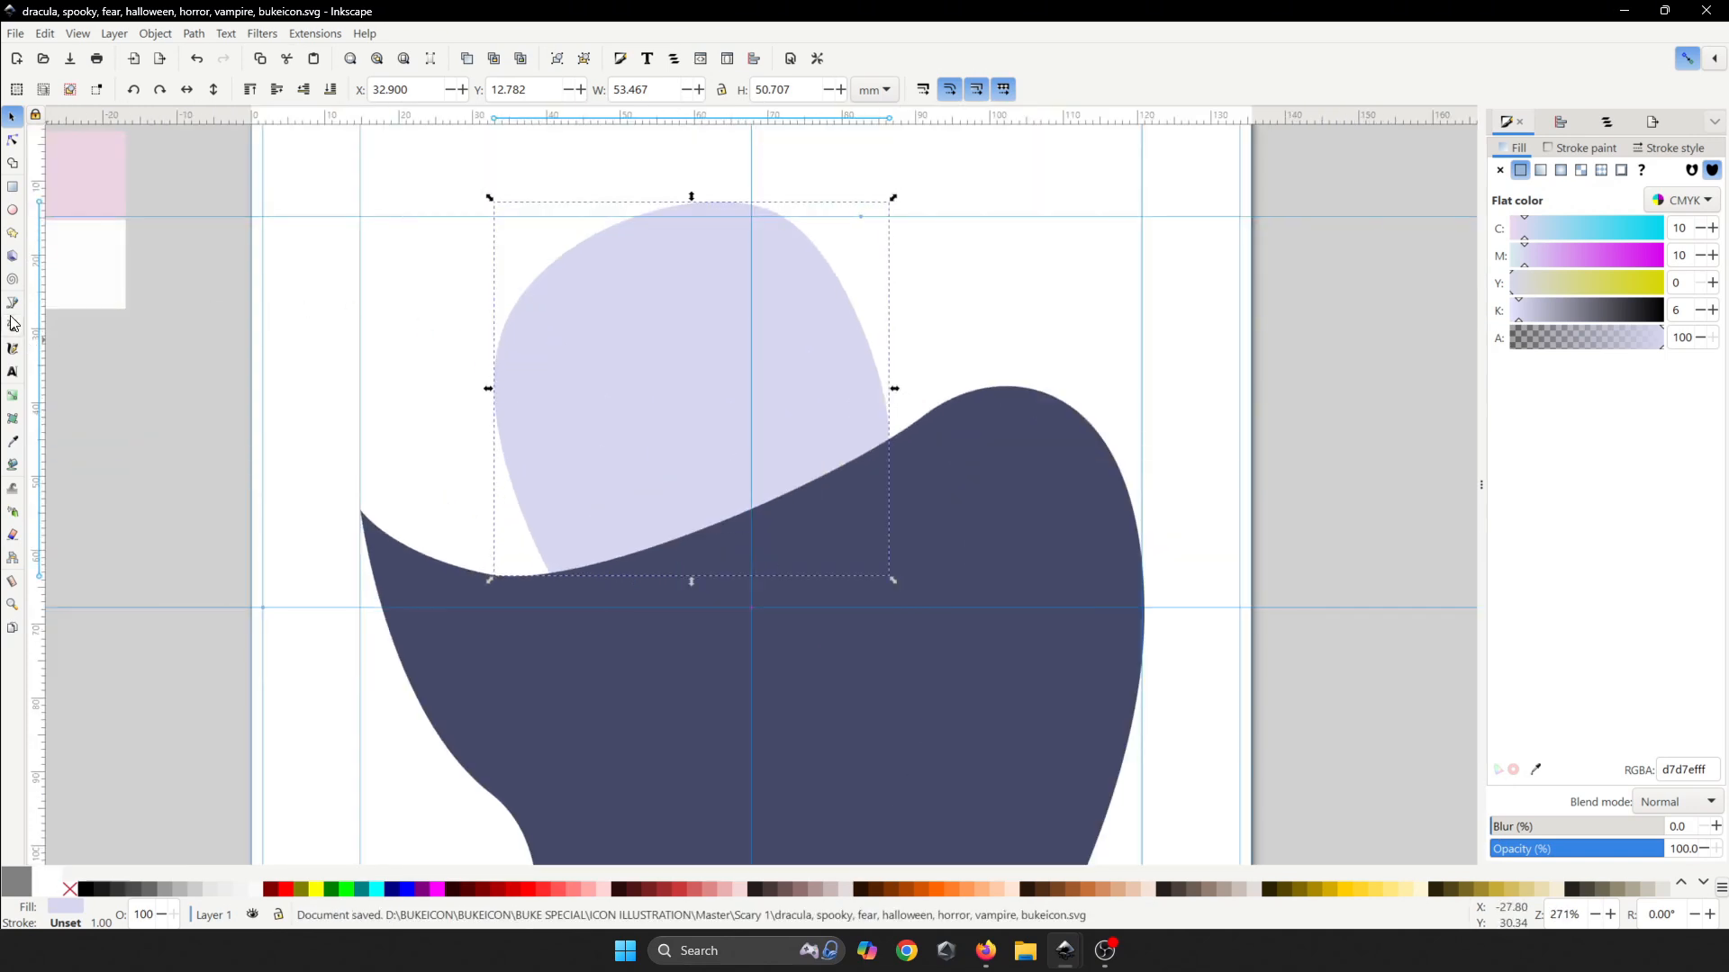
- Start a pen path at the head's left edge with a small hook, arching across the head's top
{"action": "left_click", "coordinate": [13, 304]}
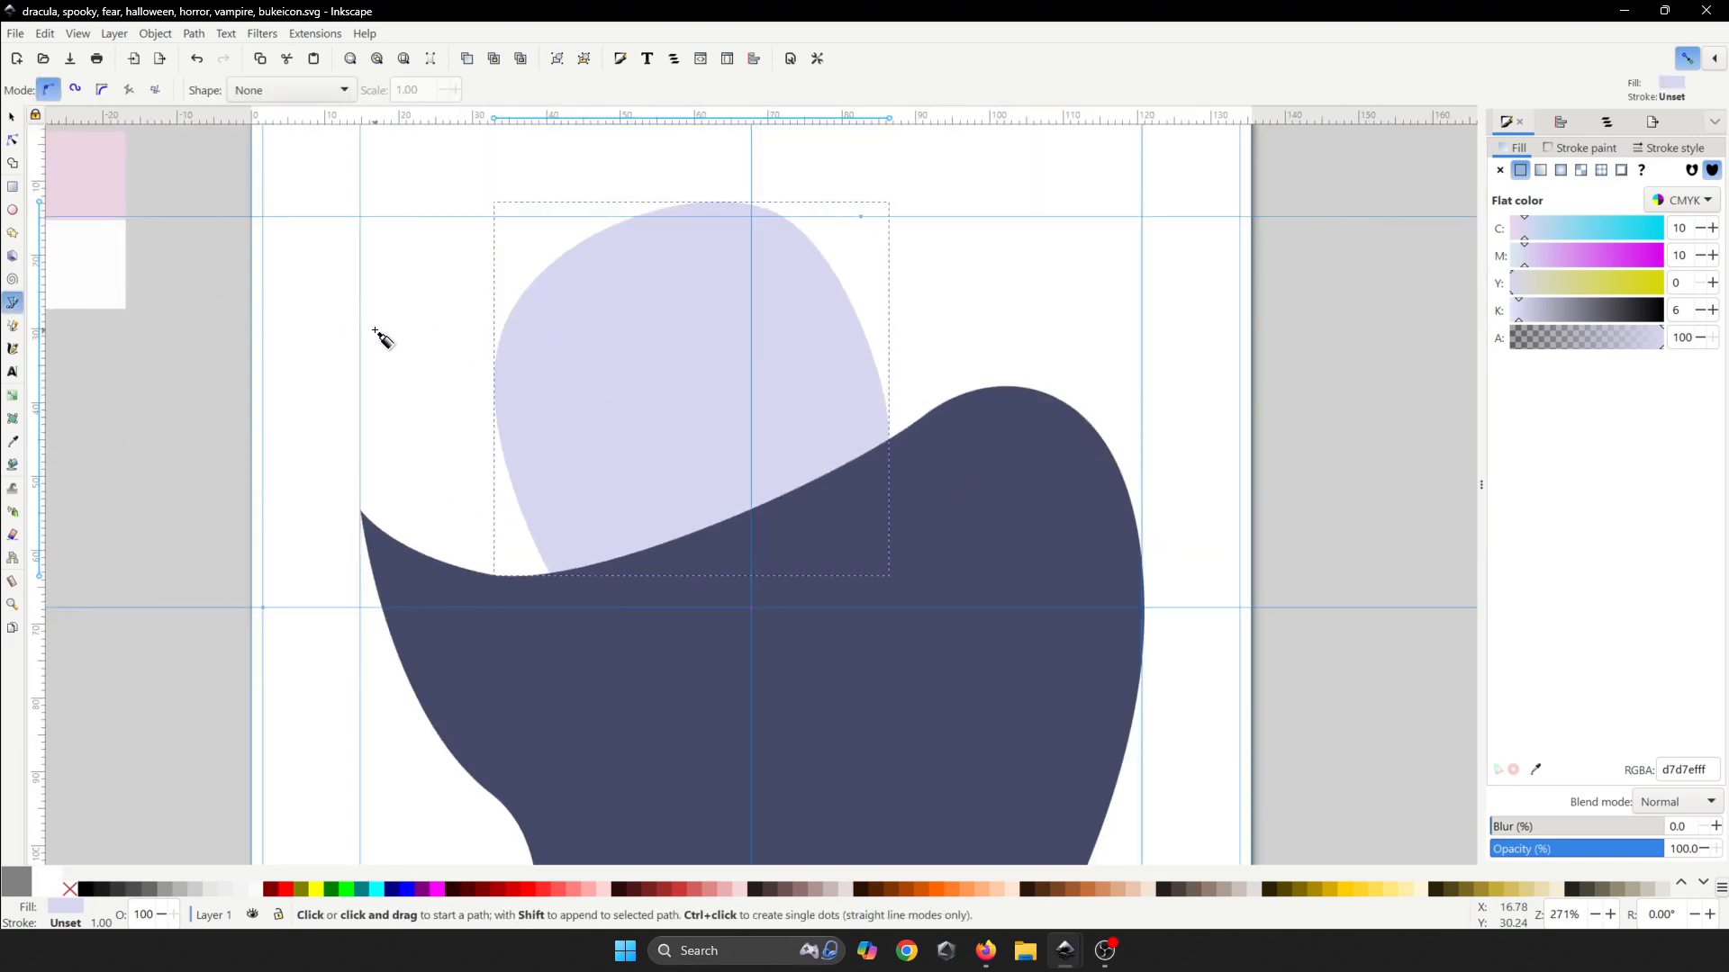
{"action": "left_click", "coordinate": [502, 349]}
{"action": "left_click_drag", "start_coordinate": [570, 308], "coordinate": [602, 321]}
{"action": "key", "text": "BackSpace"}
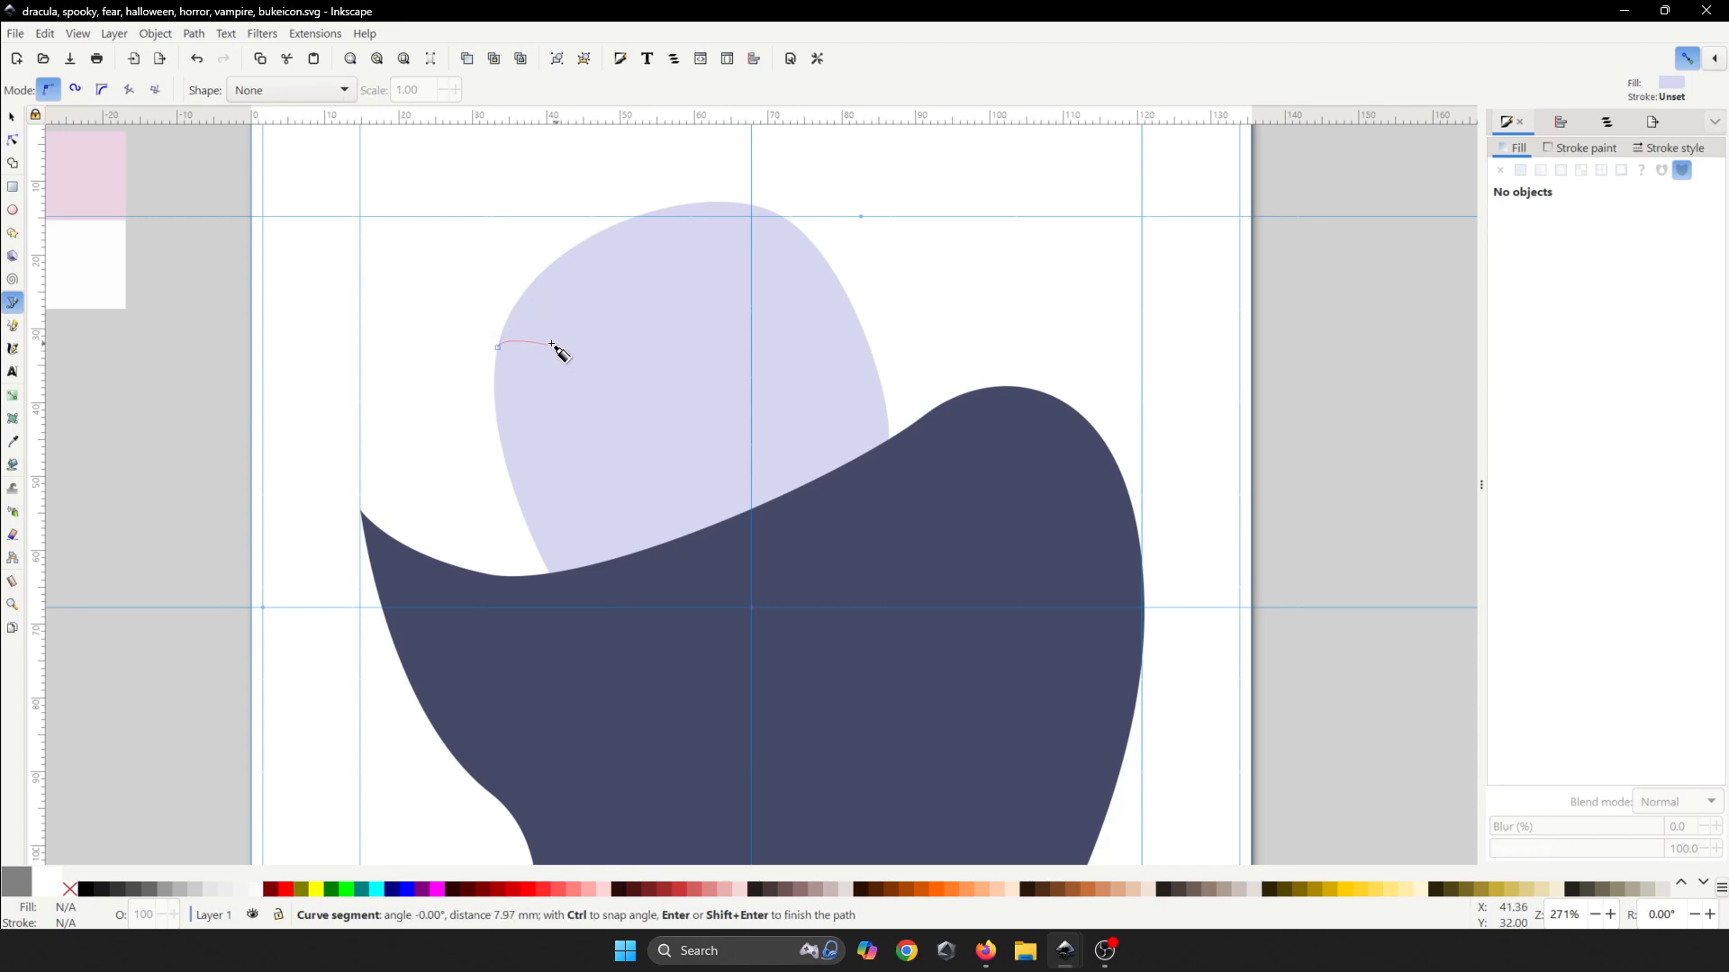
{"action": "scroll", "coordinate": [511, 323], "scroll_direction": "up", "scroll_amount": 2}
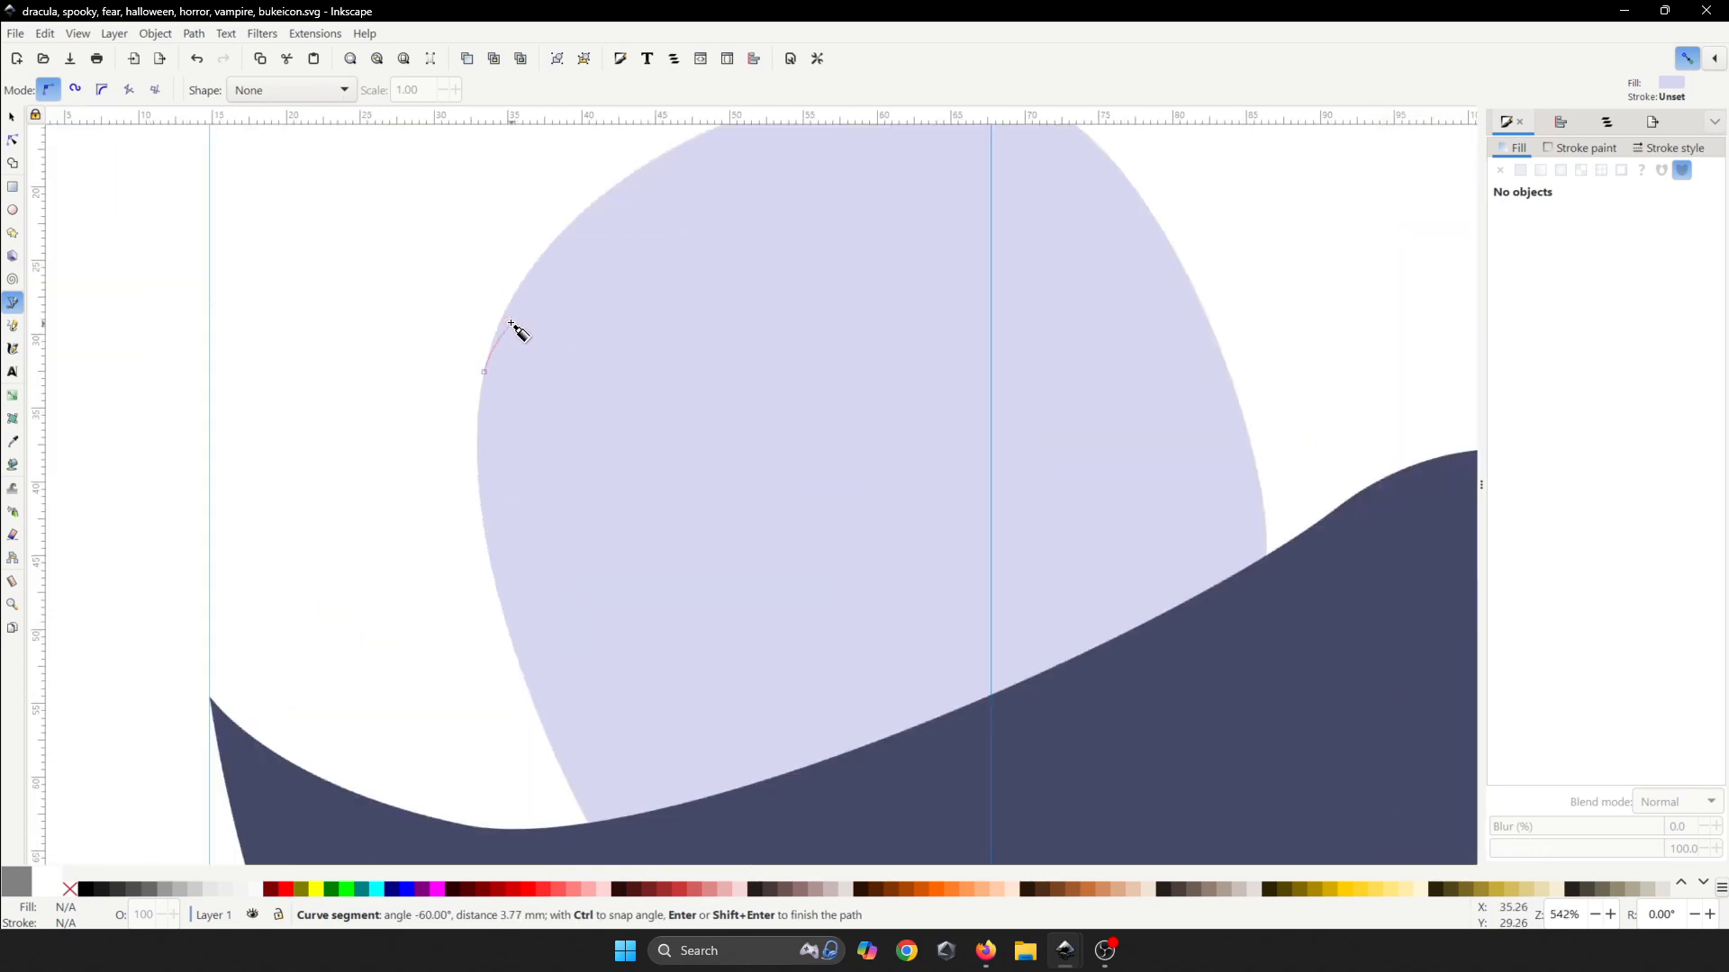
{"action": "left_click_drag", "start_coordinate": [567, 342], "coordinate": [586, 361]}
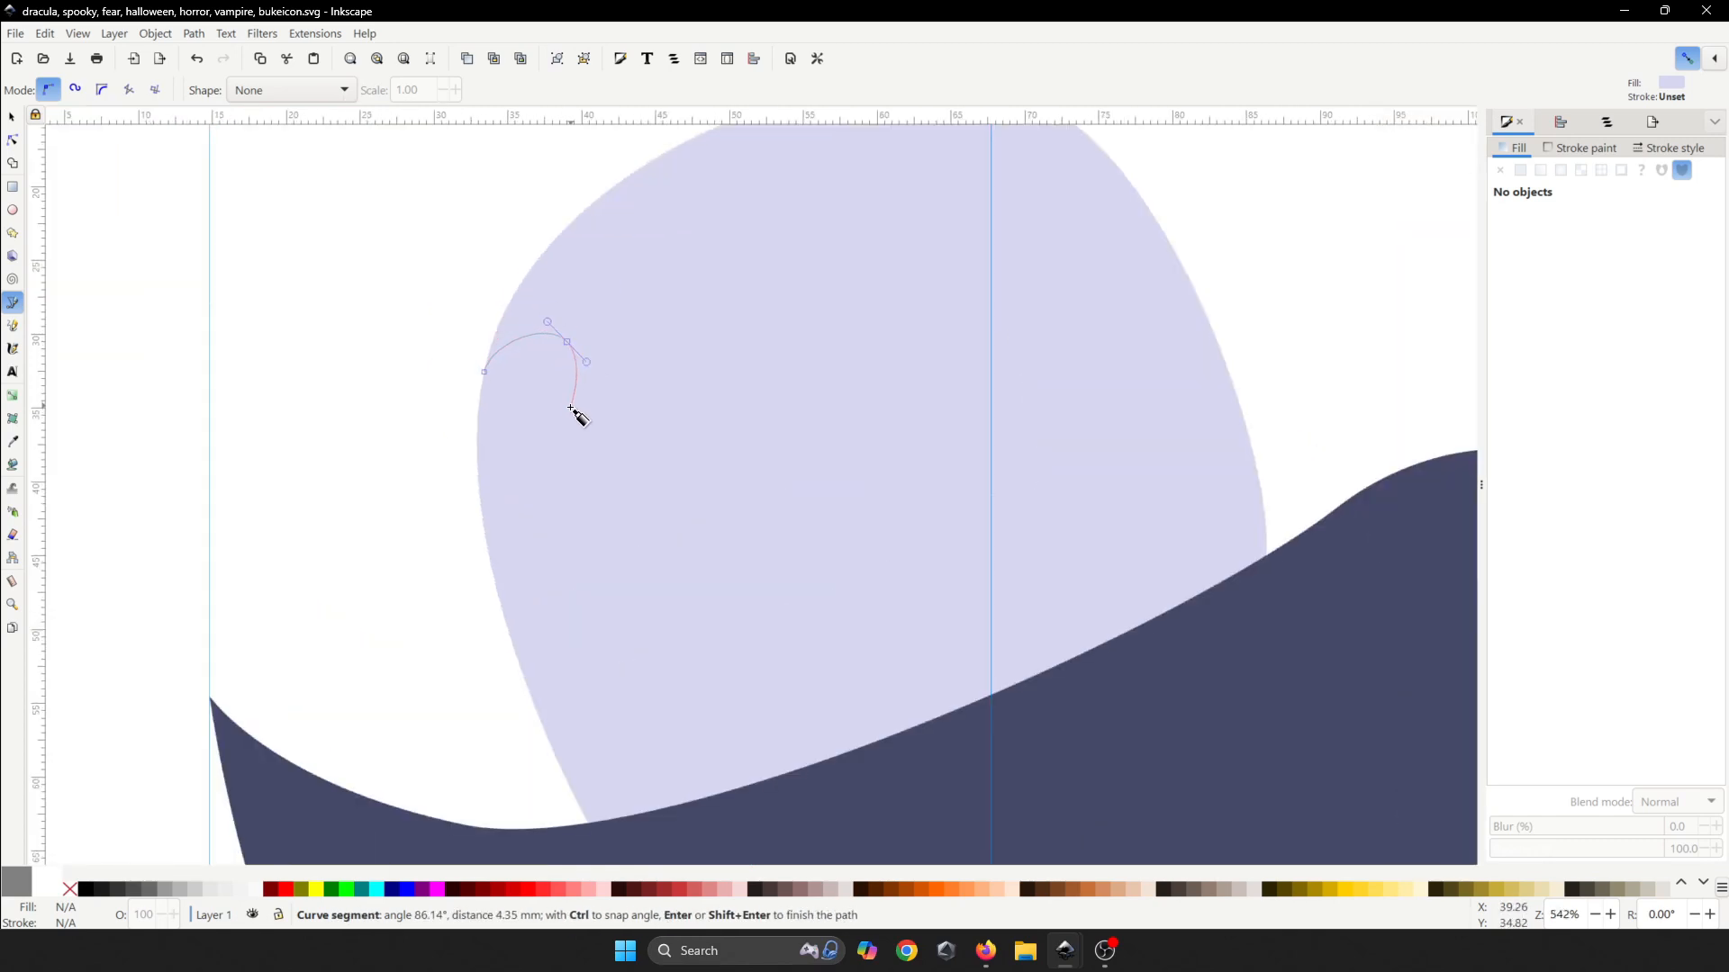
{"action": "left_click", "coordinate": [568, 415]}
{"action": "left_click_drag", "start_coordinate": [785, 242], "coordinate": [936, 230]}
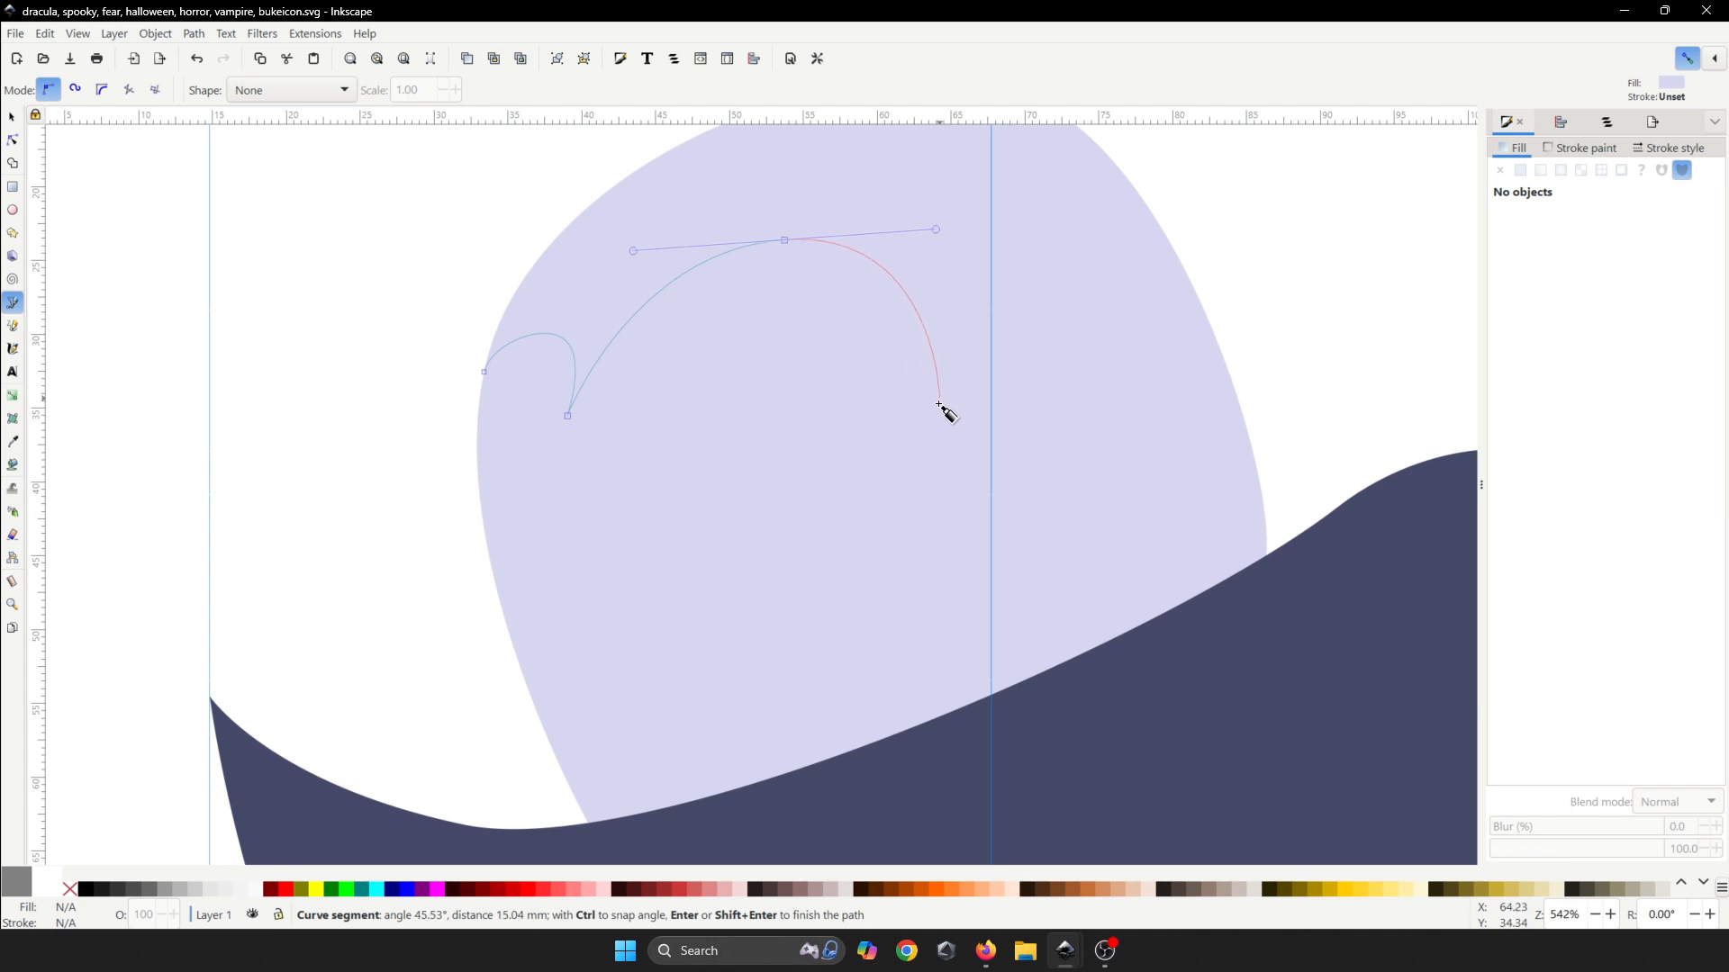
{"action": "left_click", "coordinate": [924, 487]}
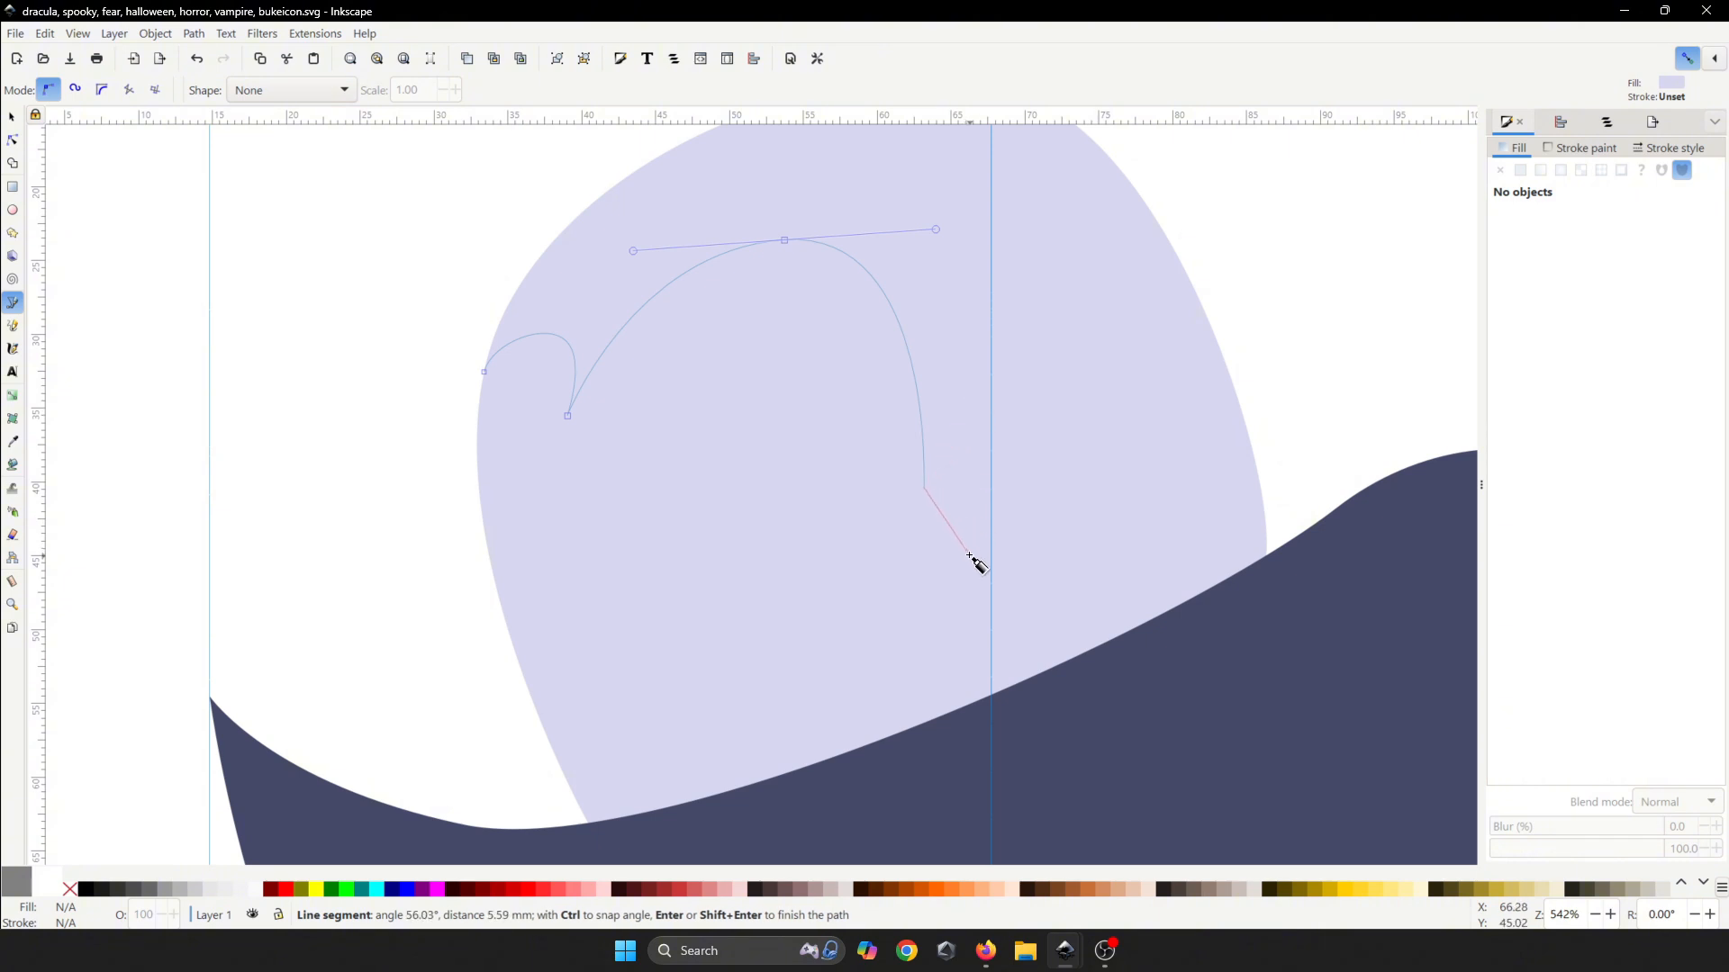
- Extend the outline down to the cape with corner points forming a pointed notch
{"action": "left_click_drag", "start_coordinate": [991, 597], "coordinate": [991, 638]}
{"action": "left_click", "coordinate": [997, 675]}
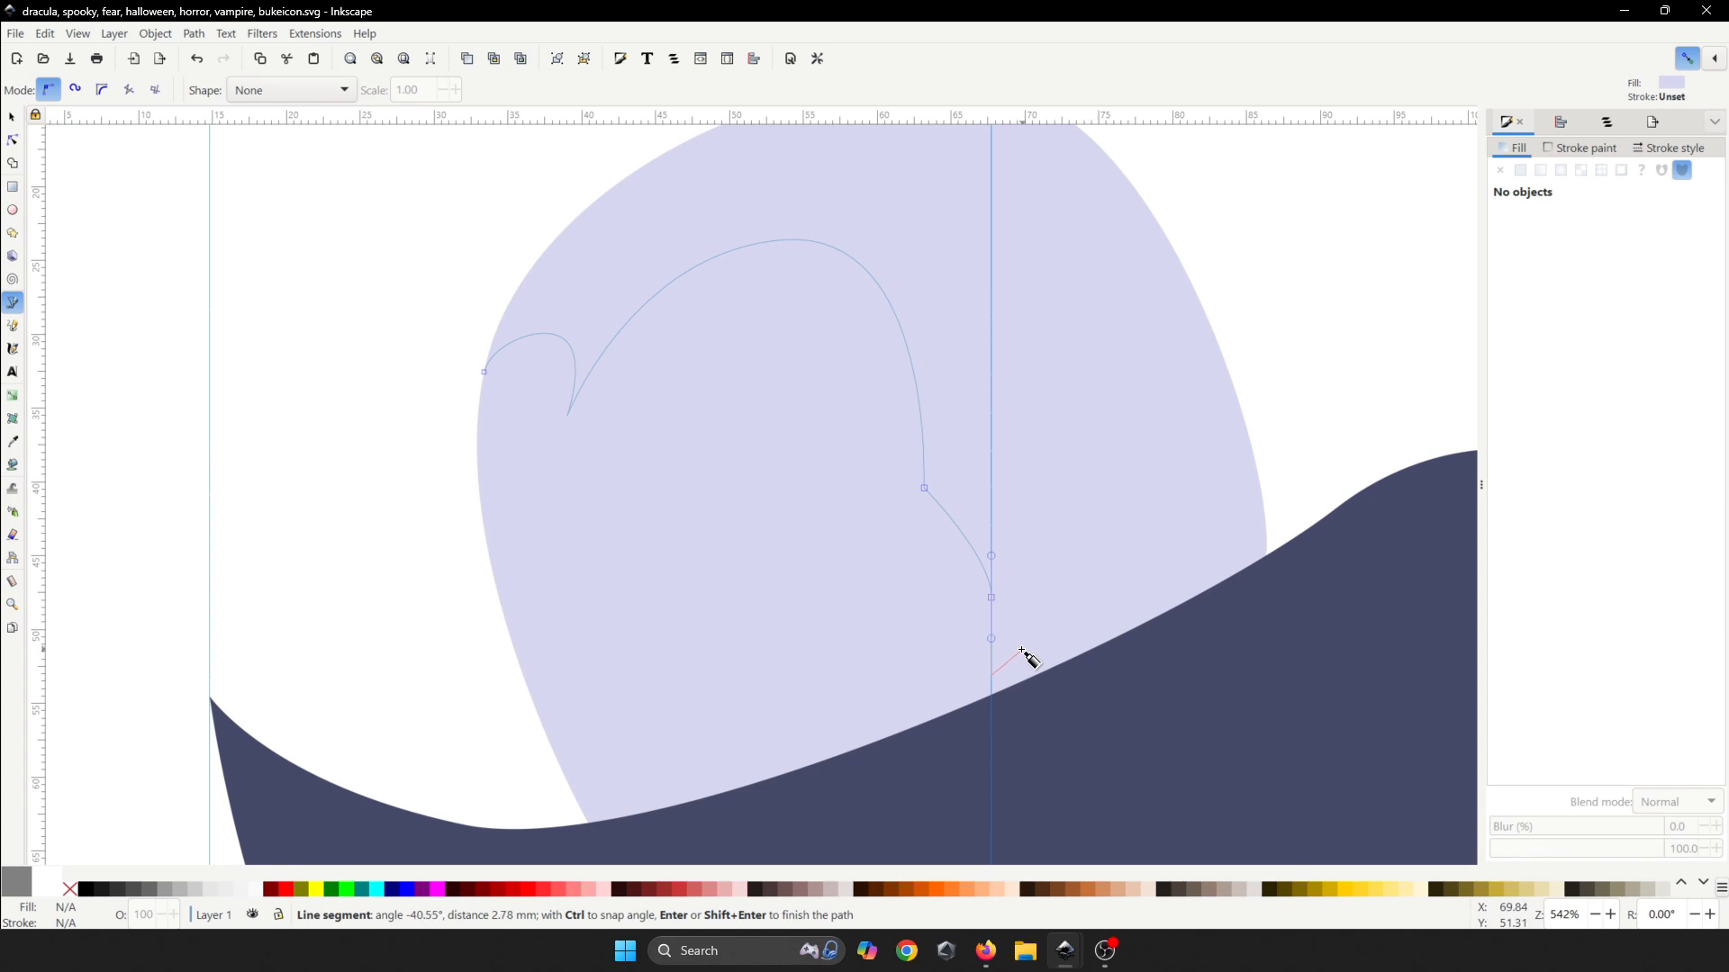
{"action": "left_click", "coordinate": [1023, 649]}
{"action": "left_click_drag", "start_coordinate": [1040, 454], "coordinate": [1063, 405]}
{"action": "left_click_drag", "start_coordinate": [1172, 503], "coordinate": [1187, 546]}
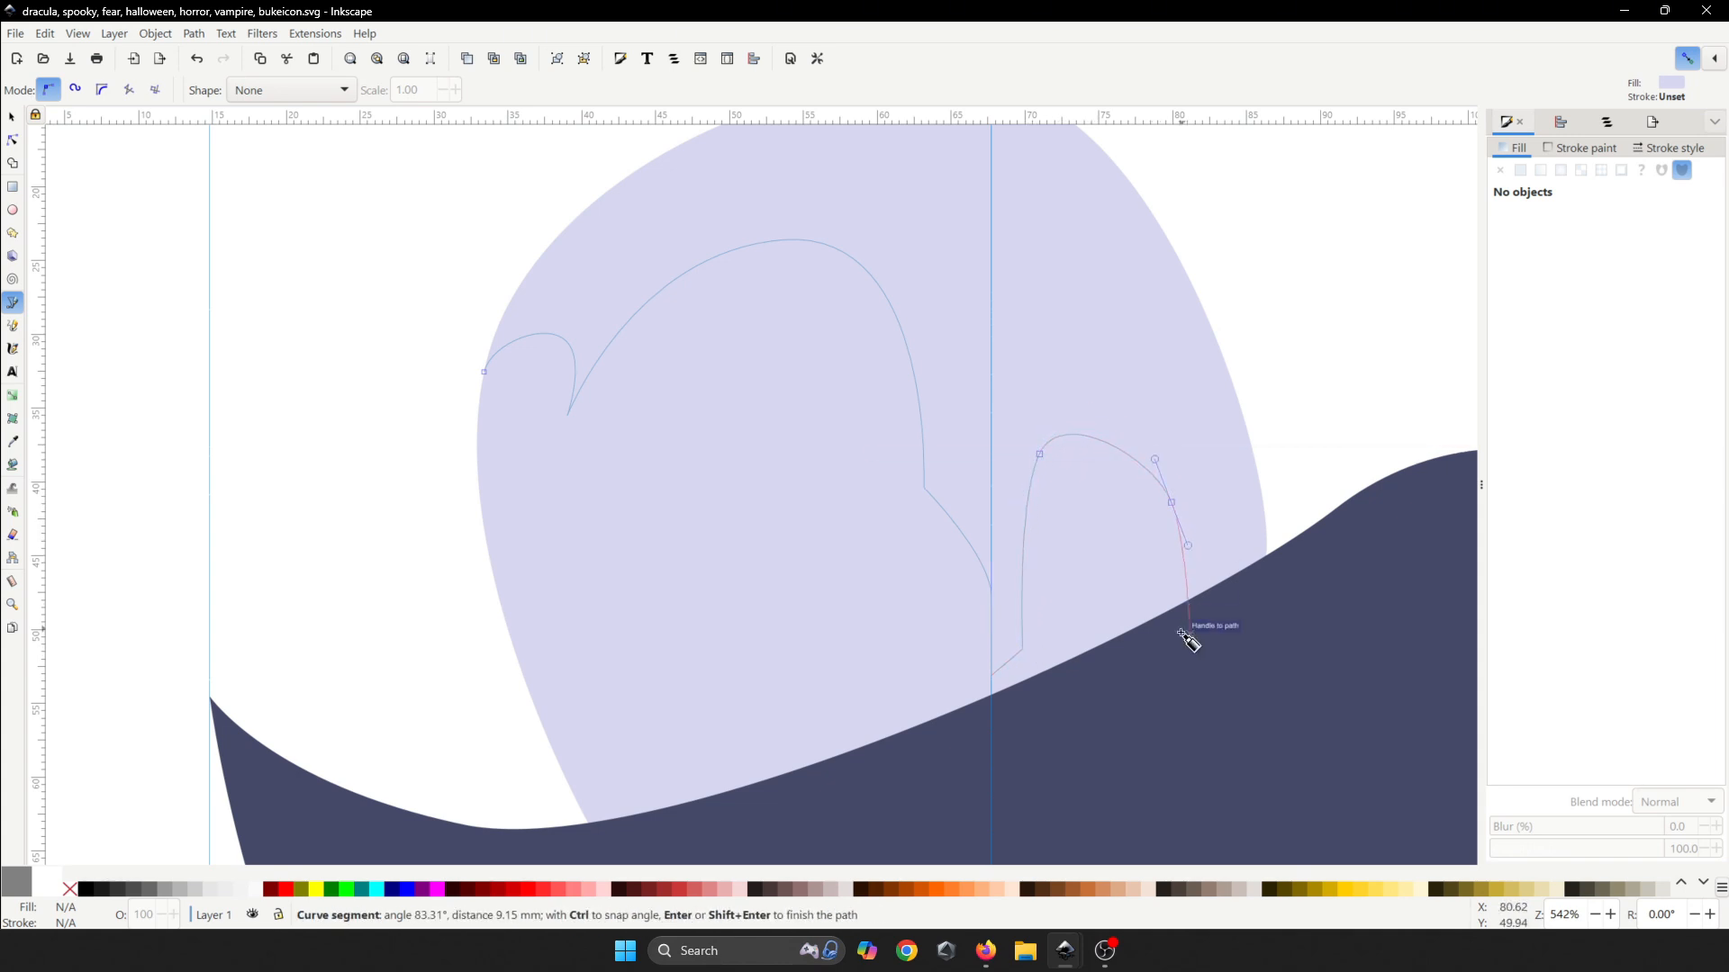
{"action": "left_click", "coordinate": [1153, 683]}
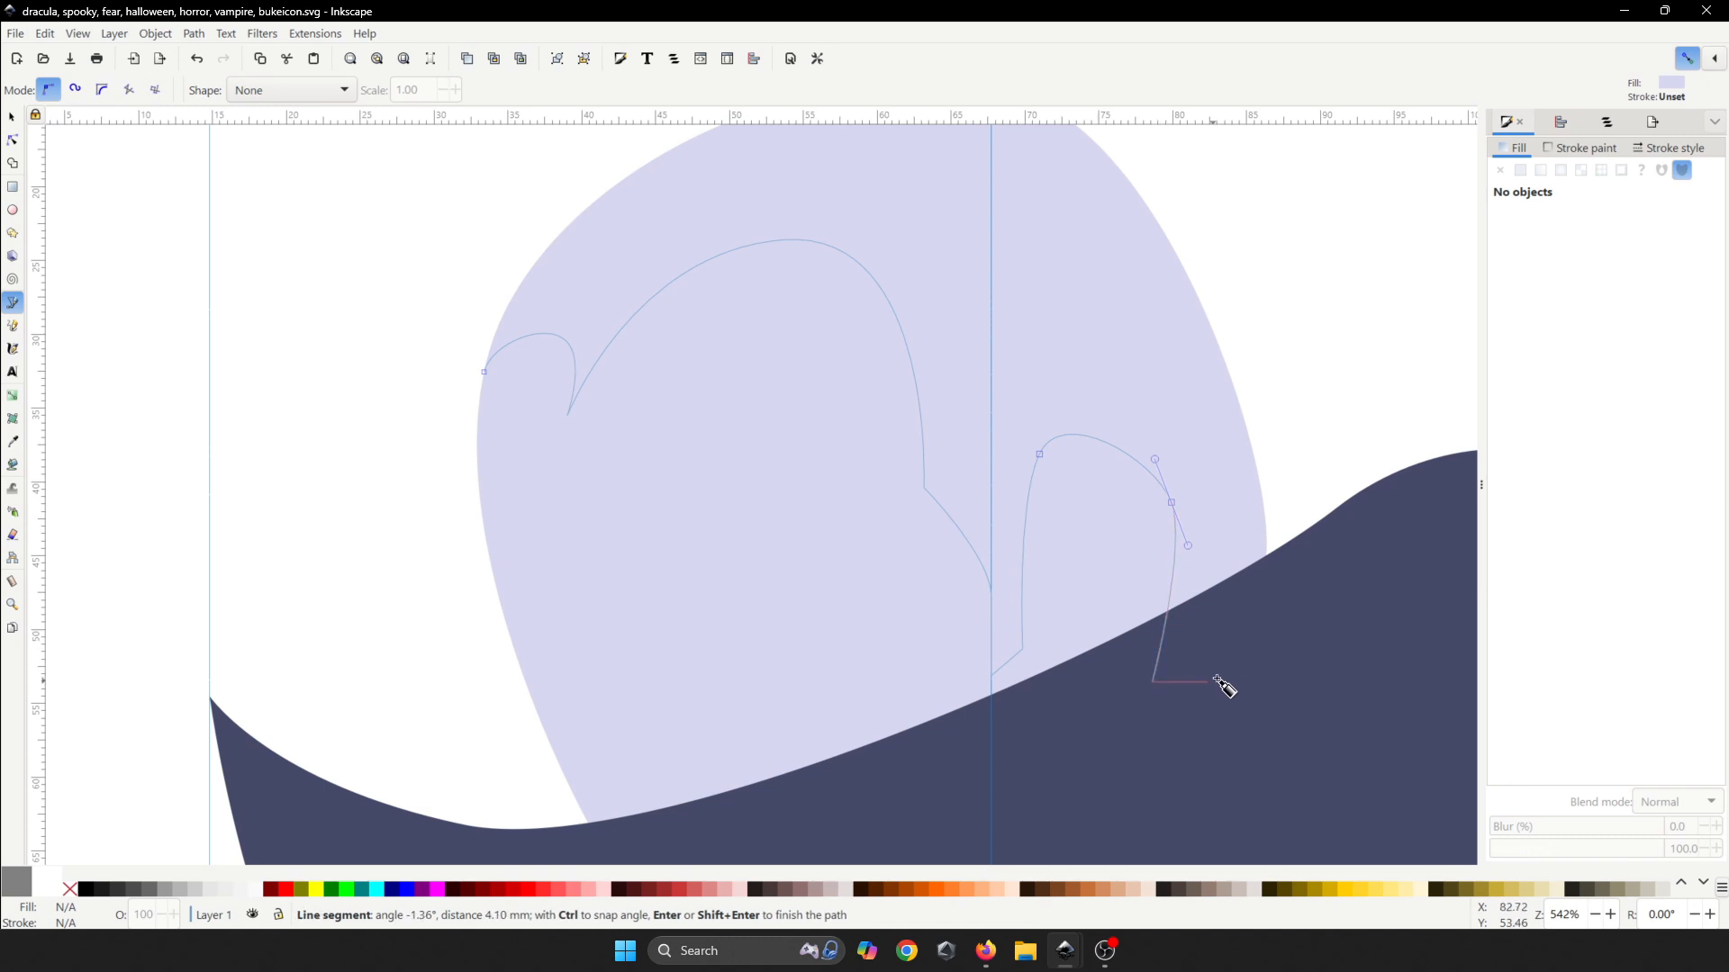
{"action": "left_click", "coordinate": [1276, 569]}
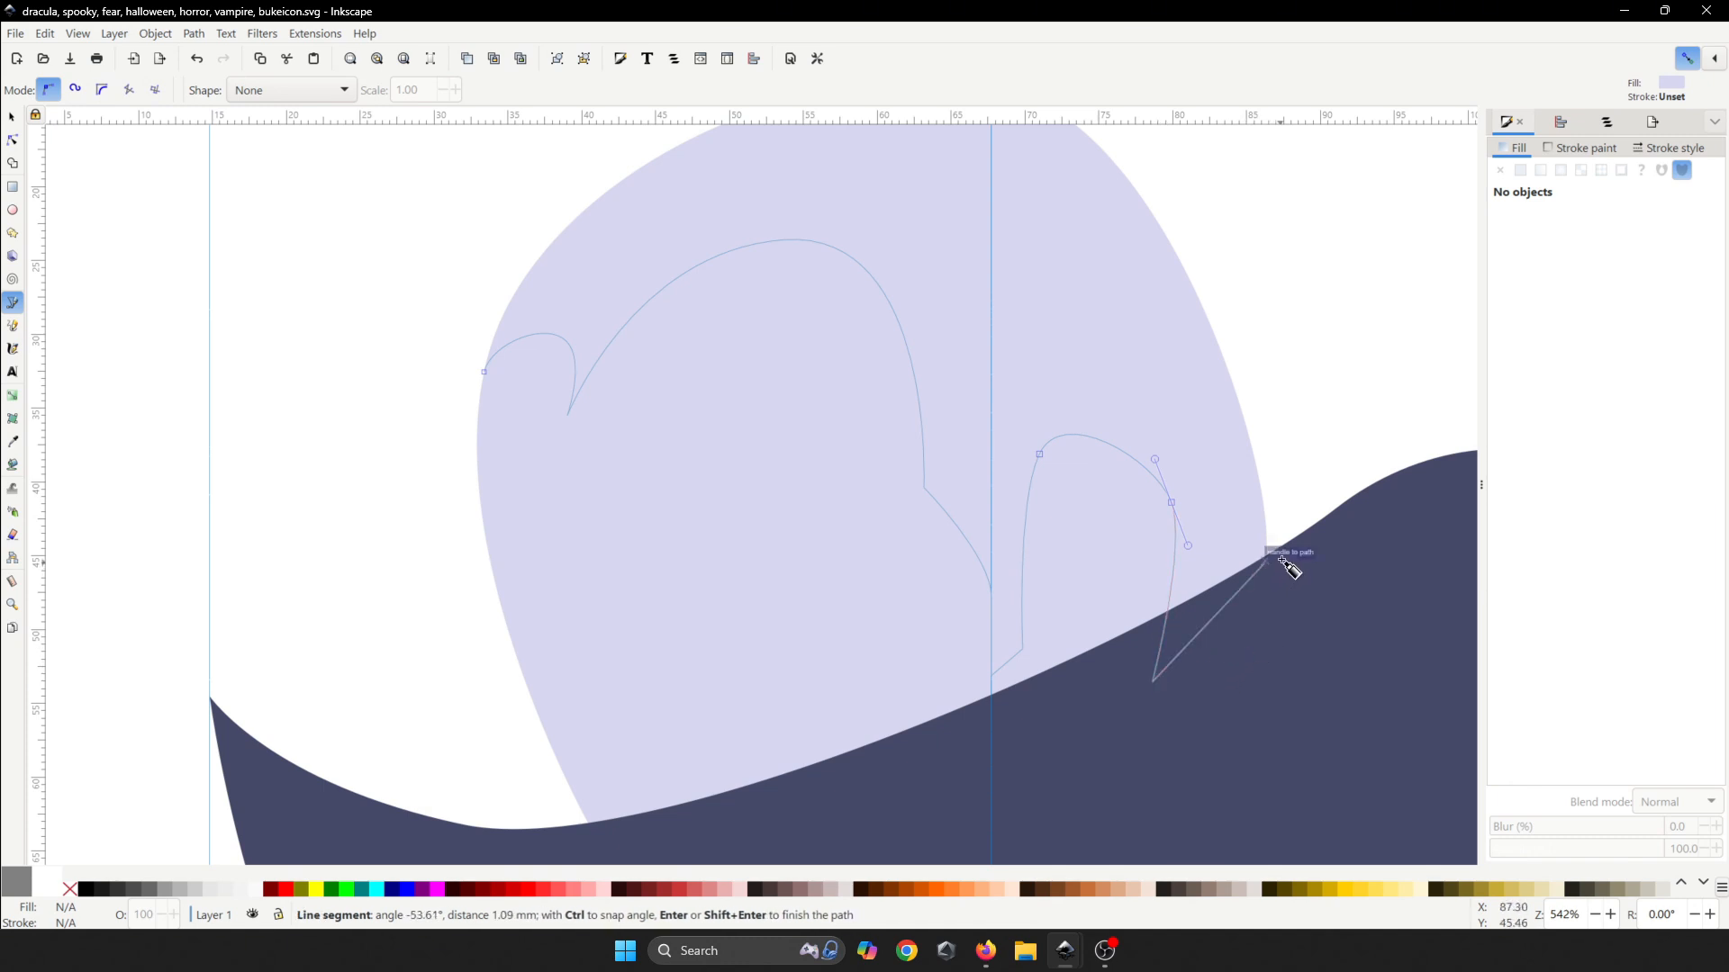
- Curve the outline back over the top of the head and close it
{"action": "scroll", "coordinate": [1291, 544], "scroll_direction": "down", "scroll_amount": 2}
{"action": "left_click_drag", "start_coordinate": [1293, 330], "coordinate": [1273, 290]}
{"action": "left_click_drag", "start_coordinate": [1236, 269], "coordinate": [1182, 256]}
{"action": "left_click", "coordinate": [1105, 253]}
{"action": "left_click_drag", "start_coordinate": [906, 312], "coordinate": [863, 326]}
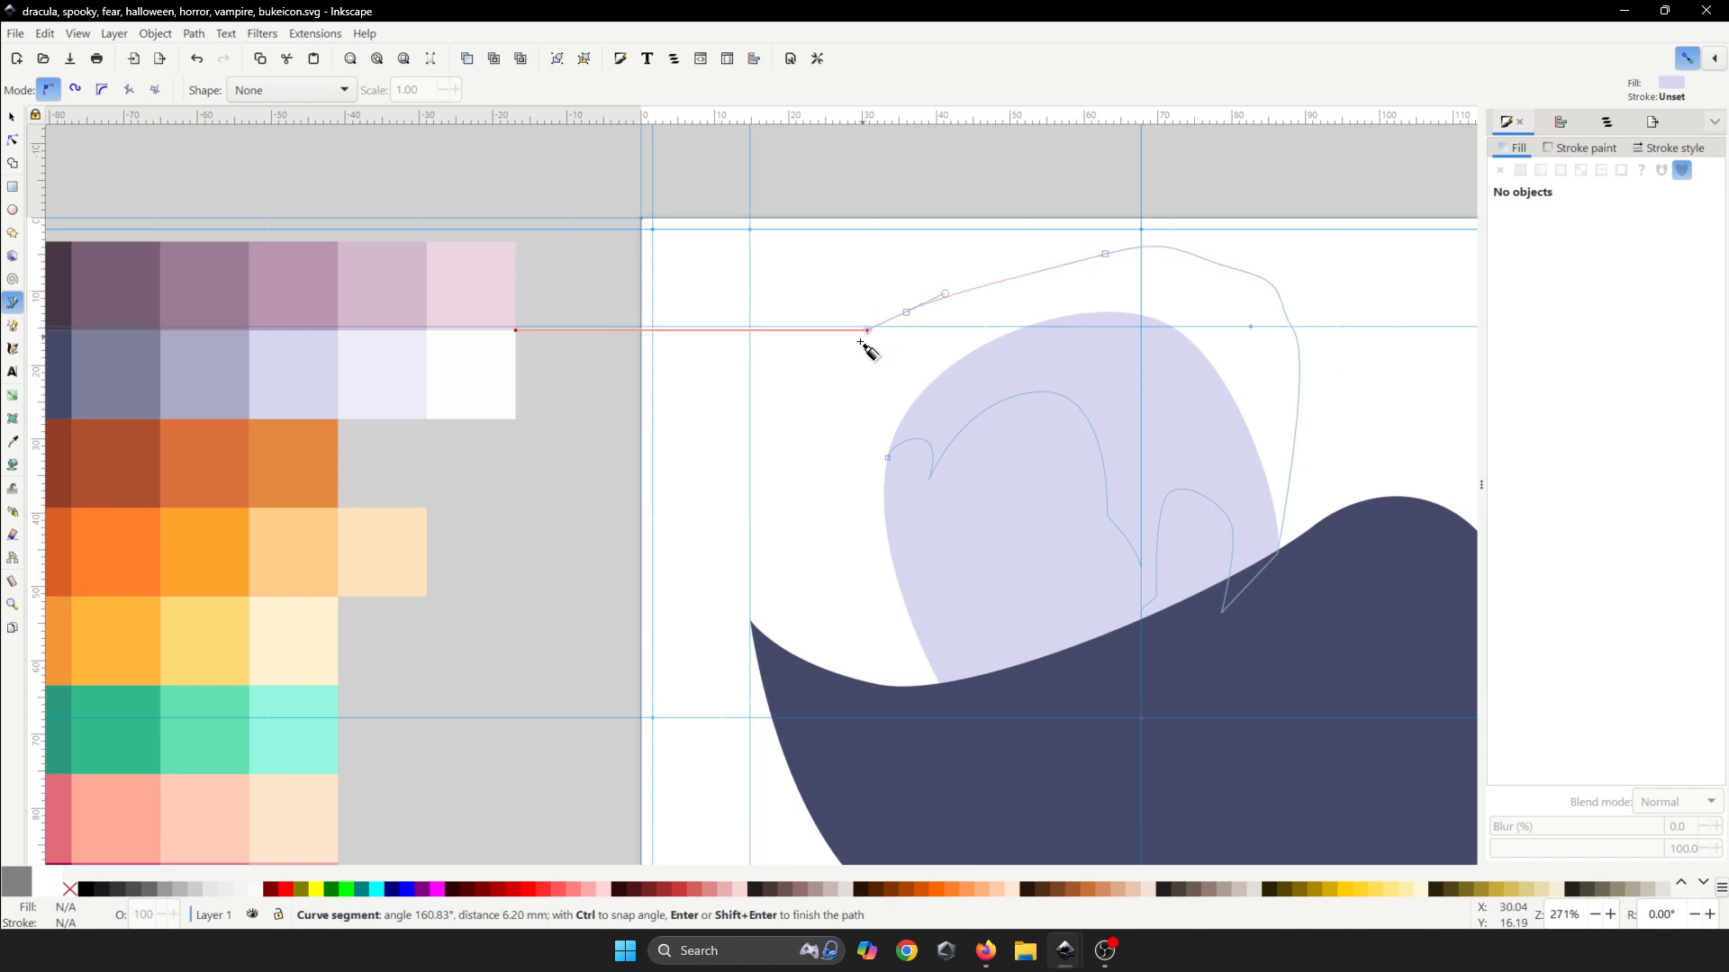
{"action": "left_click", "coordinate": [887, 460]}
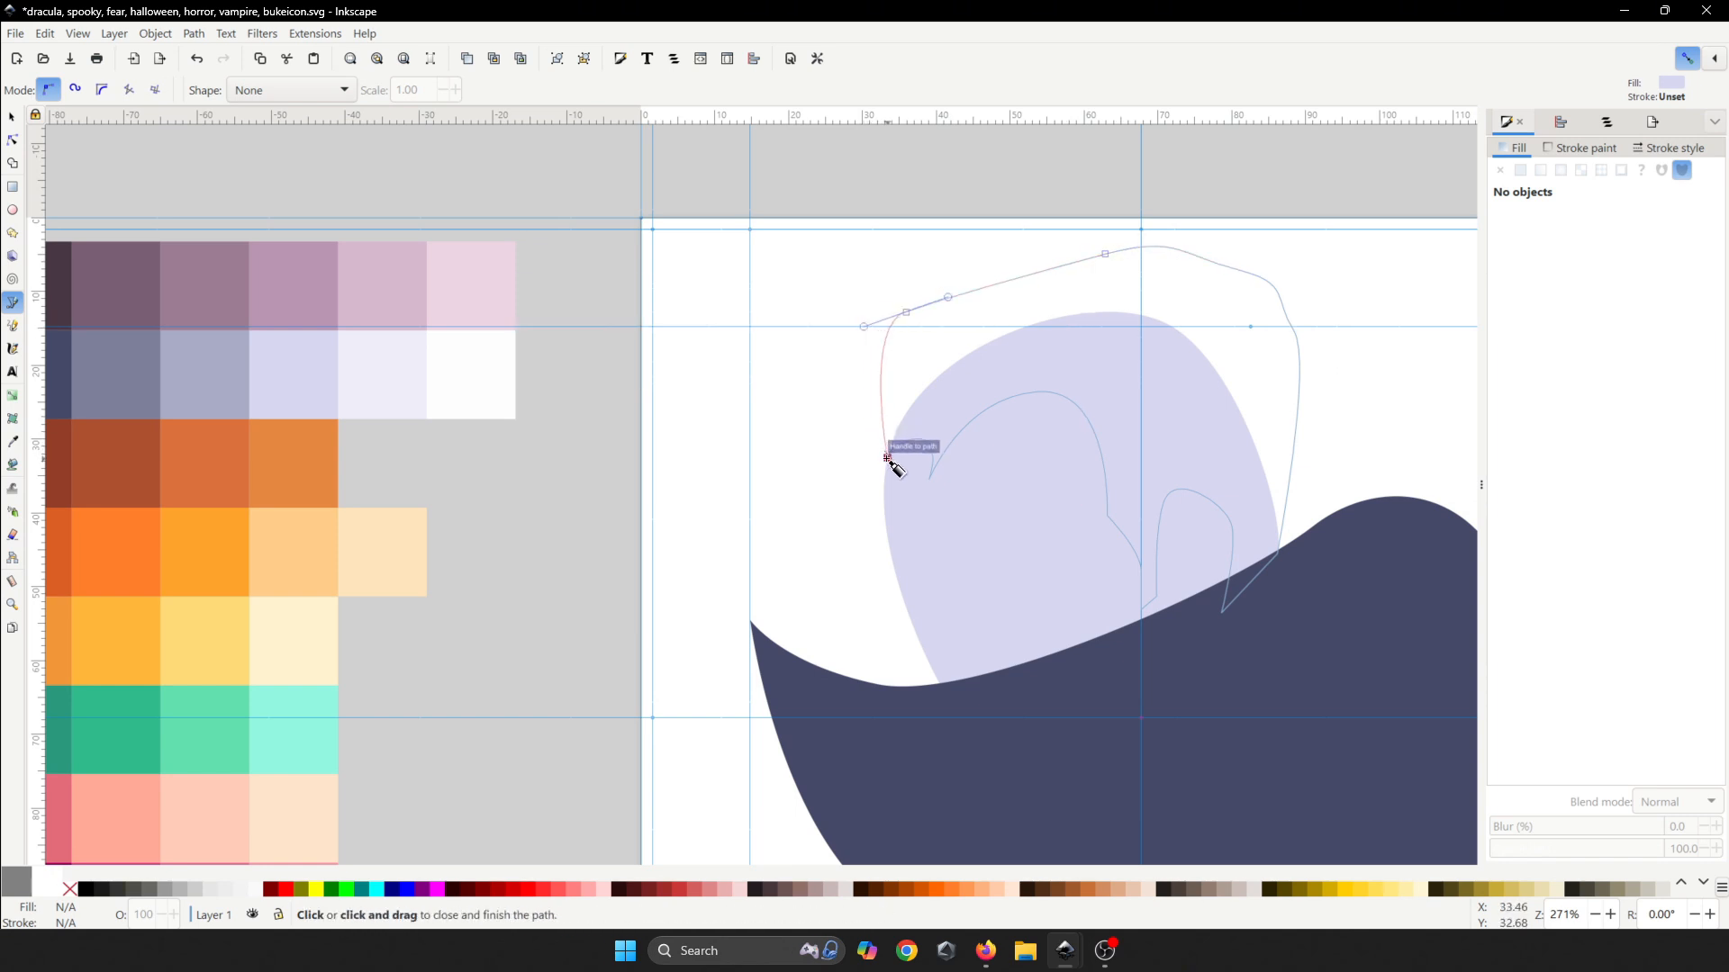
- Intersect the head oval with the new shape to trim the hair to the head
{"action": "left_click", "coordinate": [11, 140]}
{"action": "left_click", "coordinate": [918, 408]}
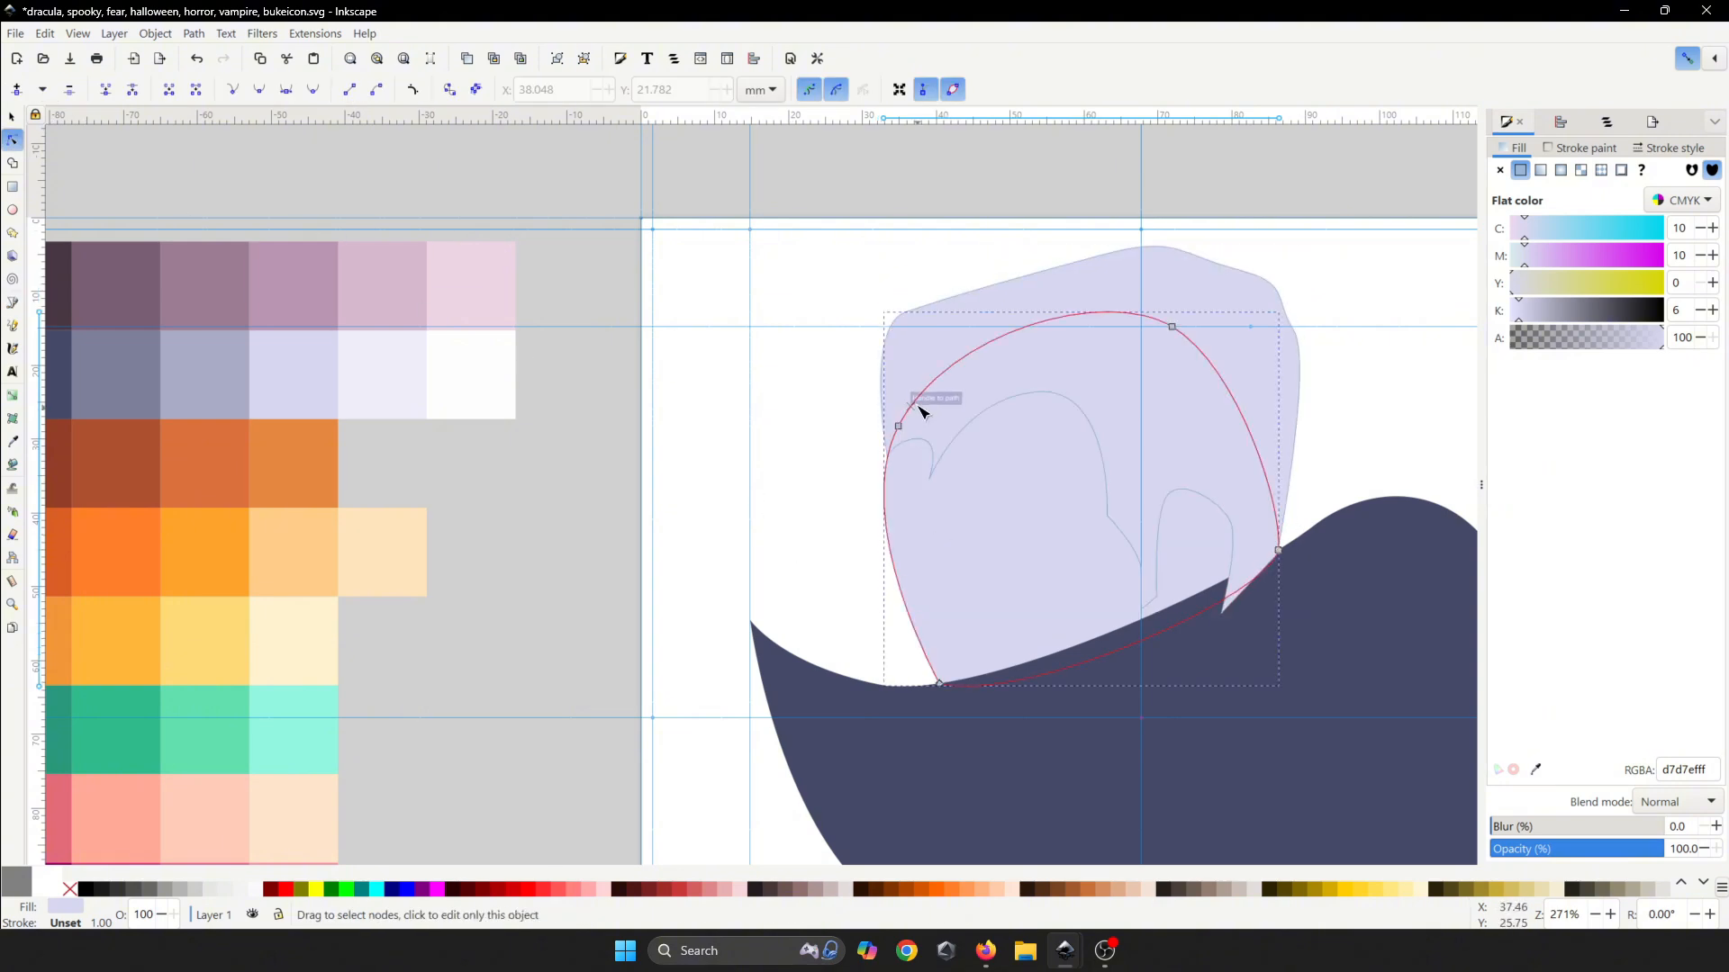
{"action": "left_click", "coordinate": [915, 374], "text": "shift"}
{"action": "key", "text": "ctrl+s"}
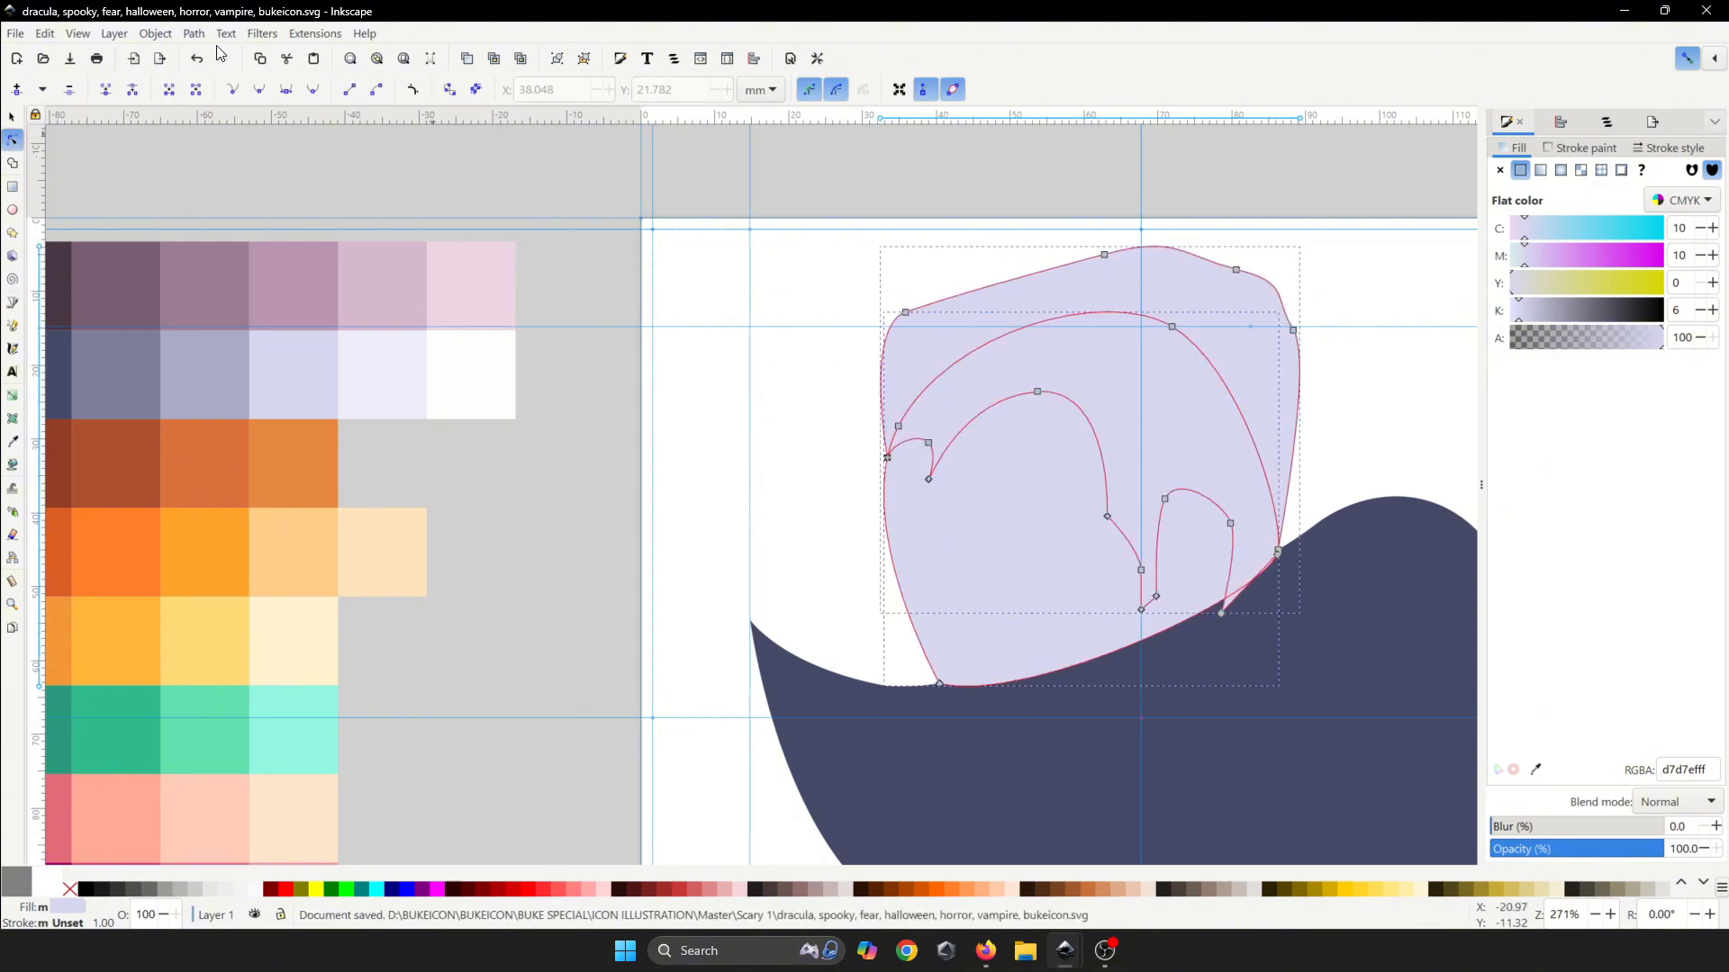
{"action": "left_click", "coordinate": [194, 33]}
{"action": "left_click", "coordinate": [221, 162]}
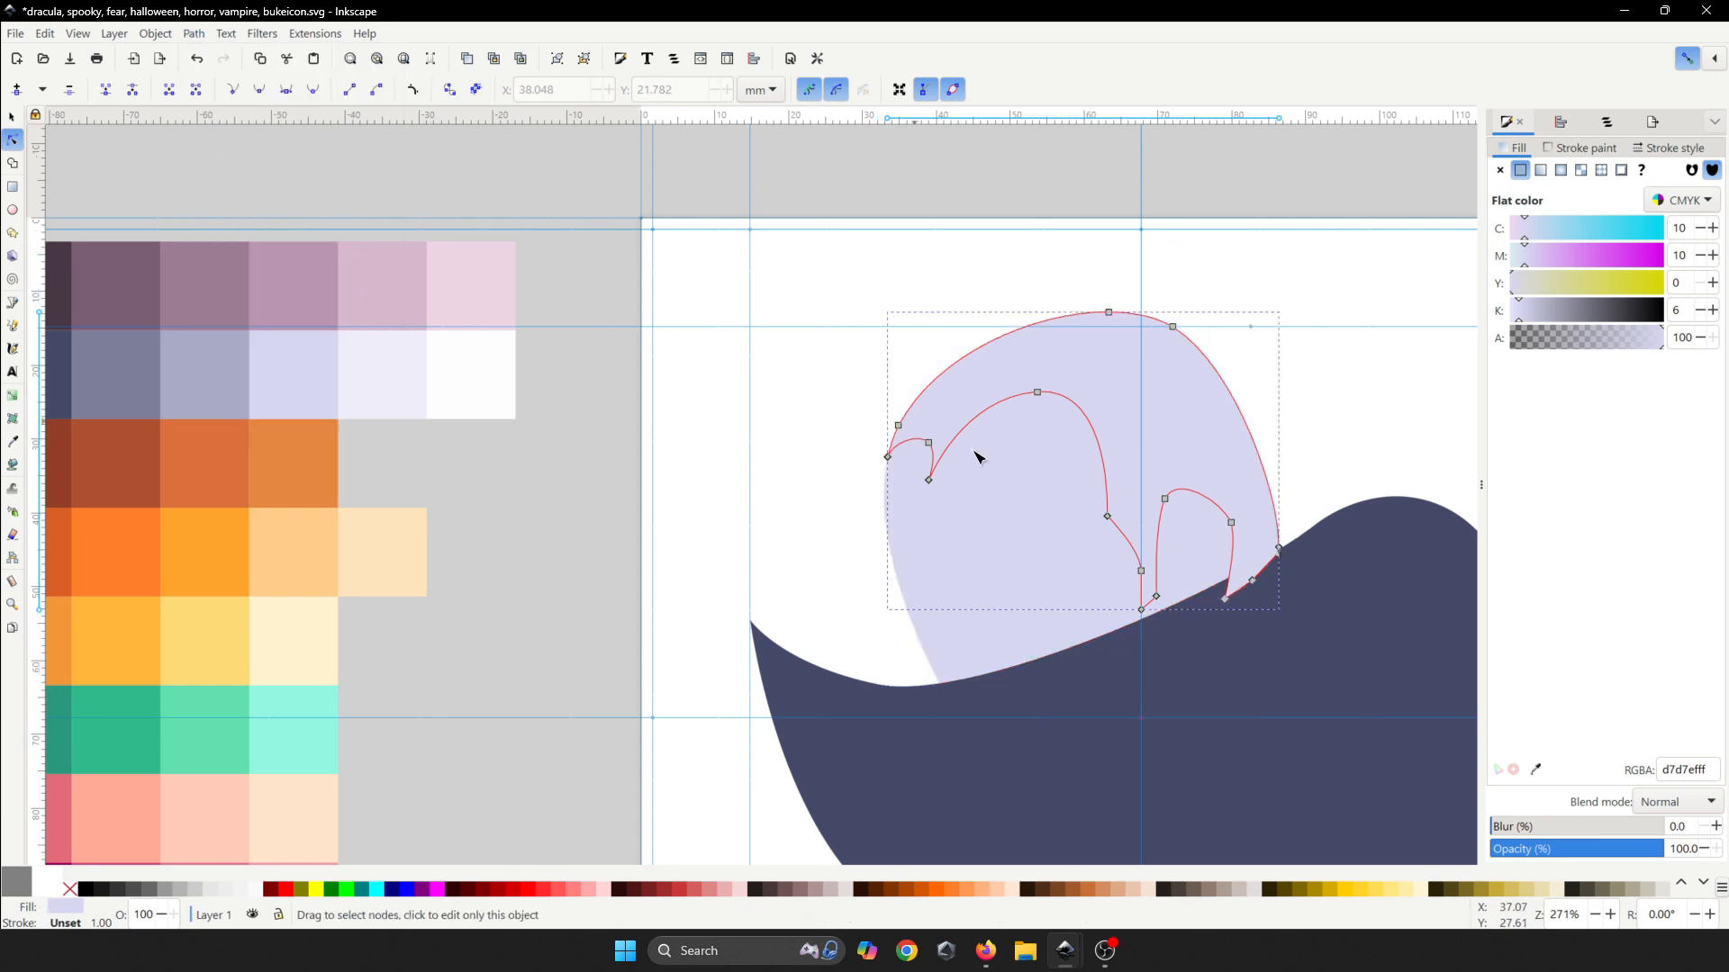
- Fill the hair with the dark maroon swatch 483745 and save
{"action": "left_click", "coordinate": [1536, 769]}
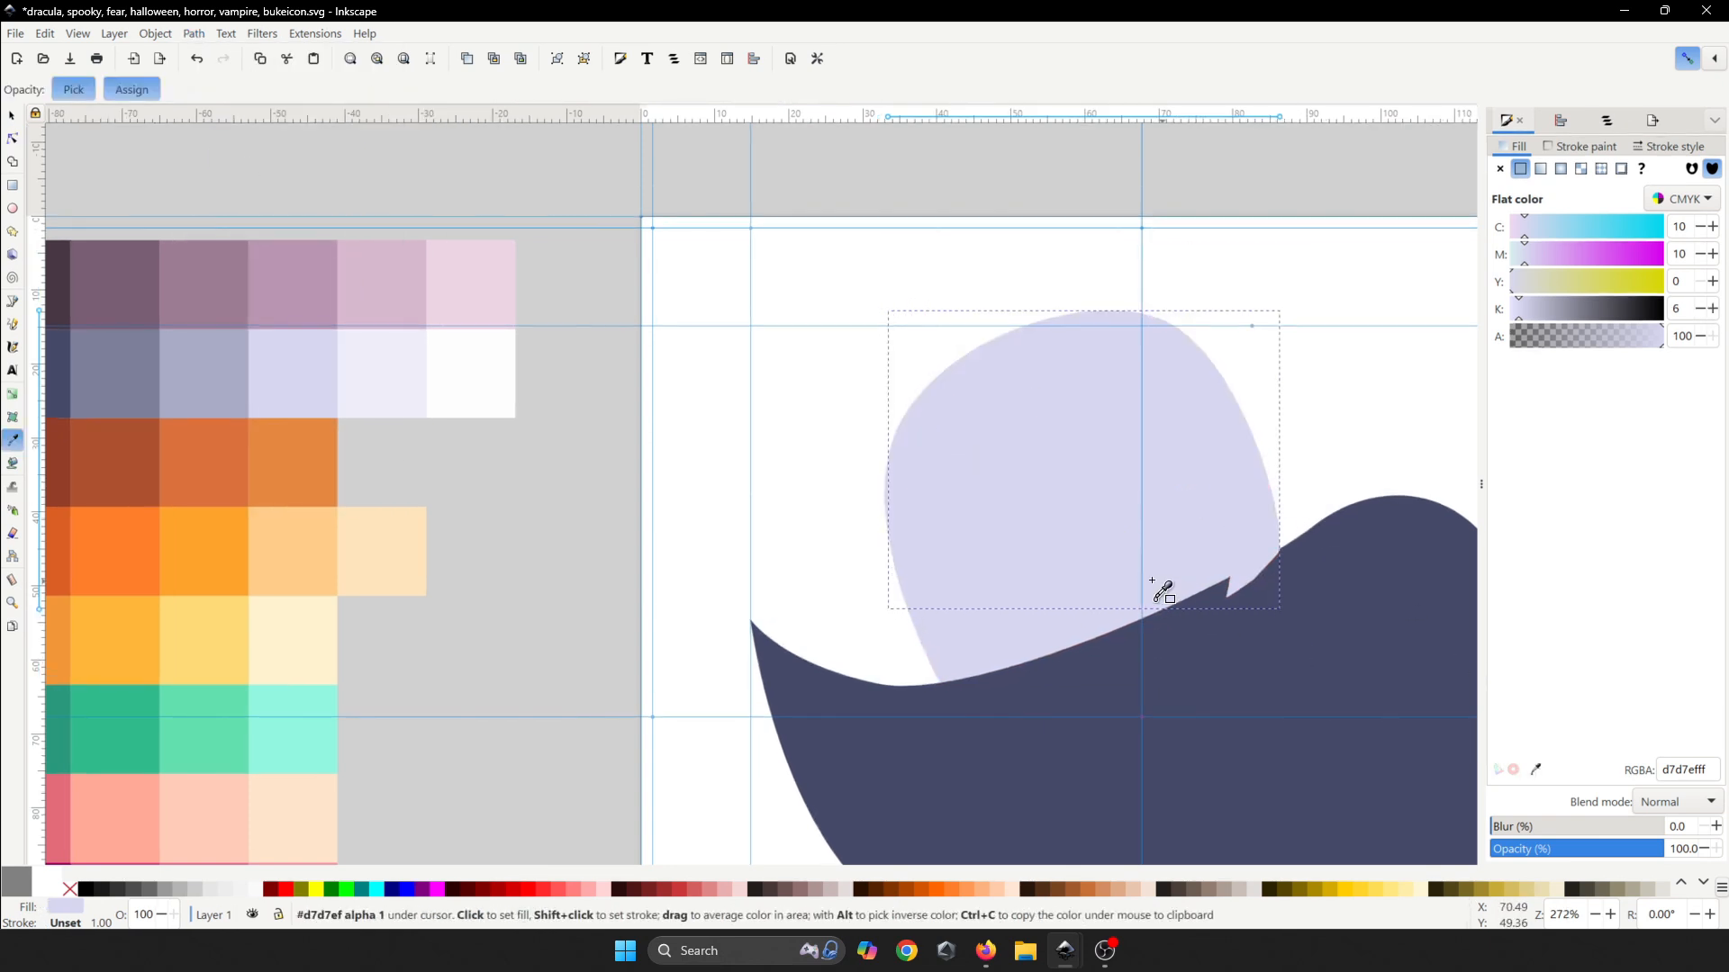
{"action": "scroll", "coordinate": [1158, 591], "scroll_direction": "down", "scroll_amount": 4}
{"action": "scroll", "coordinate": [841, 532], "scroll_direction": "up", "scroll_amount": 3}
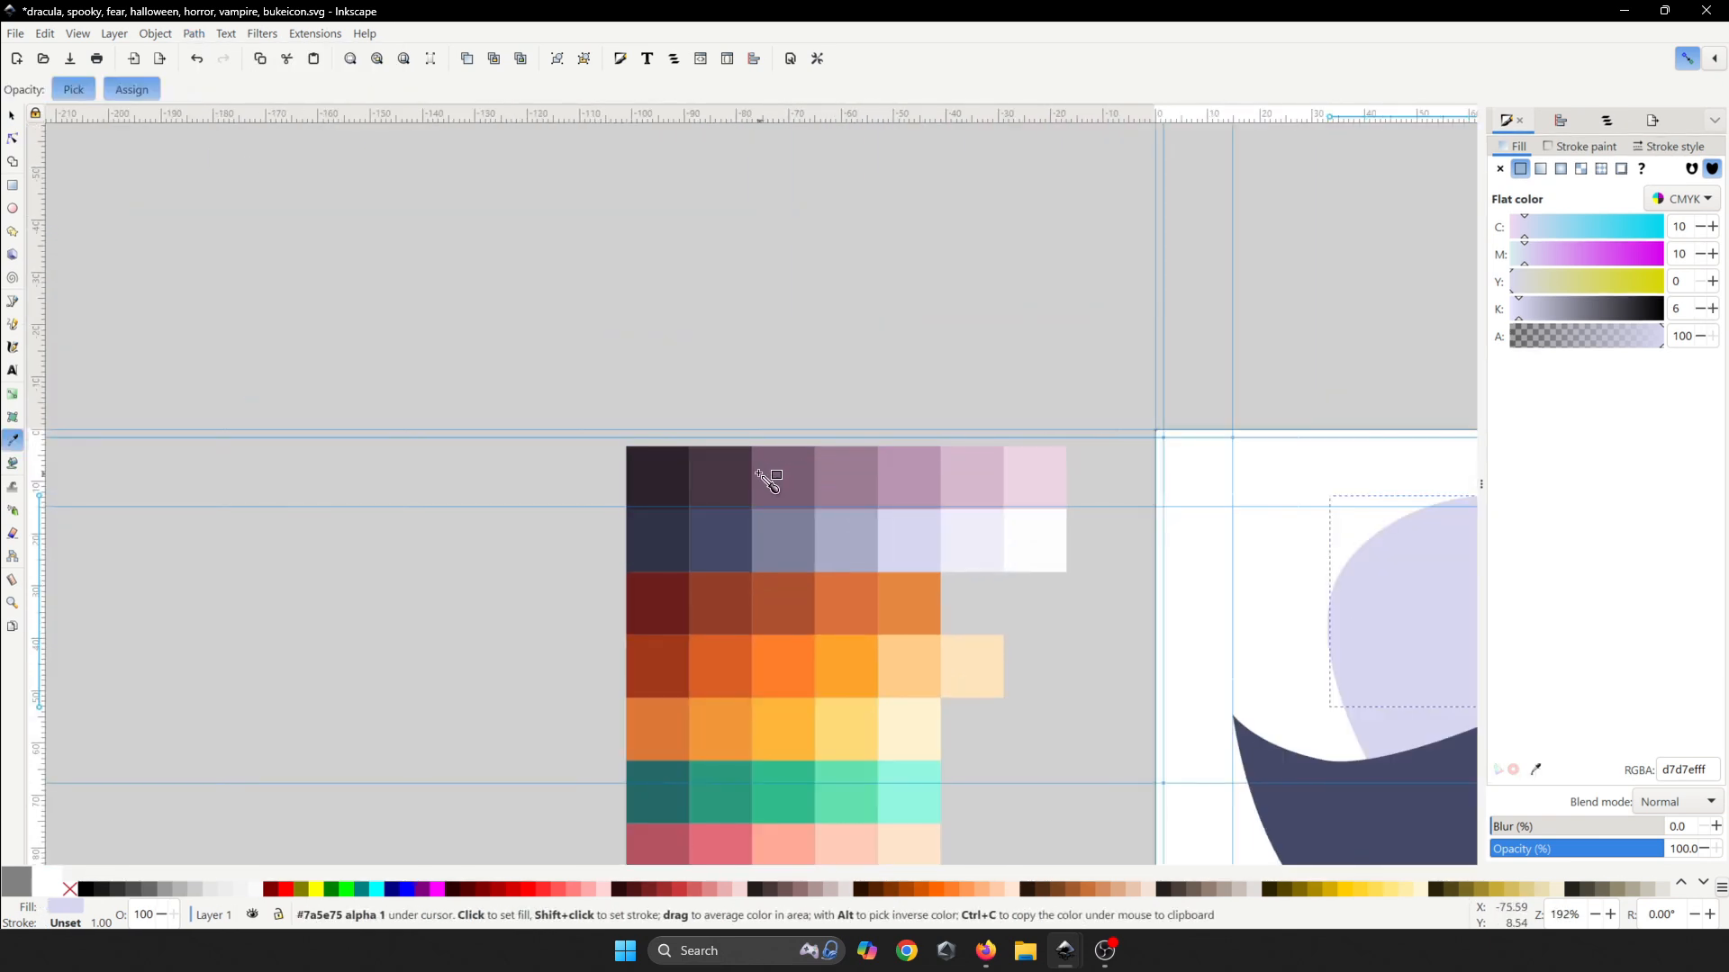
{"action": "left_click", "coordinate": [739, 475]}
{"action": "scroll", "coordinate": [810, 496], "scroll_direction": "down", "scroll_amount": 3}
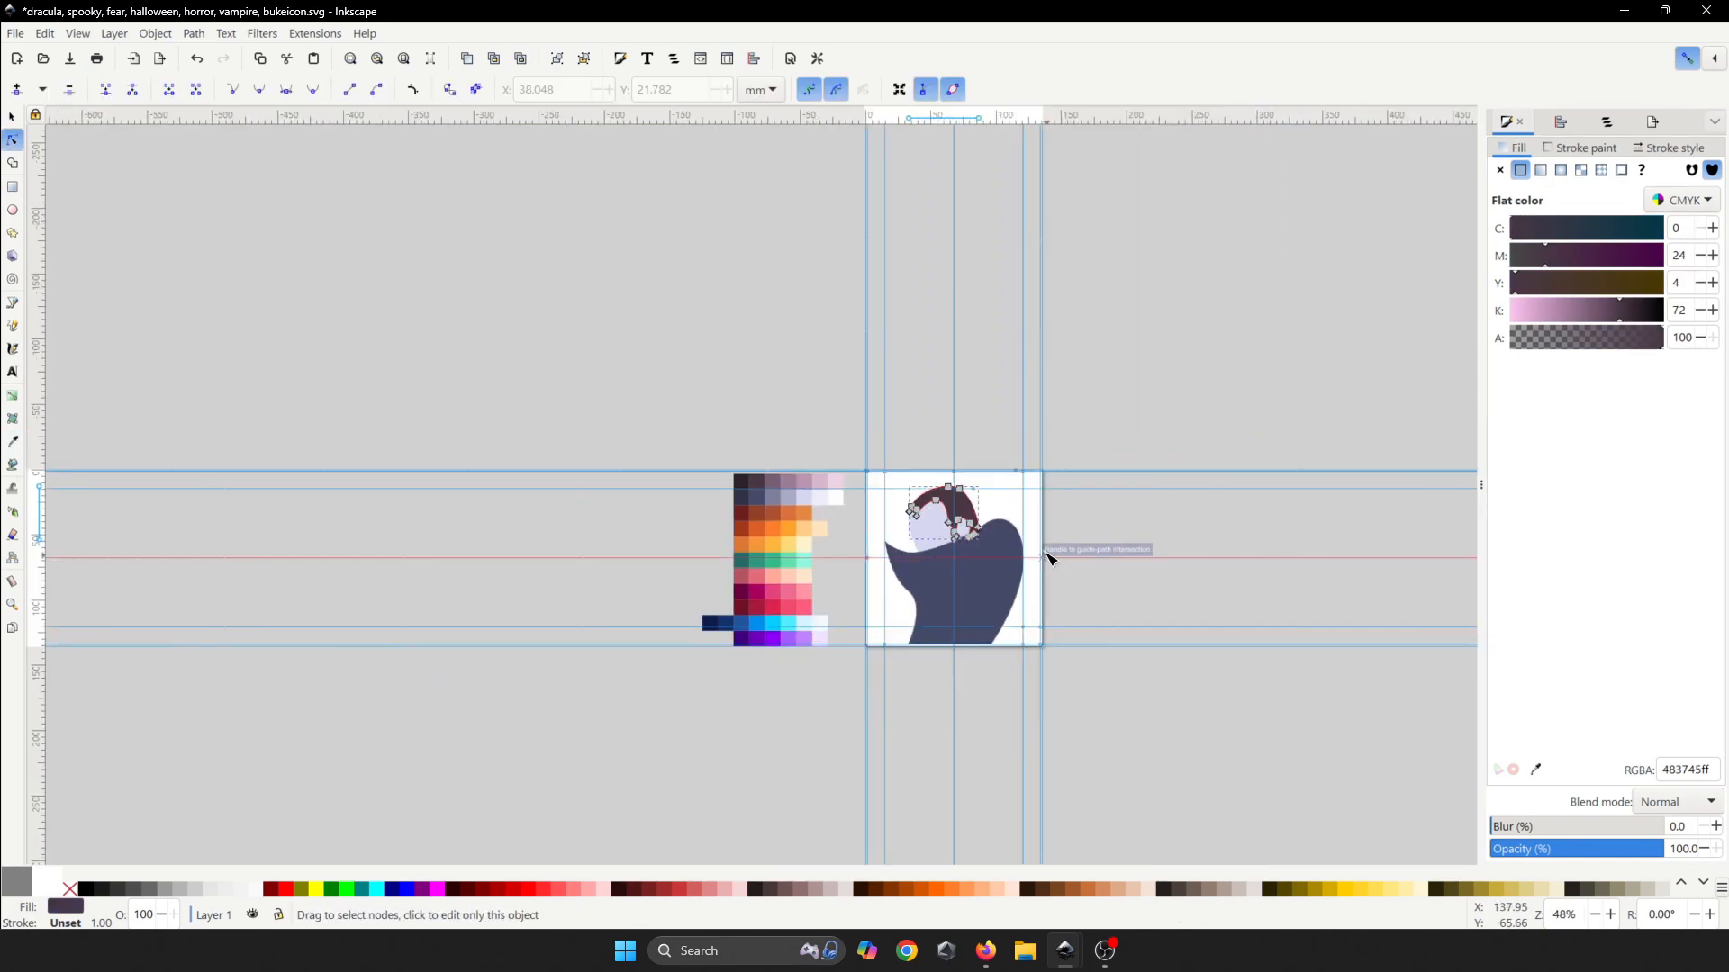
{"action": "scroll", "coordinate": [1027, 524], "scroll_direction": "up", "scroll_amount": 3}
{"action": "key", "text": "ctrl+s"}
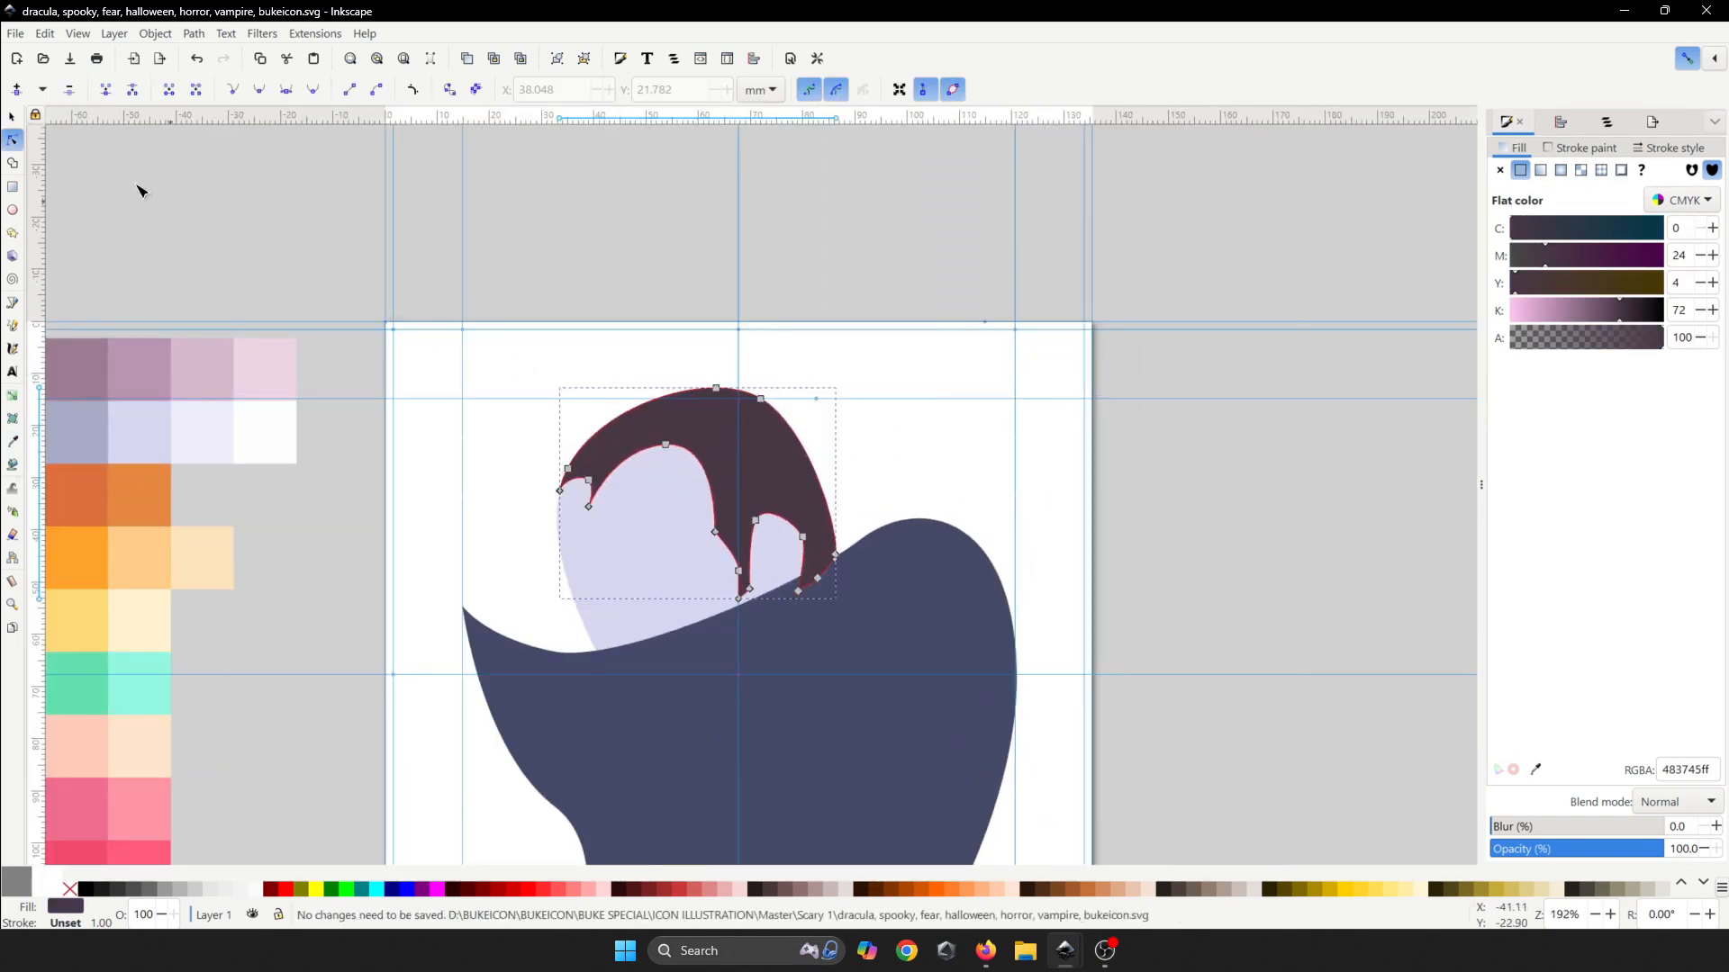
- Lower the hair one step and reshape the left-temple curl by deleting and dragging nodes
{"action": "left_click", "coordinate": [12, 118]}
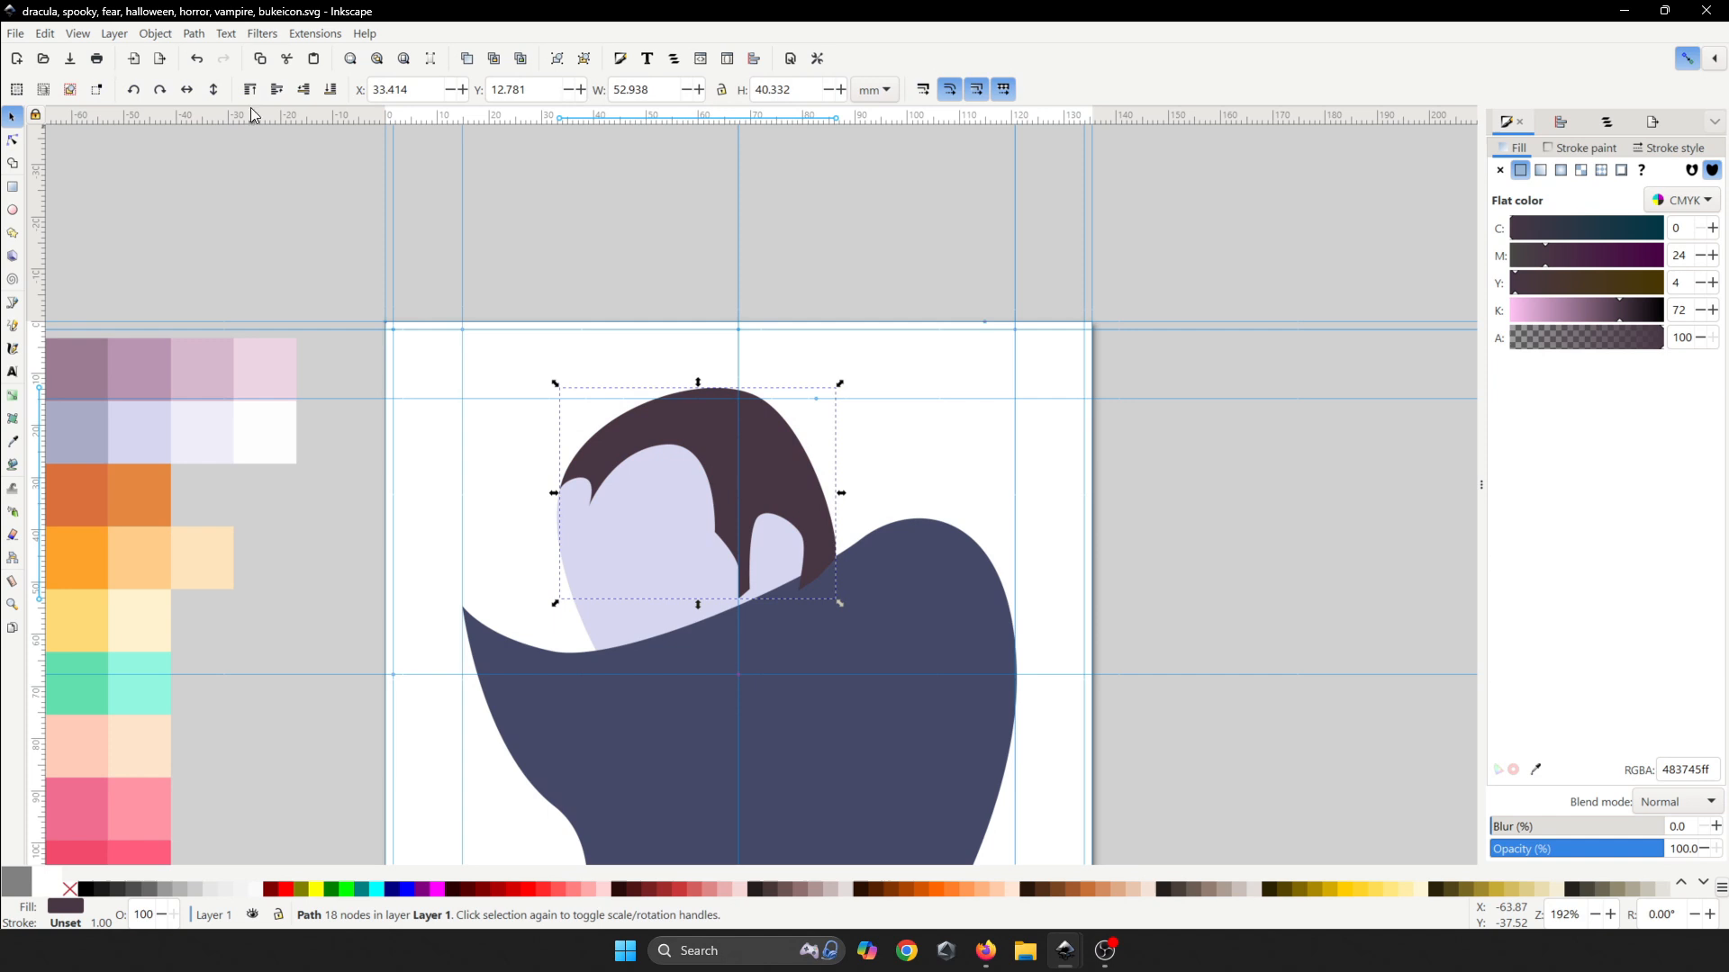
{"action": "left_click", "coordinate": [305, 89]}
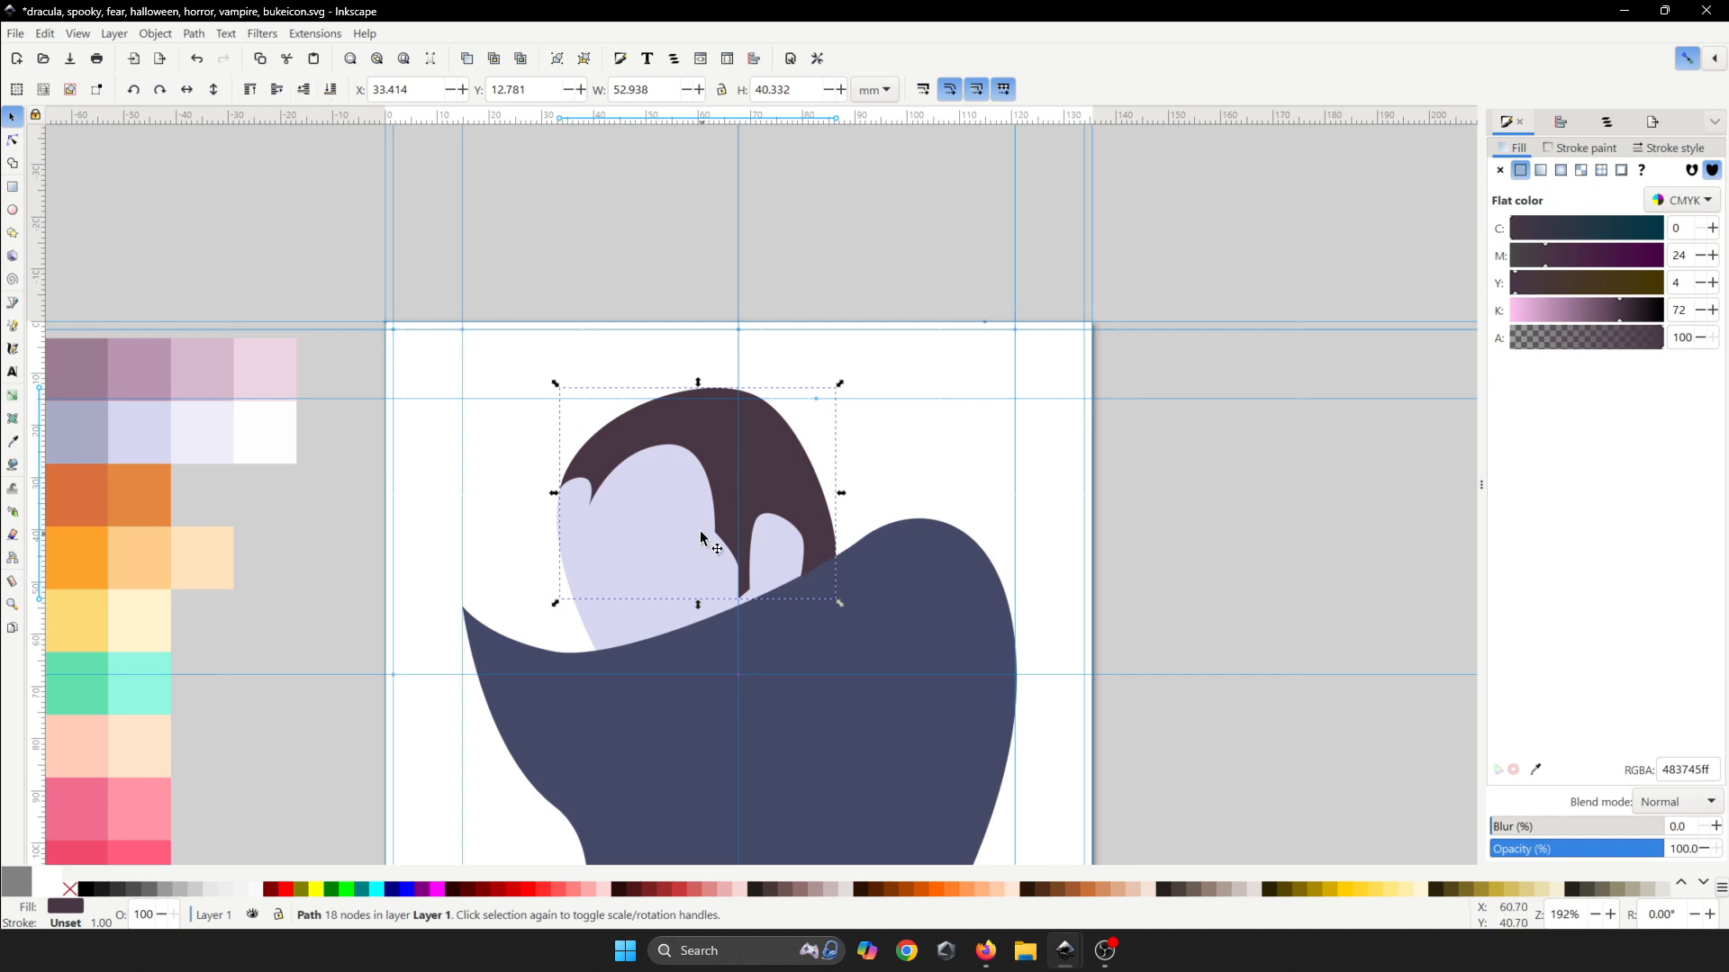
{"action": "double_click", "coordinate": [601, 462]}
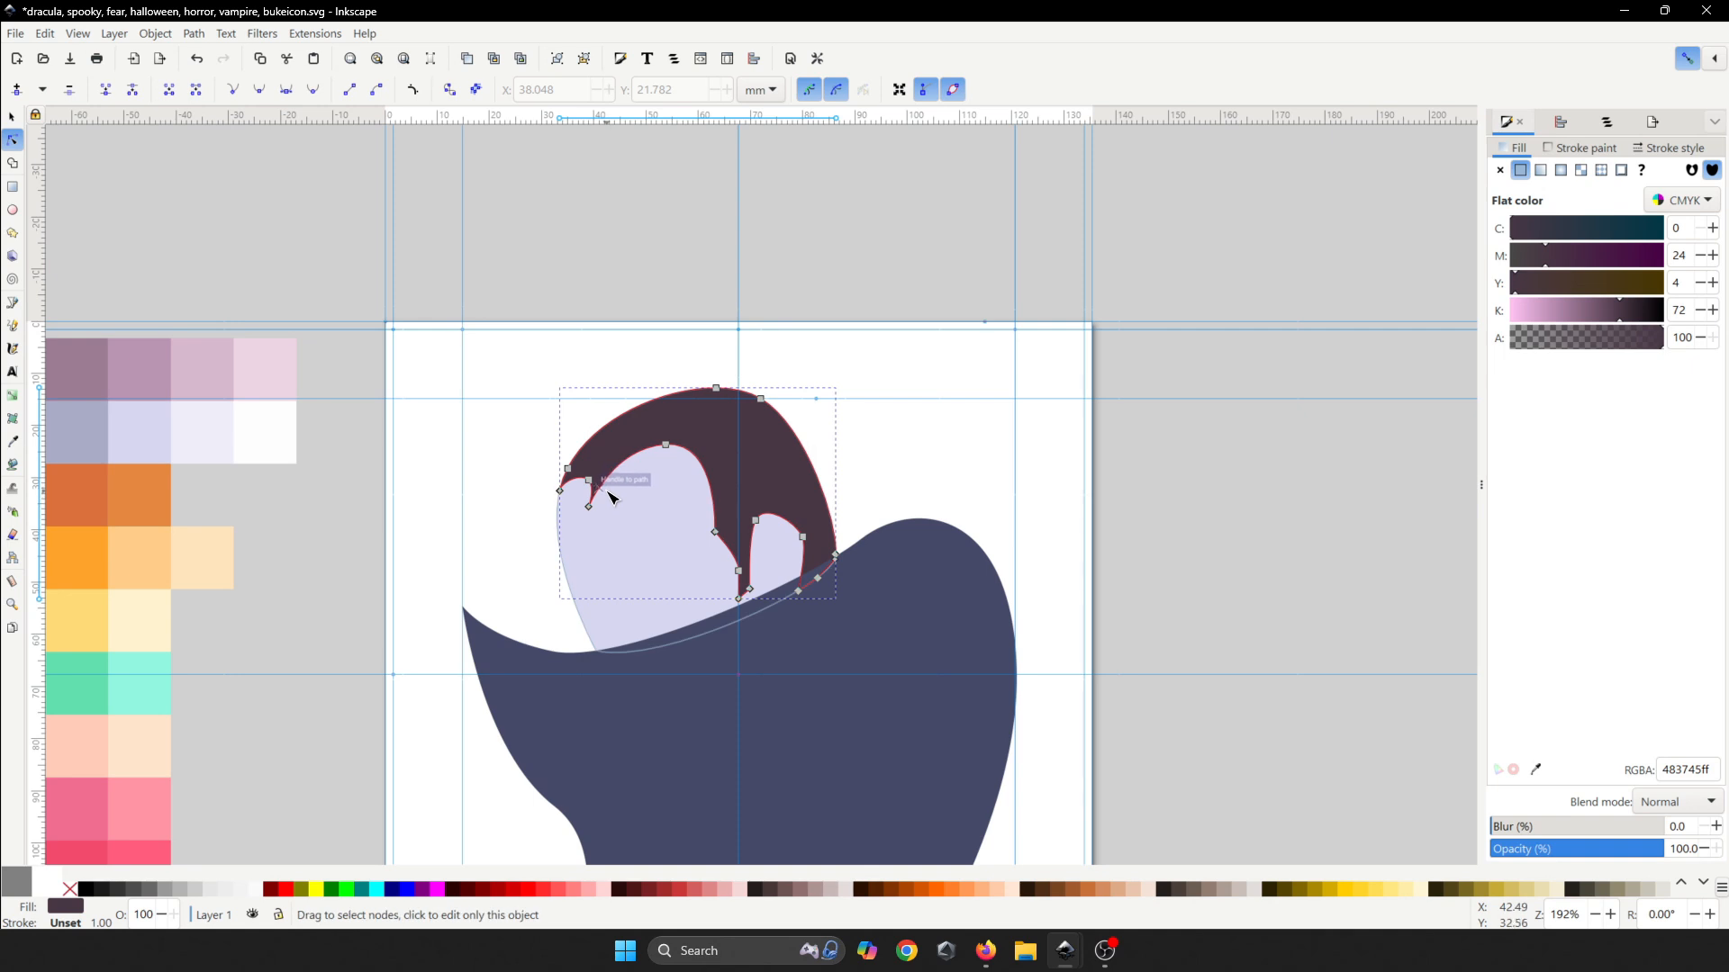
{"action": "scroll", "coordinate": [610, 497], "scroll_direction": "up", "scroll_amount": 4}
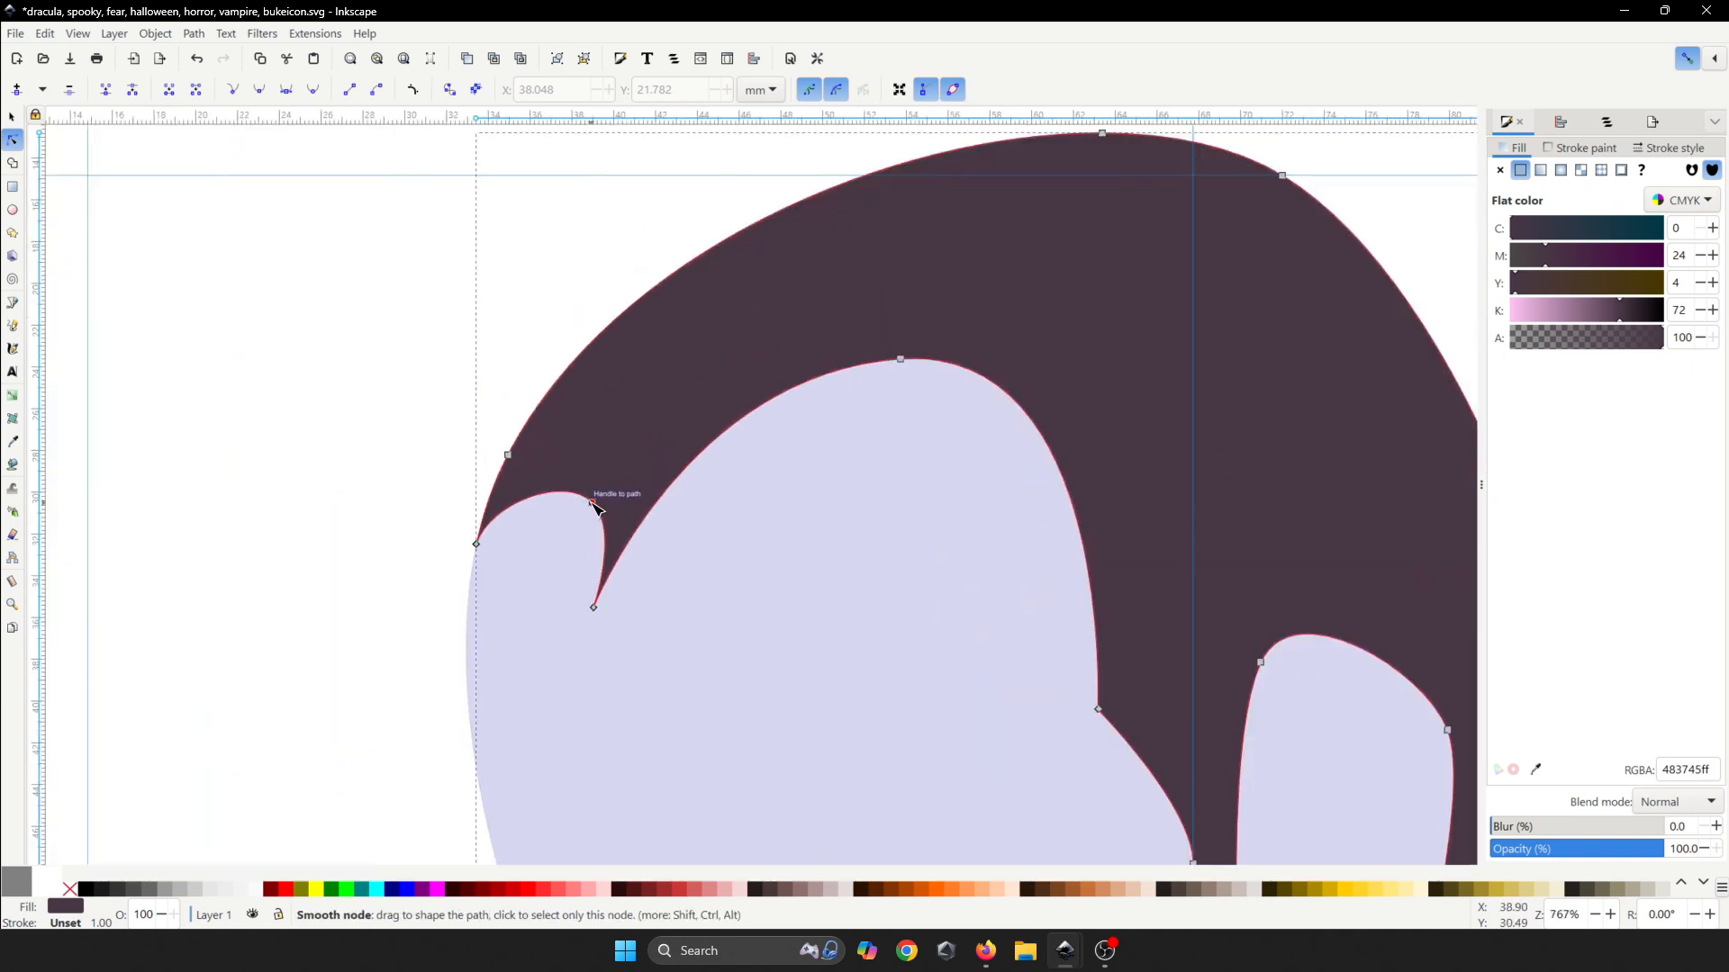
{"action": "double_click", "coordinate": [593, 503]}
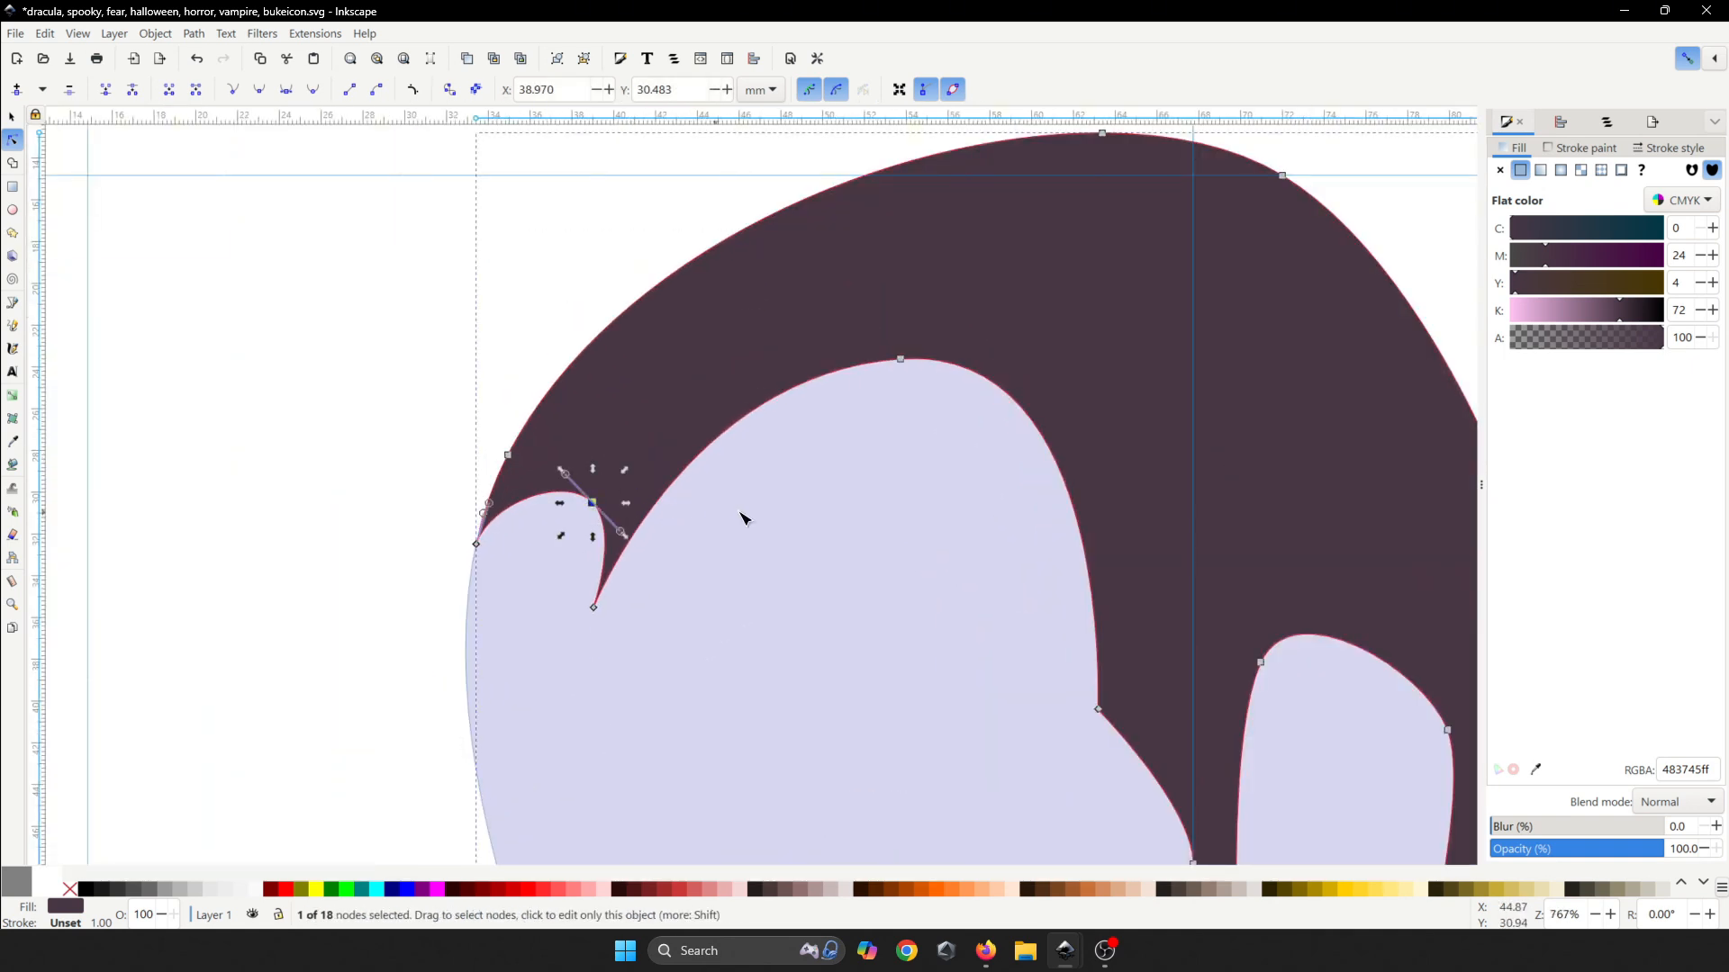
{"action": "key", "text": "Delete"}
{"action": "left_click_drag", "start_coordinate": [899, 470], "coordinate": [838, 297]}
{"action": "left_click", "coordinate": [900, 358]}
{"action": "key", "text": "Delete"}
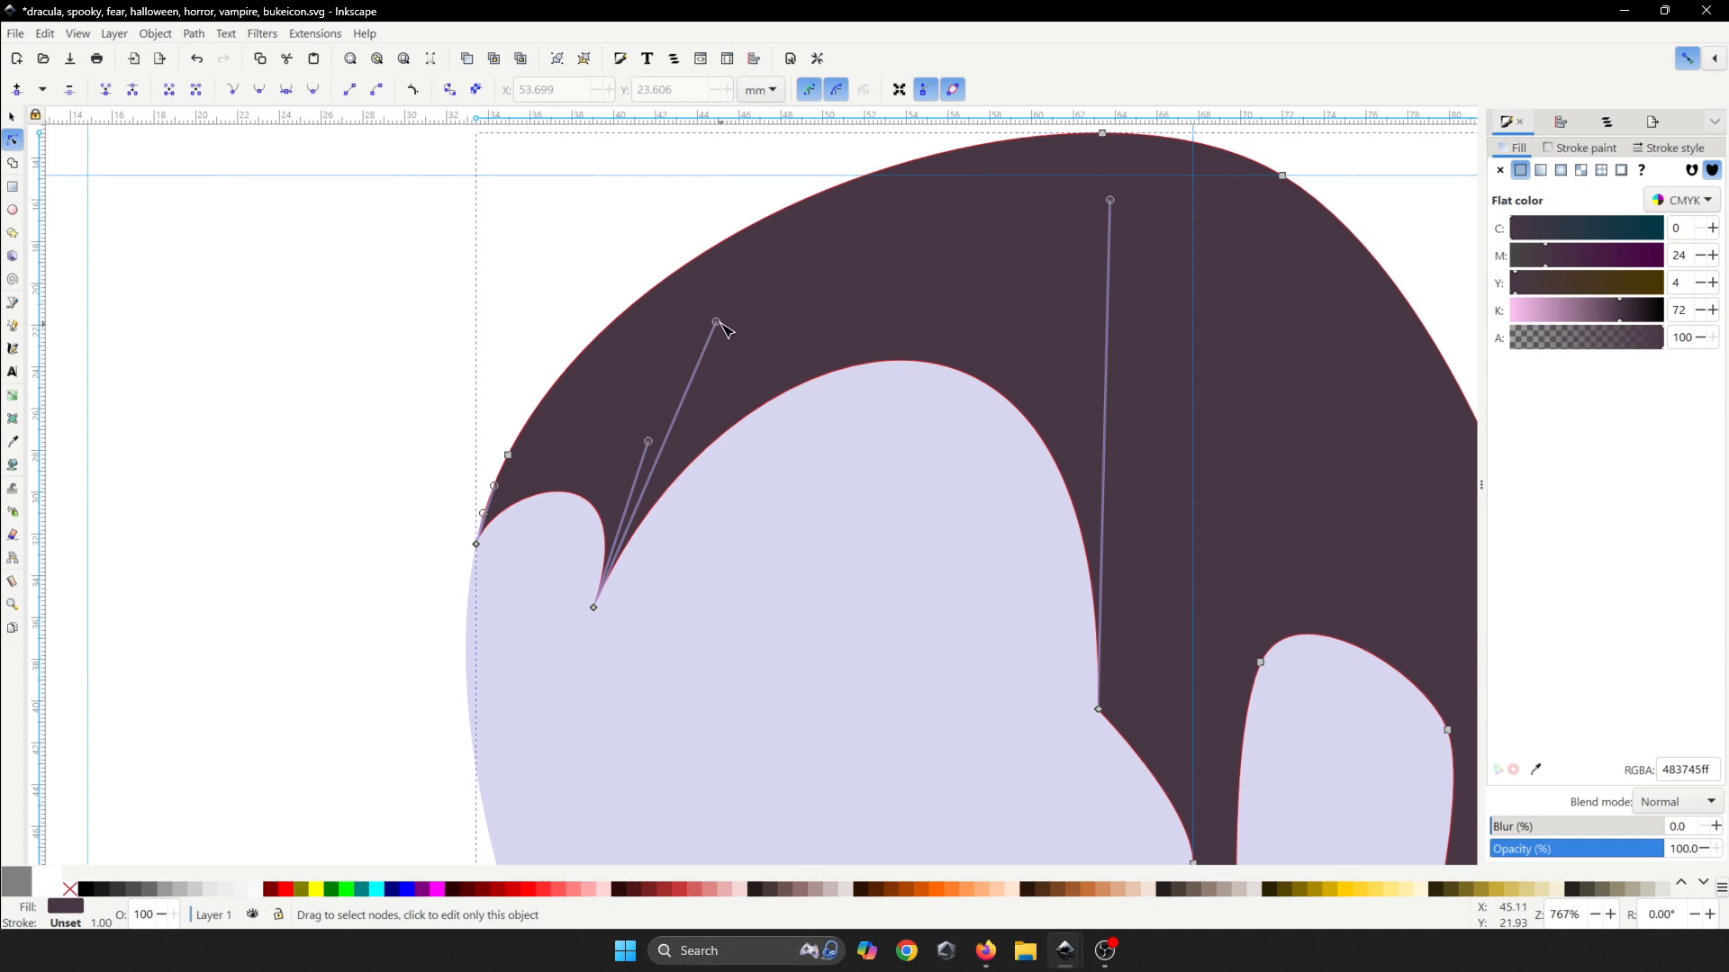
{"action": "left_click_drag", "start_coordinate": [720, 323], "coordinate": [677, 413]}
- Zoom in on the face and hair to check the result, and save
{"action": "scroll", "coordinate": [622, 468], "scroll_direction": "down", "scroll_amount": 3}
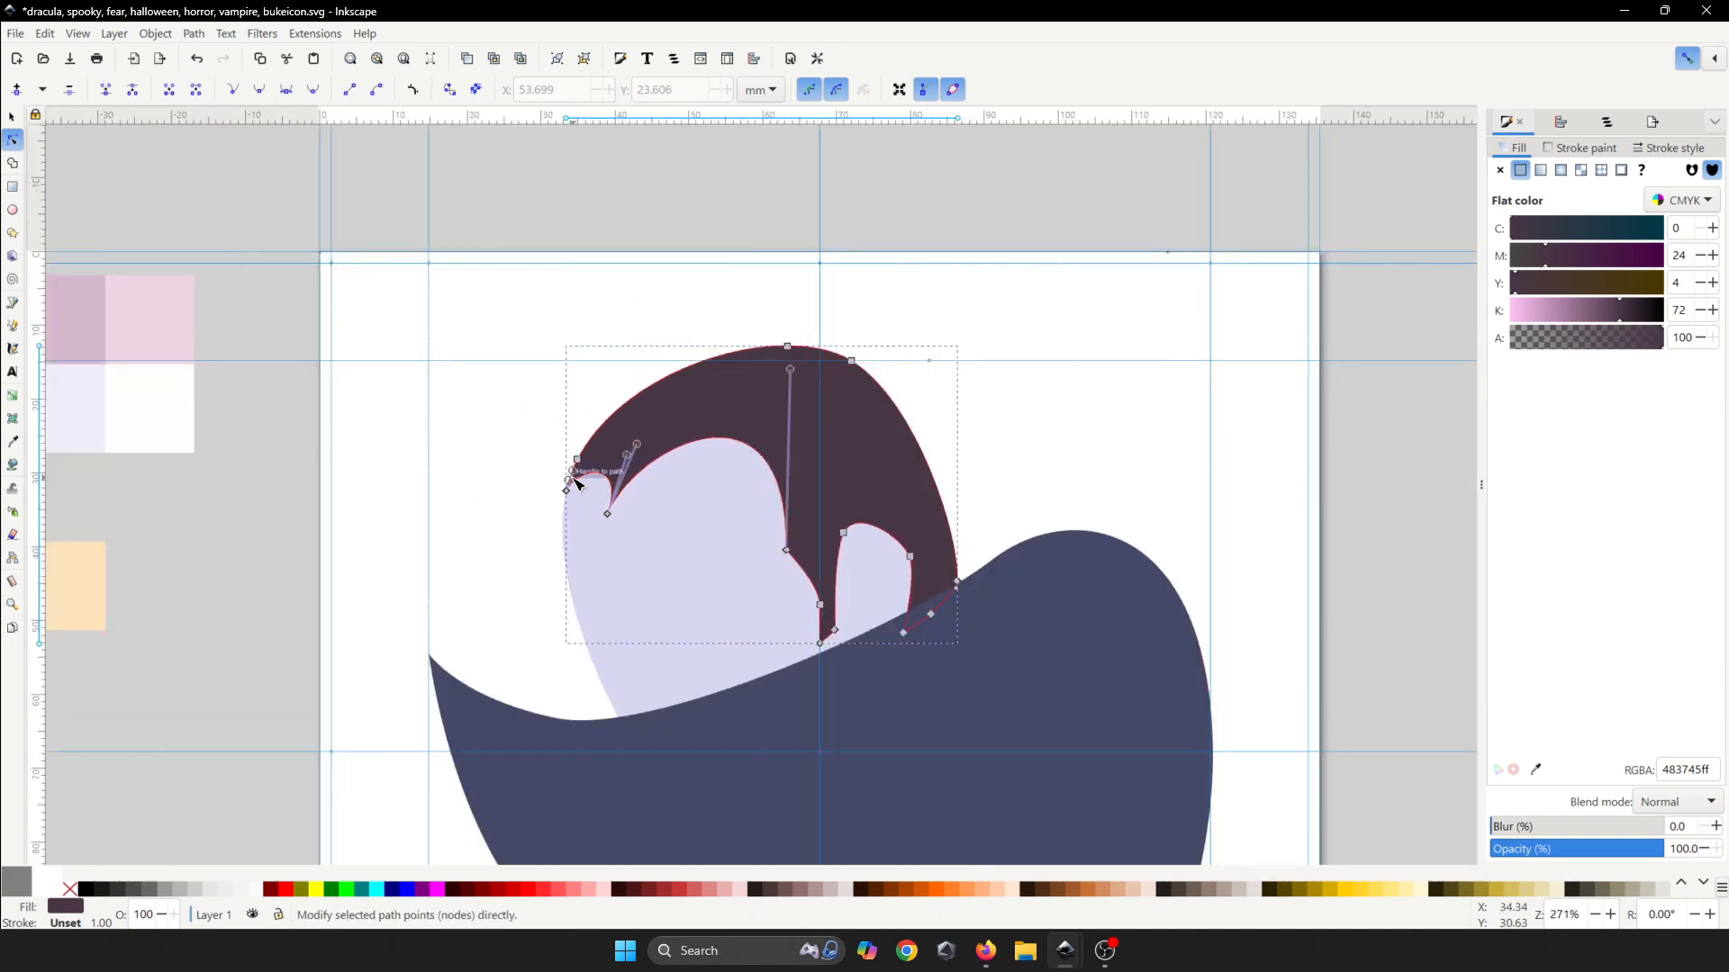
{"action": "scroll", "coordinate": [574, 484], "scroll_direction": "up", "scroll_amount": 7}
{"action": "left_click", "coordinate": [507, 498]}
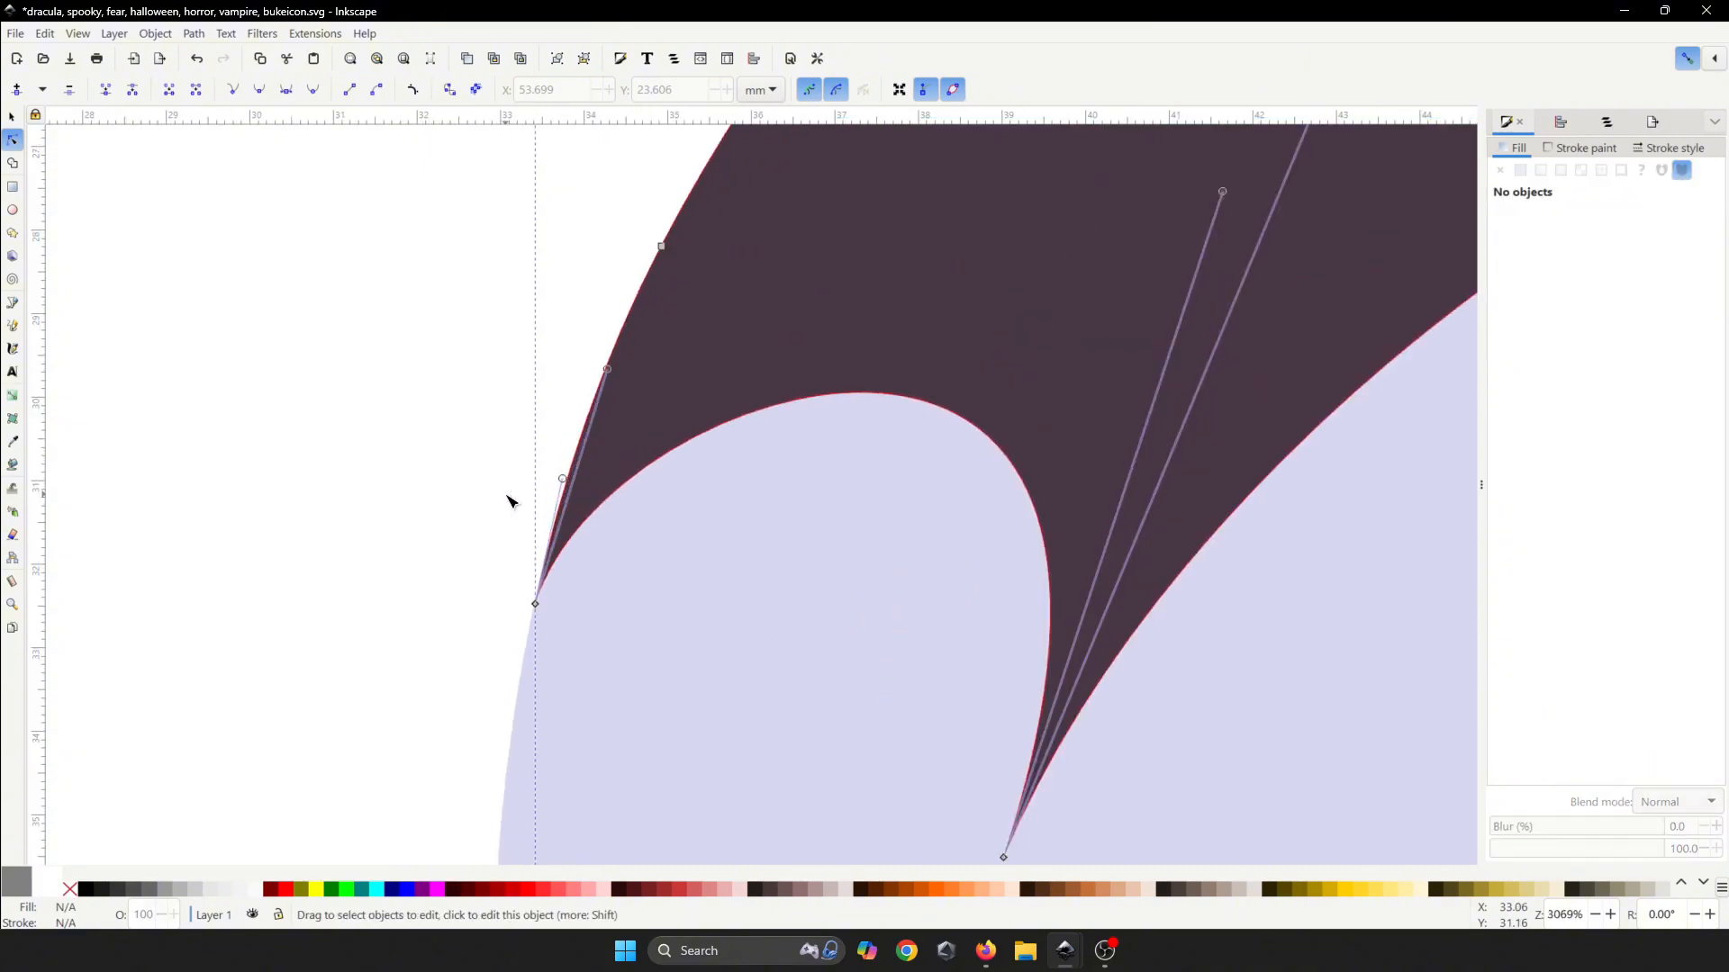
{"action": "scroll", "coordinate": [473, 489], "scroll_direction": "down", "scroll_amount": 6}
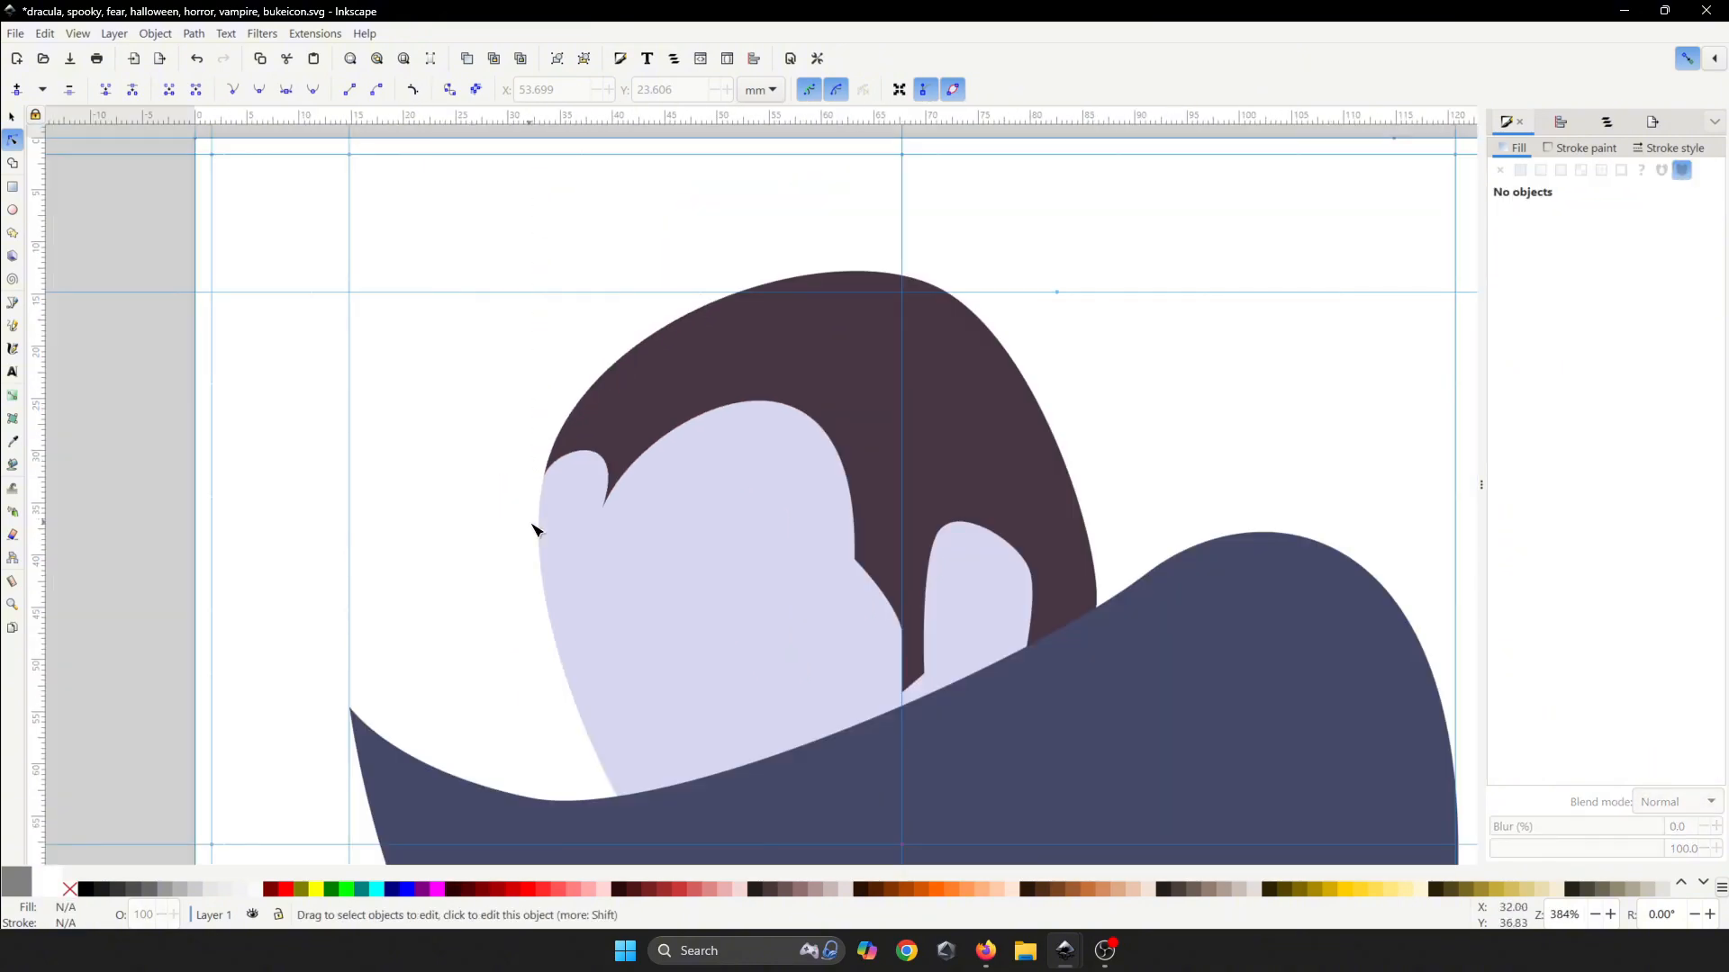
{"action": "key", "text": "plus"}
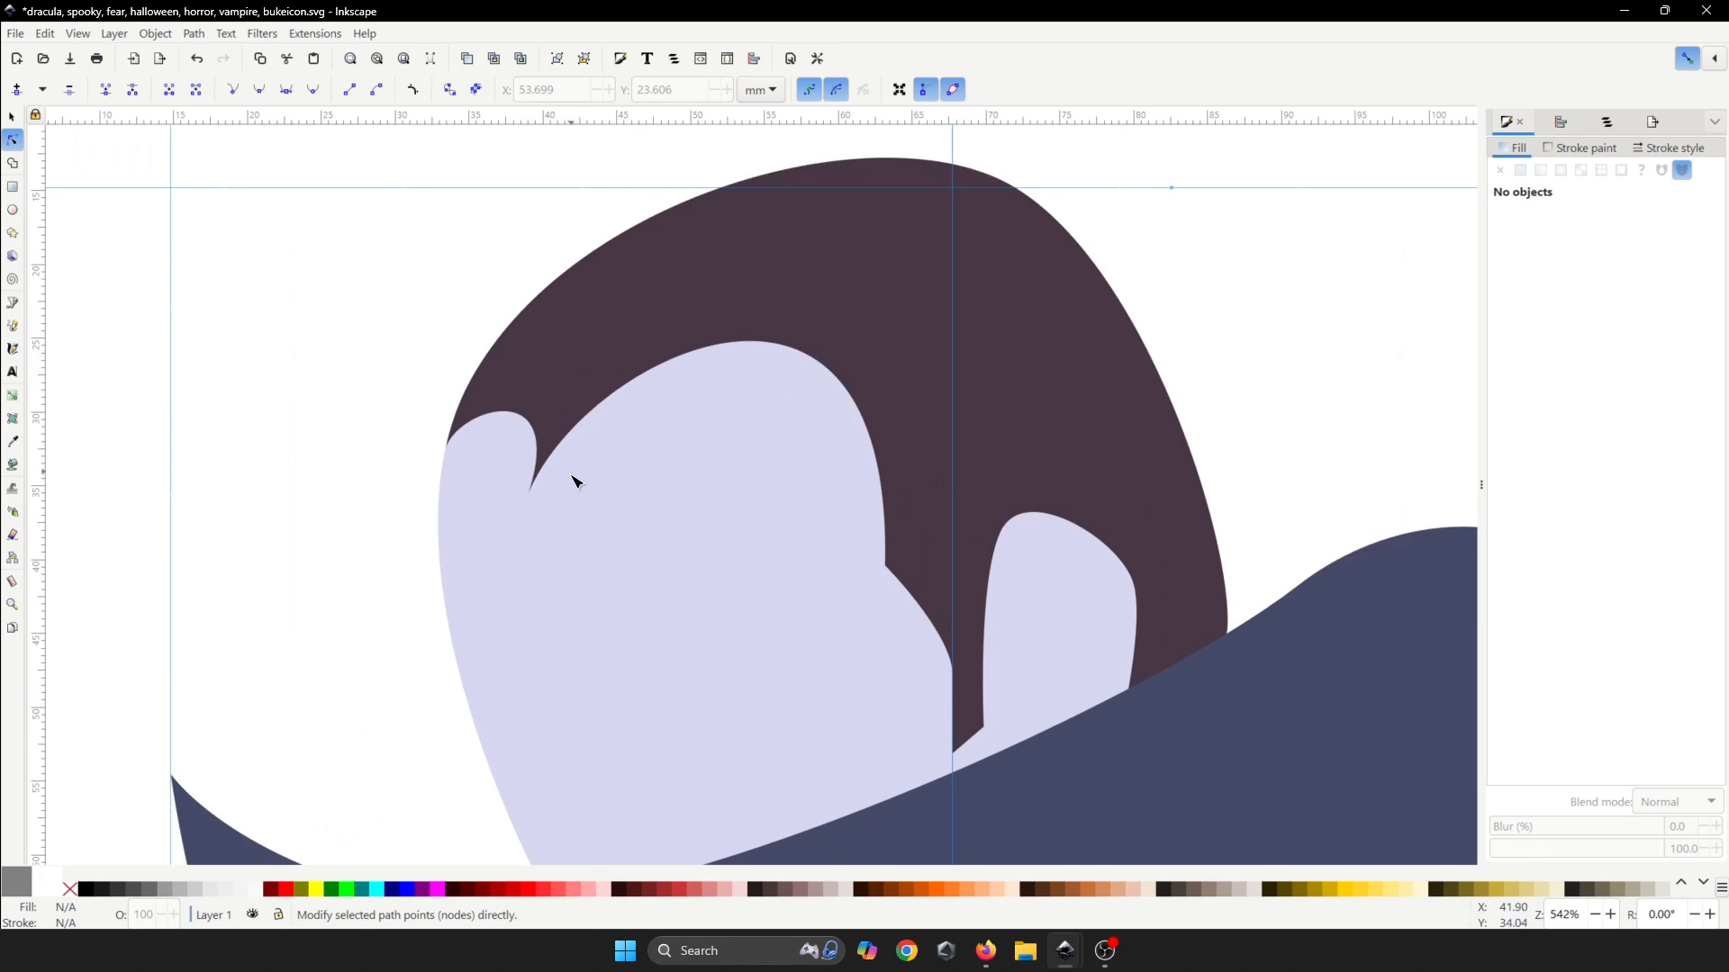
{"action": "key", "text": "space"}
{"action": "left_click_drag", "start_coordinate": [581, 601], "coordinate": [525, 479]}
{"action": "key", "text": "ctrl+s"}
{"action": "key", "text": "space"}
{"action": "key", "text": "ctrl+s"}
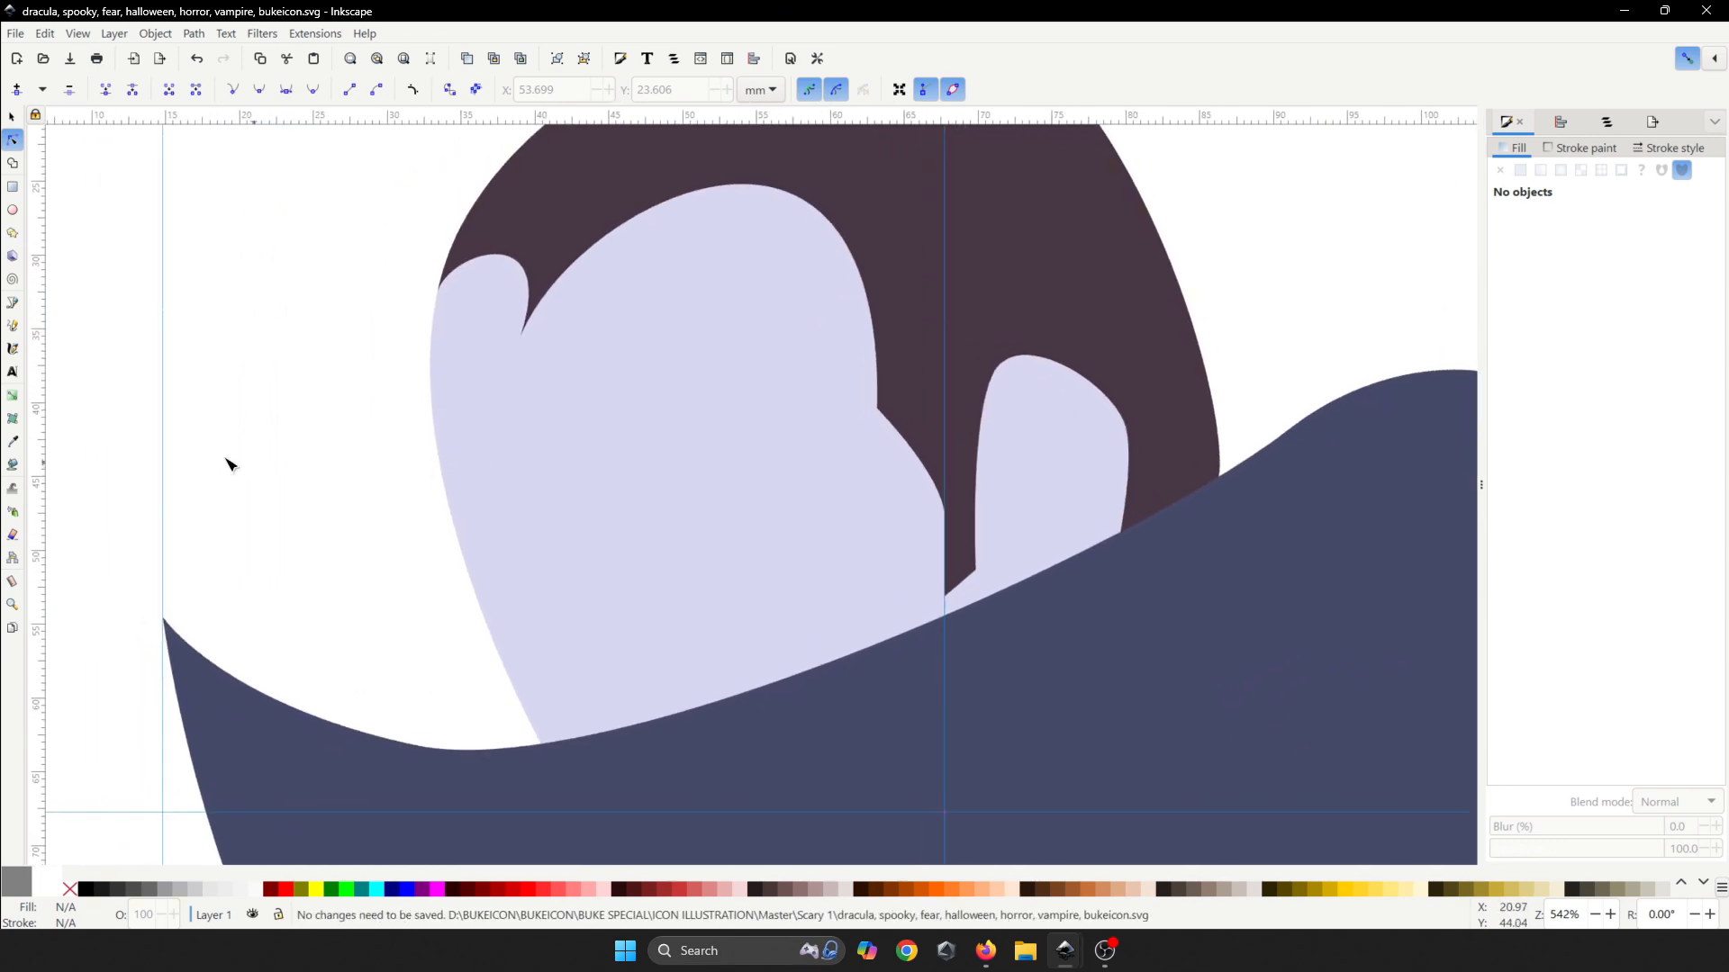
- Draw a small closed pointed curl rising from the cape's upper-left collar below the face
{"action": "left_click", "coordinate": [12, 304]}
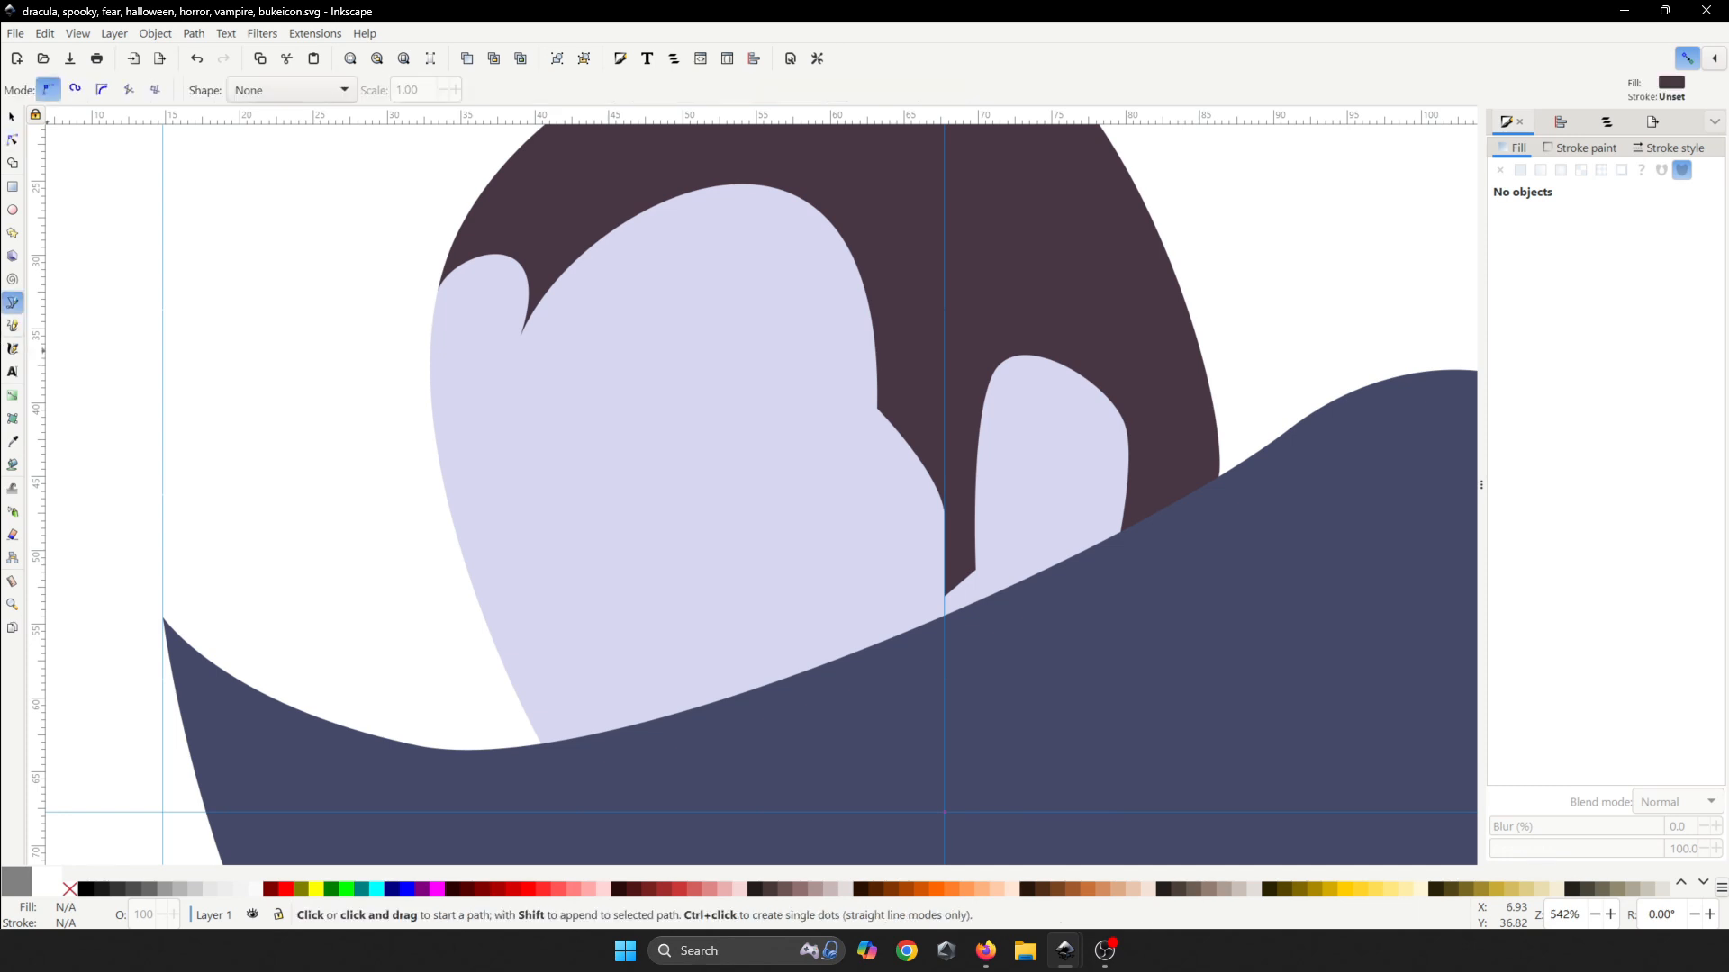
{"action": "key", "text": "alt+Tab"}
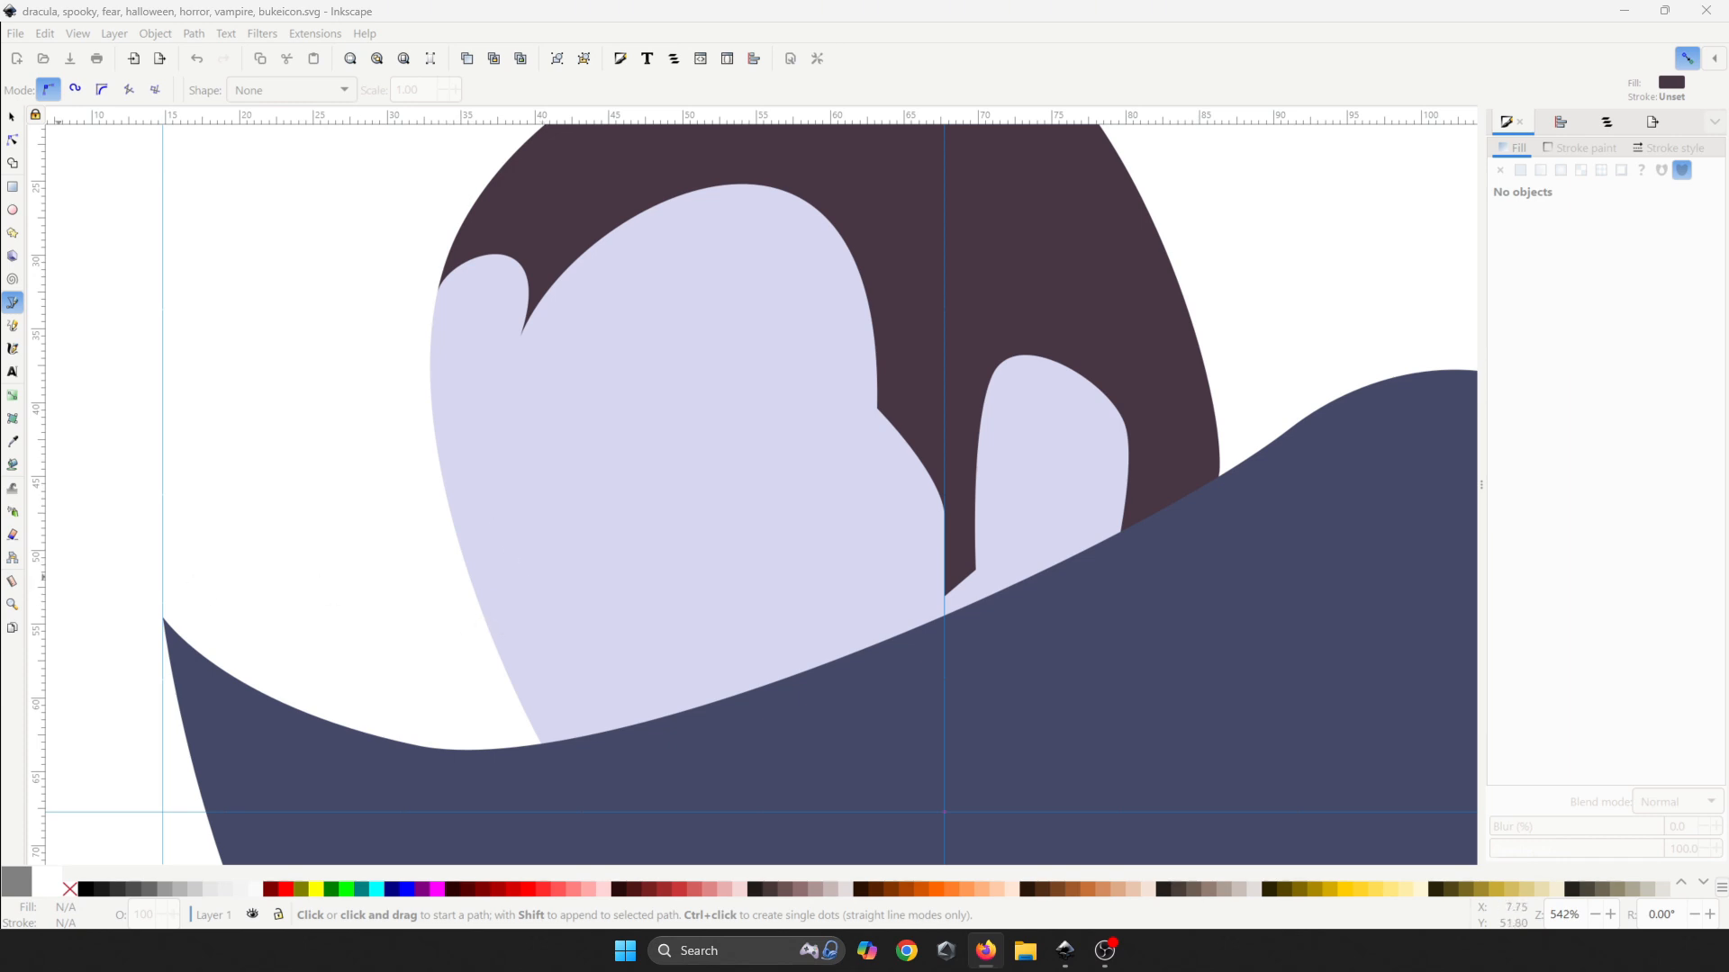
{"action": "left_click", "coordinate": [517, 536]}
{"action": "scroll", "coordinate": [537, 579], "scroll_direction": "down", "scroll_amount": 6}
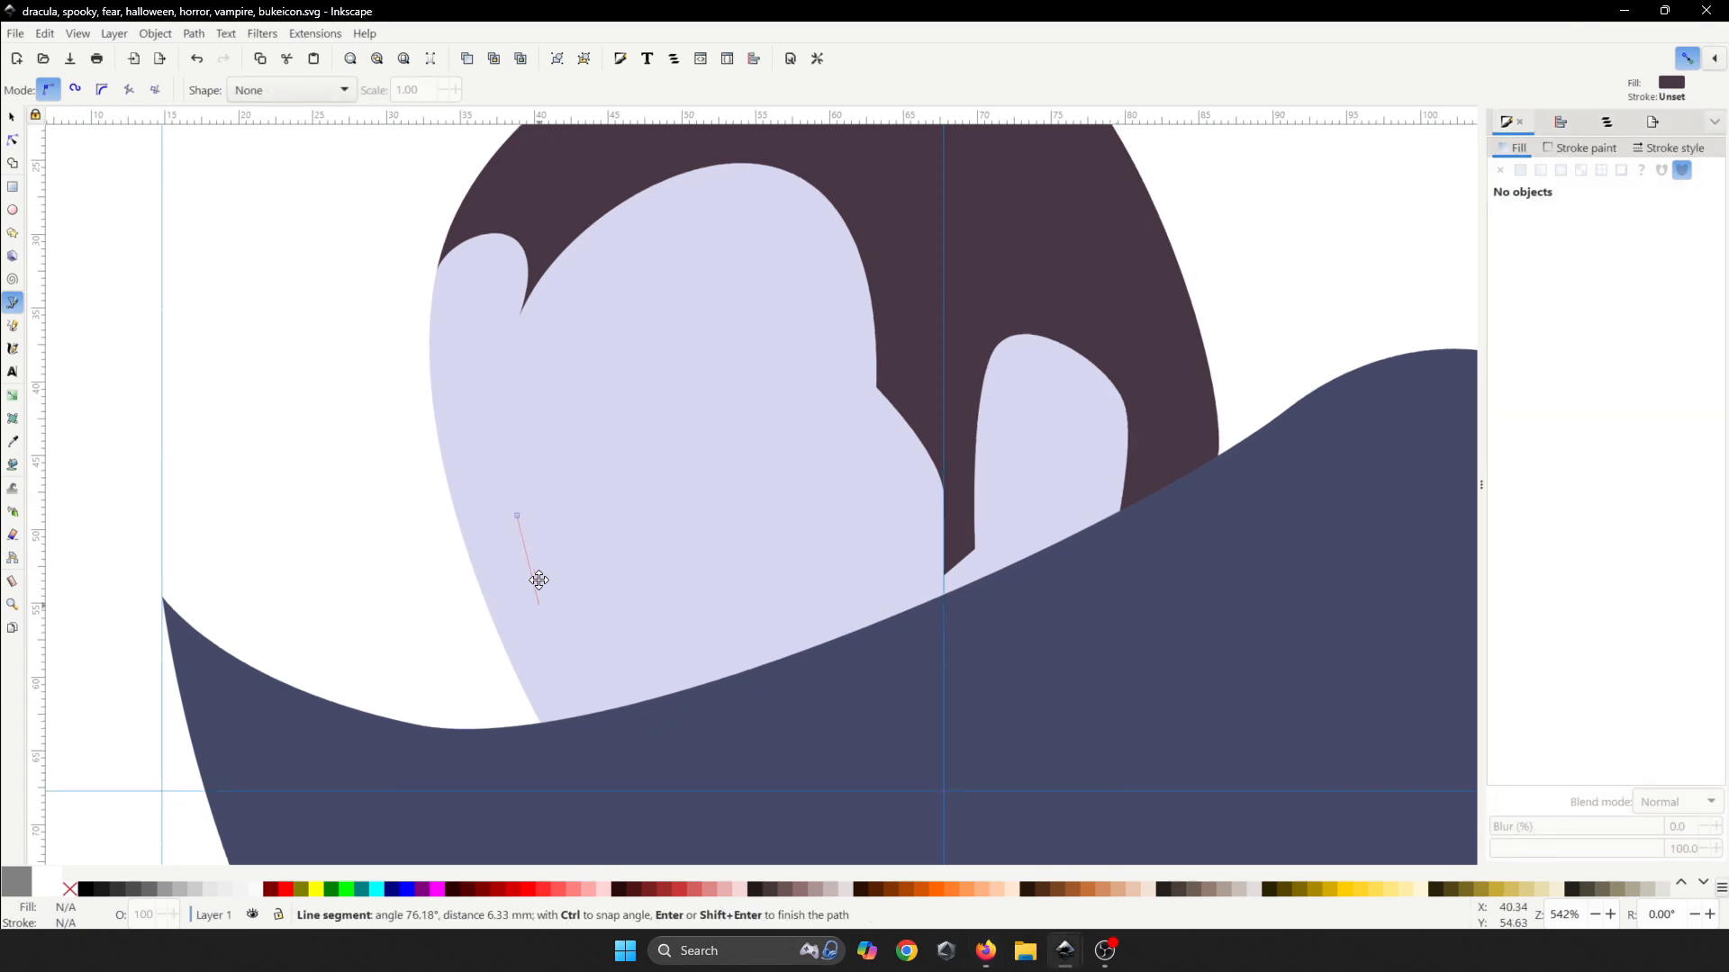
{"action": "left_click_drag", "start_coordinate": [402, 564], "coordinate": [317, 598]}
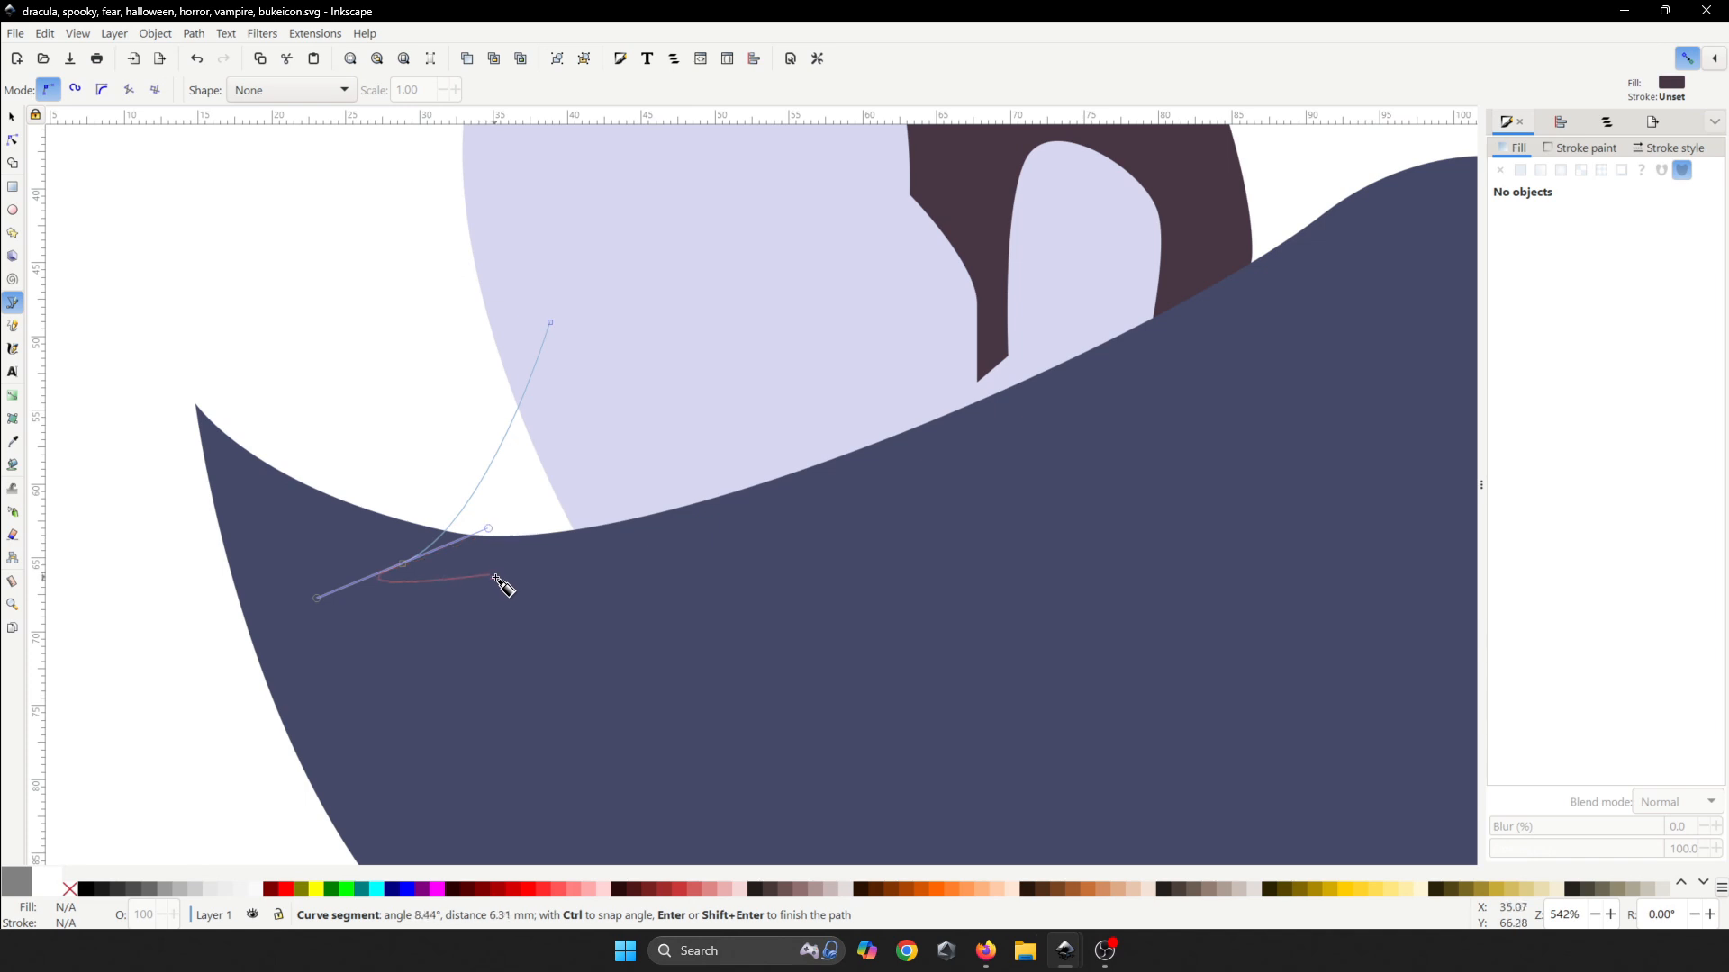
{"action": "left_click_drag", "start_coordinate": [569, 572], "coordinate": [636, 520]}
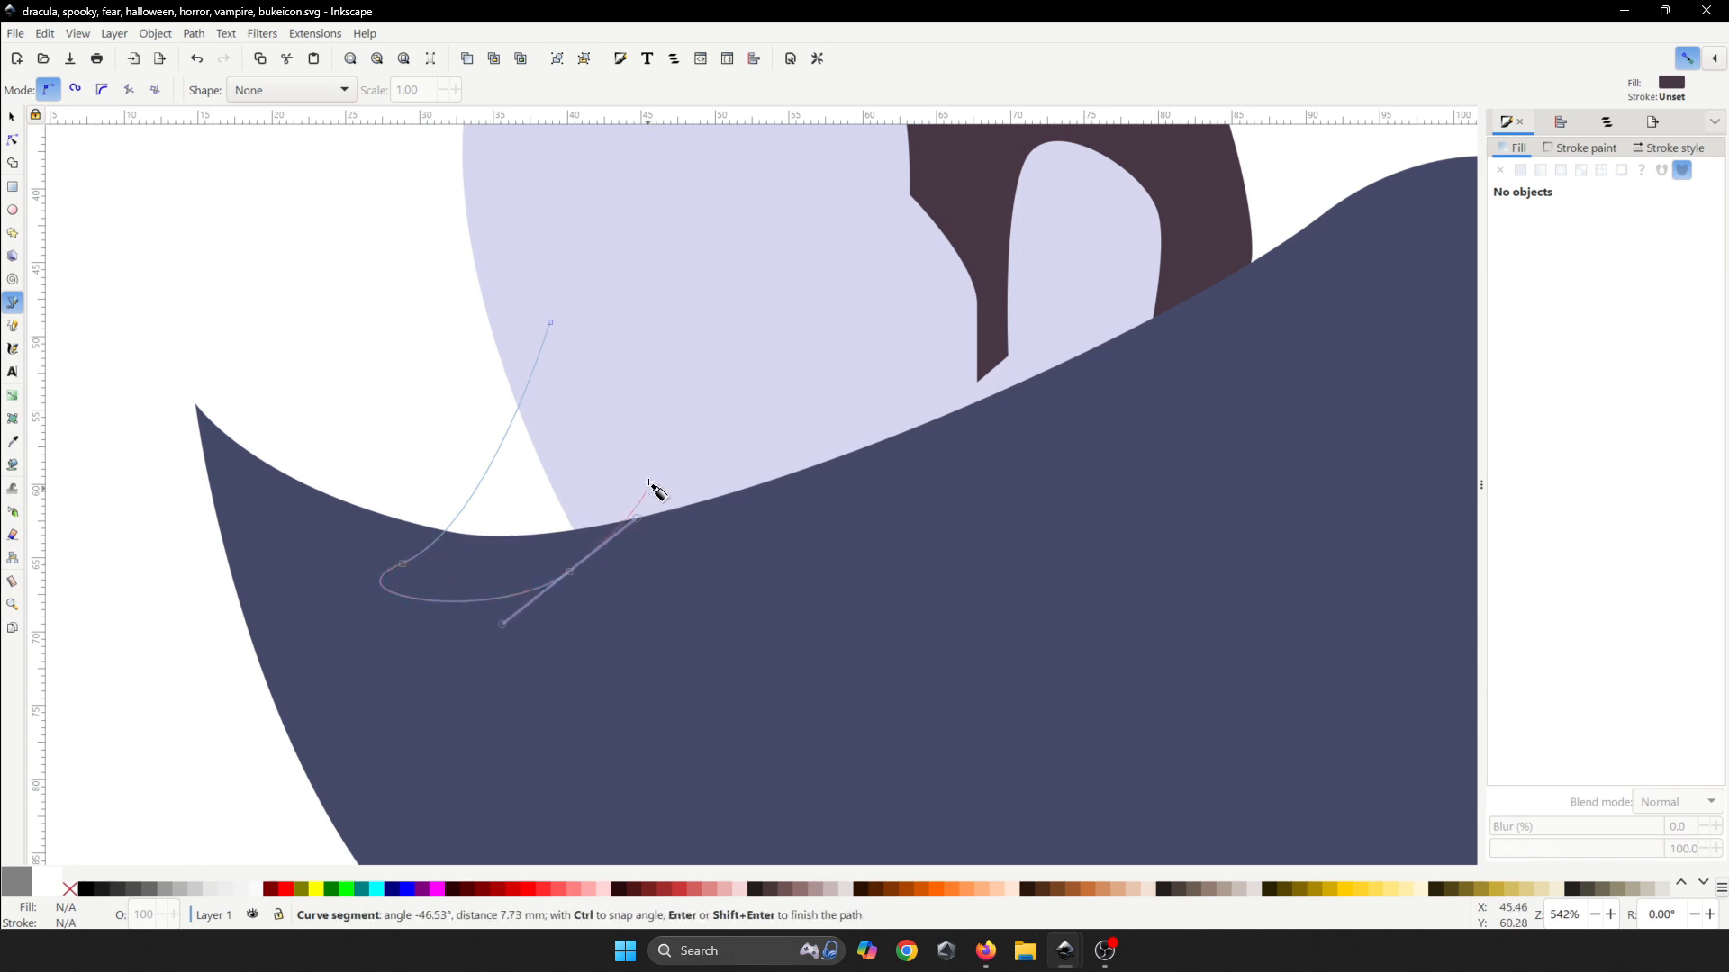
{"action": "left_click", "coordinate": [651, 468]}
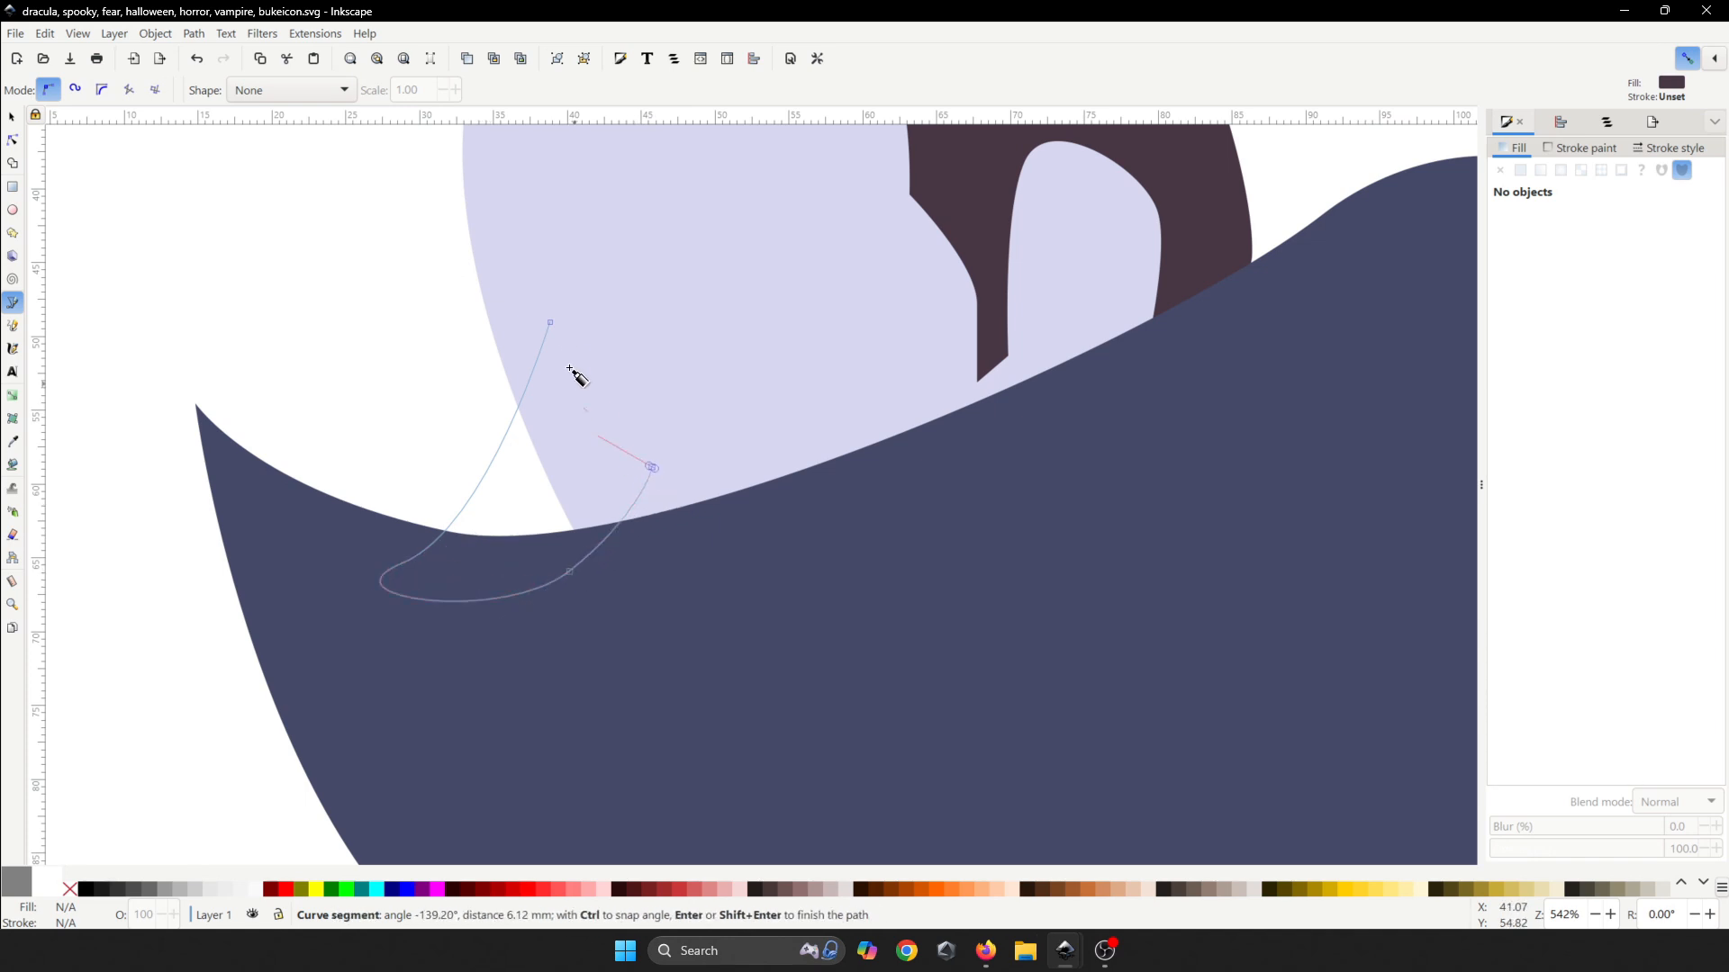
{"action": "left_click", "coordinate": [550, 324]}
- Save and fill the curl with the face's lavender d7d7ef
{"action": "scroll", "coordinate": [579, 397], "scroll_direction": "down", "scroll_amount": 4}
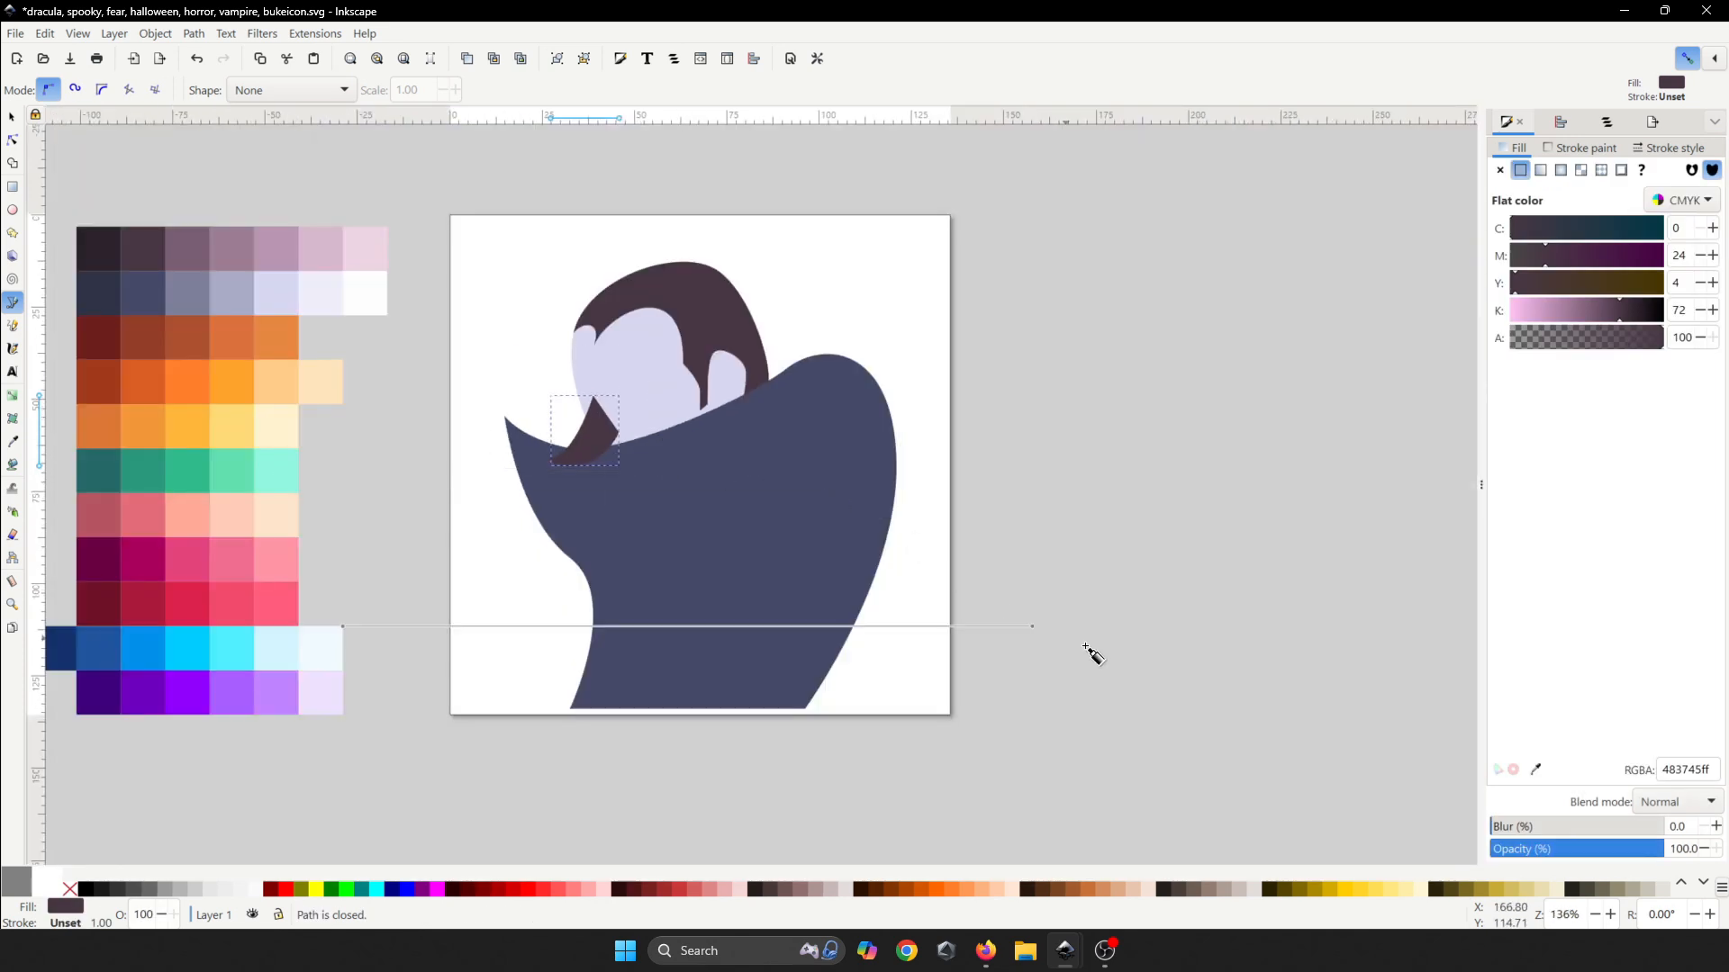
{"action": "key", "text": "ctrl+s"}
{"action": "left_click", "coordinate": [1536, 770]}
{"action": "left_click", "coordinate": [645, 401]}
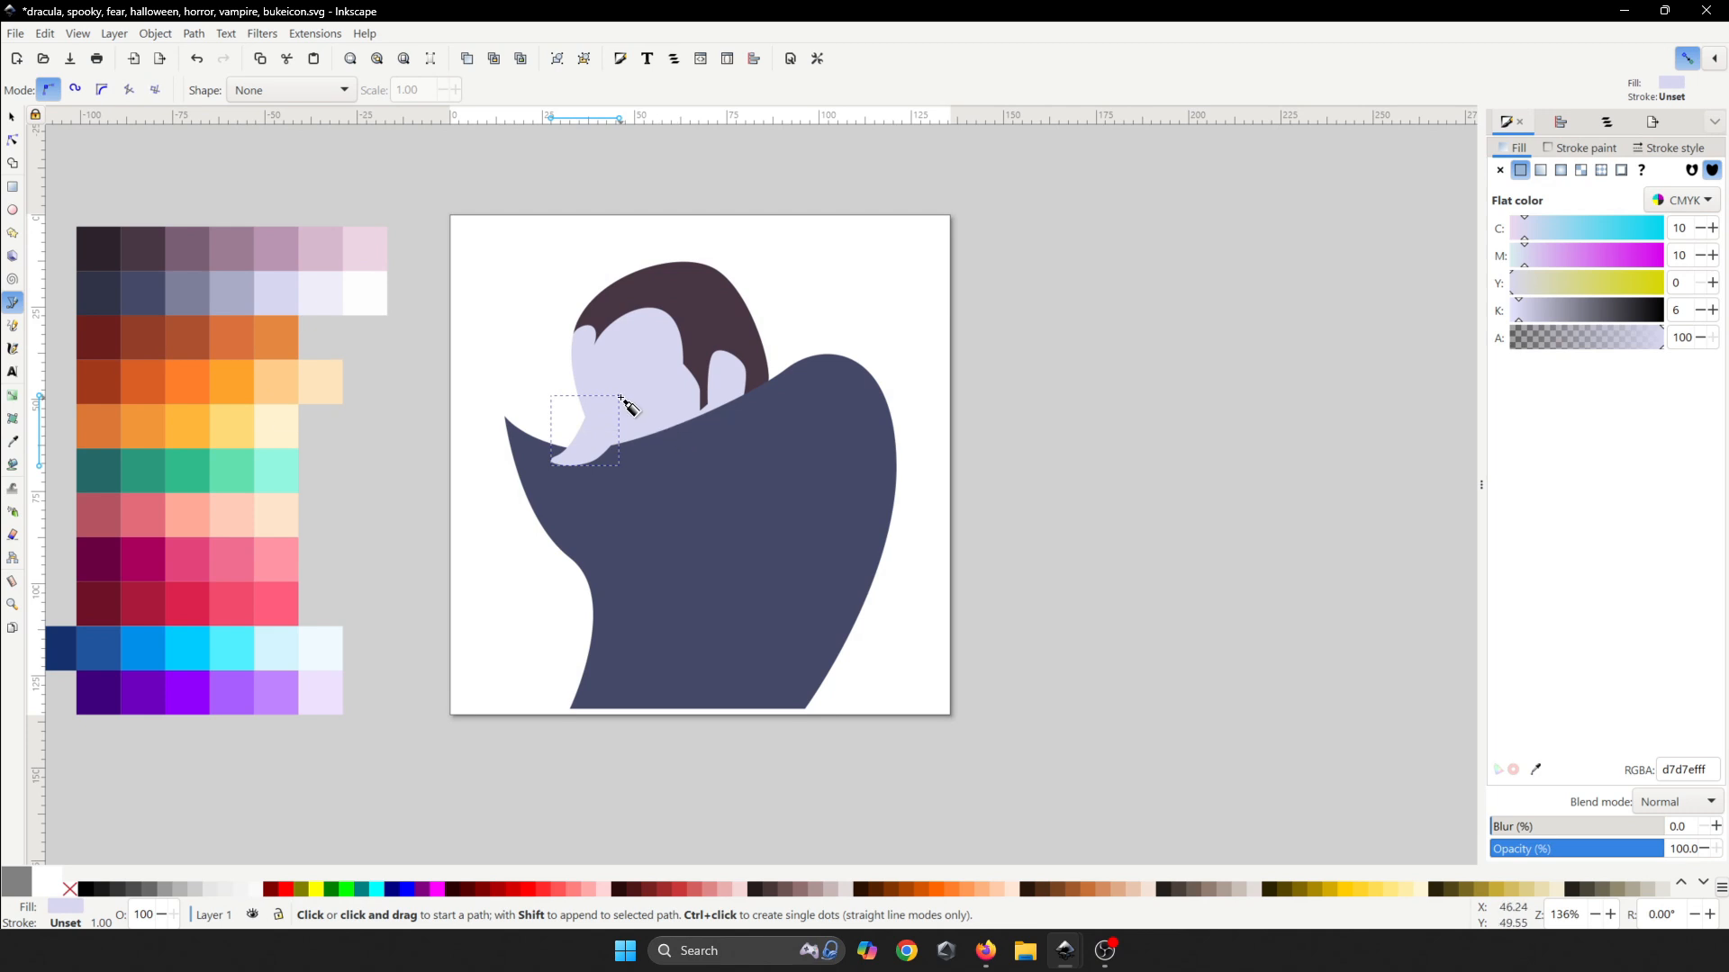
{"action": "scroll", "coordinate": [620, 397], "scroll_direction": "up", "scroll_amount": 3}
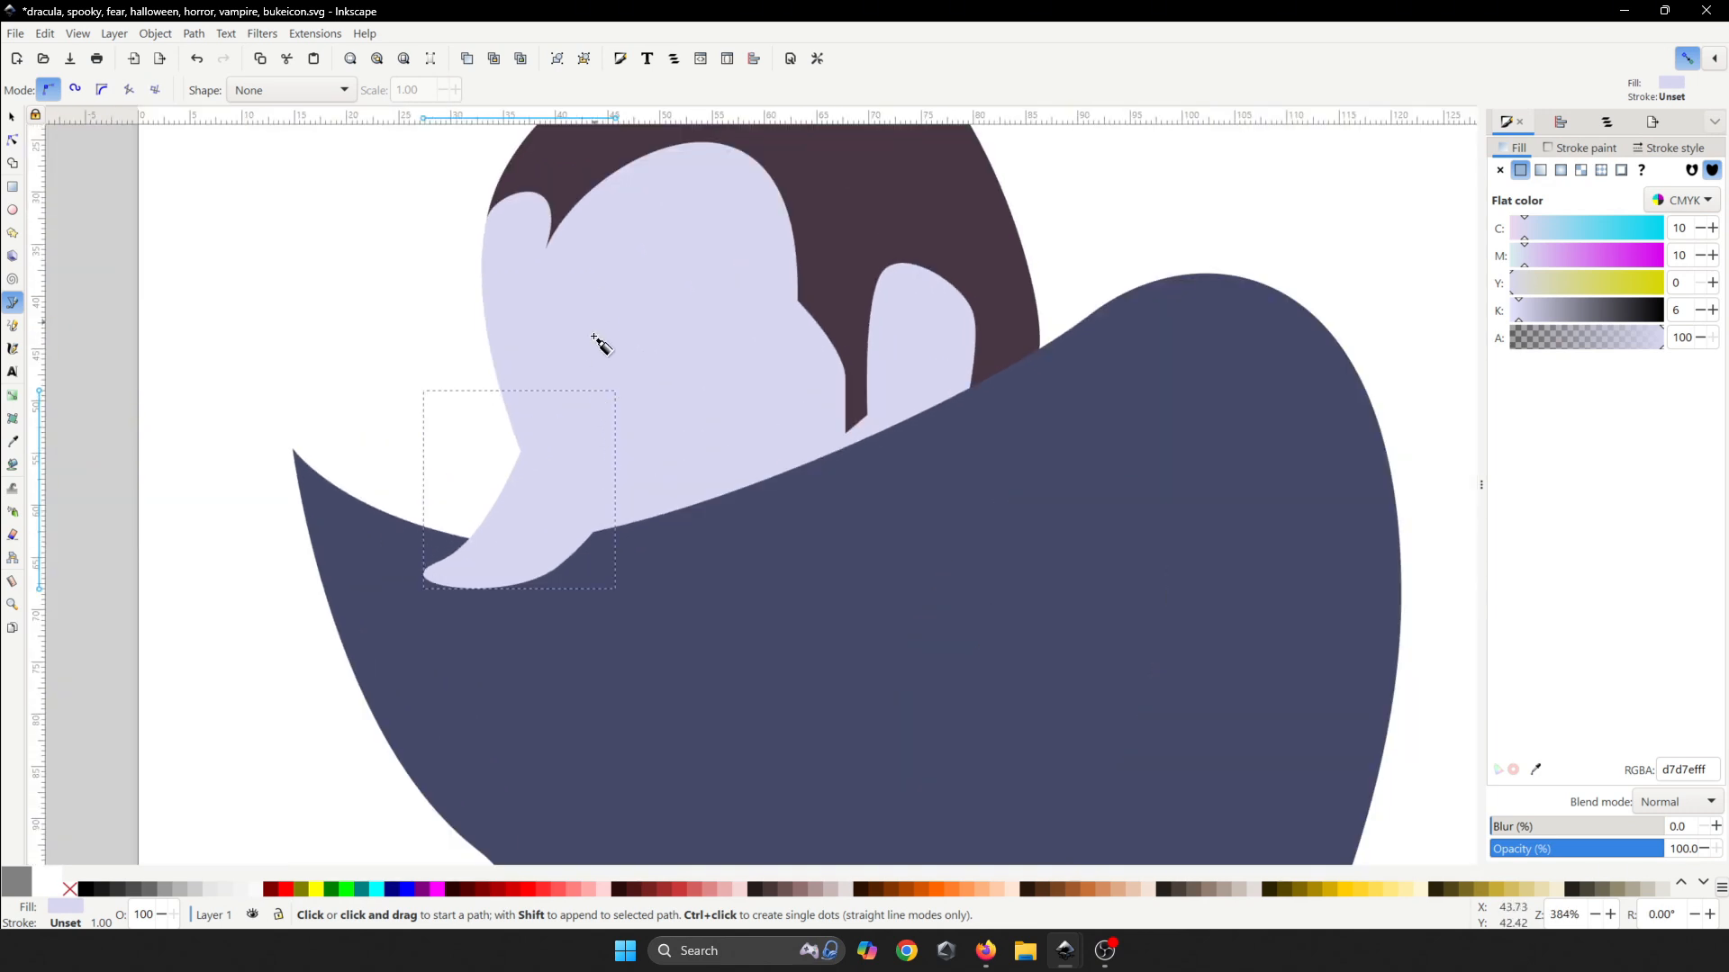
- Draw the mustache's wavy upper edge from the face's left side to the curled right tip
{"action": "scroll", "coordinate": [493, 285], "scroll_direction": "up", "scroll_amount": 2}
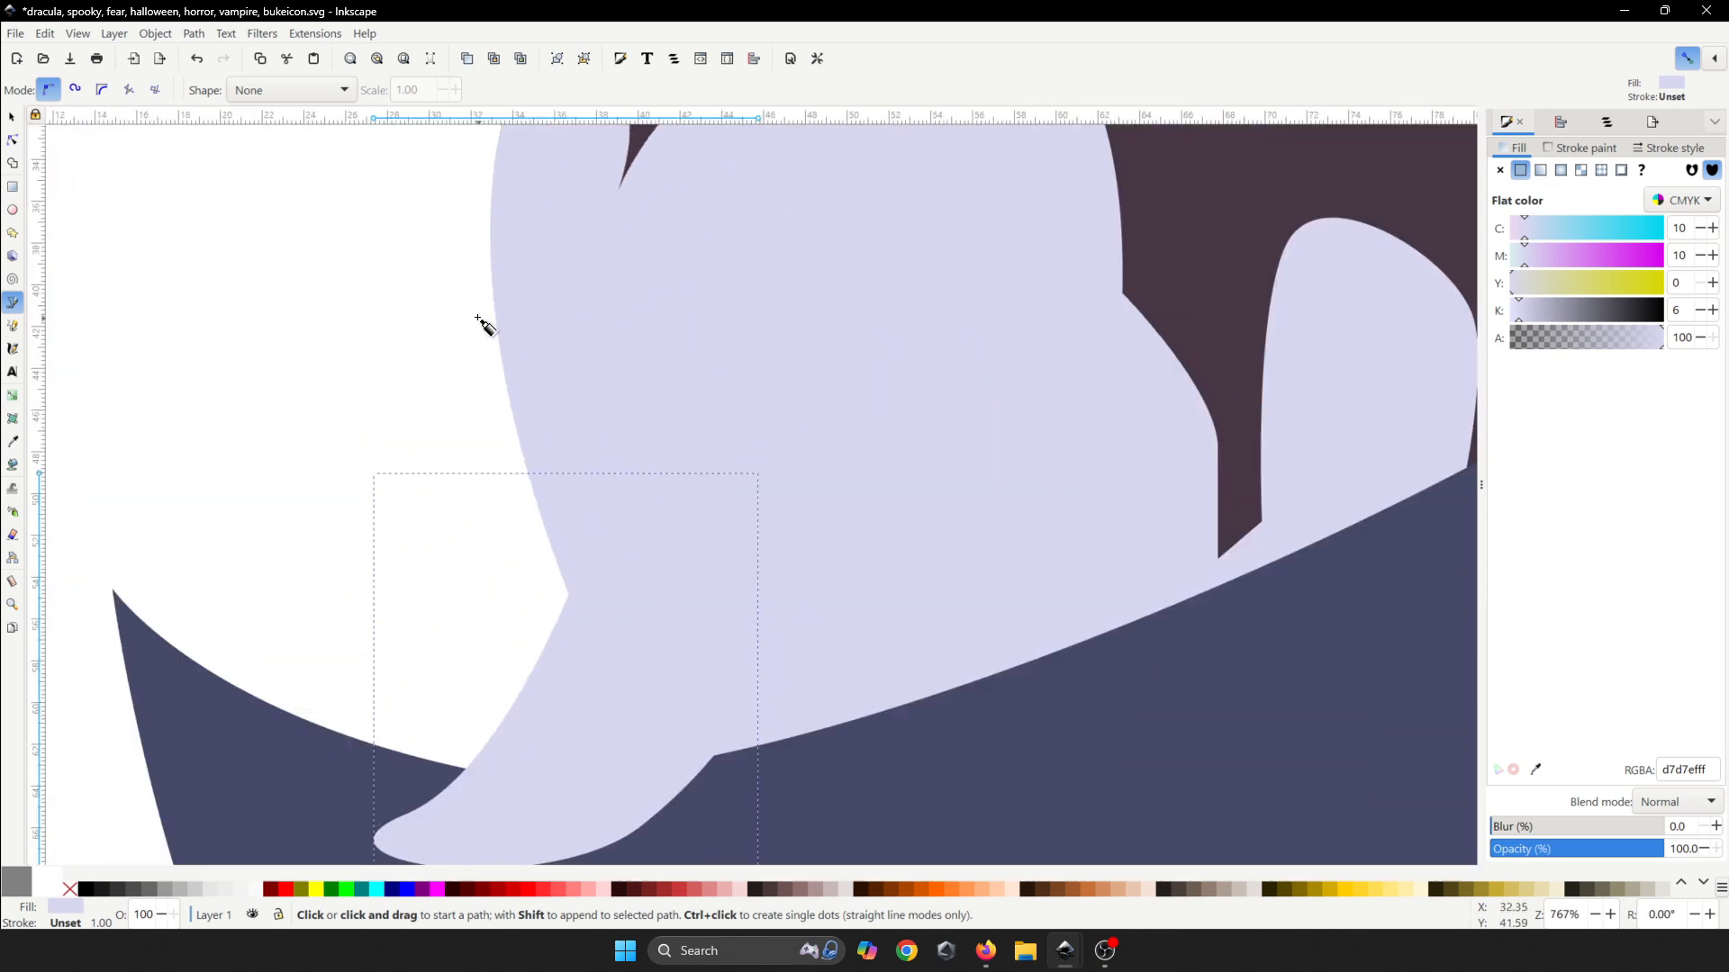
{"action": "left_click", "coordinate": [490, 312]}
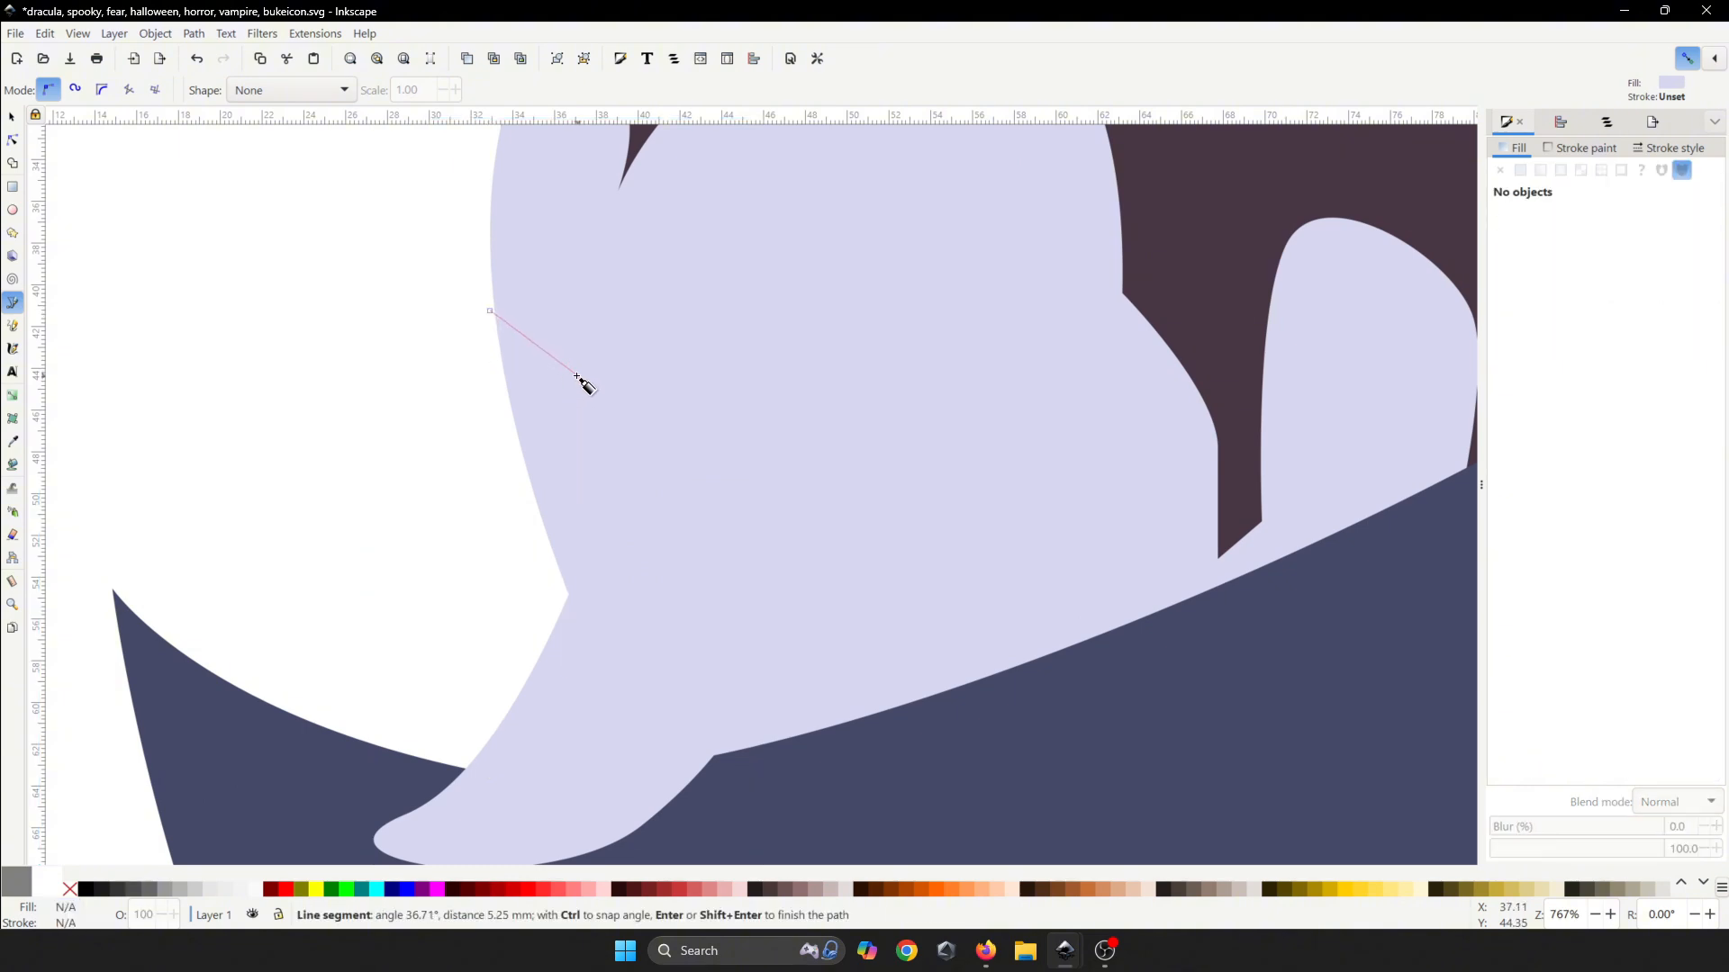
{"action": "left_click_drag", "start_coordinate": [581, 377], "coordinate": [680, 397]}
{"action": "left_click", "coordinate": [594, 330]}
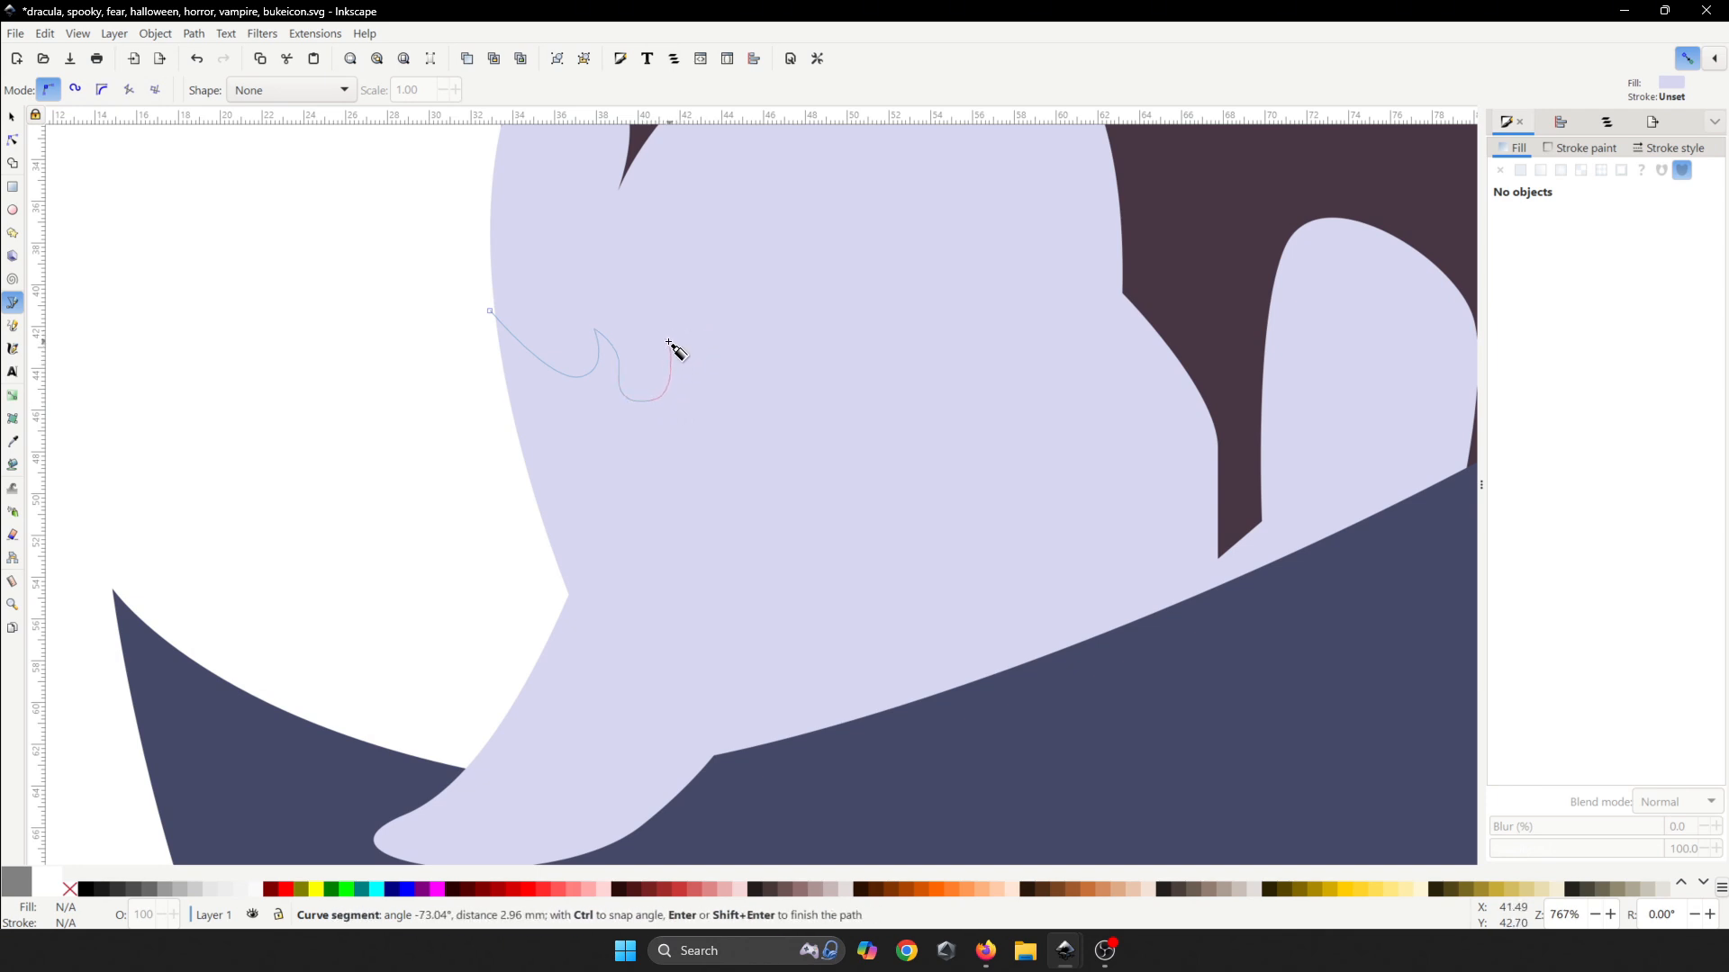
{"action": "left_click_drag", "start_coordinate": [667, 346], "coordinate": [675, 333]}
{"action": "scroll", "coordinate": [688, 323], "scroll_direction": "up", "scroll_amount": 1}
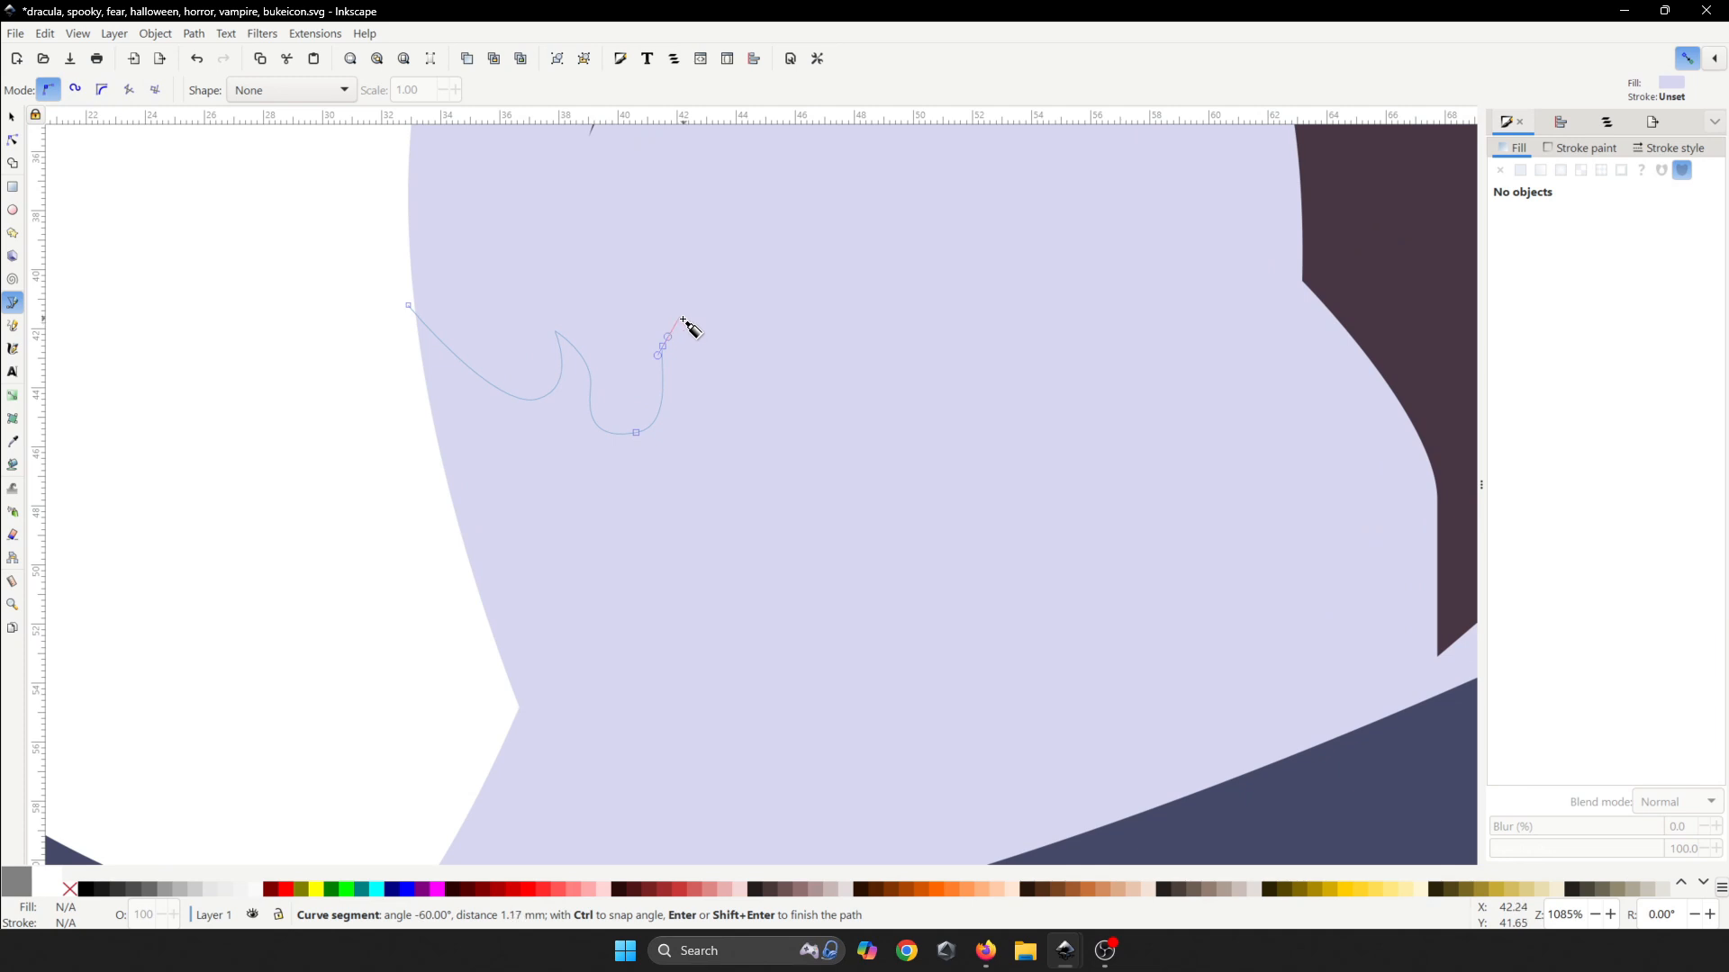
{"action": "key", "text": "BackSpace"}
{"action": "left_click_drag", "start_coordinate": [688, 342], "coordinate": [731, 326]}
{"action": "left_click", "coordinate": [714, 415]}
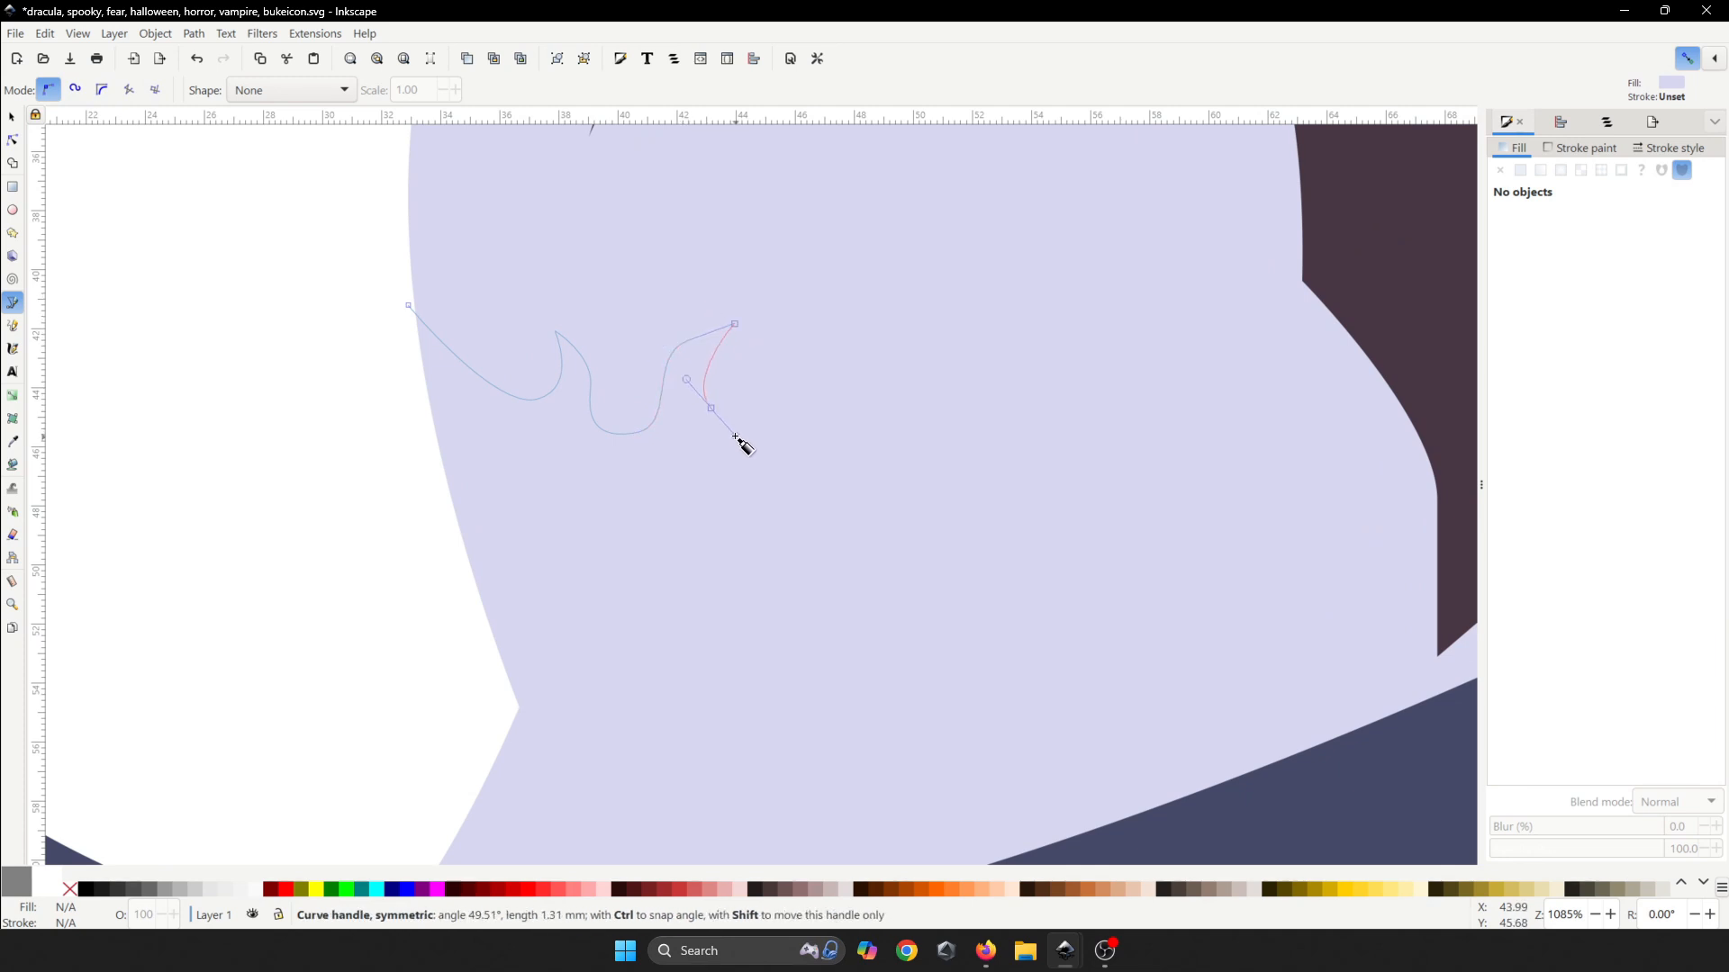
{"action": "left_click_drag", "start_coordinate": [736, 439], "coordinate": [743, 443]}
{"action": "left_click_drag", "start_coordinate": [1032, 356], "coordinate": [1133, 359]}
{"action": "left_click", "coordinate": [1050, 270]}
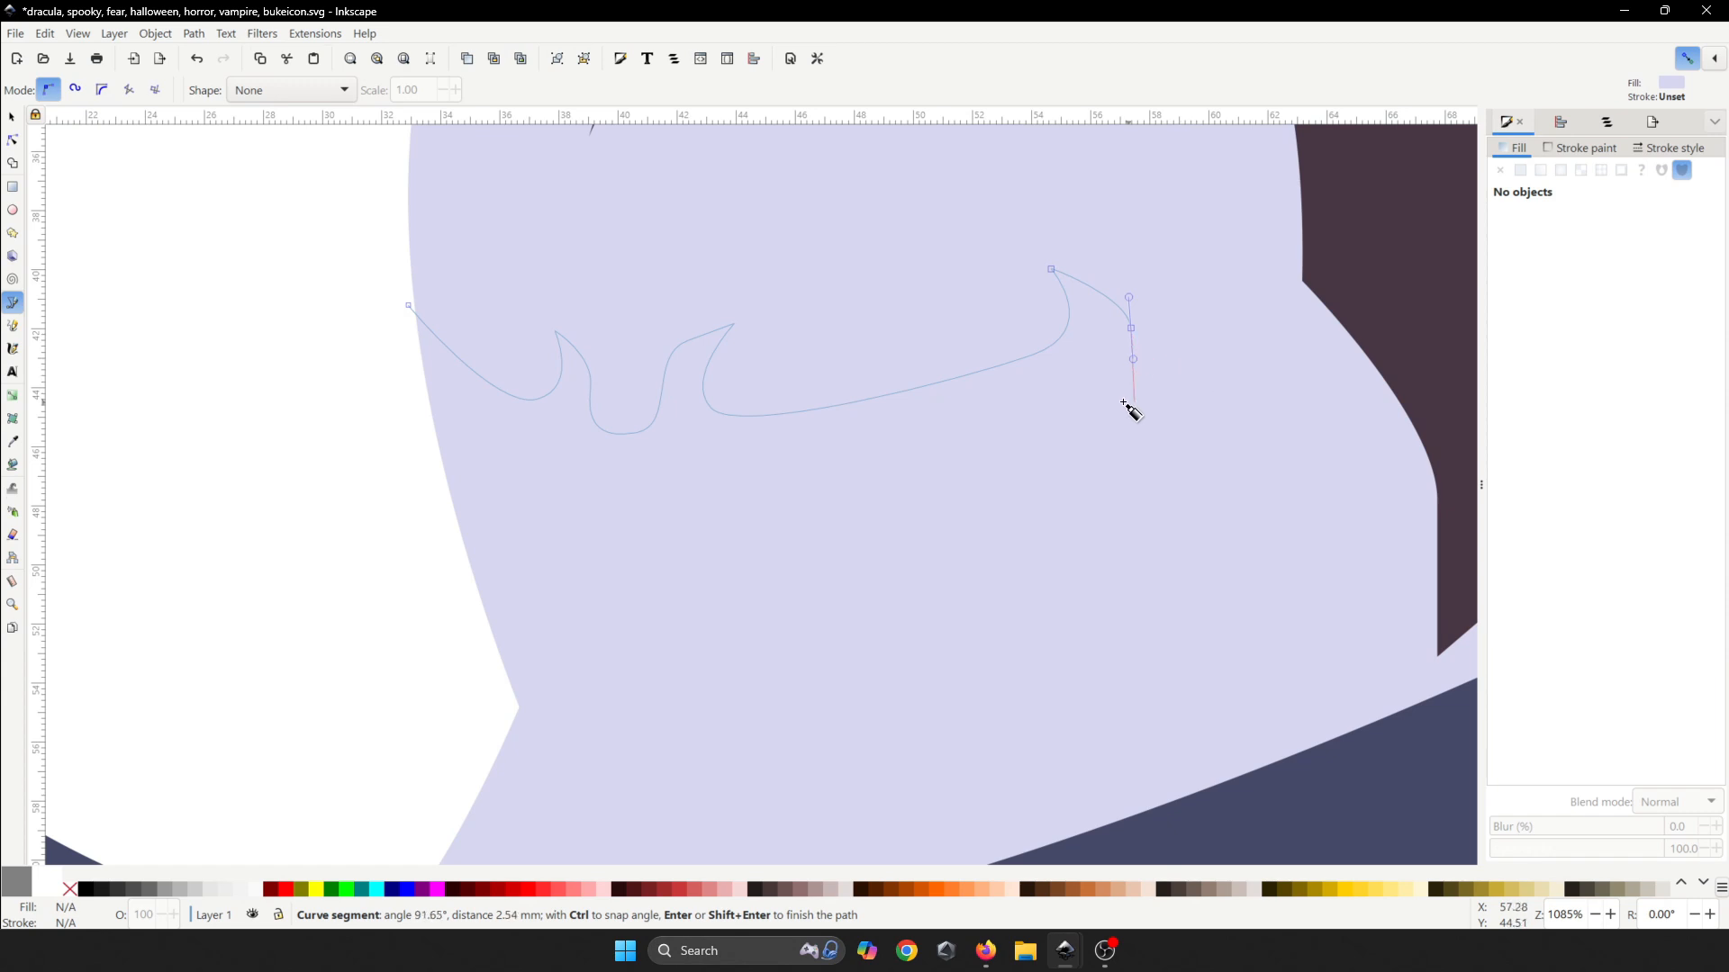
- Trace the mustache's lower edge back to the left and close the outline on its start
{"action": "left_click", "coordinate": [1075, 411]}
{"action": "left_click_drag", "start_coordinate": [1012, 535], "coordinate": [925, 585]}
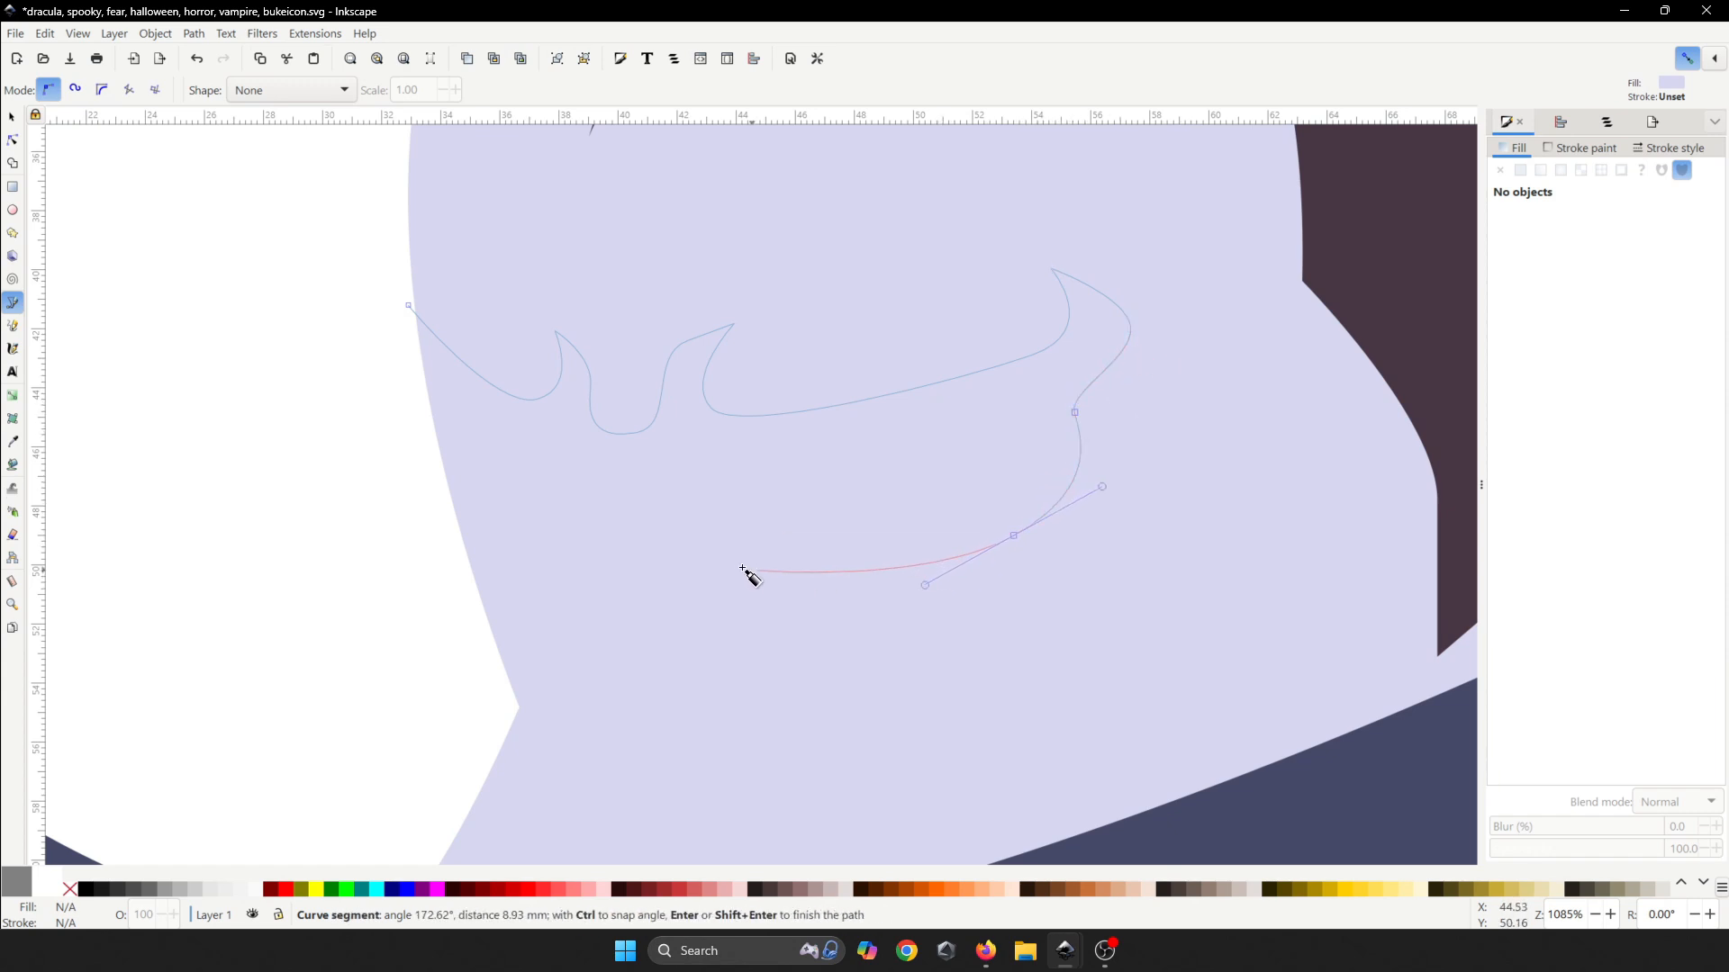
{"action": "left_click_drag", "start_coordinate": [637, 553], "coordinate": [608, 572]}
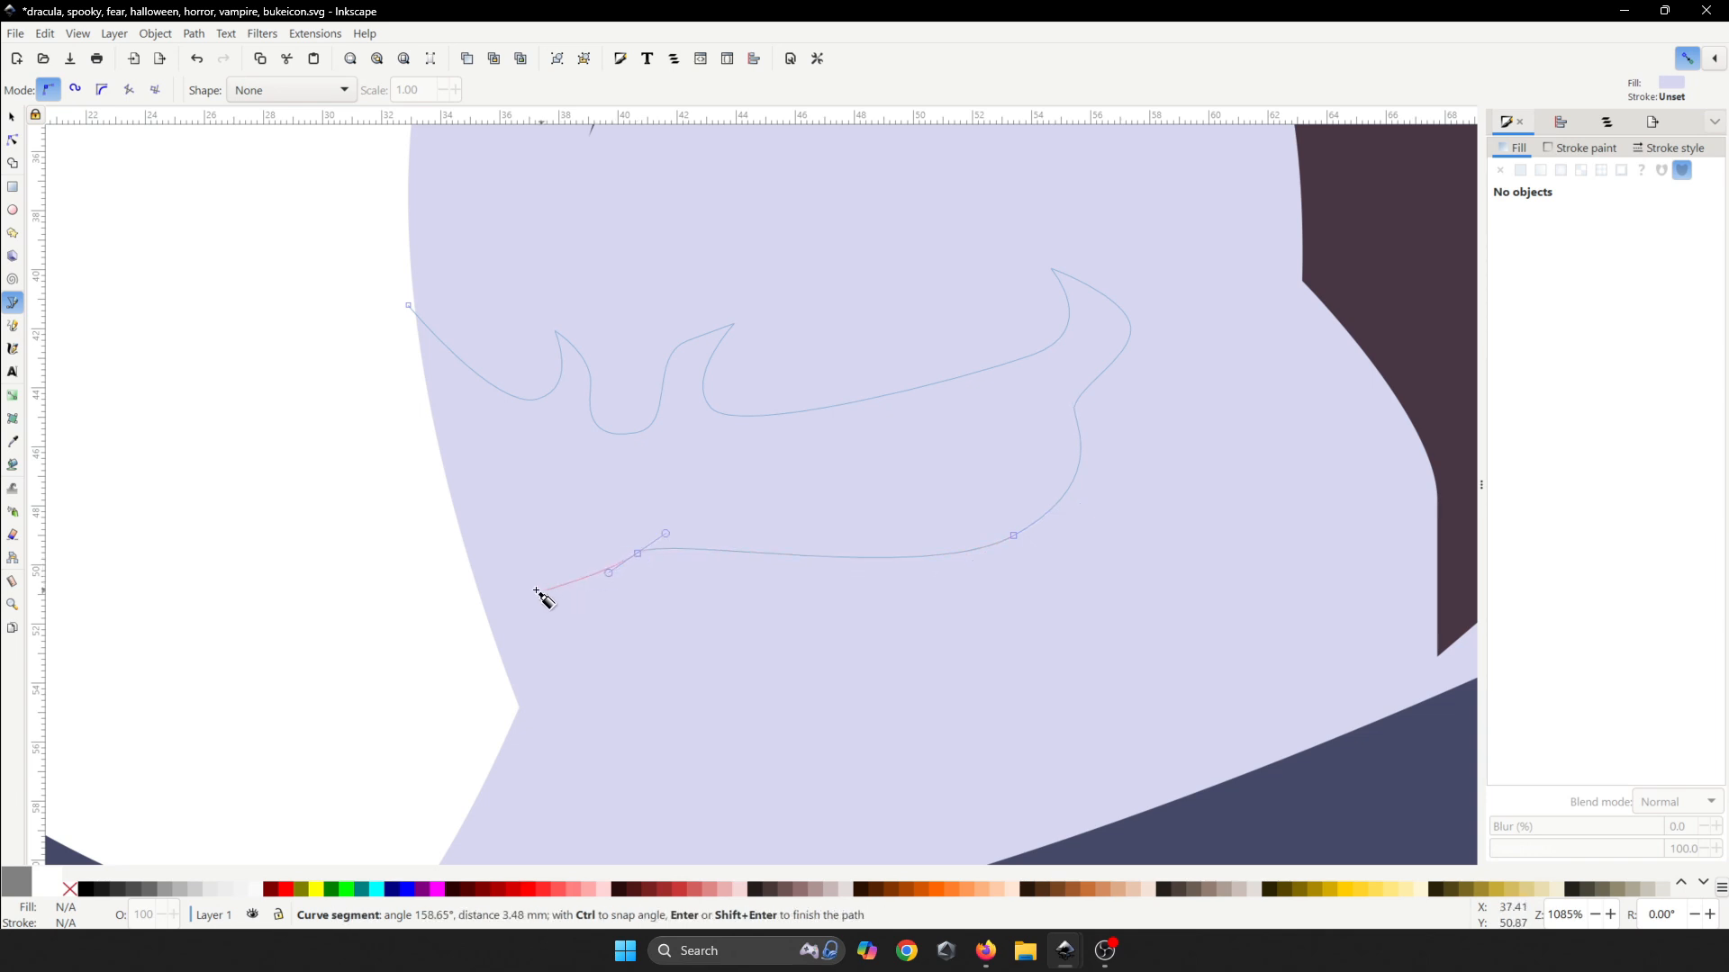
{"action": "left_click", "coordinate": [468, 558]}
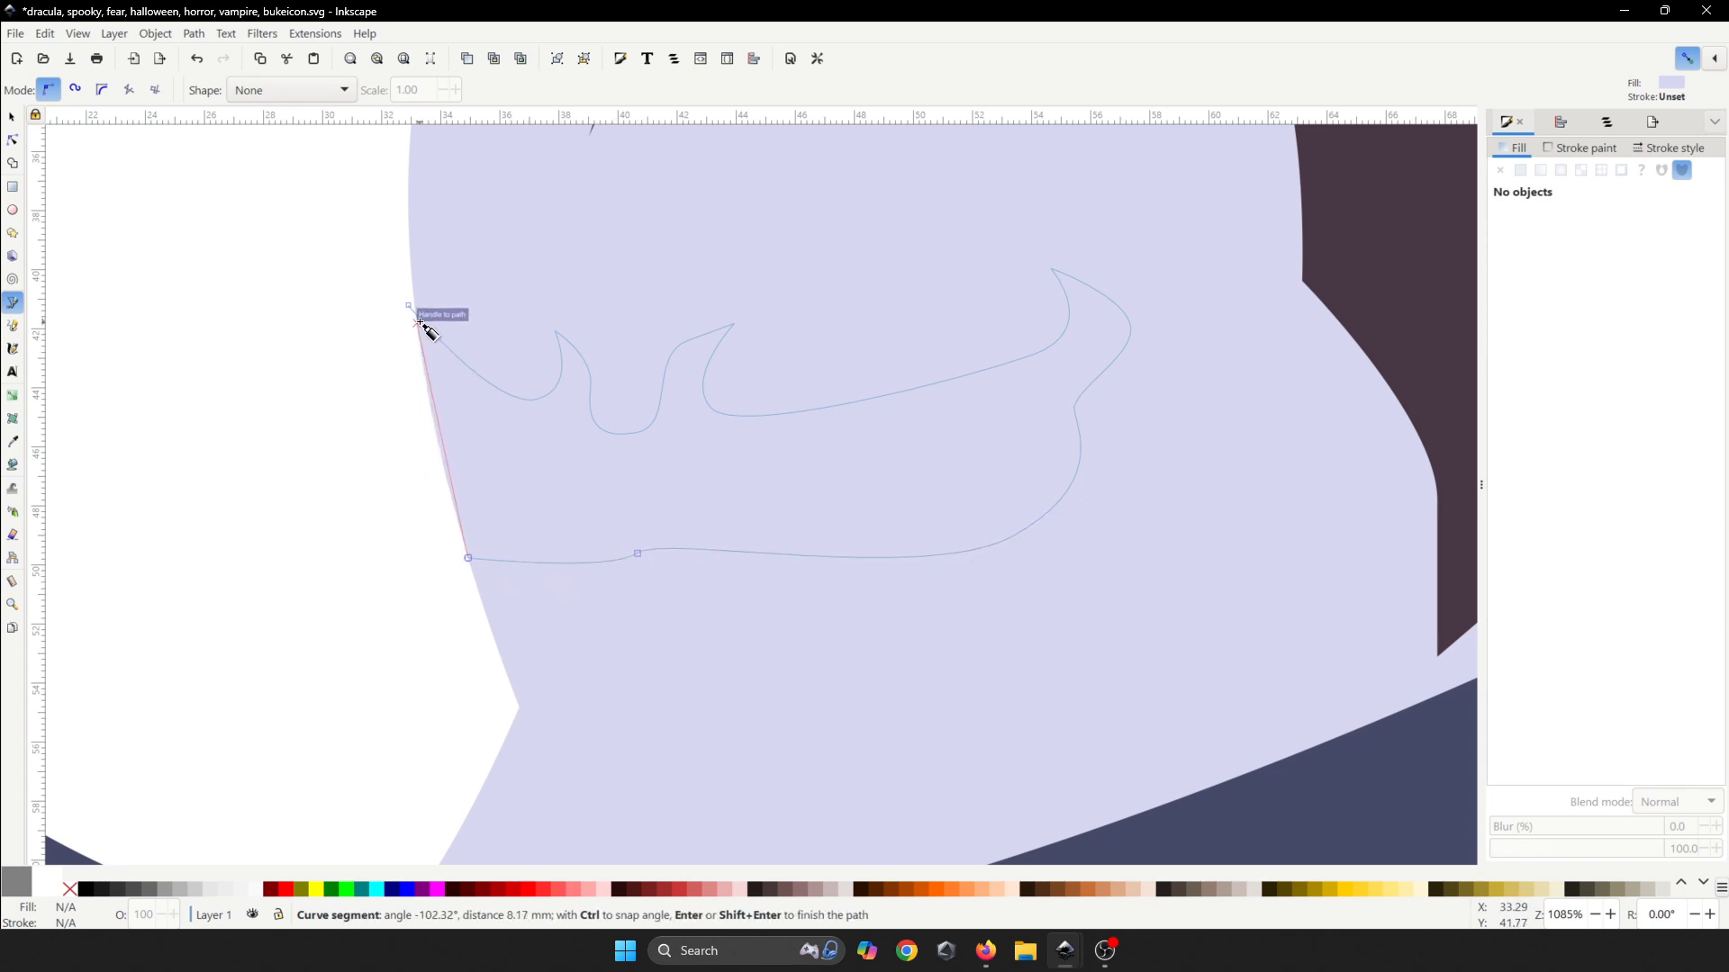
{"action": "left_click_drag", "start_coordinate": [409, 305], "coordinate": [397, 214]}
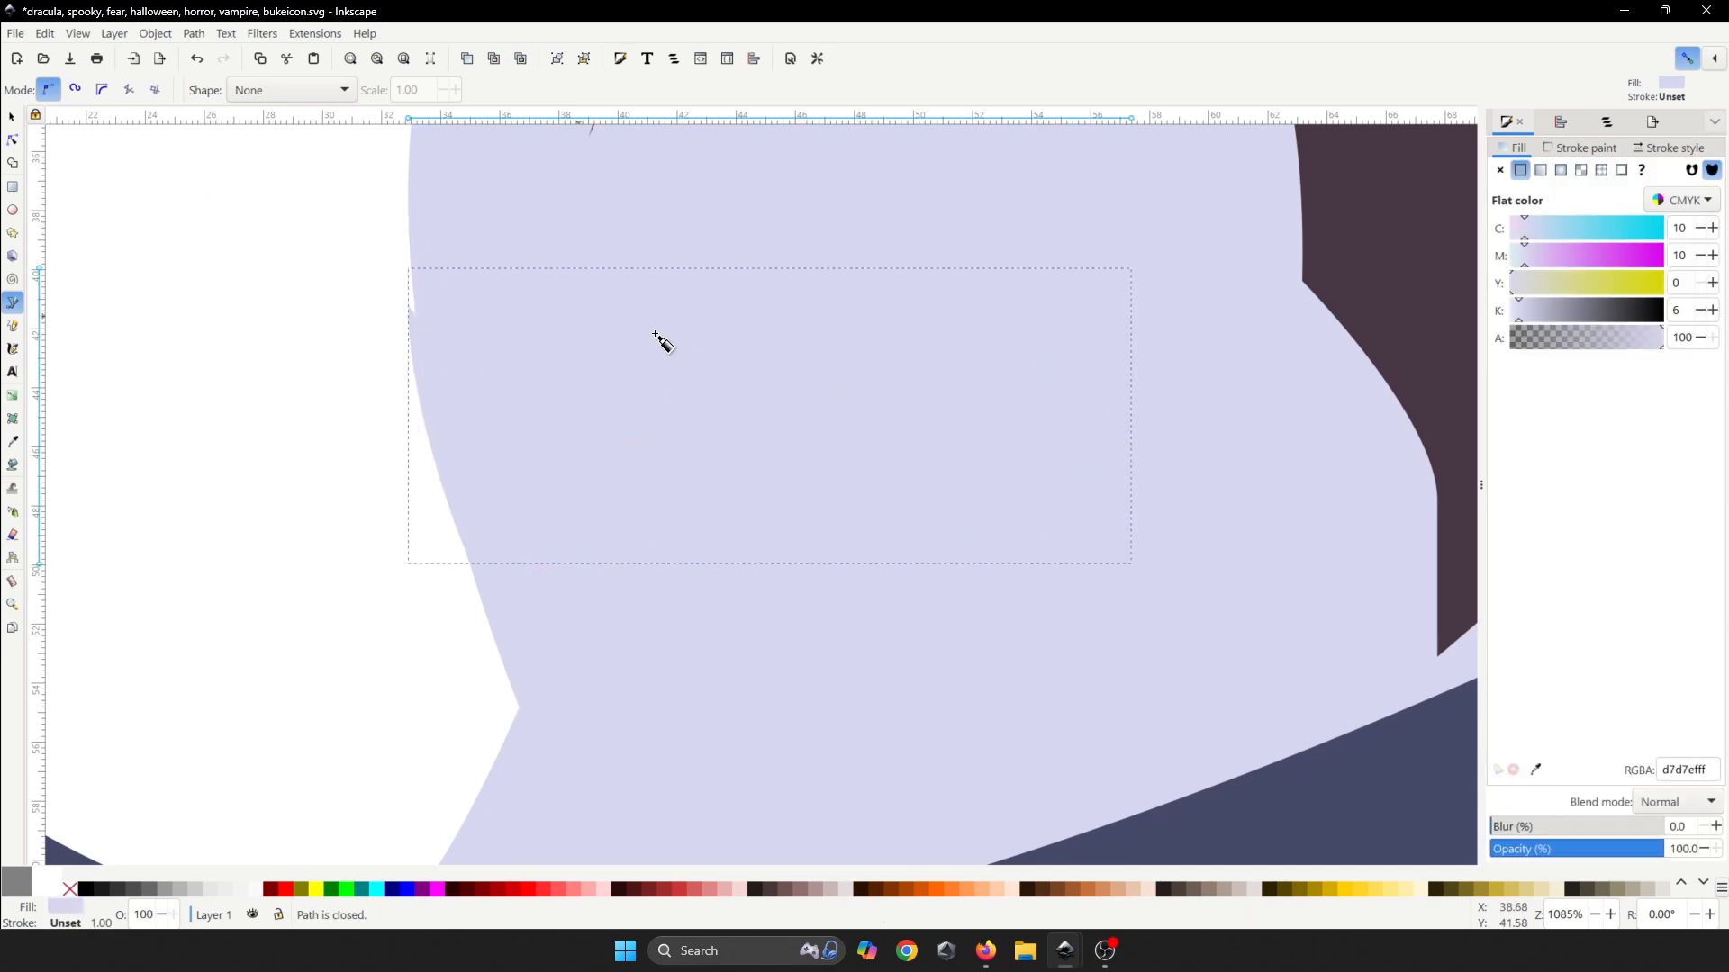
{"action": "scroll", "coordinate": [1455, 632], "scroll_direction": "down", "scroll_amount": 1}
{"action": "left_click", "coordinate": [1537, 771]}
{"action": "scroll", "coordinate": [981, 553], "scroll_direction": "down", "scroll_amount": 4}
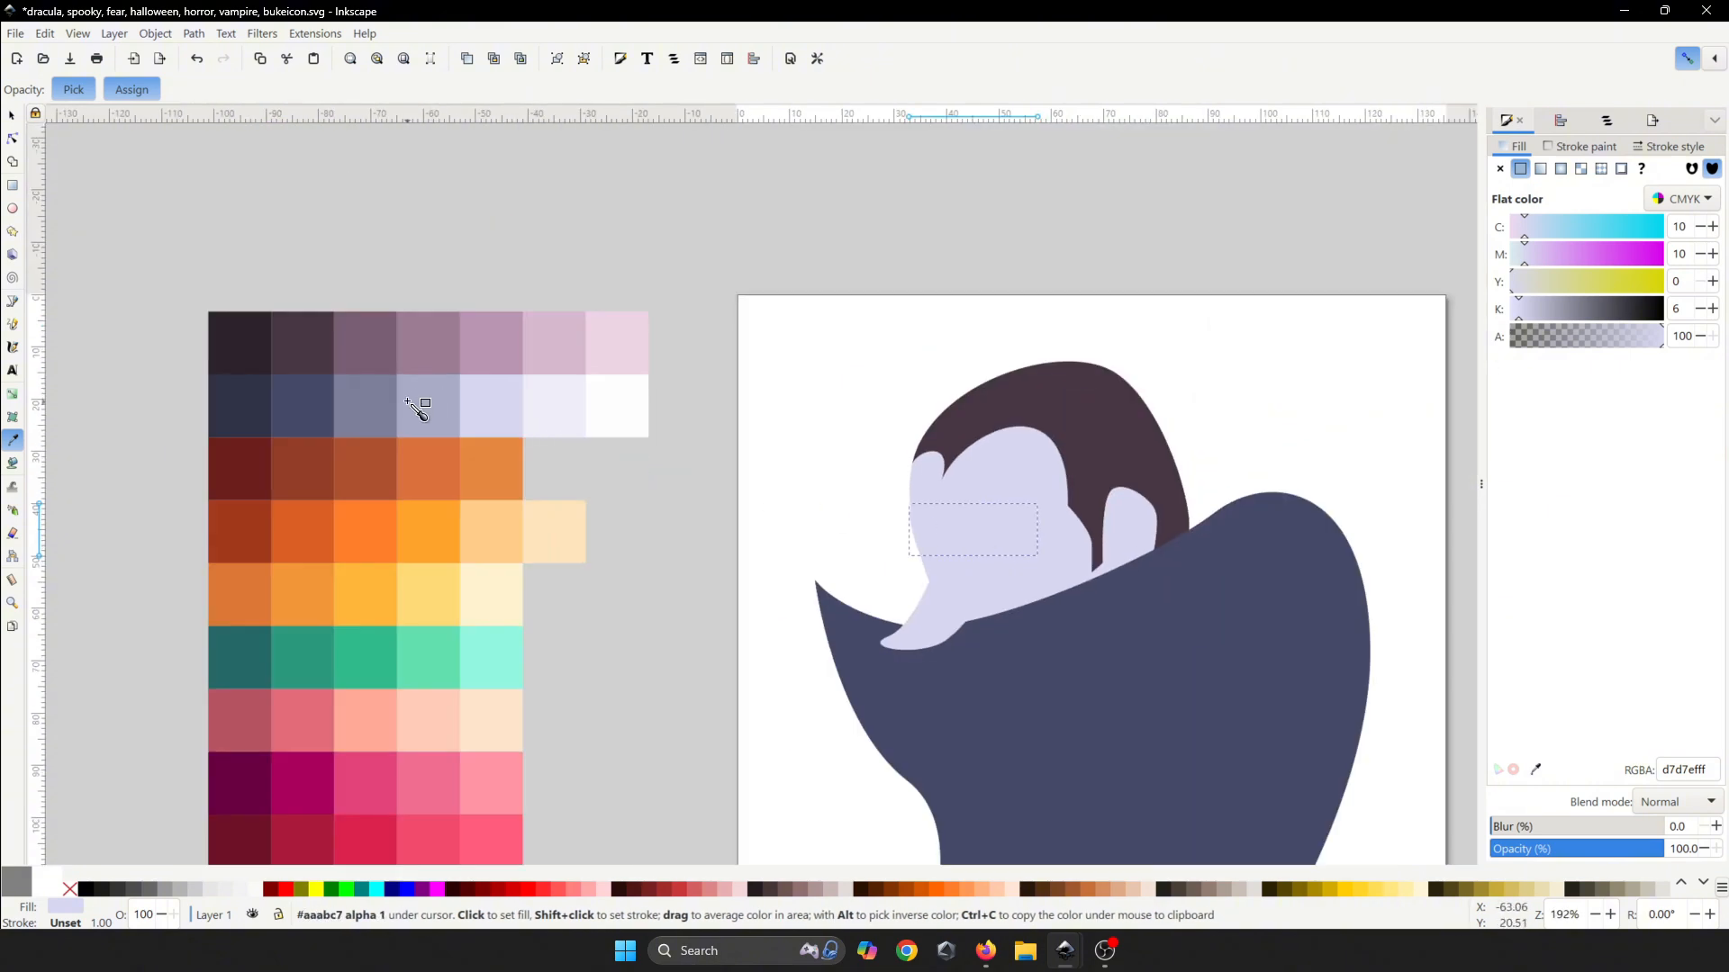
- Fill the mustache with the grey-lavender aaabc7 swatch and nudge its left corner node
{"action": "left_click", "coordinate": [421, 408]}
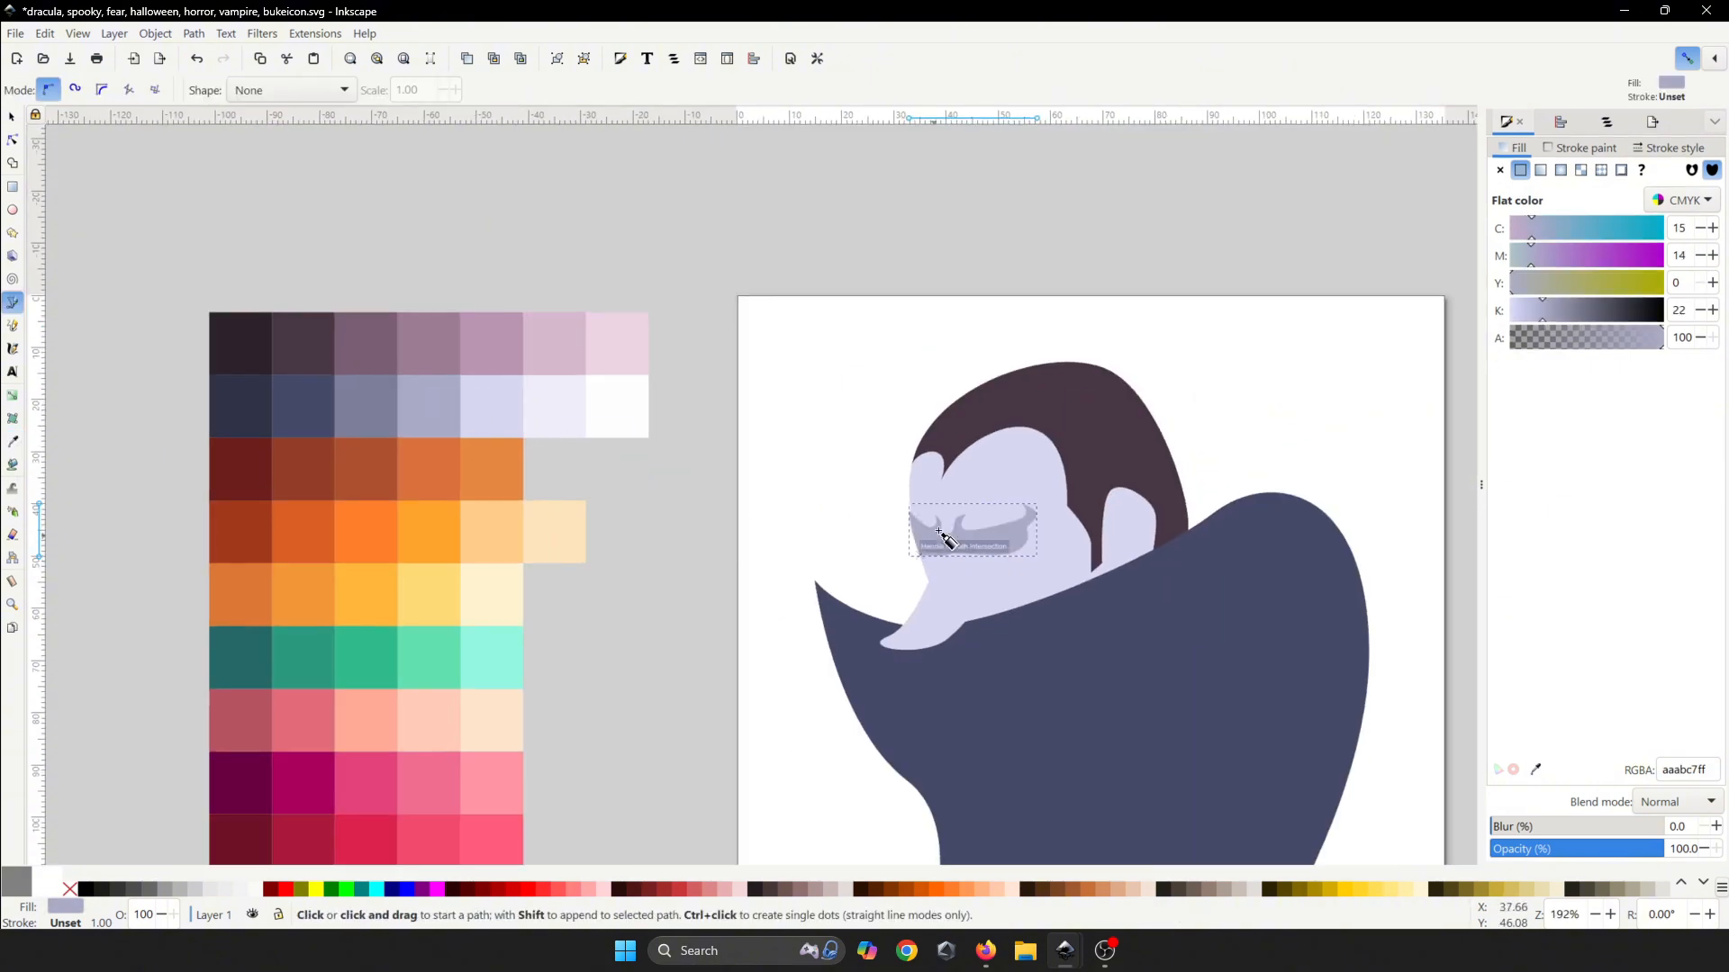
{"action": "scroll", "coordinate": [939, 532], "scroll_direction": "up", "scroll_amount": 4}
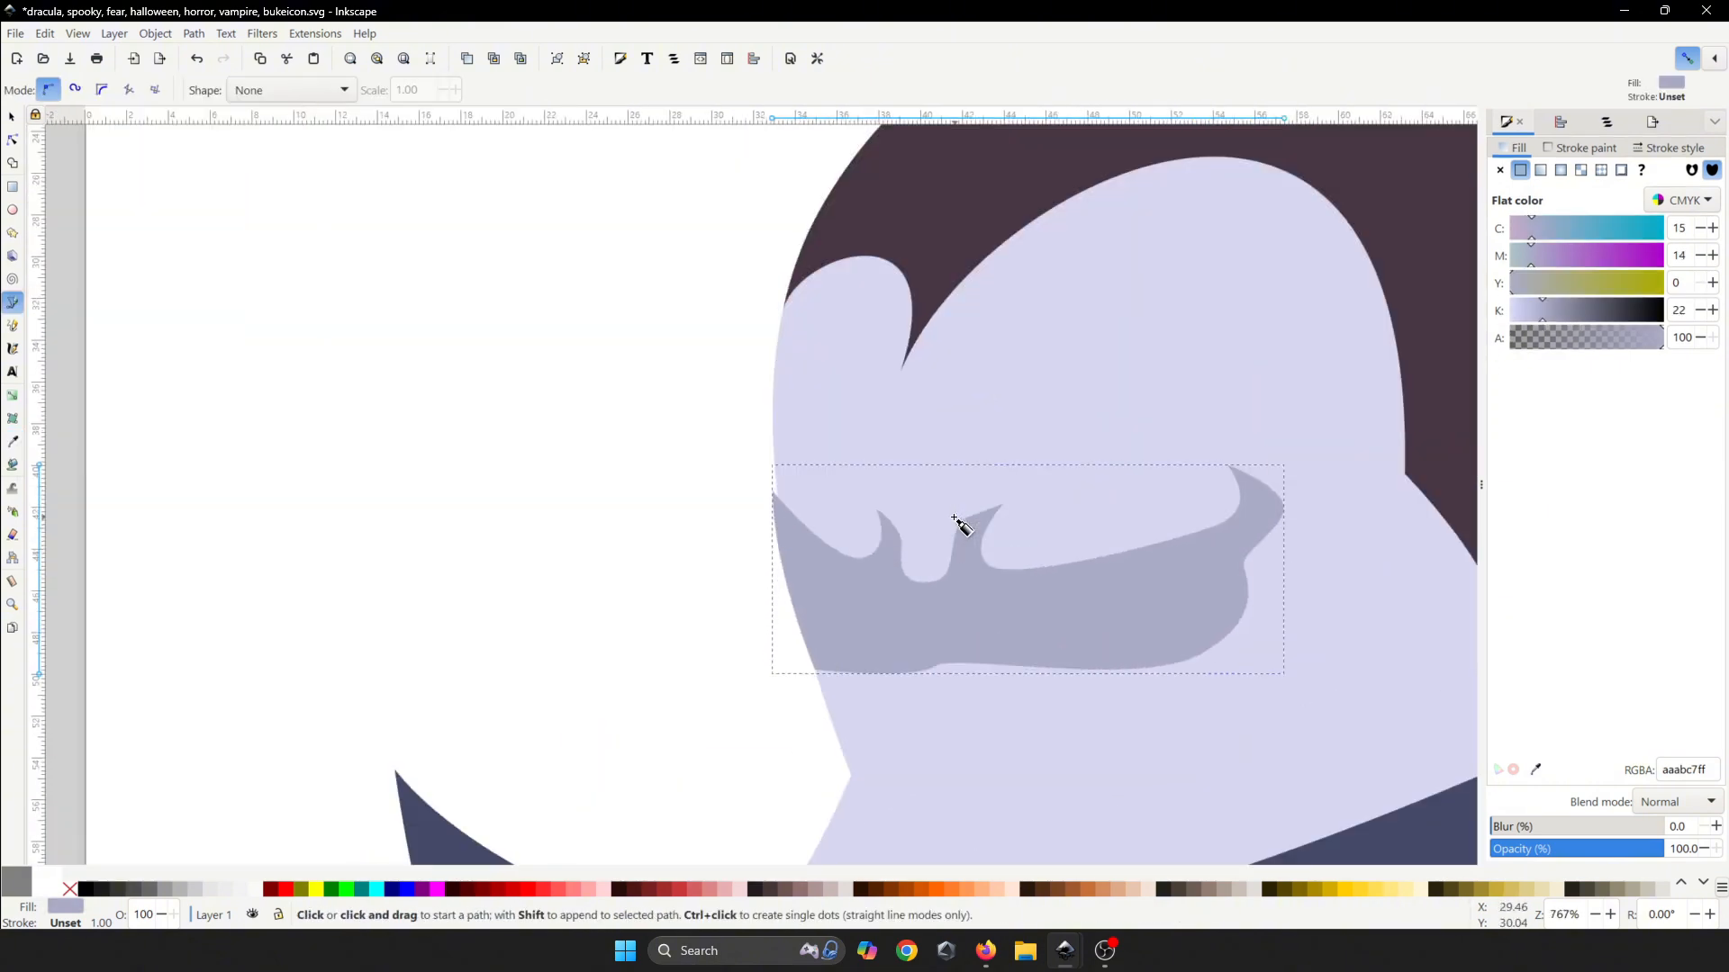
{"action": "left_click", "coordinate": [13, 142]}
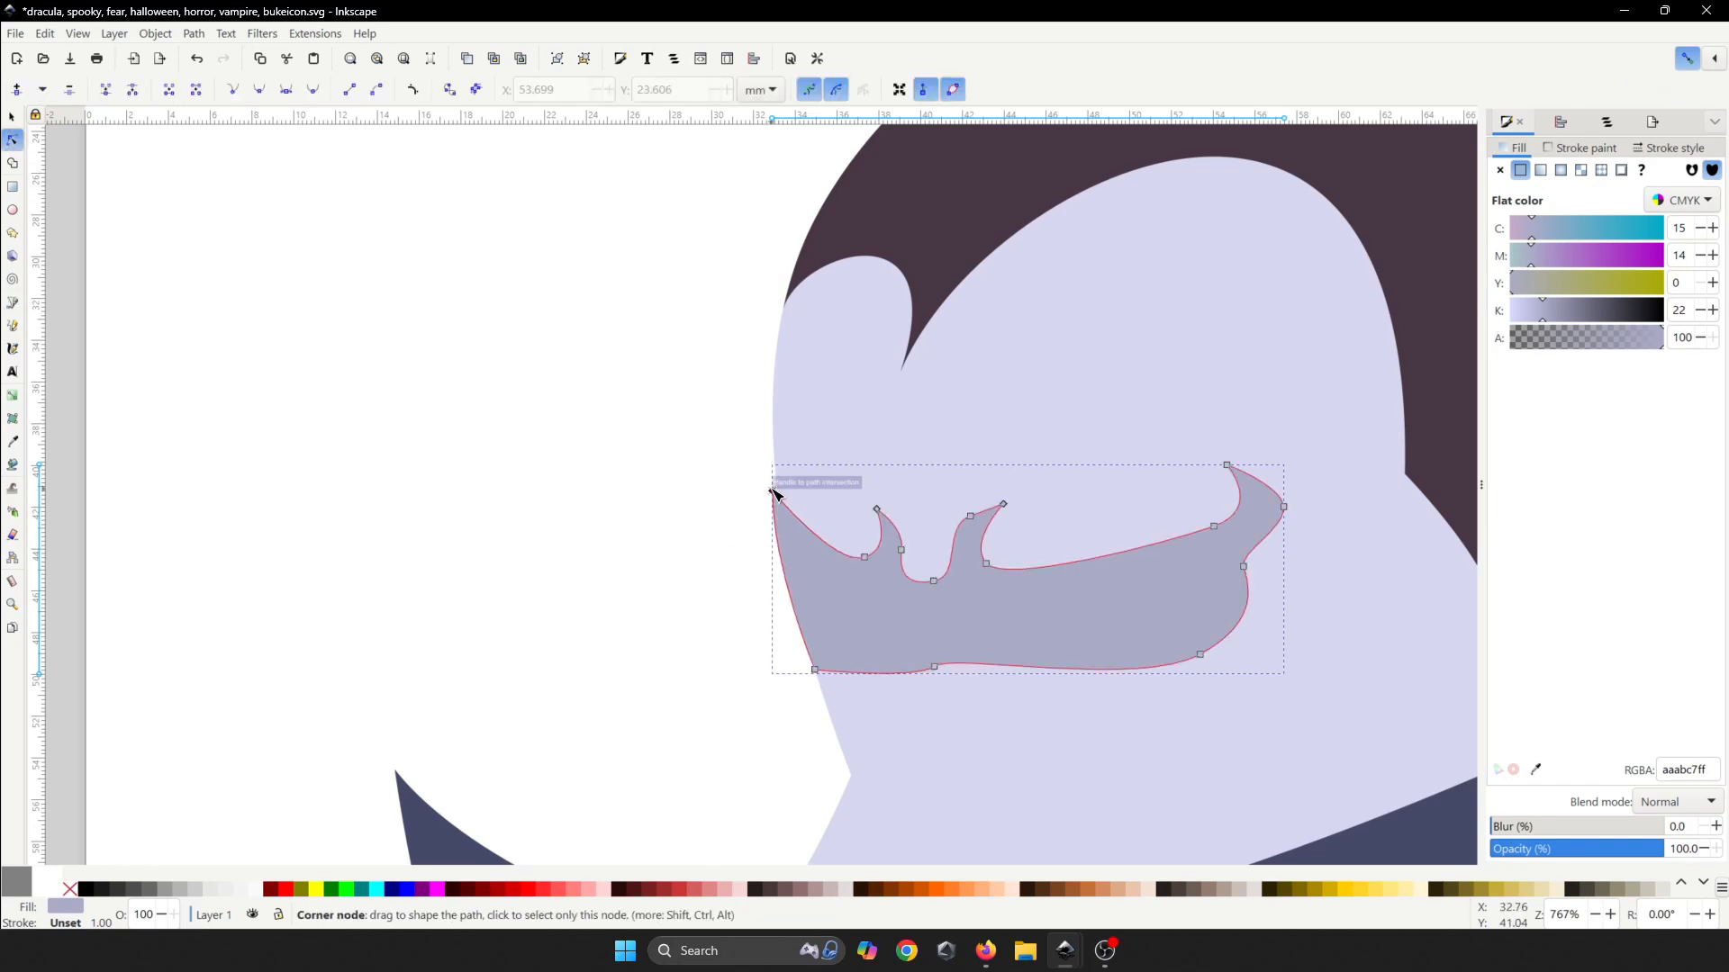
{"action": "left_click_drag", "start_coordinate": [772, 489], "coordinate": [778, 499]}
{"action": "left_click", "coordinate": [697, 448]}
- Add a node on the mustache's bottom edge and delete an unwanted bottom node
{"action": "scroll", "coordinate": [737, 475], "scroll_direction": "down", "scroll_amount": 5}
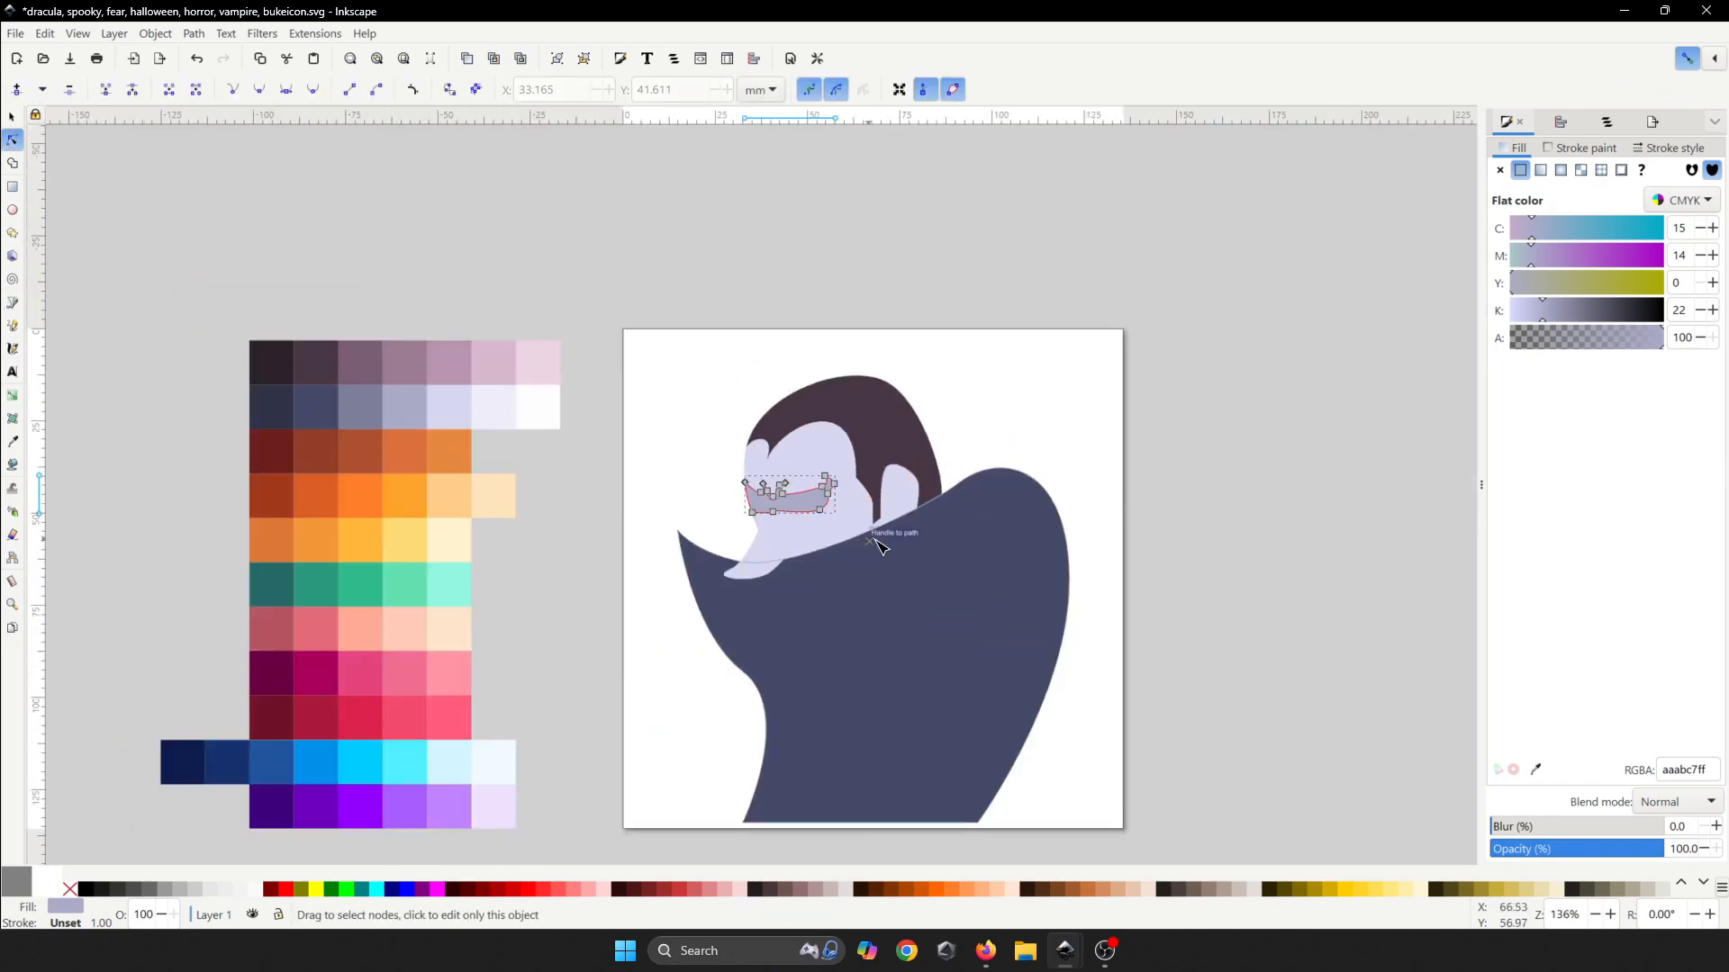
{"action": "scroll", "coordinate": [810, 536], "scroll_direction": "up", "scroll_amount": 5}
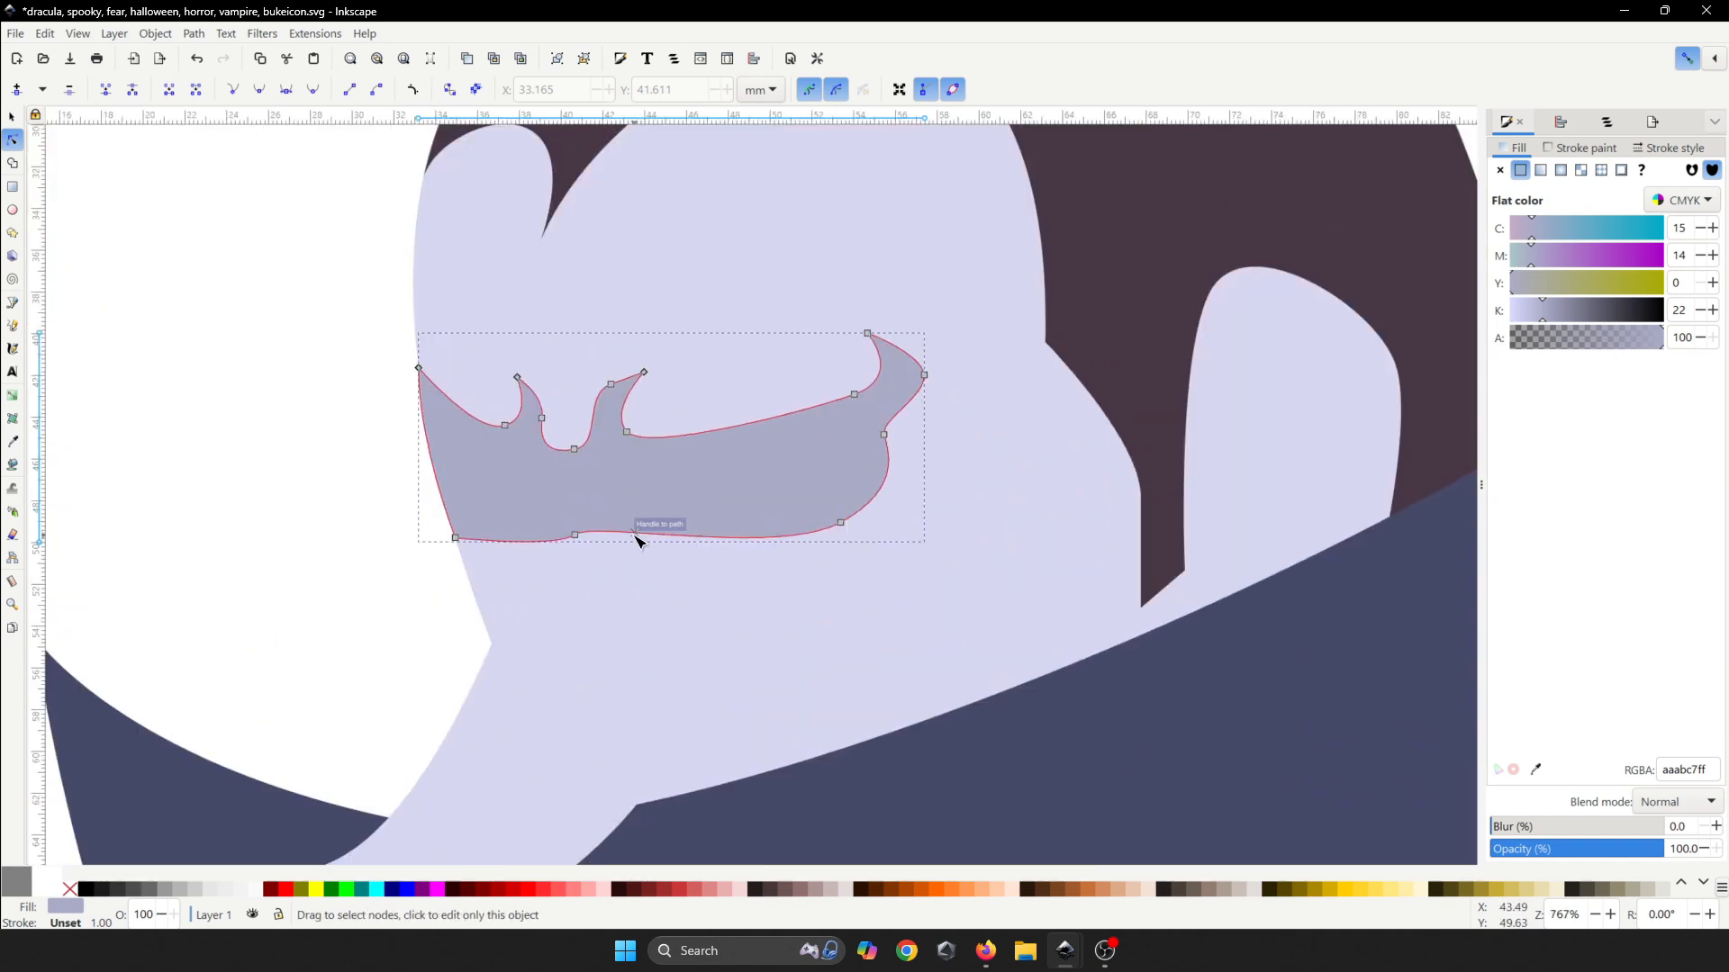
{"action": "left_click", "coordinate": [546, 542]}
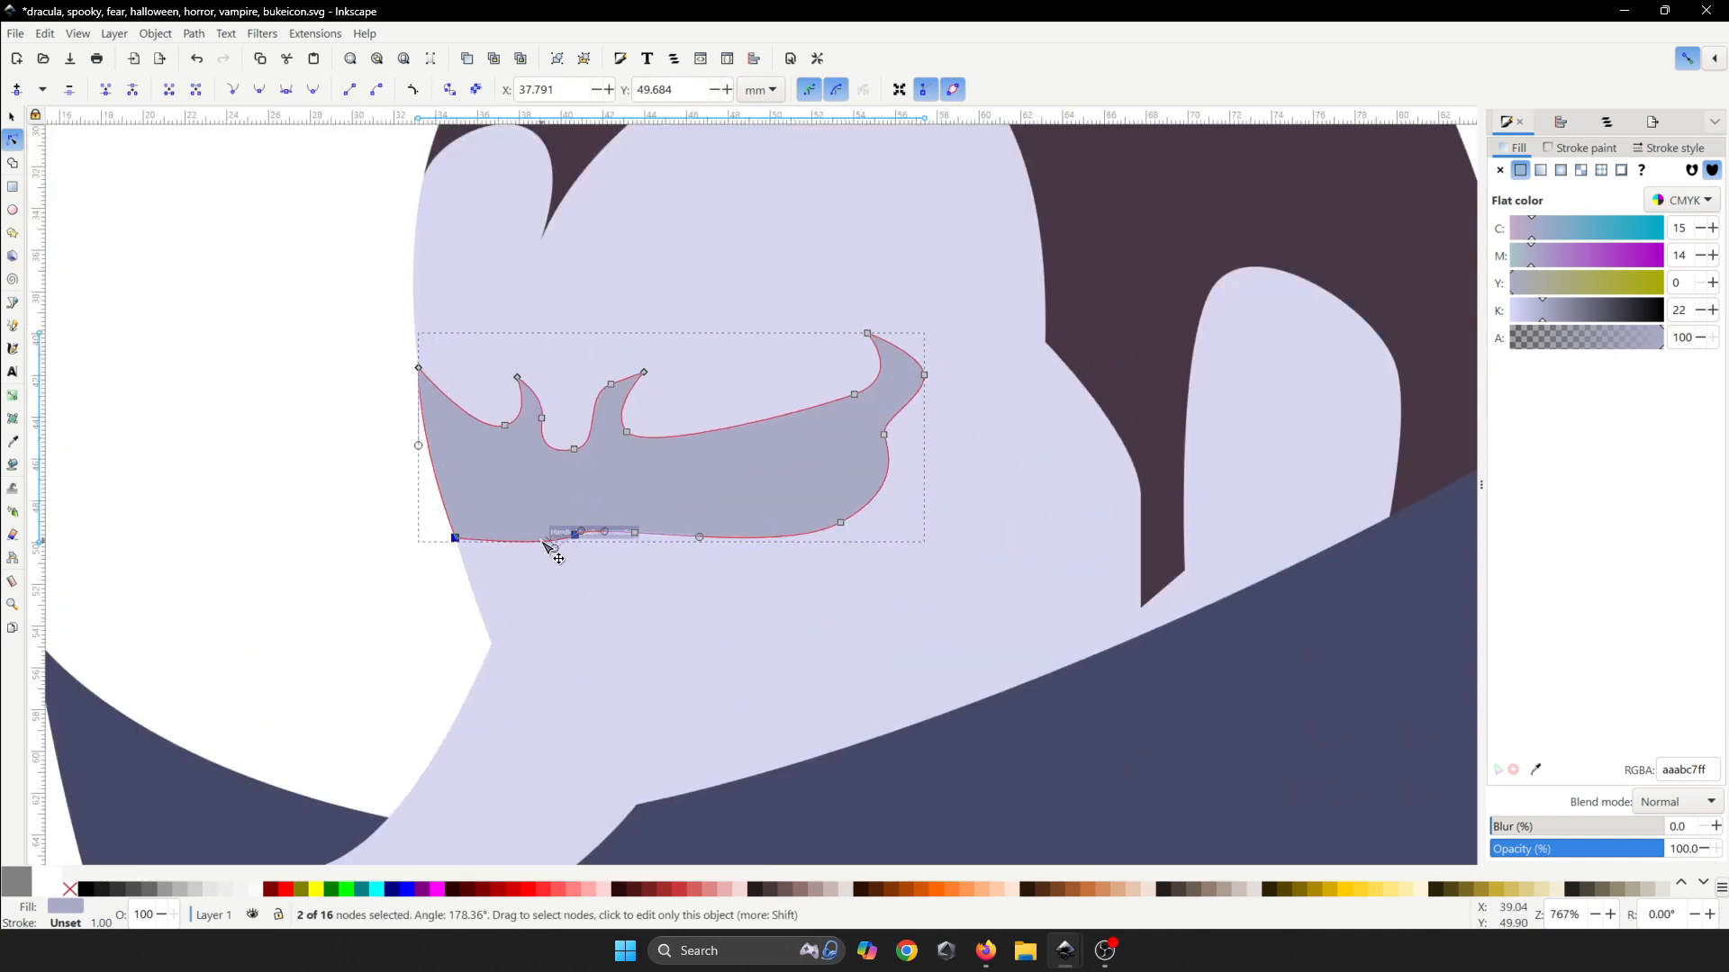
{"action": "double_click", "coordinate": [543, 542]}
{"action": "left_click_drag", "start_coordinate": [595, 559], "coordinate": [556, 511]}
{"action": "key", "text": "Delete"}
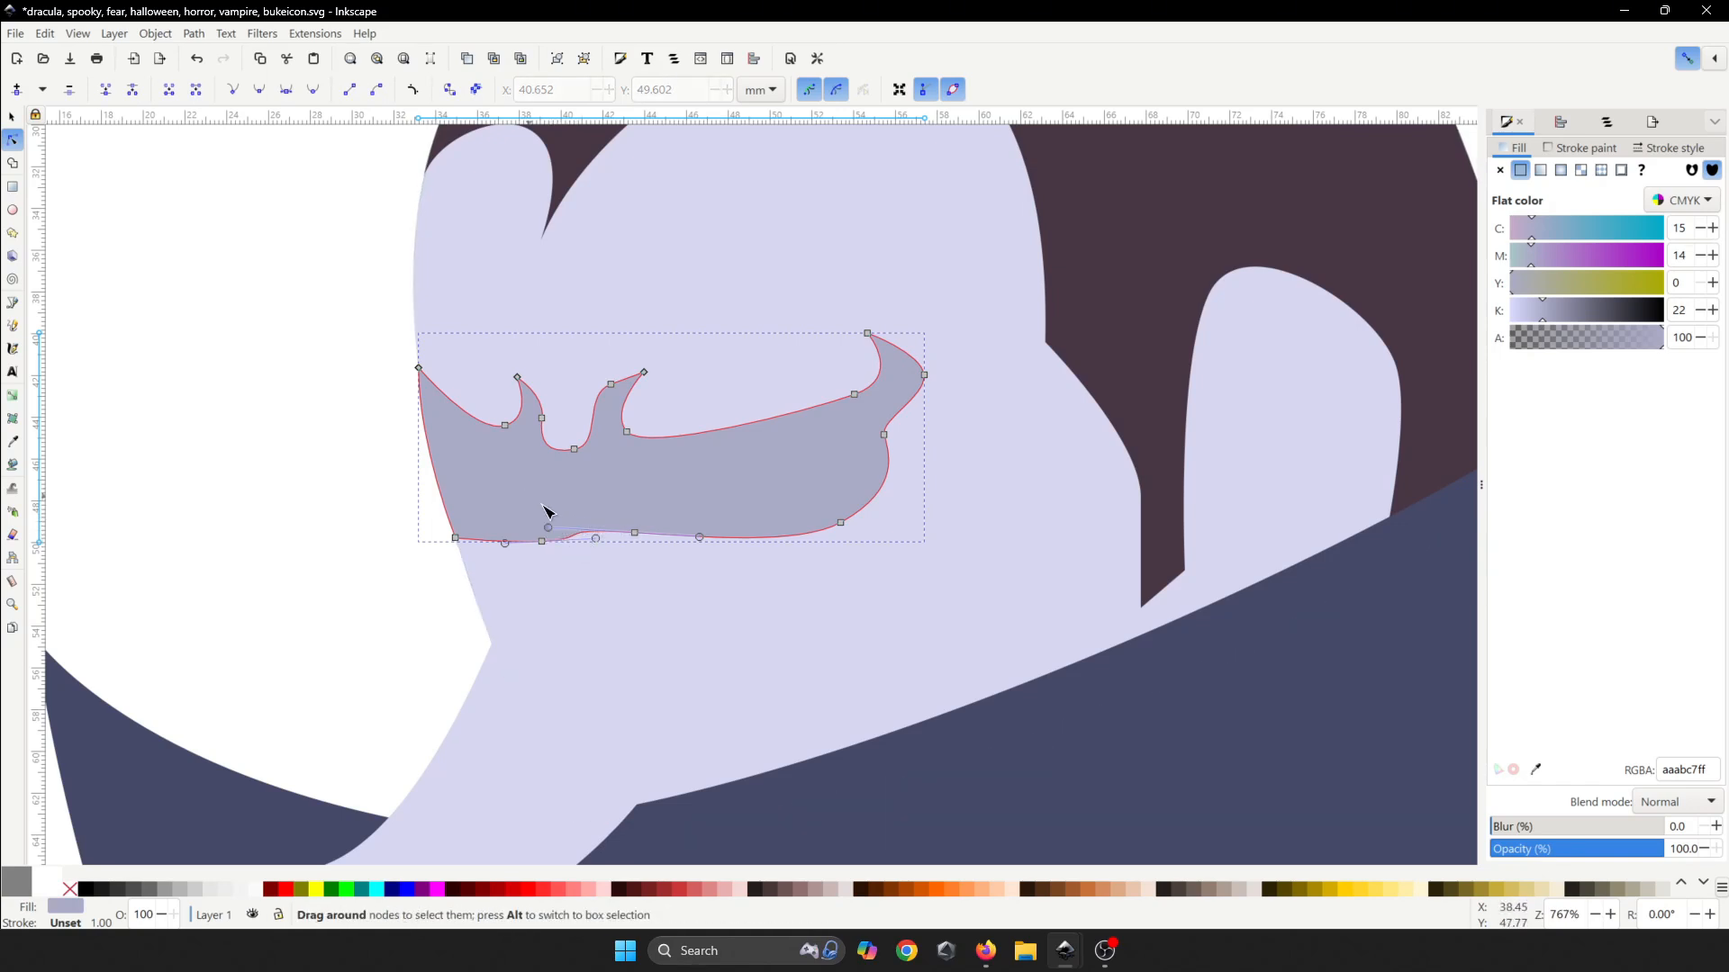
{"action": "left_click_drag", "start_coordinate": [545, 512], "coordinate": [653, 567]}
- Save, then straighten the bottom segment and bend it upward into a curved notch
{"action": "key", "text": "ctrl+s"}
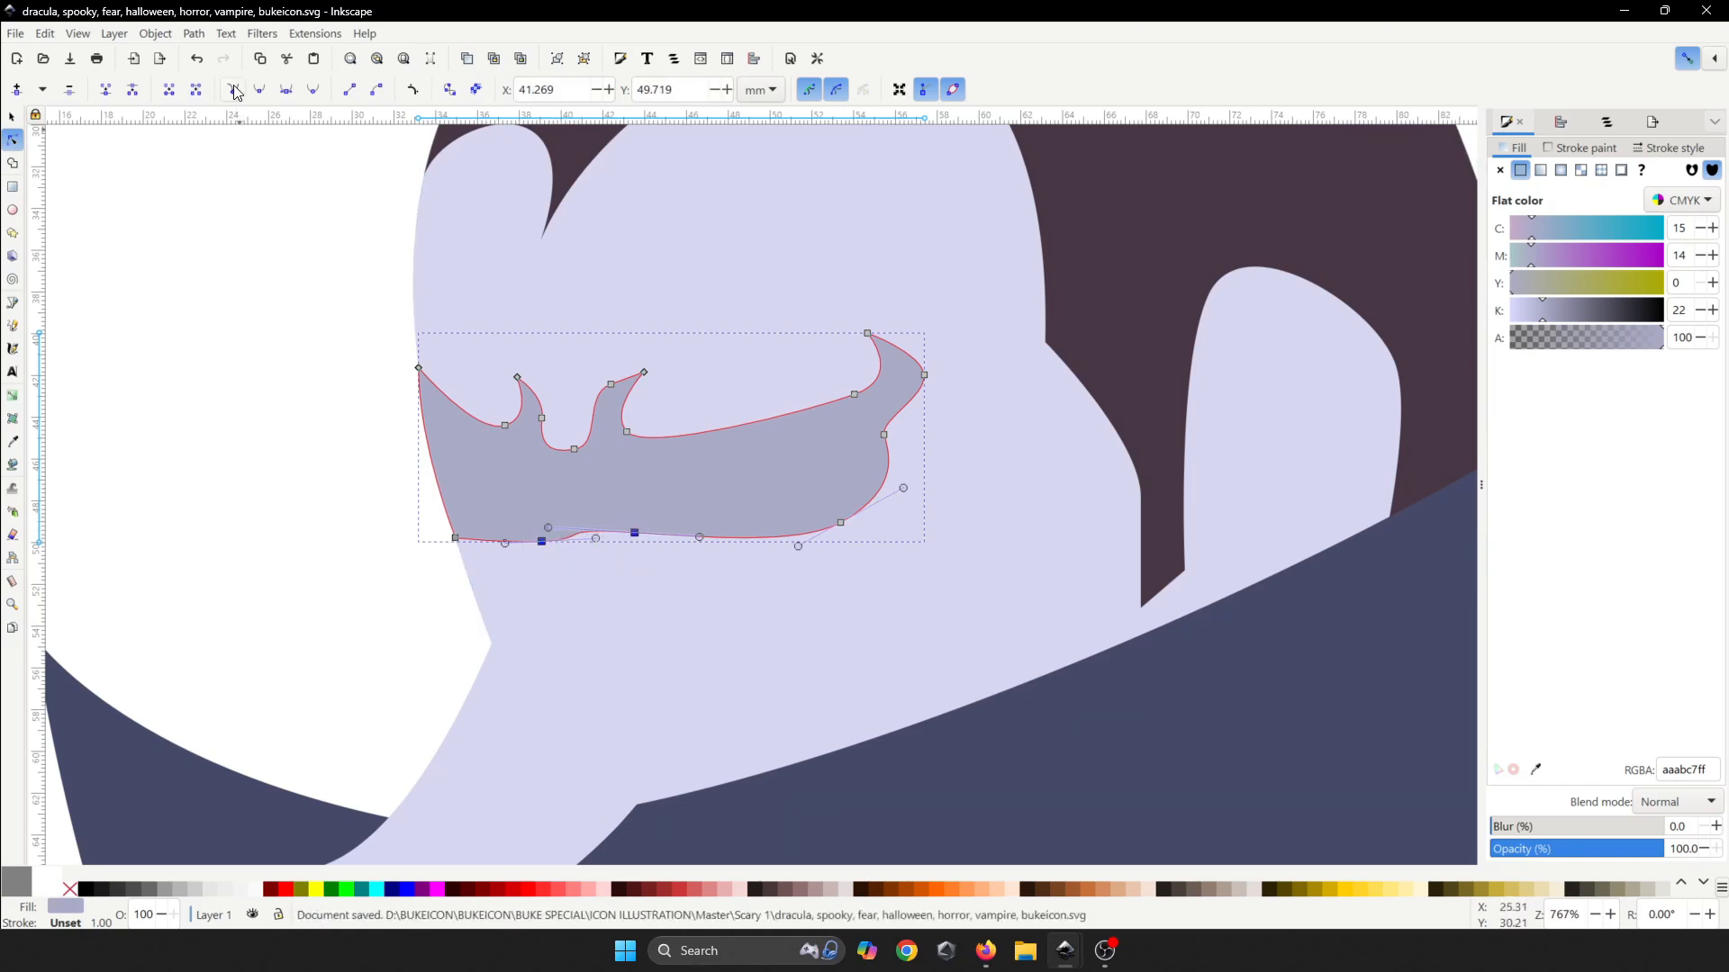
{"action": "left_click", "coordinate": [234, 90]}
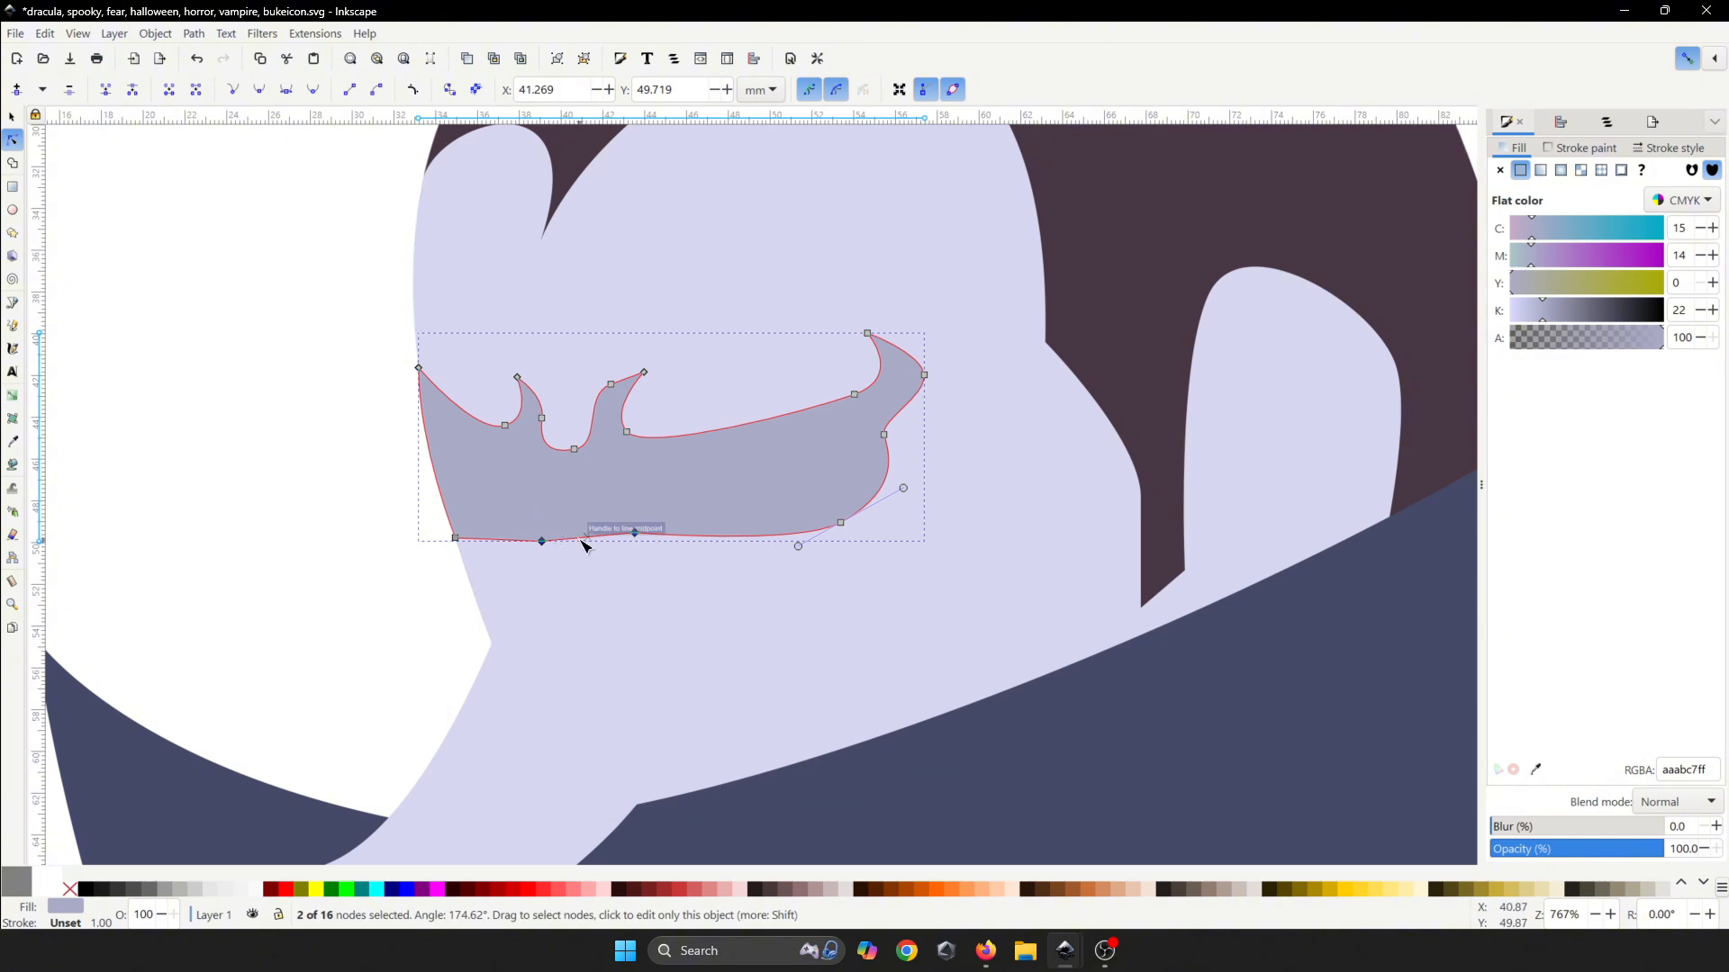
{"action": "left_click_drag", "start_coordinate": [583, 542], "coordinate": [596, 514]}
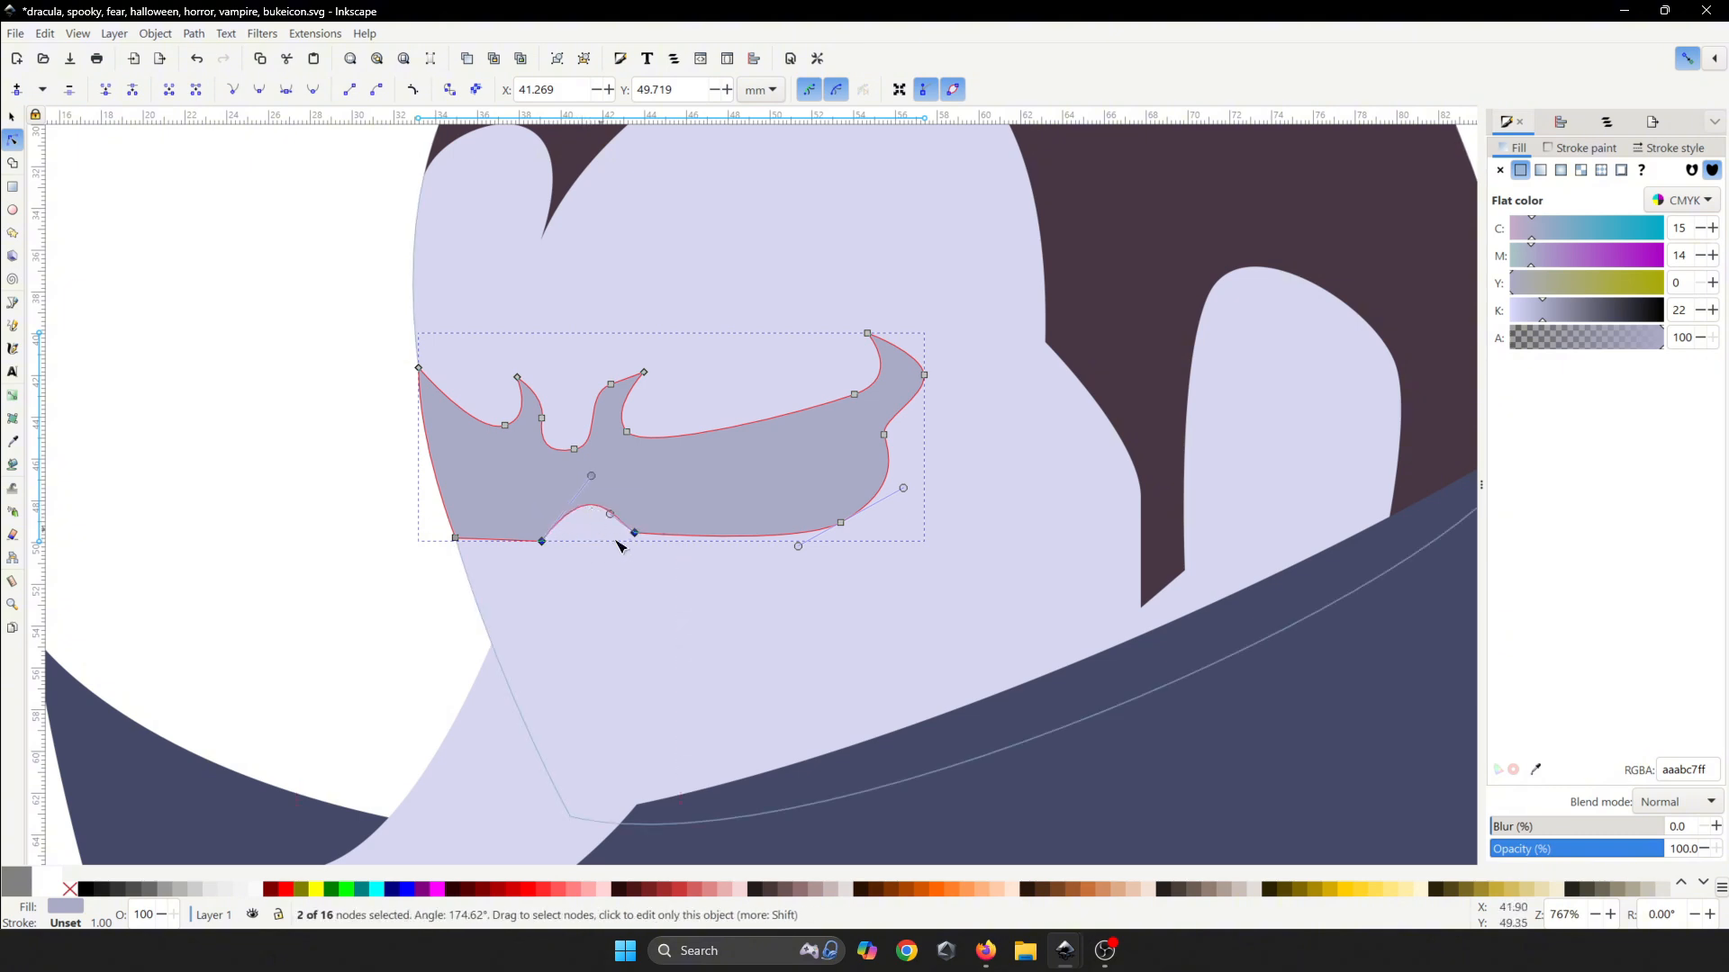
{"action": "left_click", "coordinate": [657, 579]}
{"action": "scroll", "coordinate": [667, 579], "scroll_direction": "down", "scroll_amount": 5}
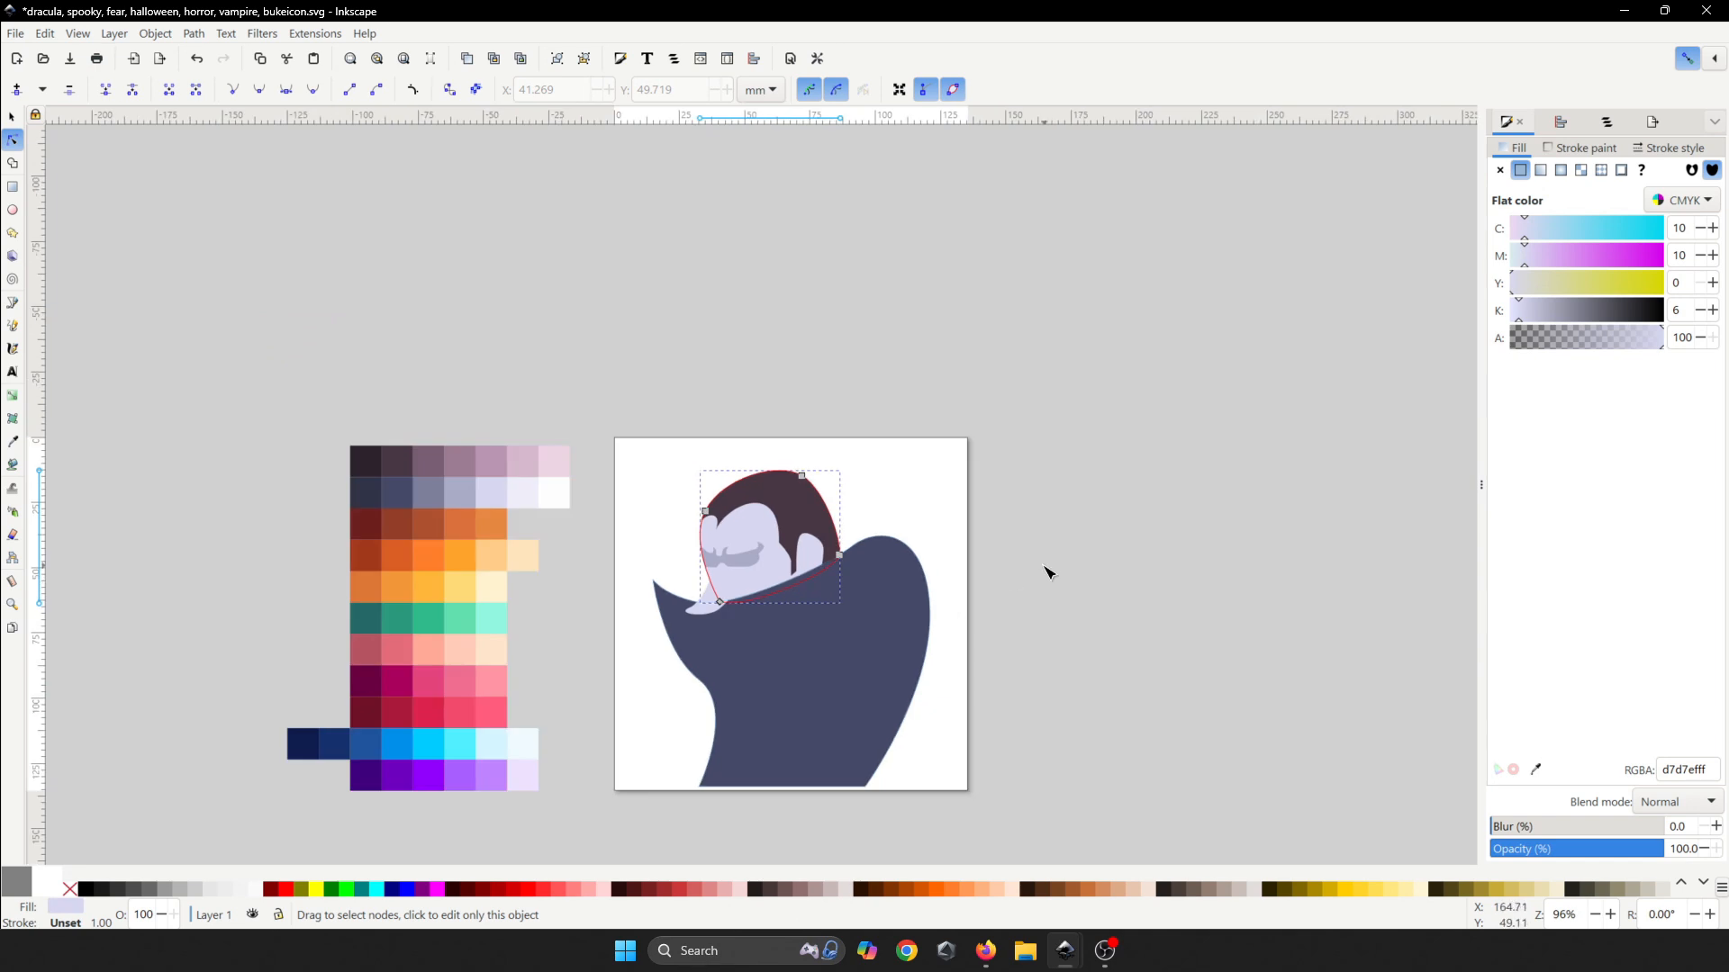
- Select the lavender chin shape, switch to the Pen tool and bring the ear area into view
{"action": "left_click", "coordinate": [1045, 570]}
{"action": "scroll", "coordinate": [666, 607], "scroll_direction": "up", "scroll_amount": 3}
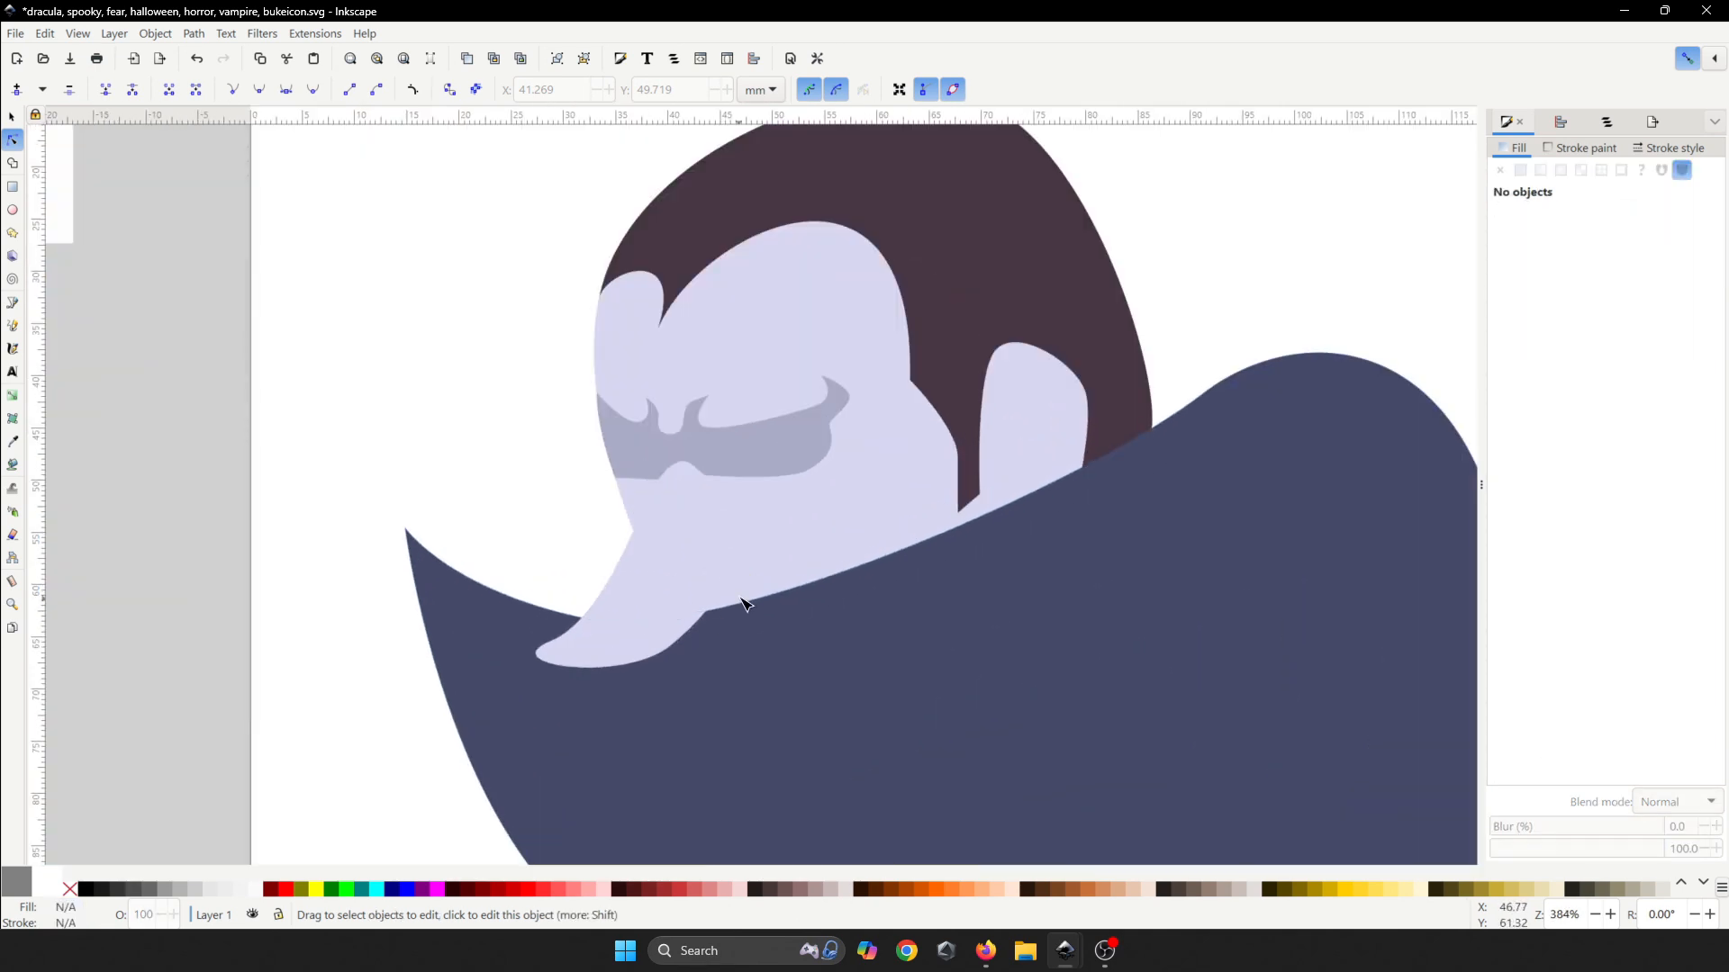
{"action": "left_click", "coordinate": [696, 577]}
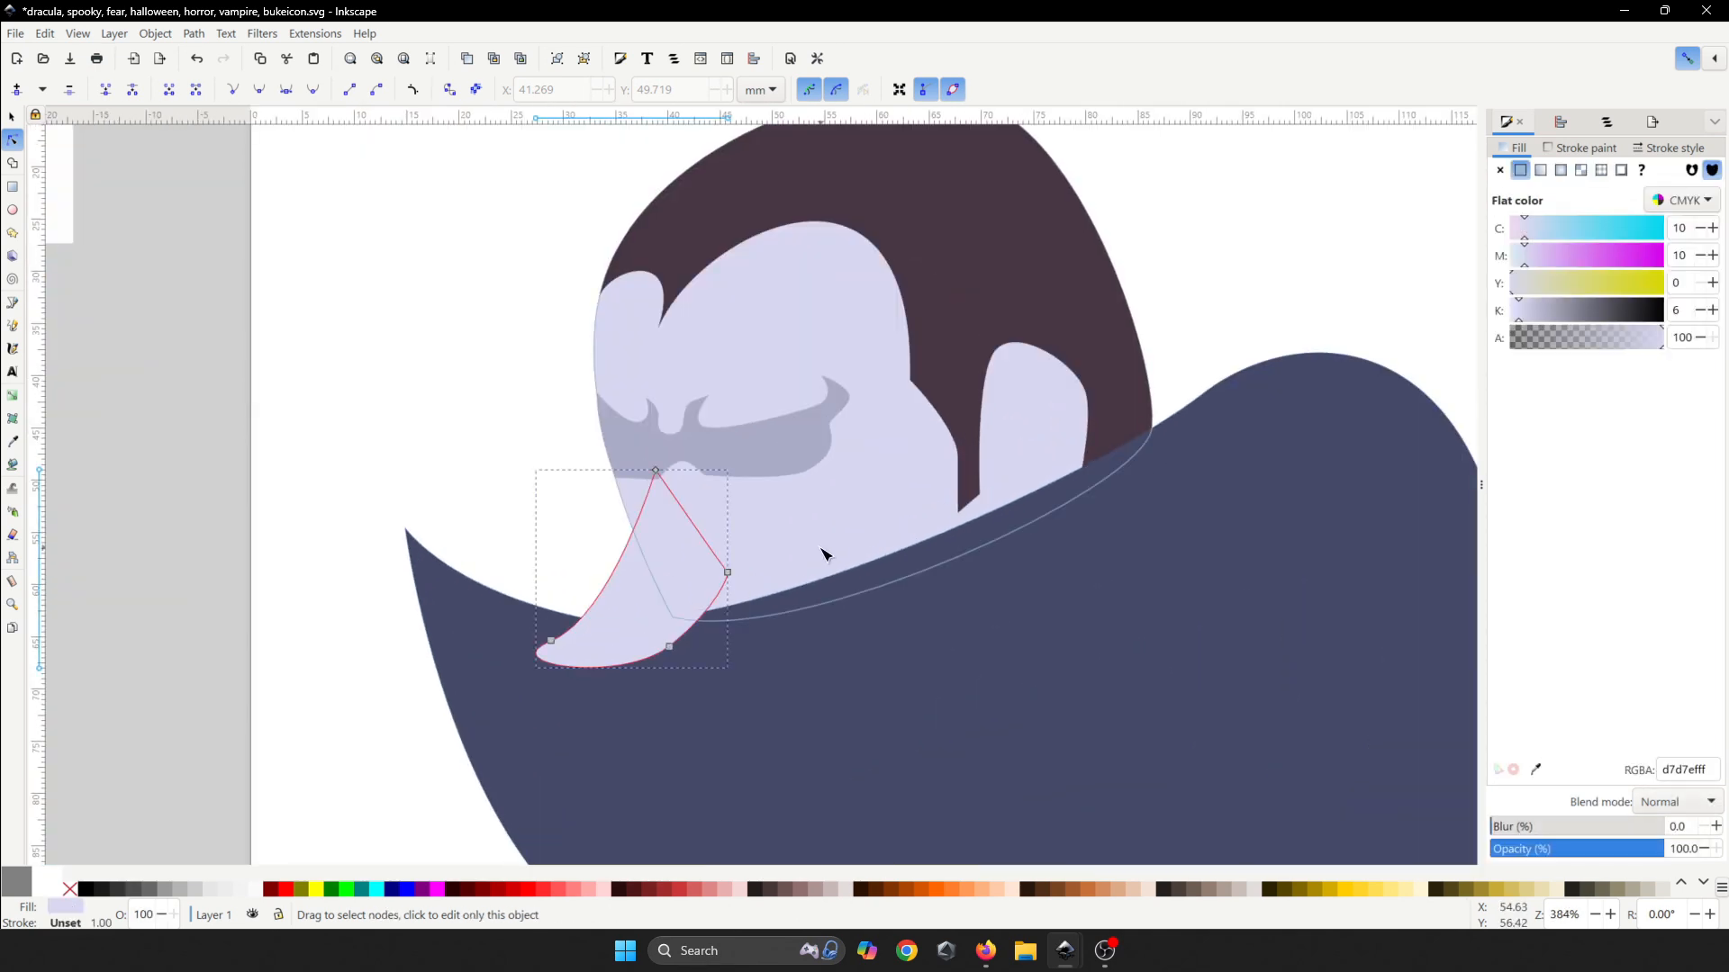
{"action": "scroll", "coordinate": [815, 554], "scroll_direction": "up", "scroll_amount": 2}
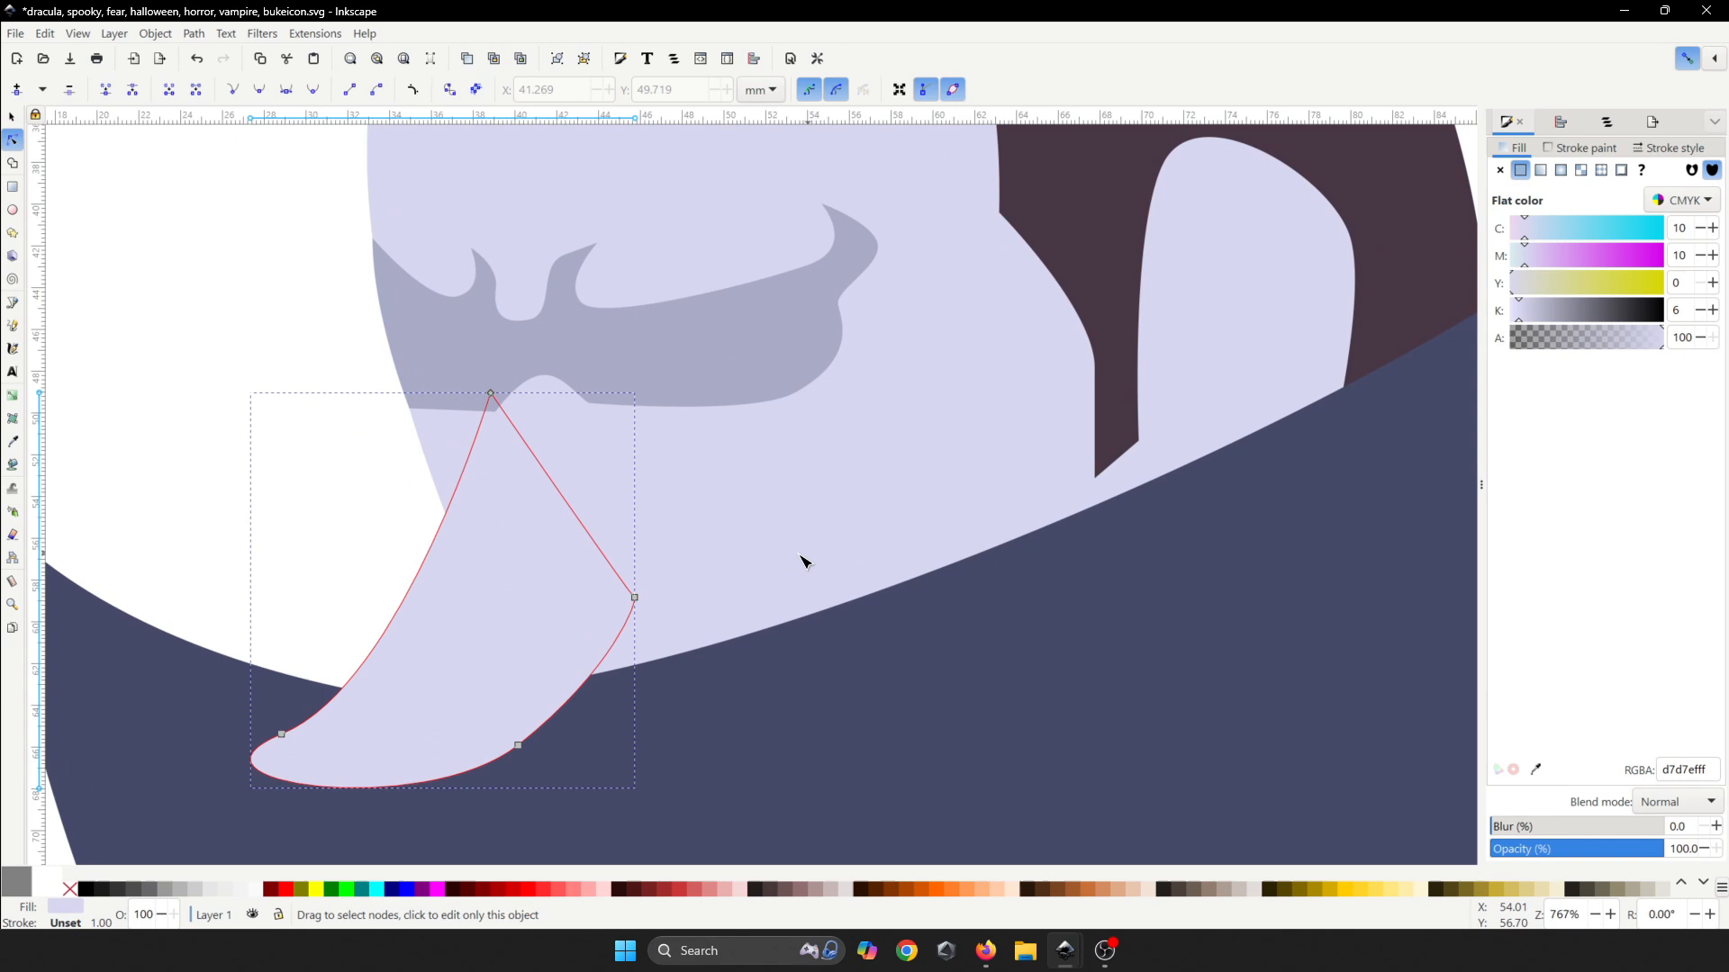
{"action": "left_click", "coordinate": [11, 304]}
{"action": "scroll", "coordinate": [660, 586], "scroll_direction": "down", "scroll_amount": 2}
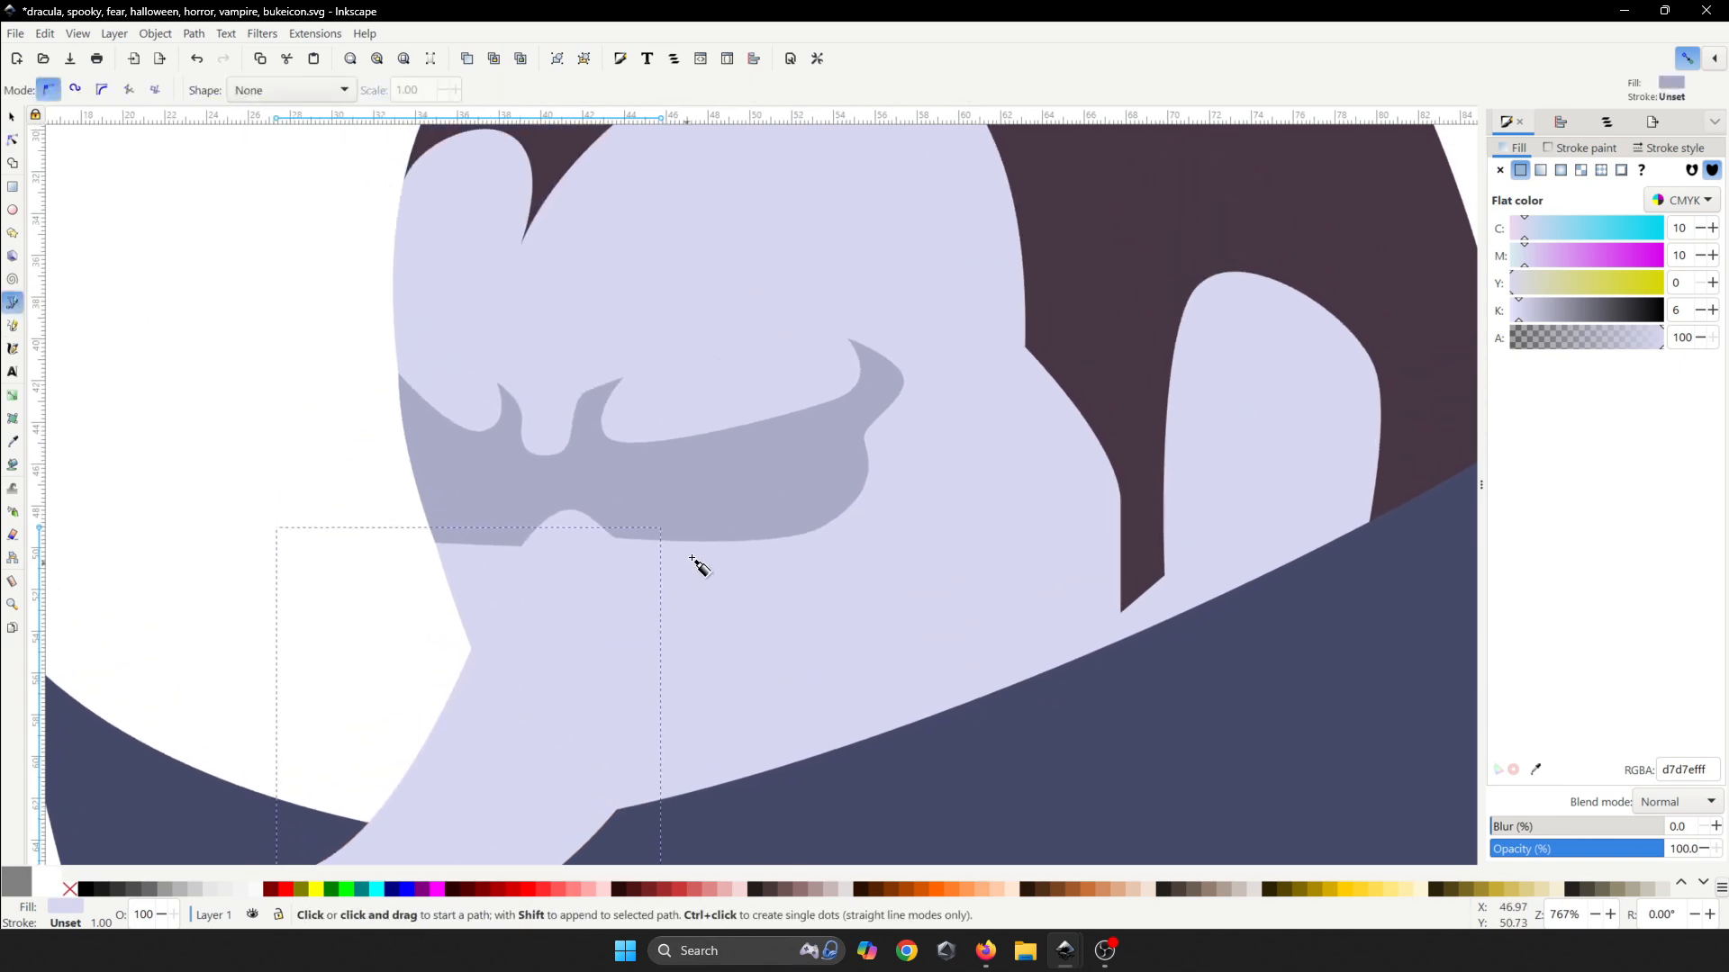
{"action": "scroll", "coordinate": [699, 567], "scroll_direction": "down", "scroll_amount": 3}
{"action": "scroll", "coordinate": [756, 549], "scroll_direction": "up", "scroll_amount": 3}
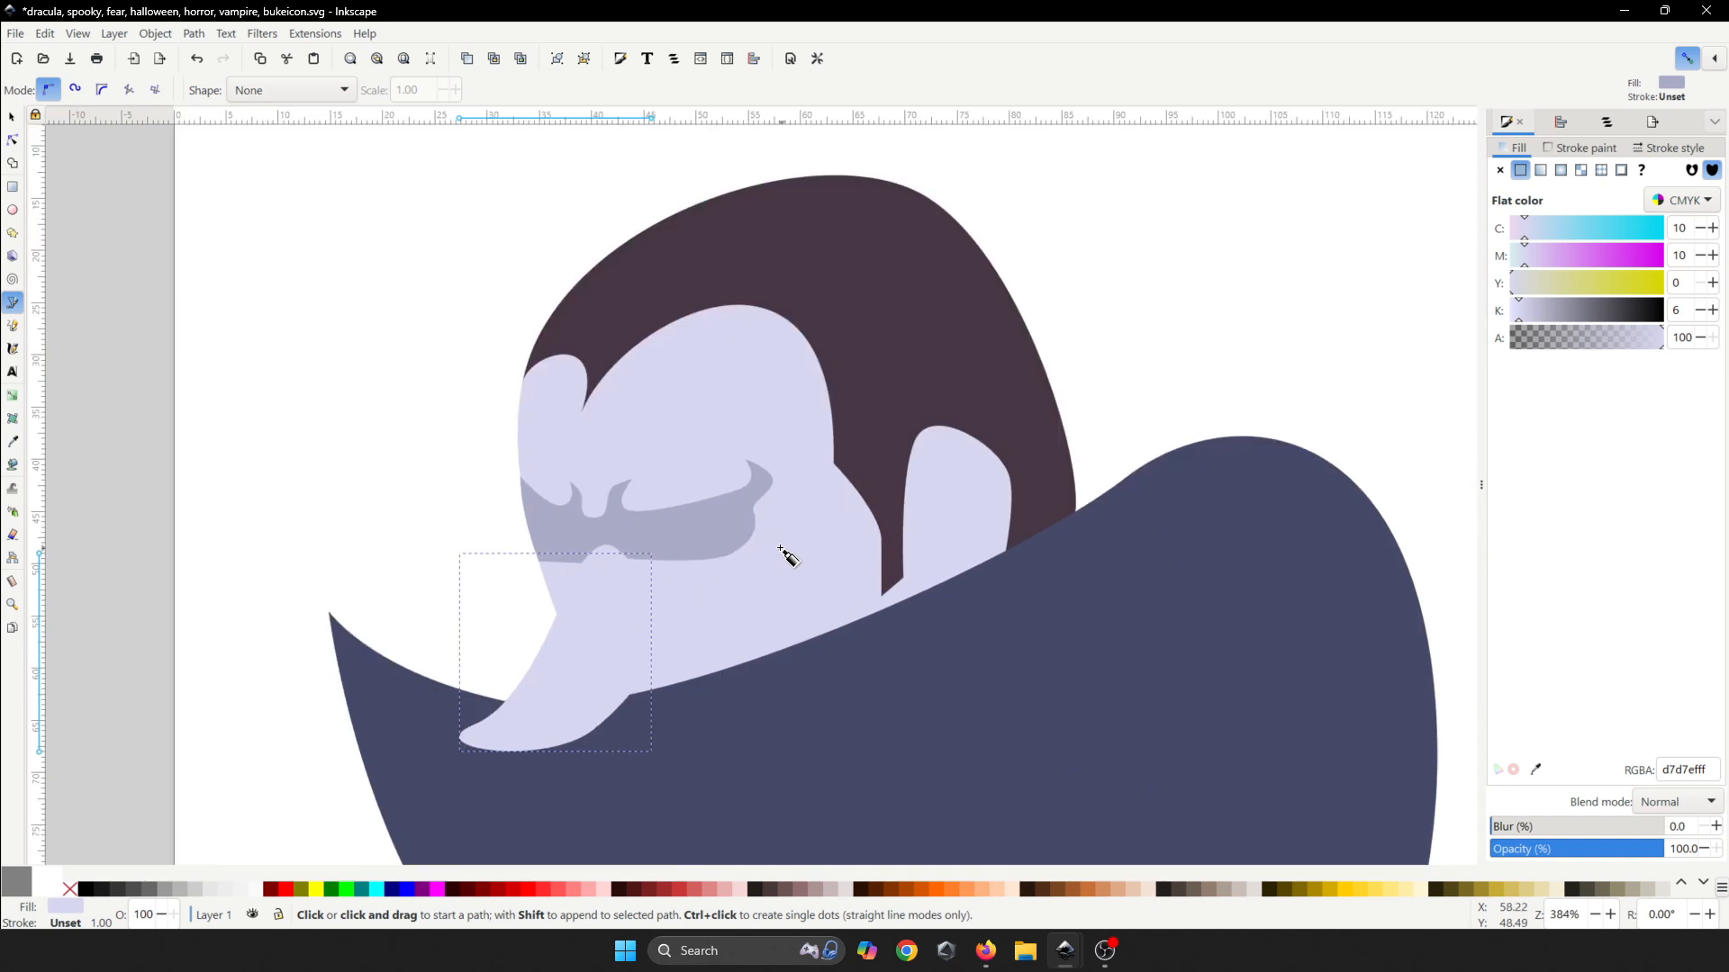
{"action": "scroll", "coordinate": [965, 553], "scroll_direction": "up", "scroll_amount": 2}
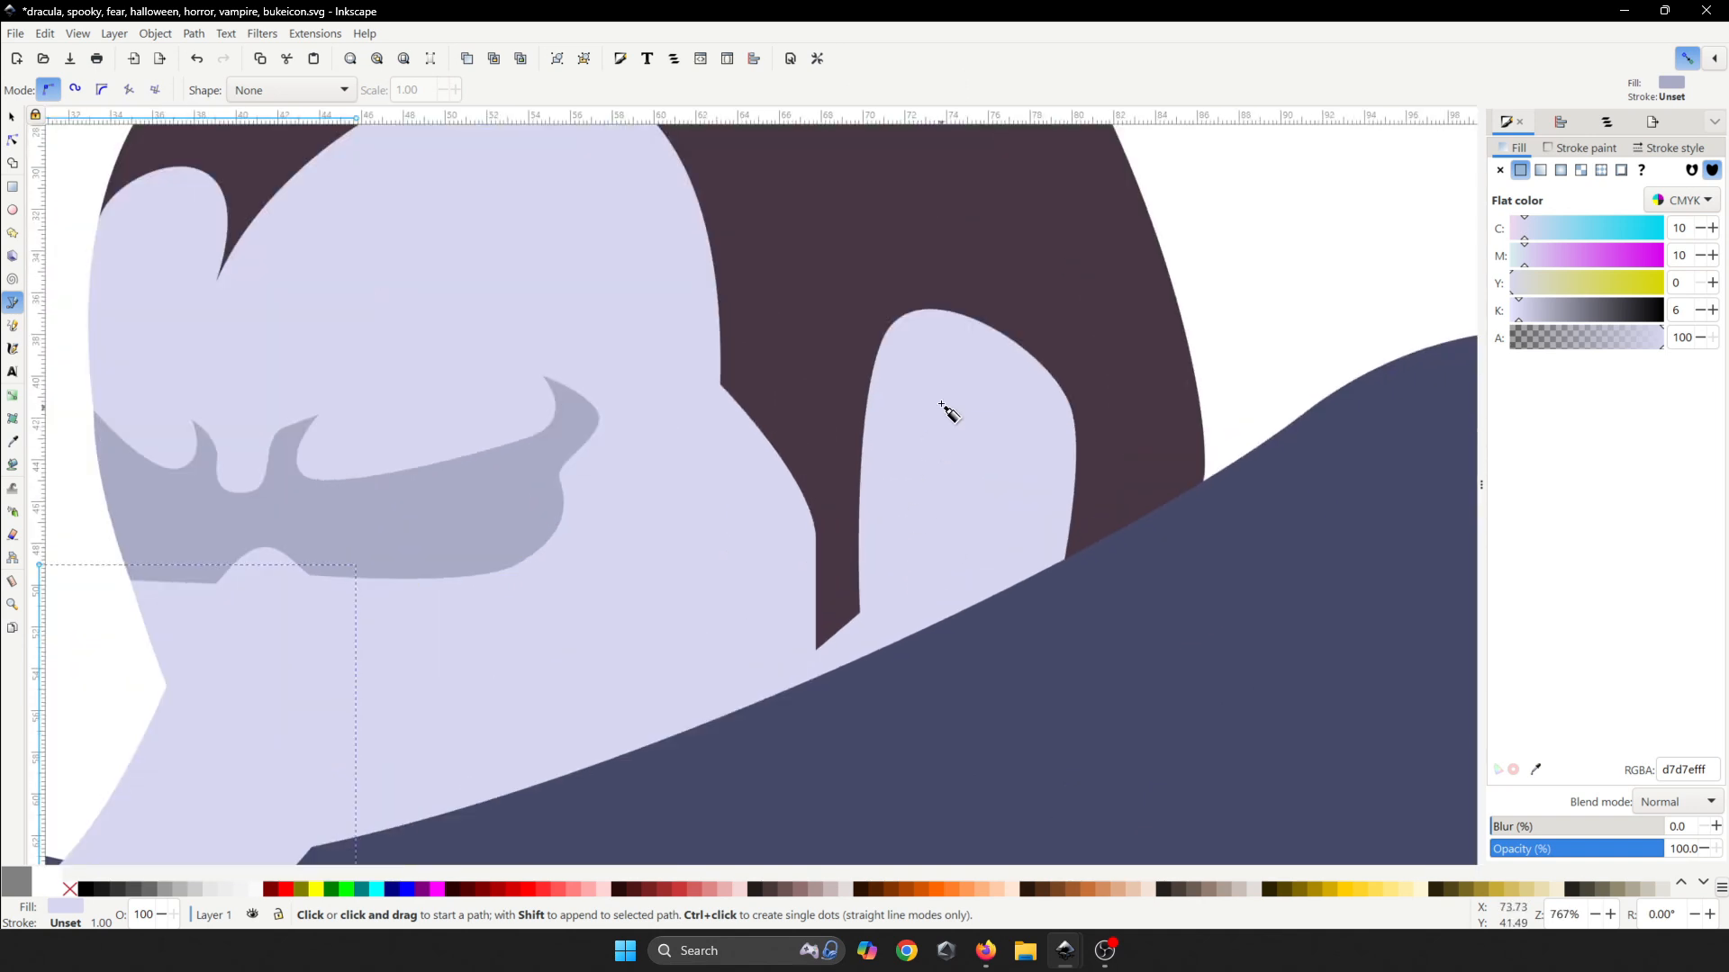
{"action": "left_click_drag", "start_coordinate": [926, 408], "coordinate": [768, 500]}
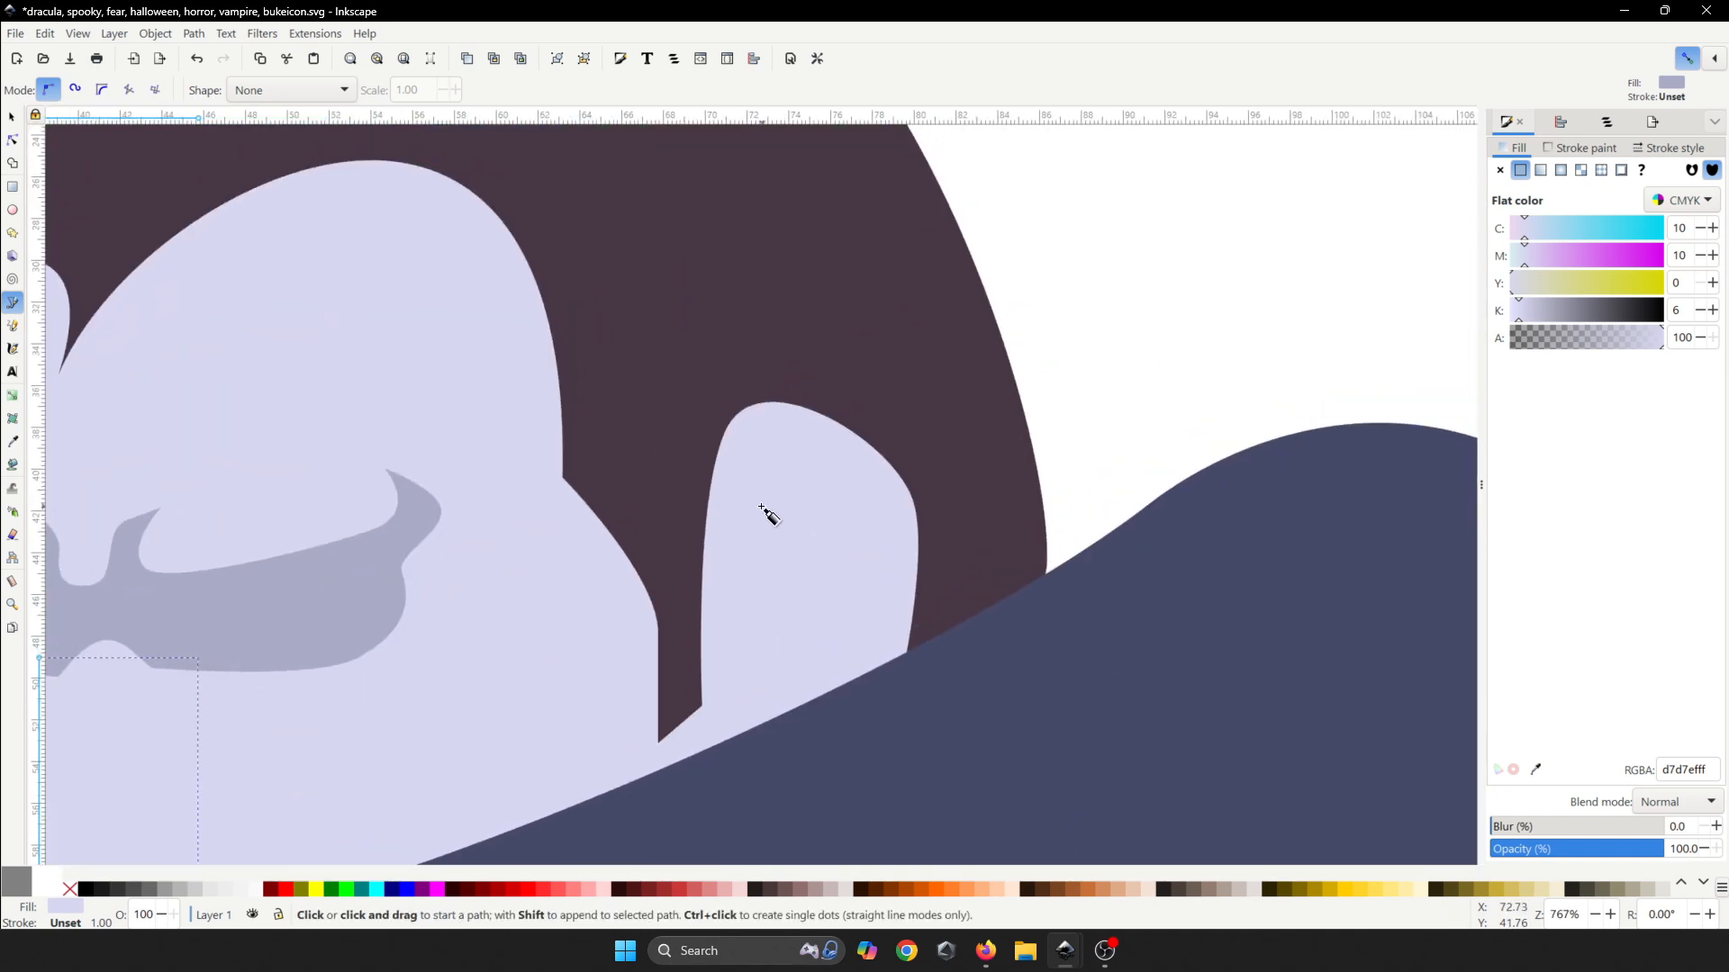
{"action": "key", "text": "alt+Tab"}
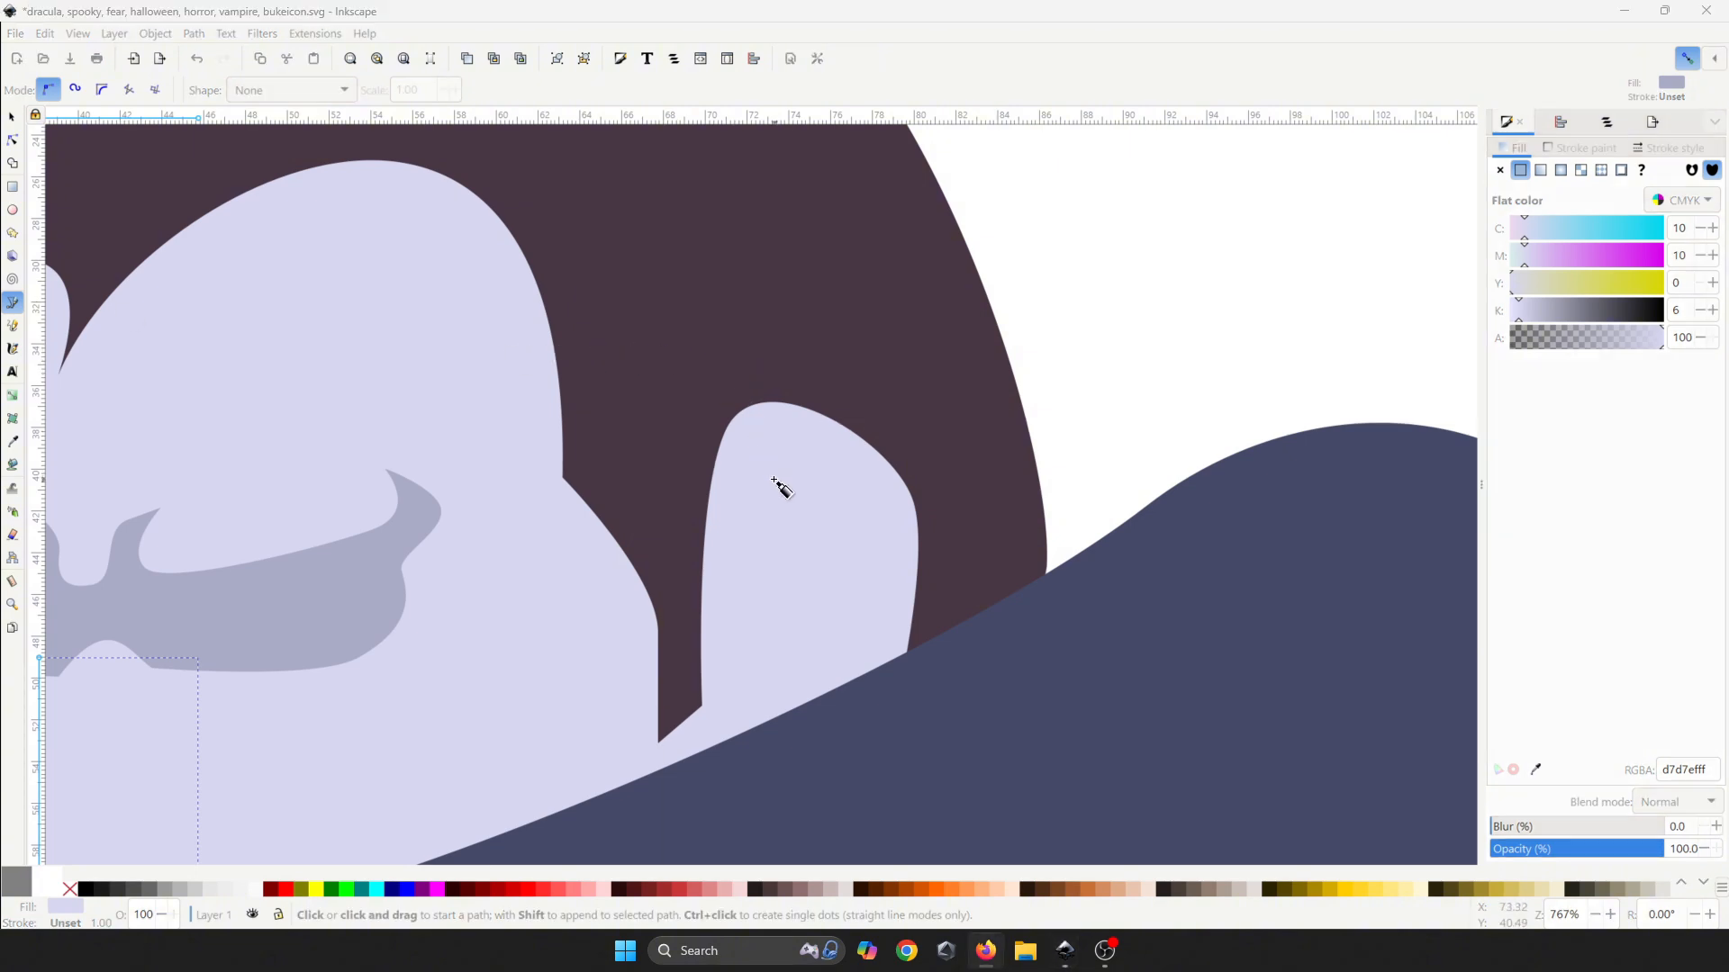
- Draw a closed pointed ear outline and fill it with the face's pale lavender d7d7ef
{"action": "left_click_drag", "start_coordinate": [741, 490], "coordinate": [742, 469]}
{"action": "left_click_drag", "start_coordinate": [1056, 230], "coordinate": [1166, 223]}
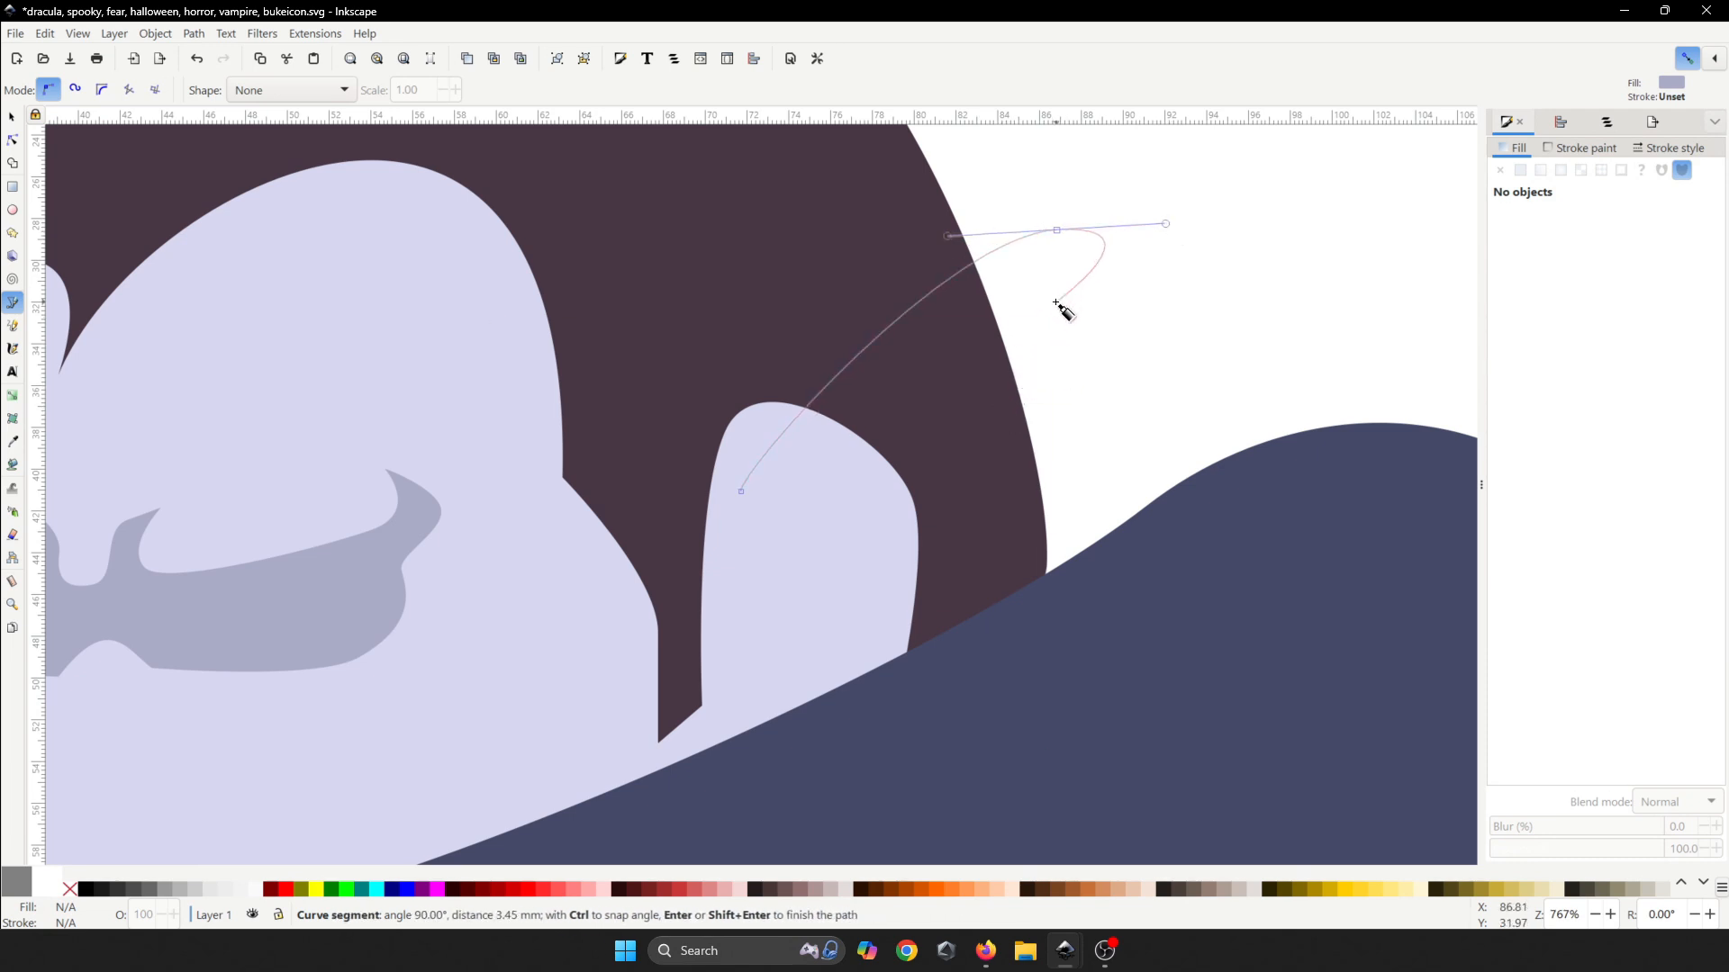
{"action": "left_click_drag", "start_coordinate": [1021, 399], "coordinate": [988, 515]}
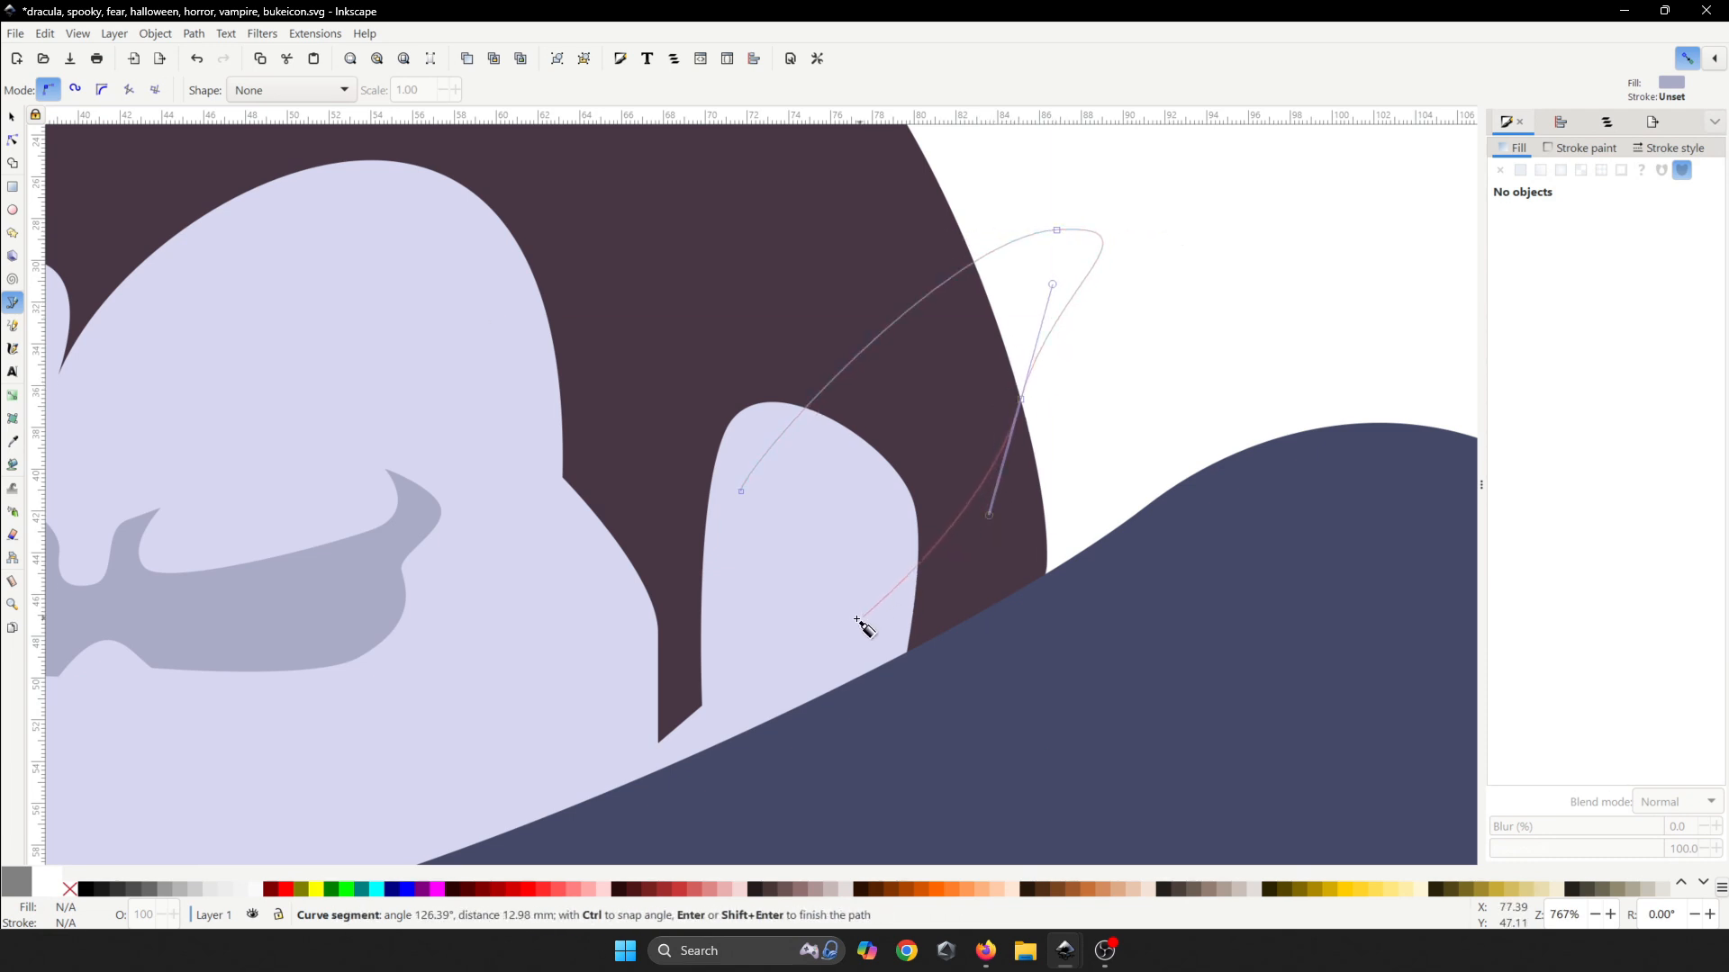
{"action": "left_click_drag", "start_coordinate": [852, 621], "coordinate": [761, 657]}
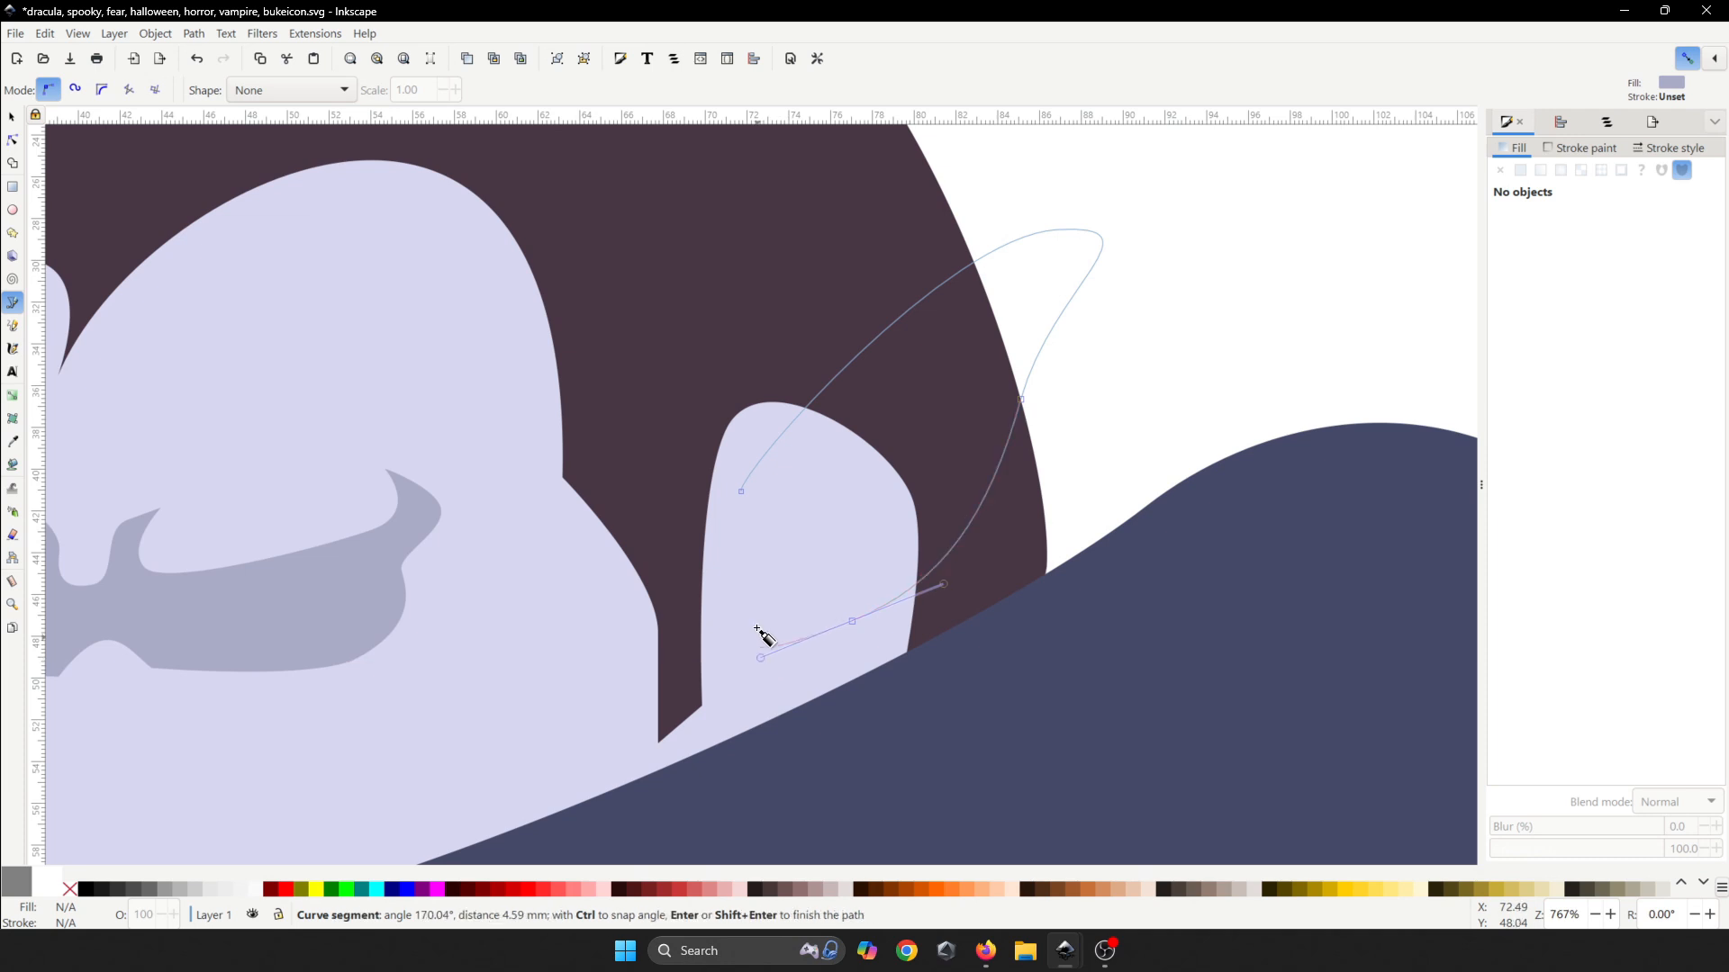
{"action": "left_click", "coordinate": [741, 492]}
{"action": "scroll", "coordinate": [984, 444], "scroll_direction": "down", "scroll_amount": 4}
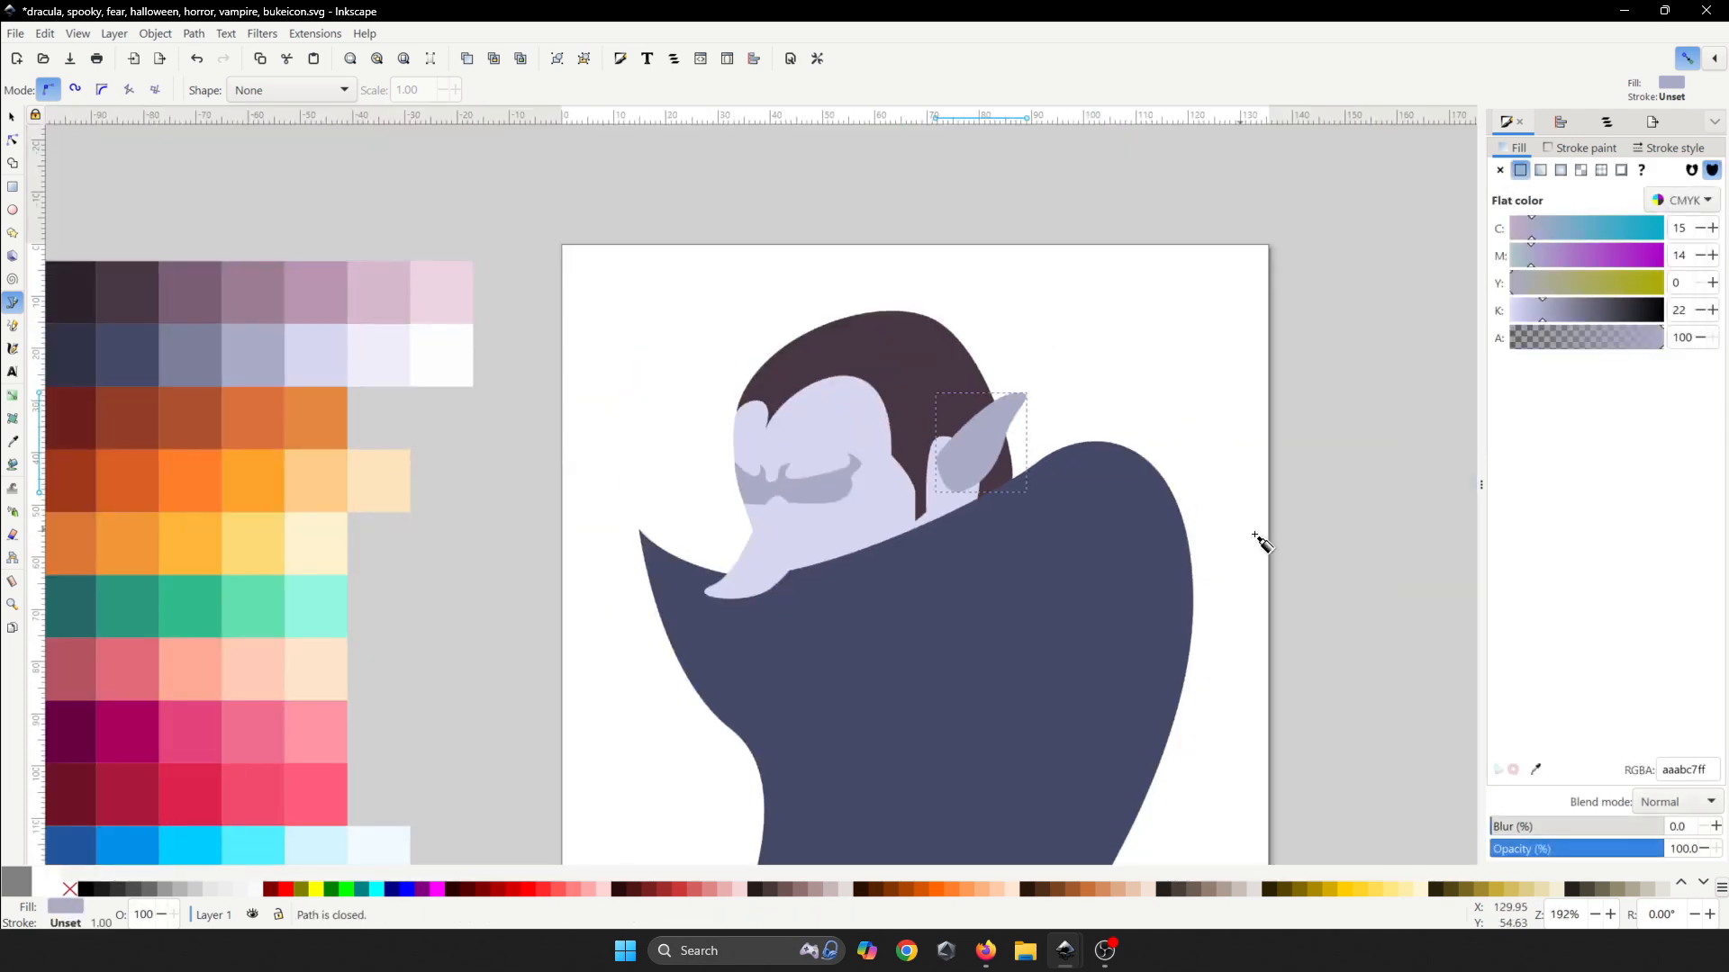
{"action": "left_click", "coordinate": [1536, 769]}
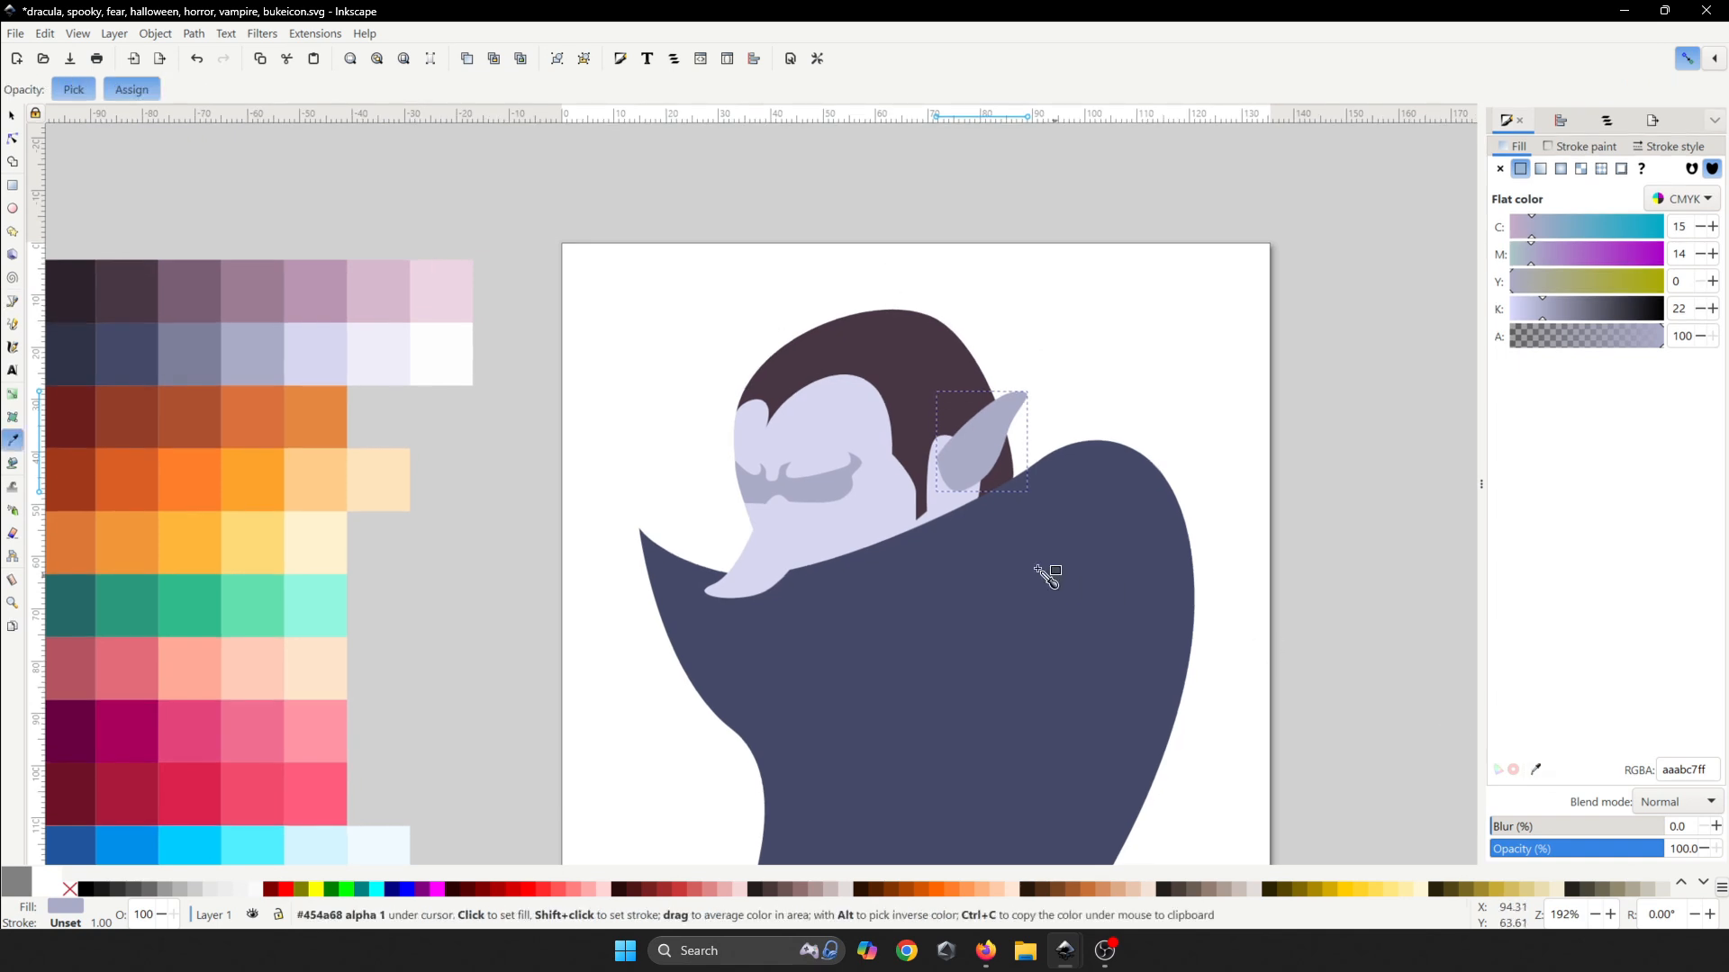
{"action": "left_click", "coordinate": [857, 402]}
- Start the inner-ear outline, curving it up toward the ear tip and back down
{"action": "scroll", "coordinate": [963, 459], "scroll_direction": "up", "scroll_amount": 3}
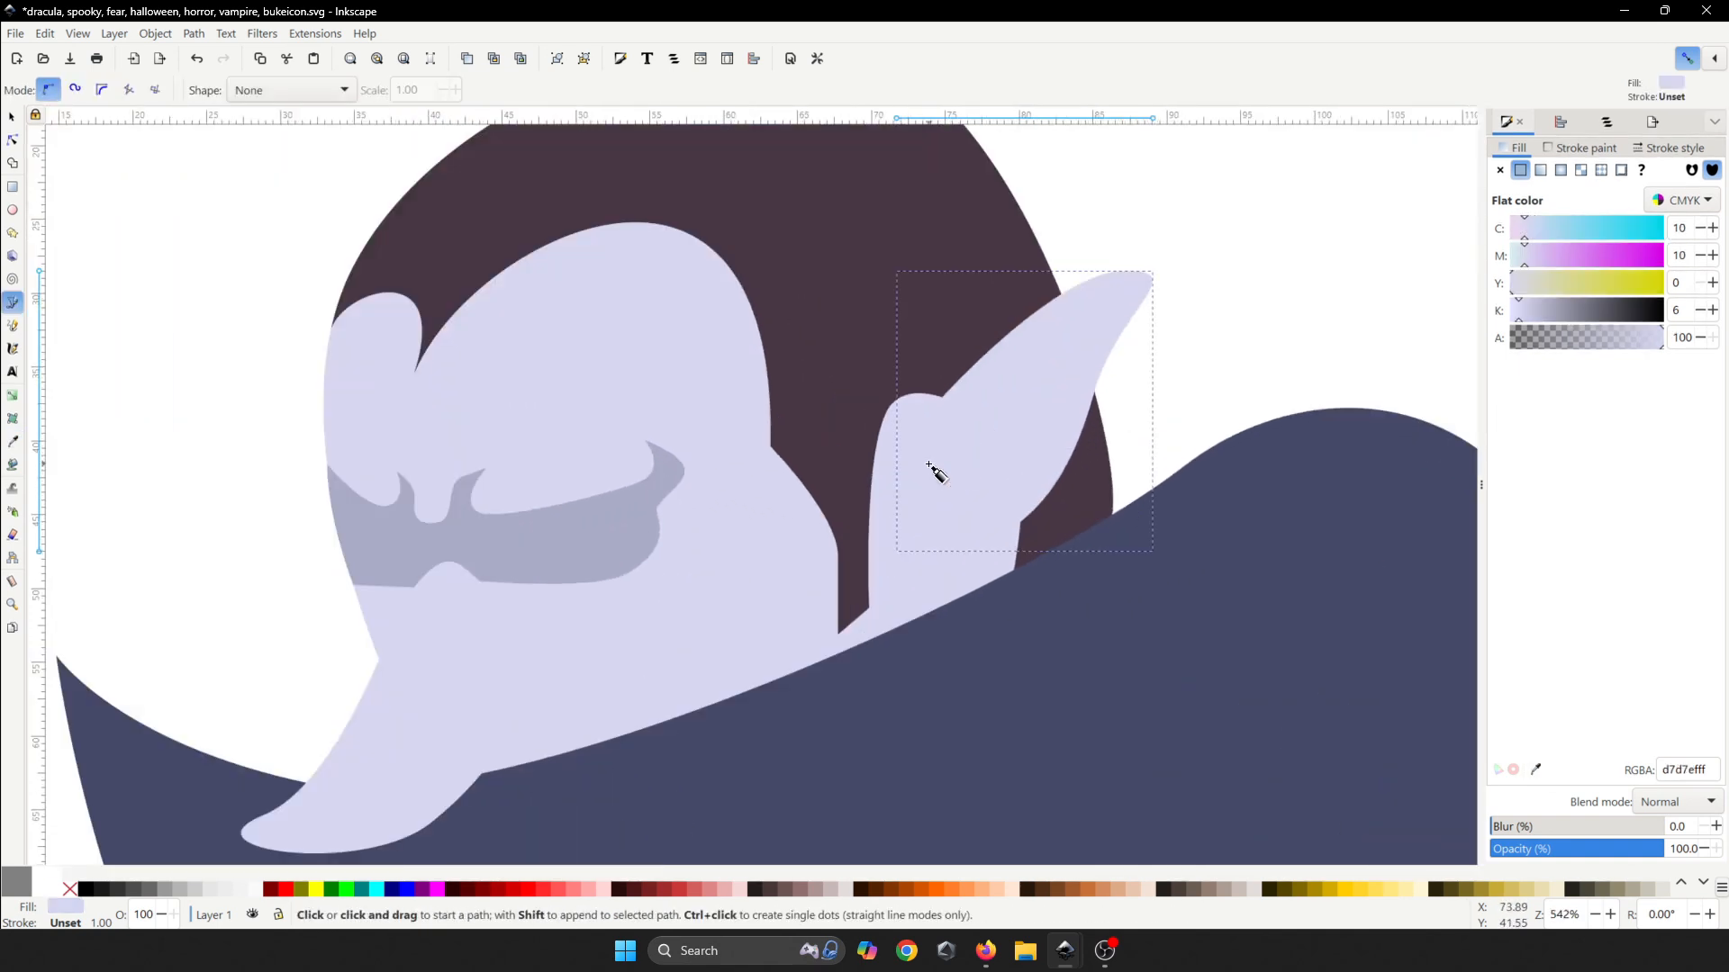
{"action": "left_click", "coordinate": [942, 486]}
{"action": "scroll", "coordinate": [958, 416], "scroll_direction": "up", "scroll_amount": 1}
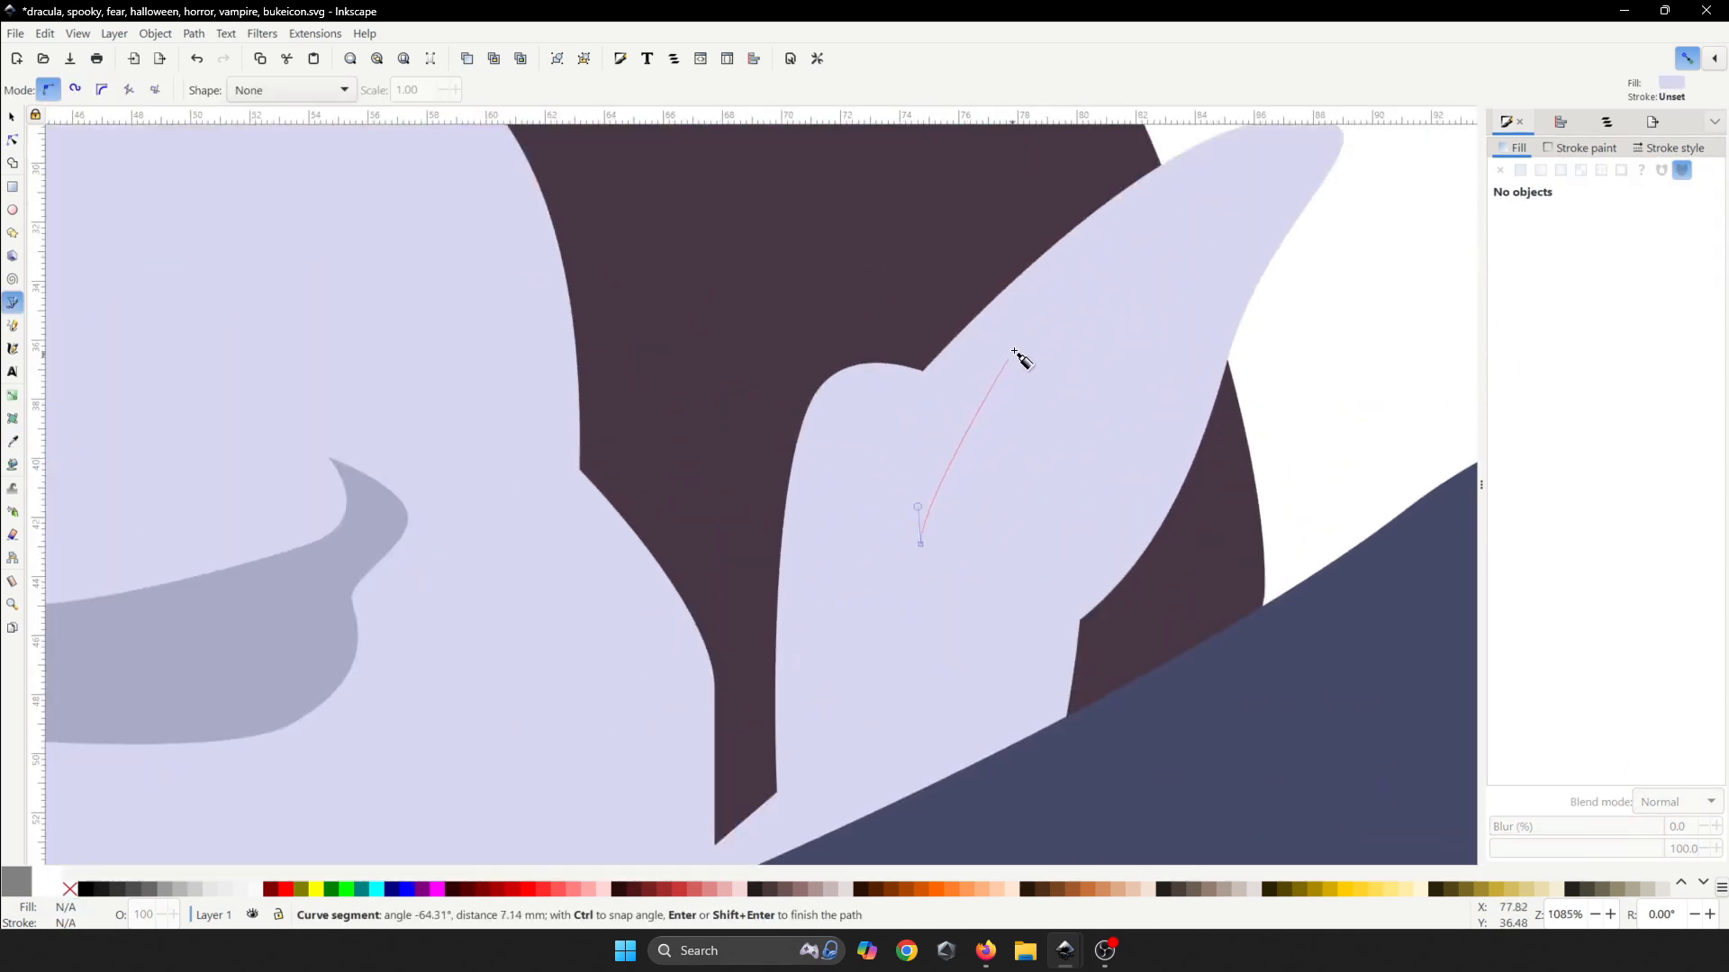
{"action": "left_click", "coordinate": [1085, 270]}
{"action": "scroll", "coordinate": [1085, 270], "scroll_direction": "up", "scroll_amount": 1}
{"action": "left_click_drag", "start_coordinate": [970, 373], "coordinate": [990, 382]}
{"action": "left_click_drag", "start_coordinate": [854, 465], "coordinate": [915, 461]}
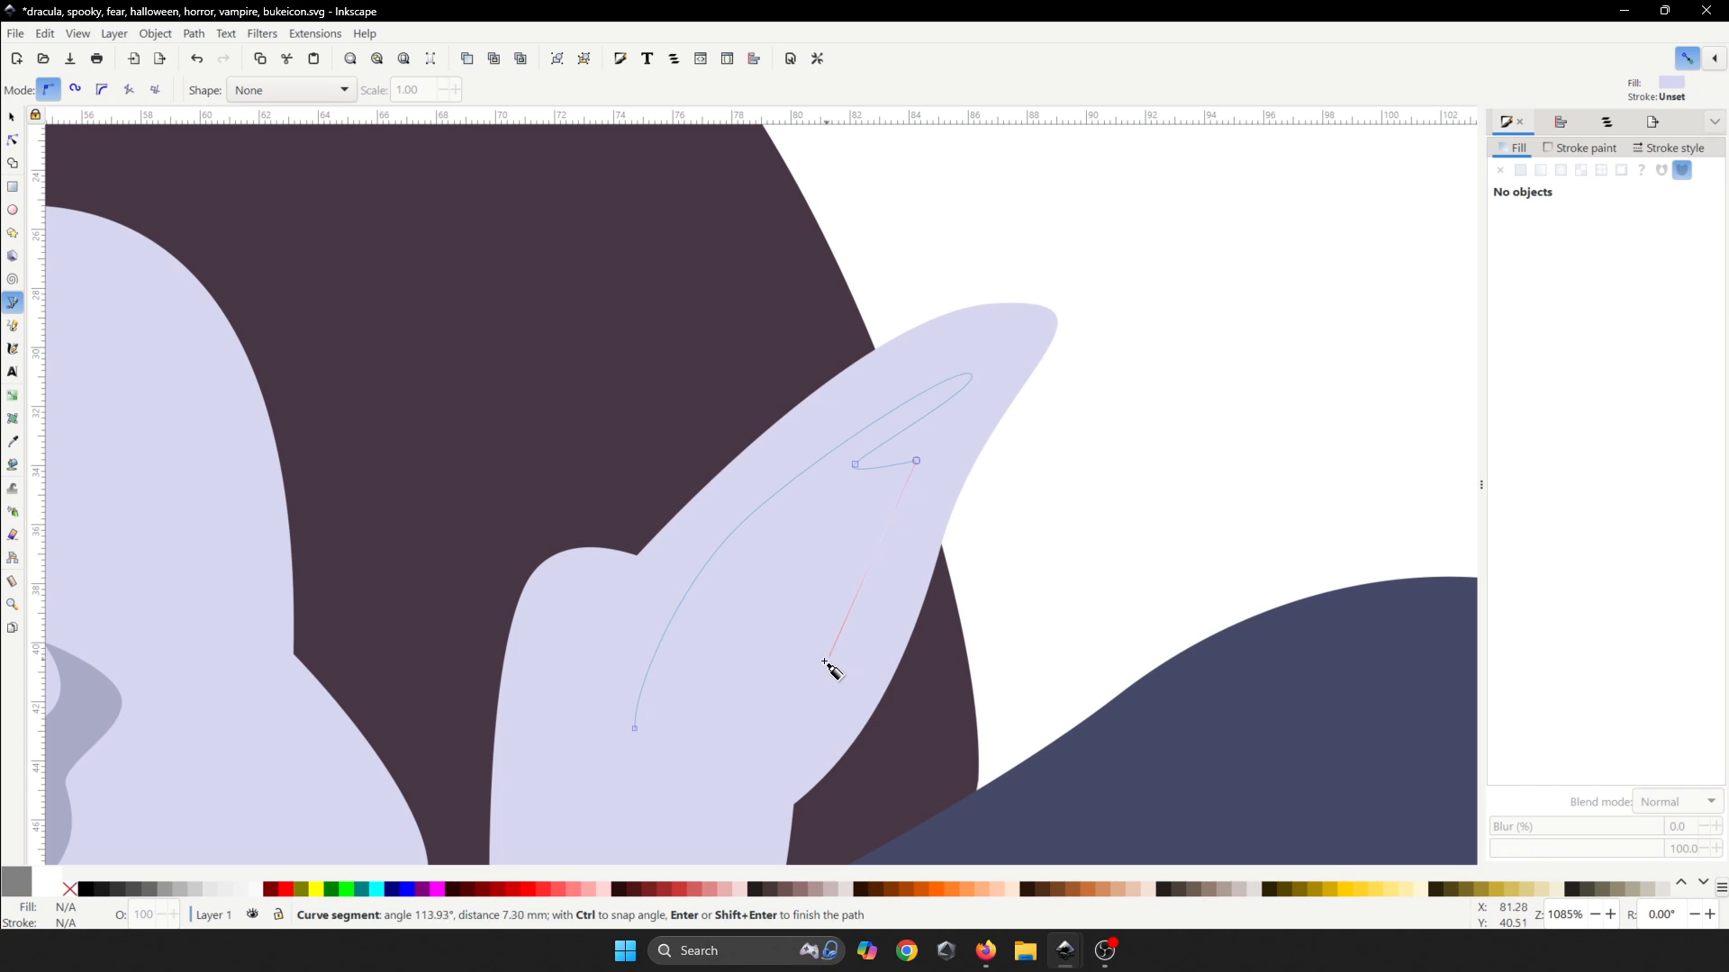
{"action": "left_click_drag", "start_coordinate": [823, 663], "coordinate": [750, 715]}
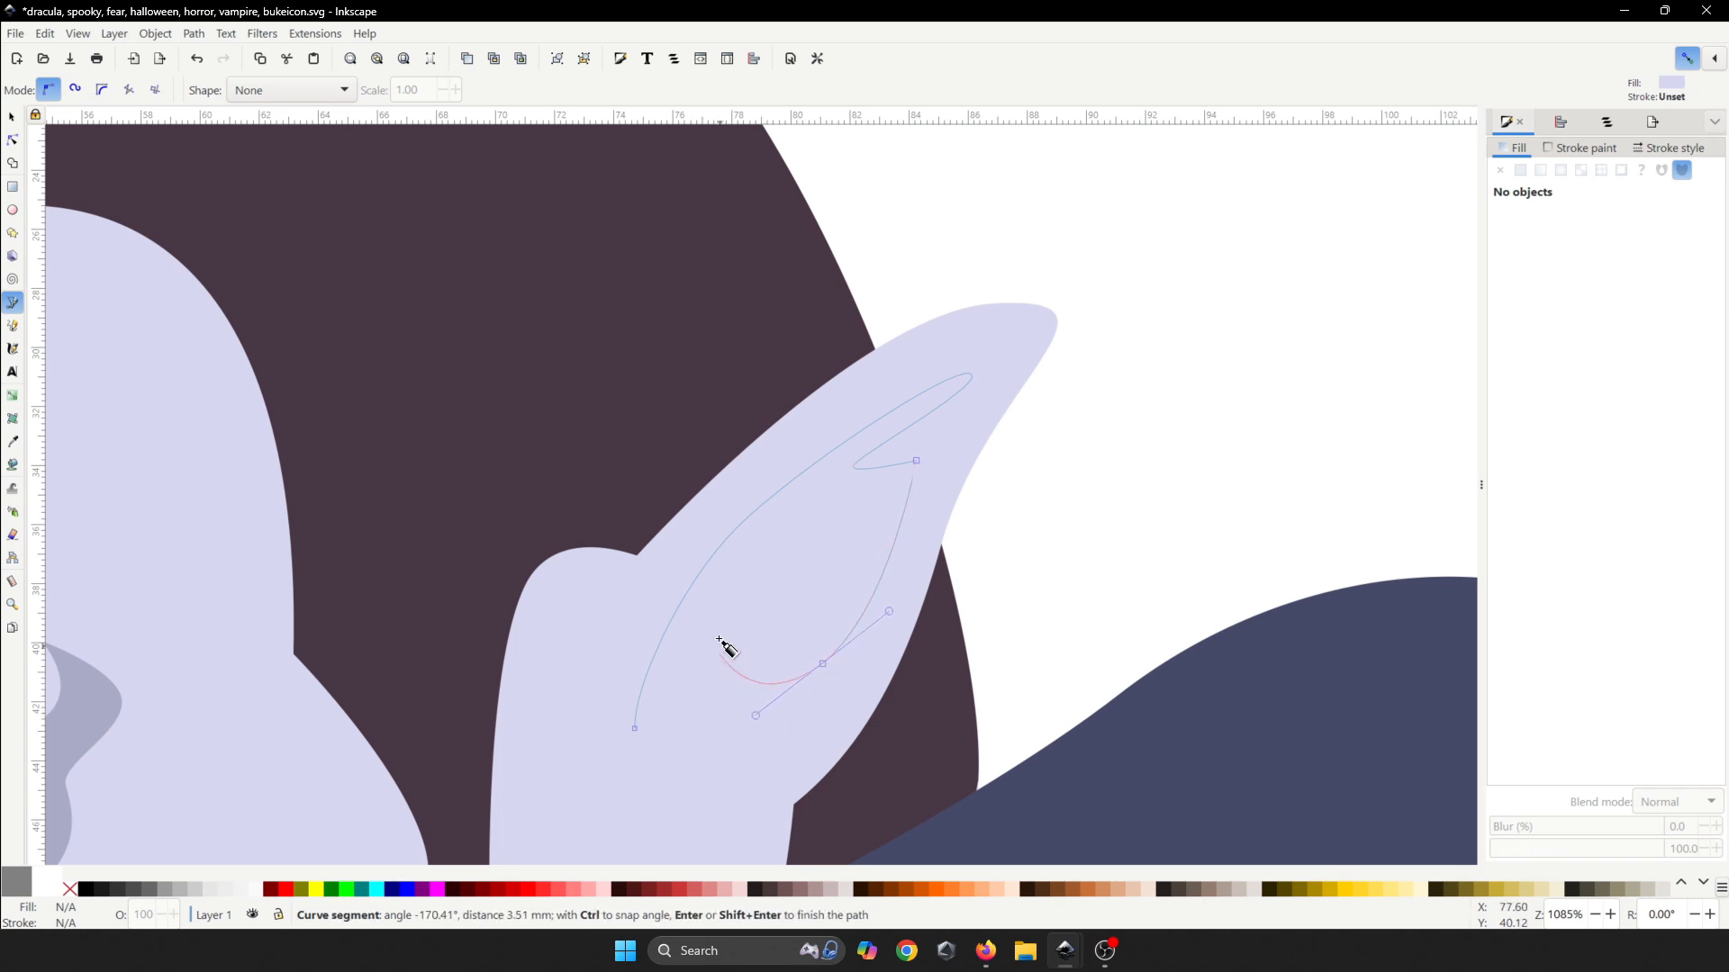
- Close the inner-ear shape and fill it with the mustache's grey-lavender
{"action": "left_click_drag", "start_coordinate": [779, 545], "coordinate": [797, 531]}
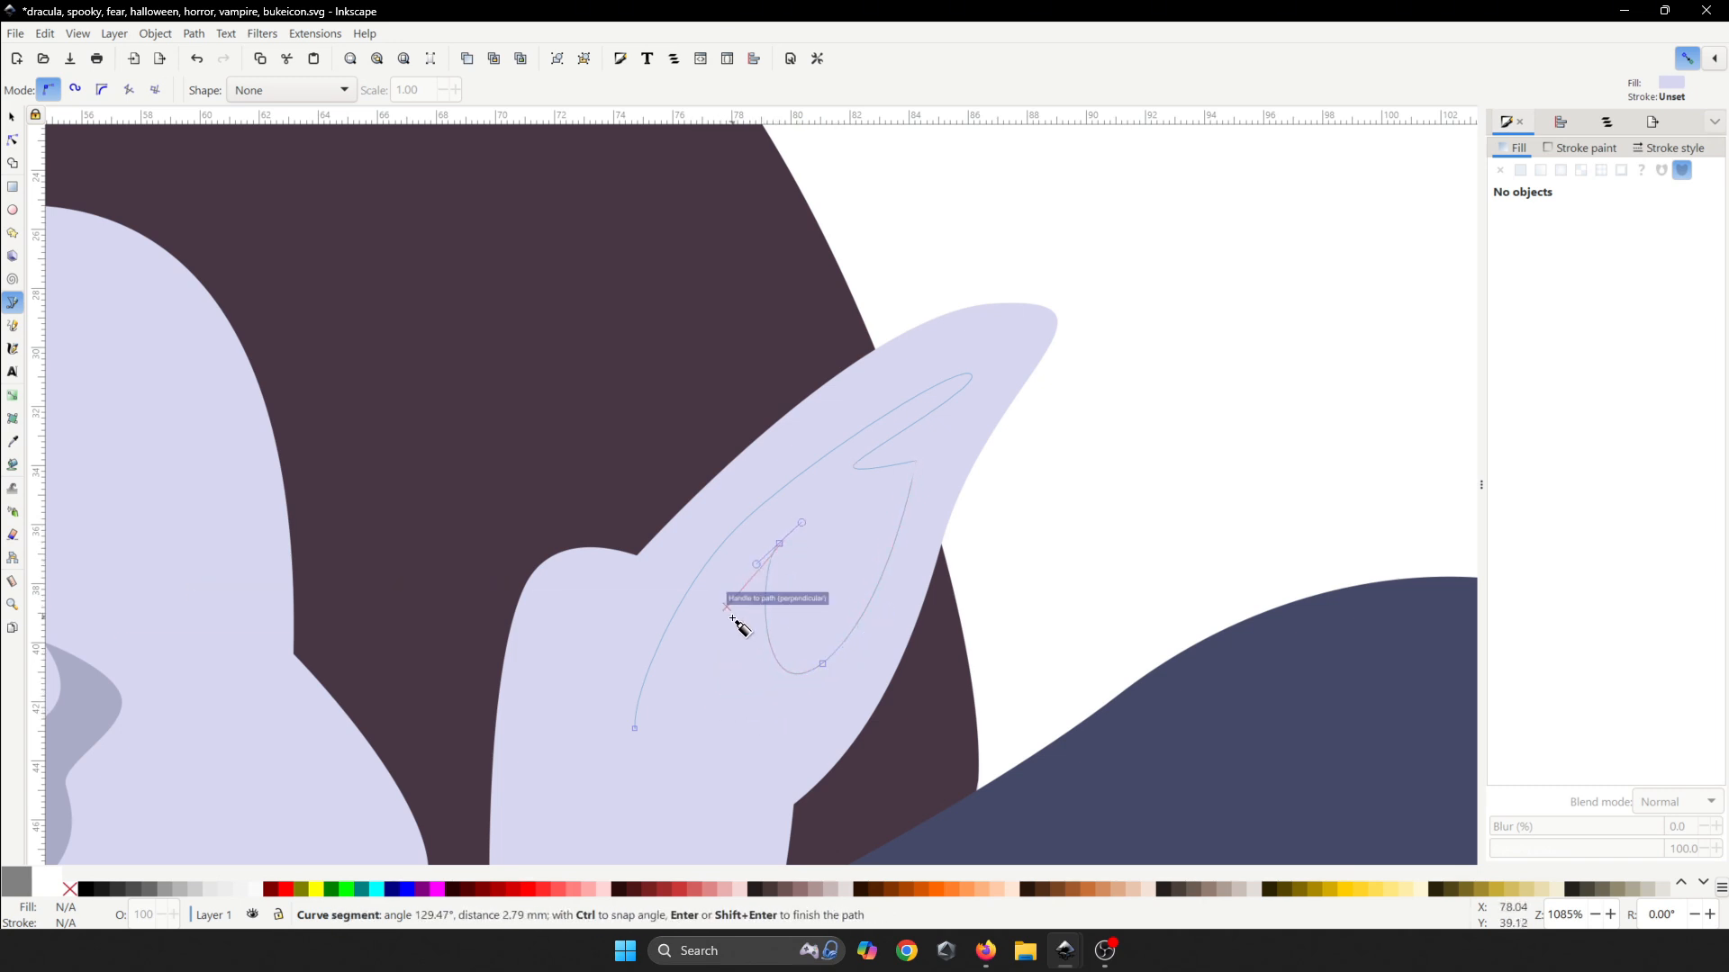
{"action": "left_click_drag", "start_coordinate": [732, 636], "coordinate": [748, 687]}
{"action": "left_click", "coordinate": [821, 692]}
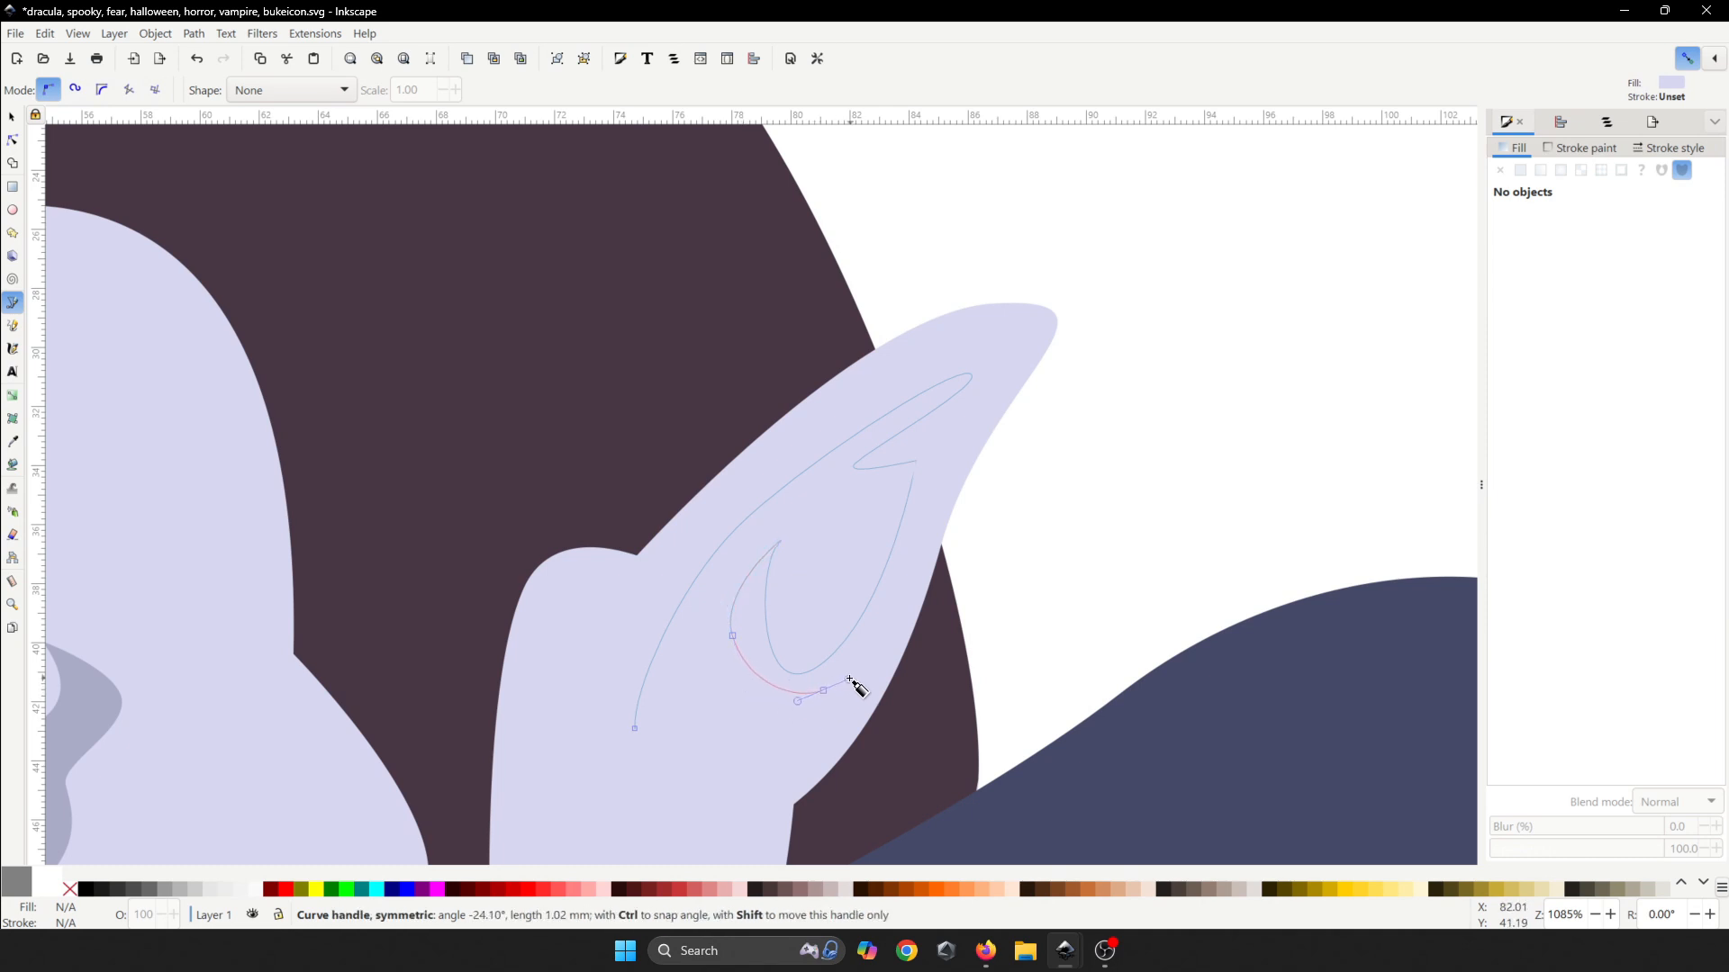
{"action": "left_click_drag", "start_coordinate": [720, 769], "coordinate": [653, 774]}
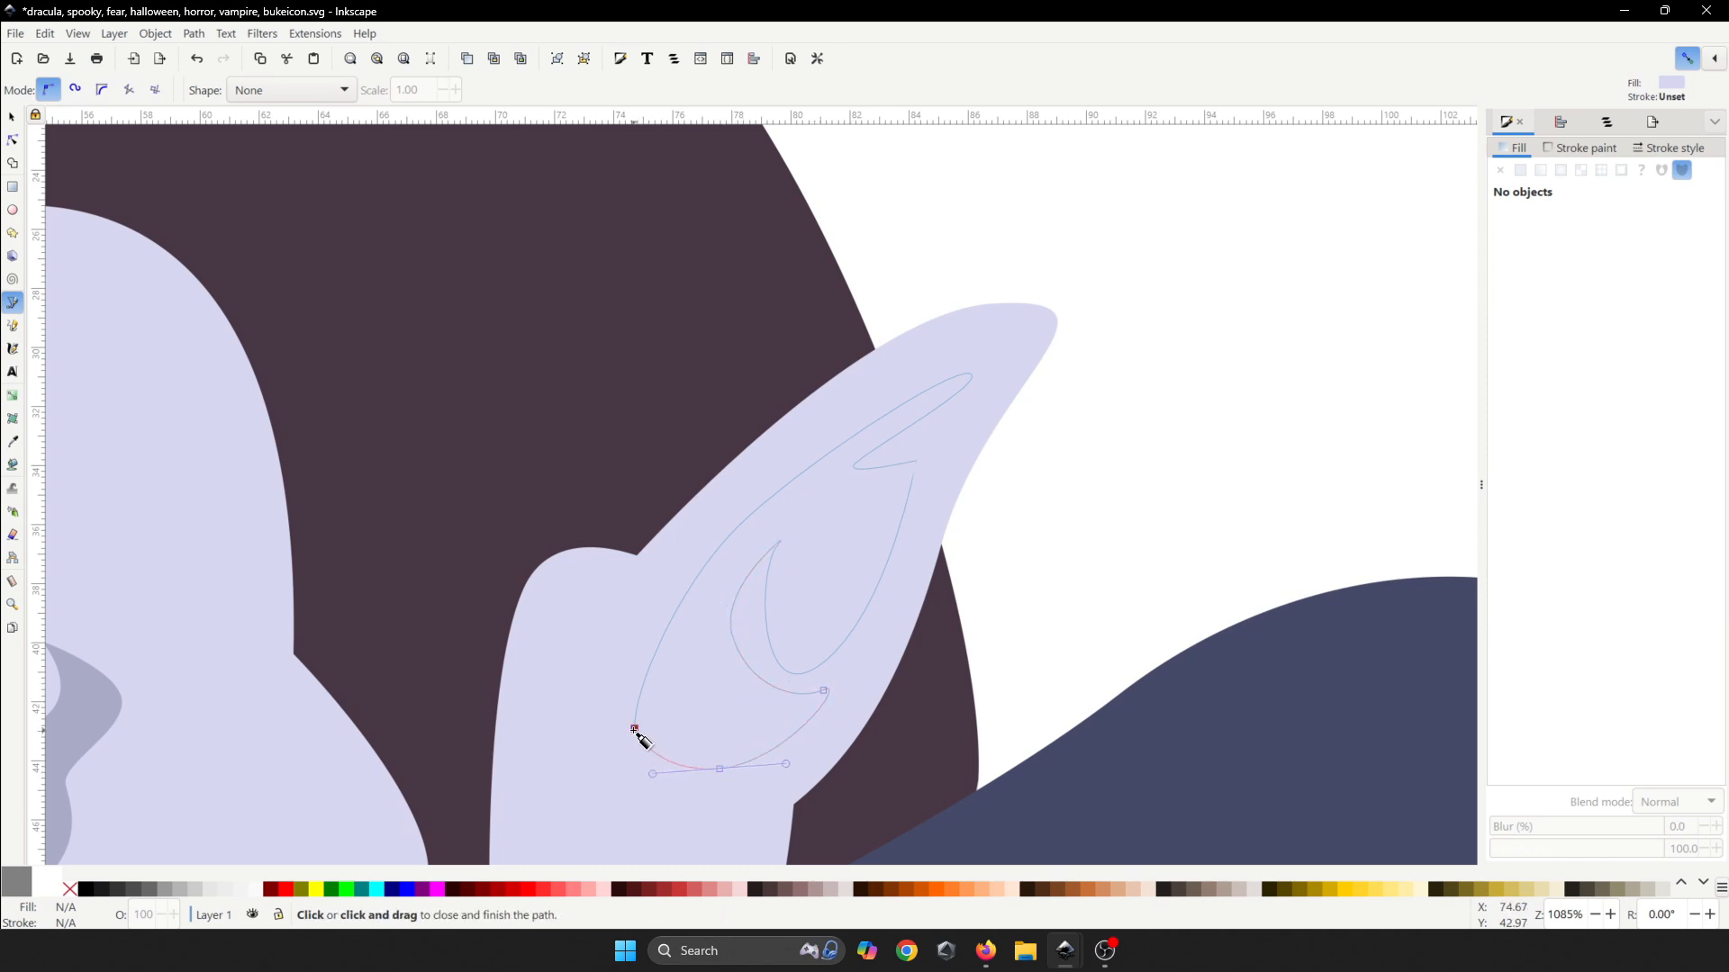
{"action": "left_click", "coordinate": [634, 731]}
{"action": "scroll", "coordinate": [775, 509], "scroll_direction": "down", "scroll_amount": 5}
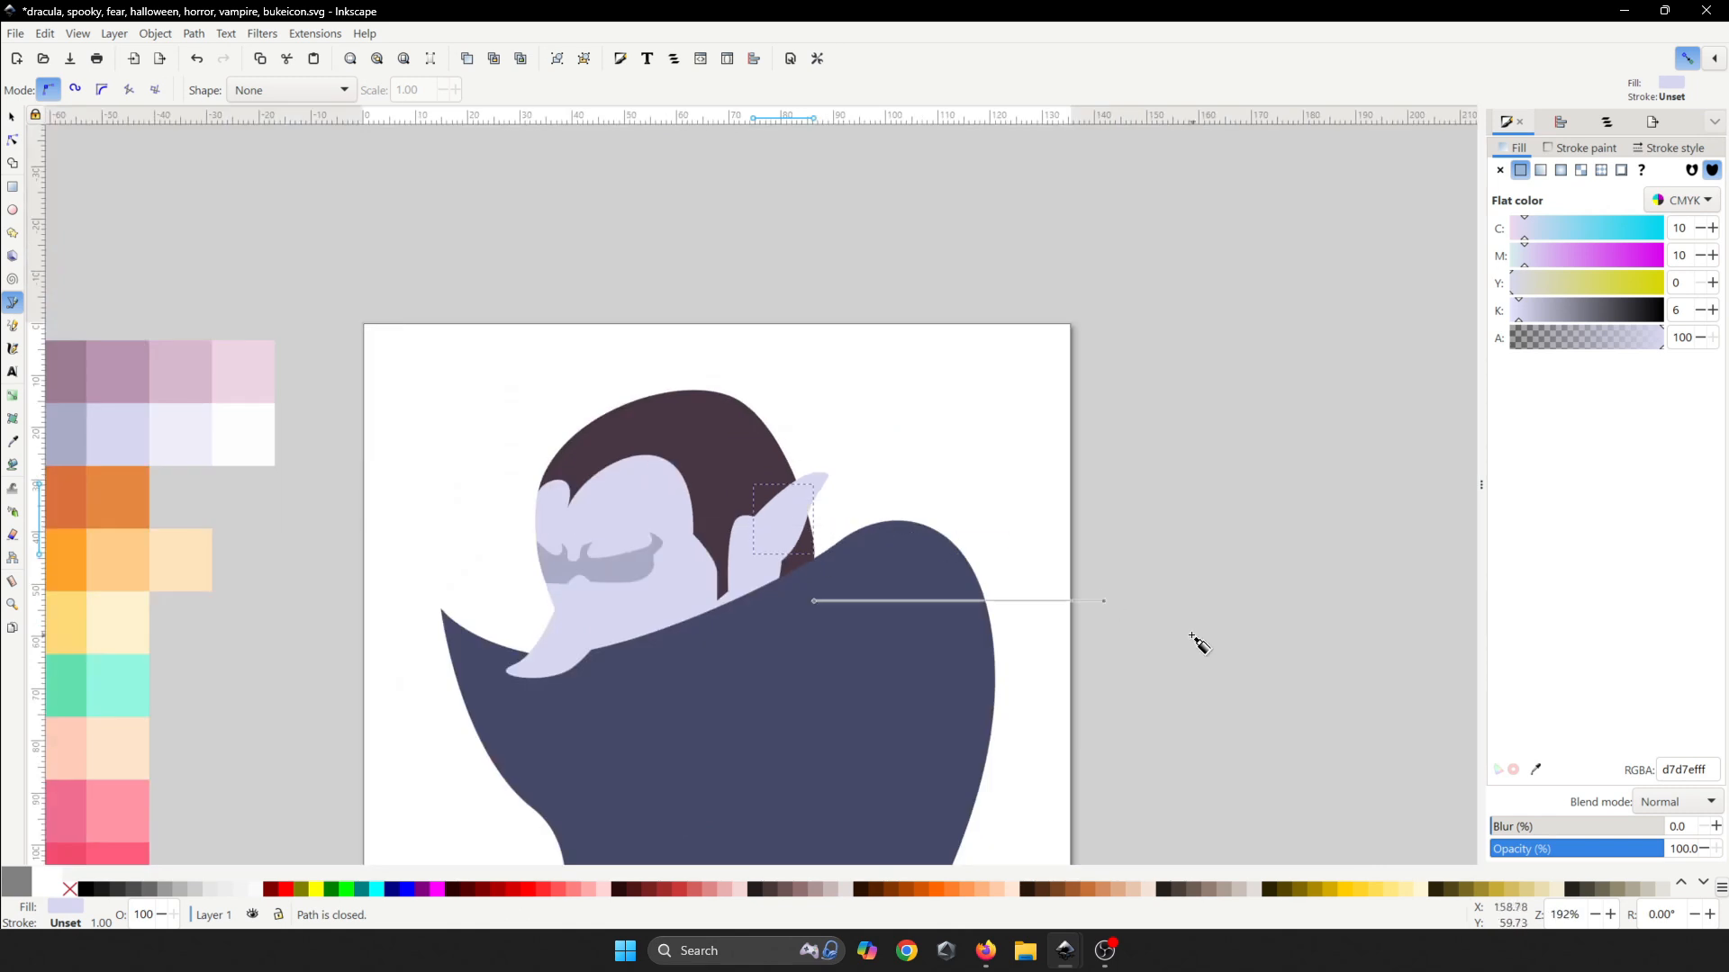
{"action": "left_click", "coordinate": [1533, 771]}
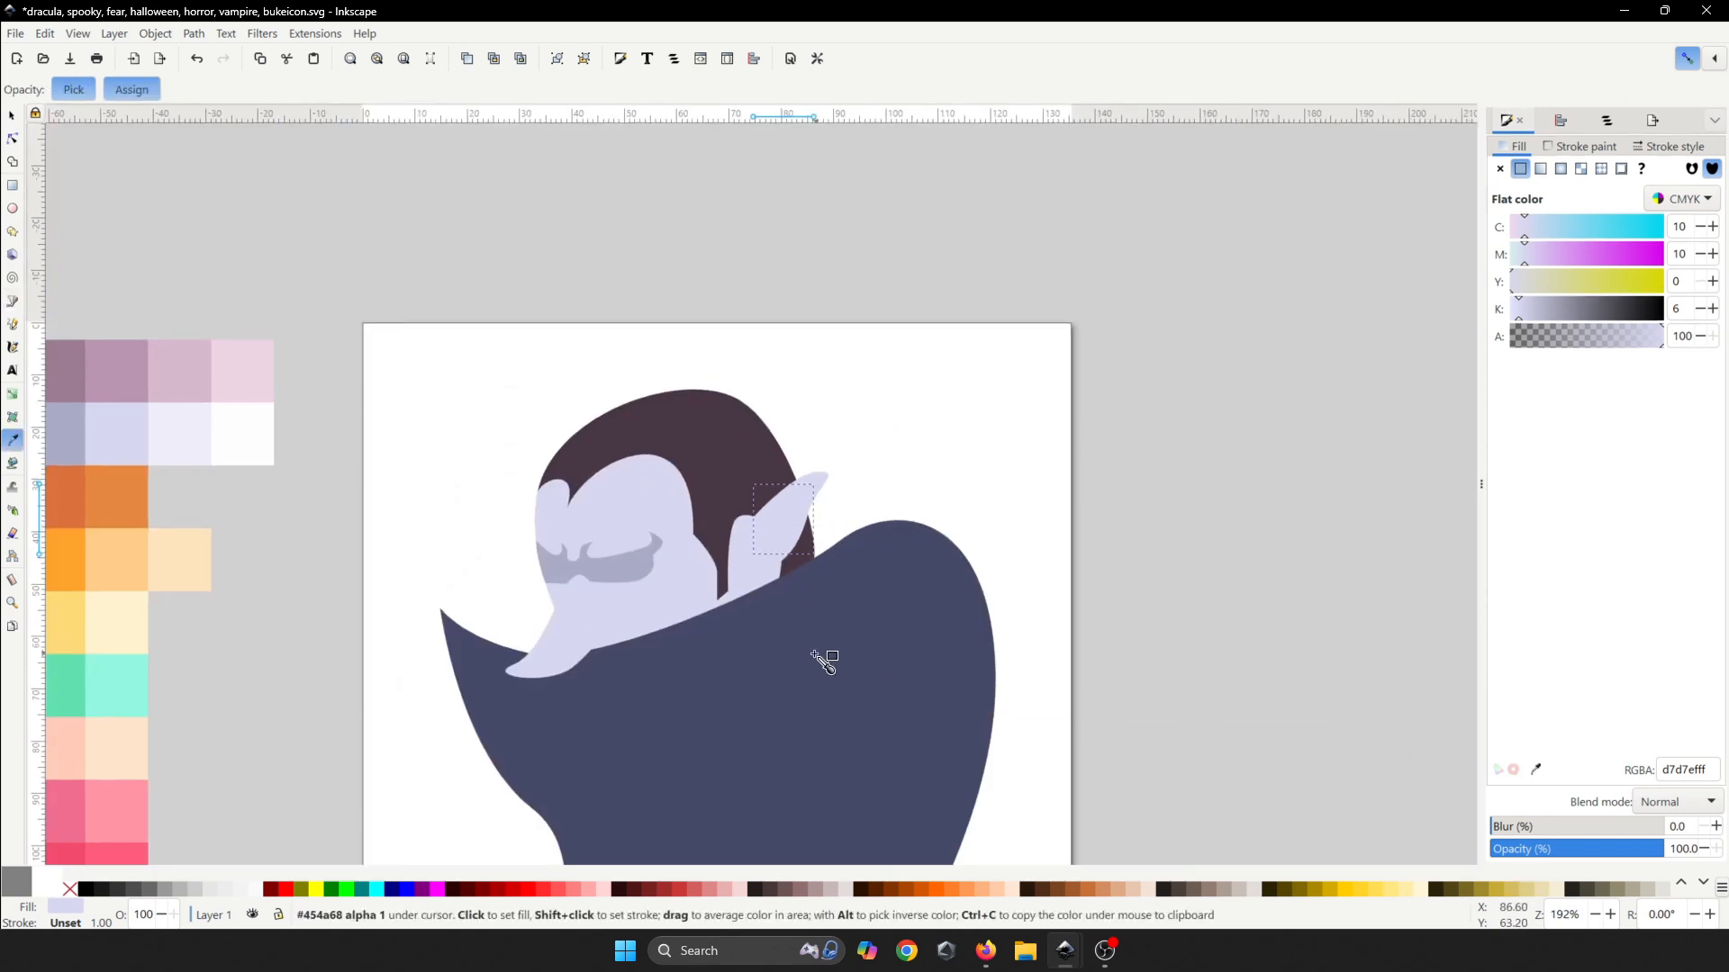
{"action": "left_click", "coordinate": [629, 586]}
- Cancel a stray path and zoom in on the base of the ear
{"action": "left_click", "coordinate": [941, 452]}
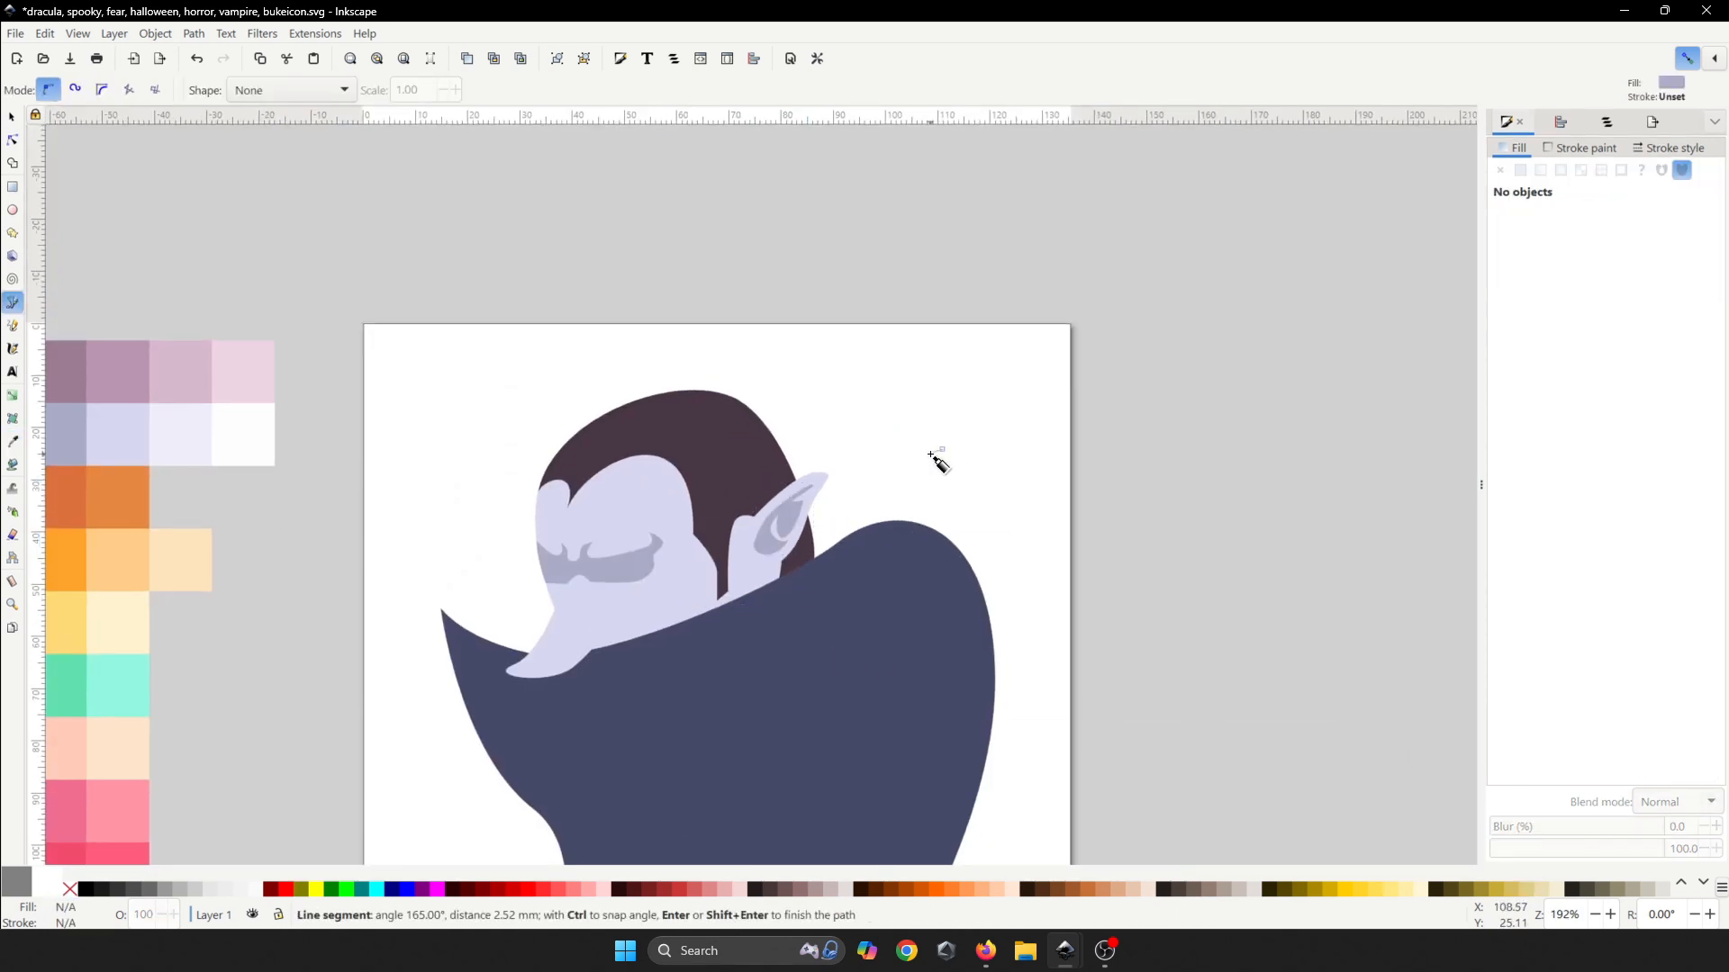
{"action": "scroll", "coordinate": [945, 463], "scroll_direction": "down", "scroll_amount": 3}
{"action": "left_click_drag", "start_coordinate": [941, 479], "coordinate": [807, 506]}
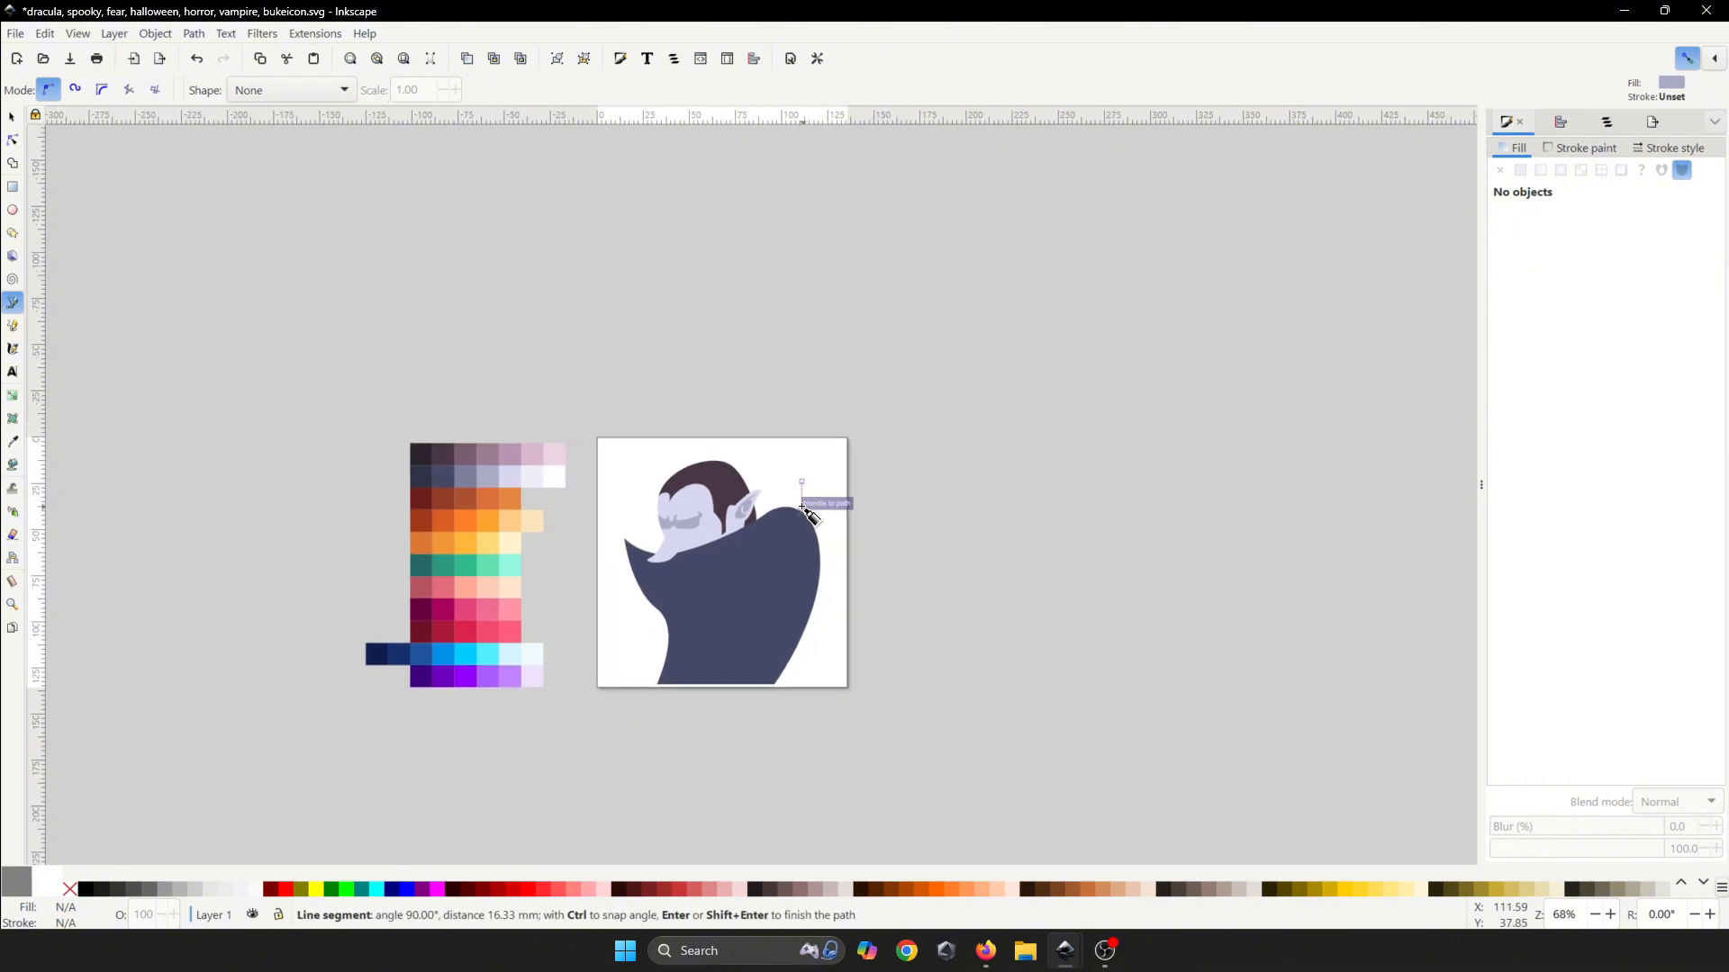
{"action": "key", "text": "Escape"}
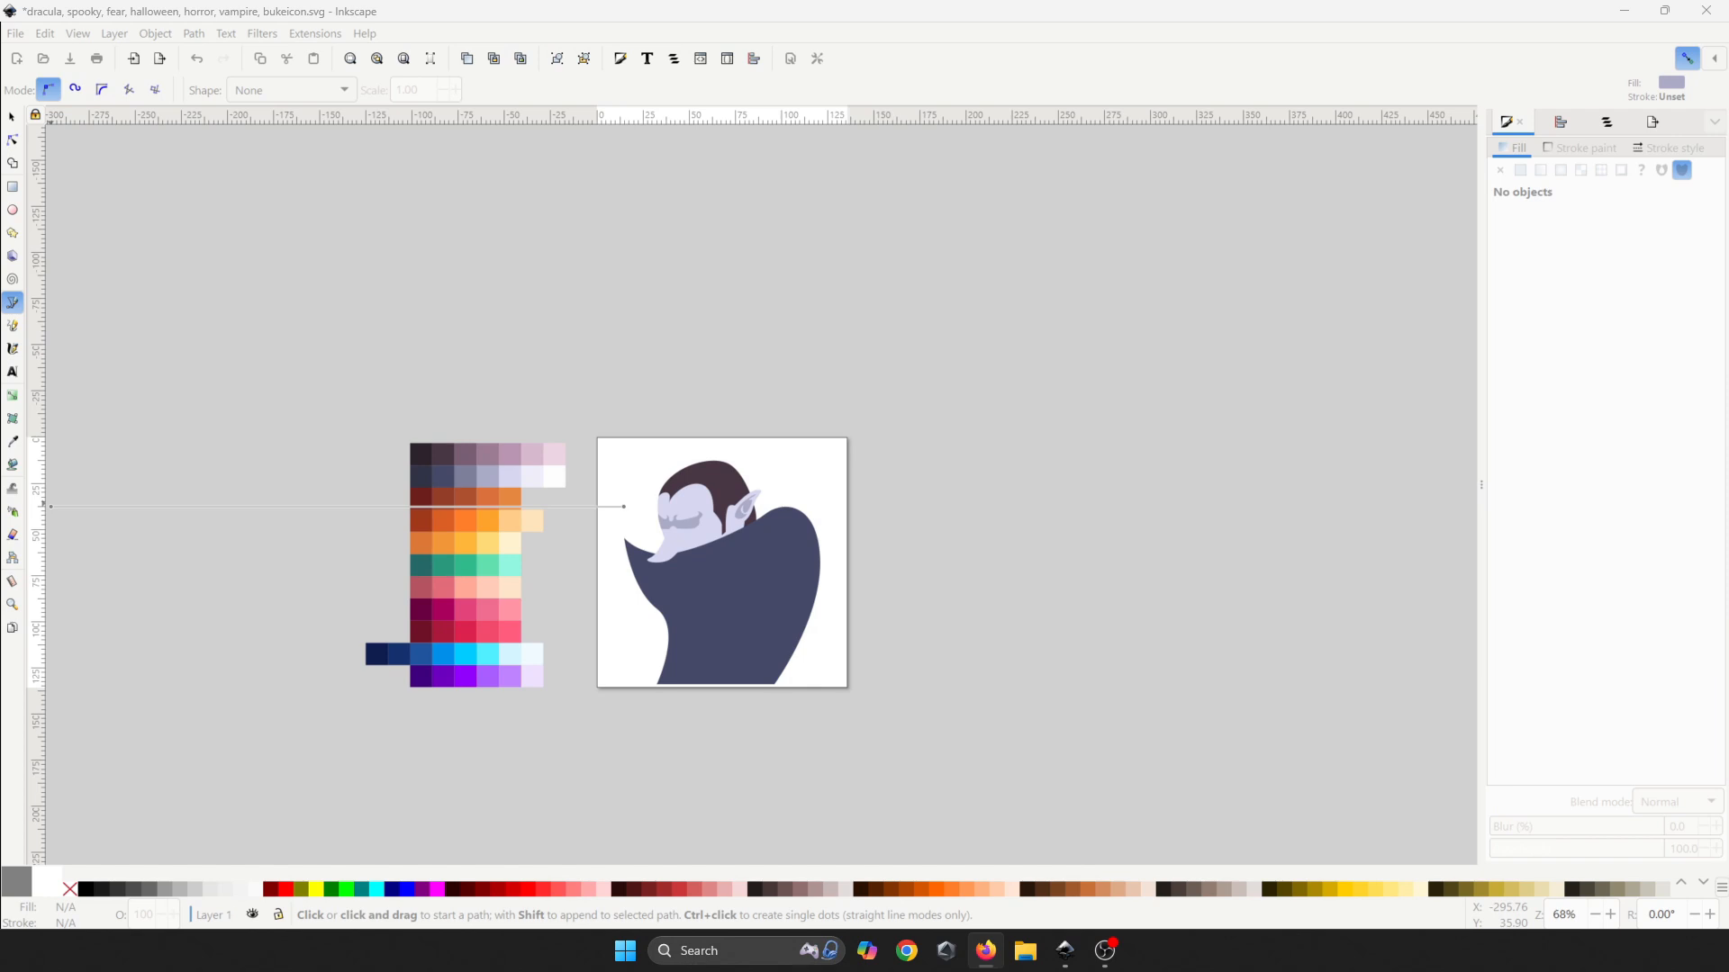
{"action": "scroll", "coordinate": [717, 506], "scroll_direction": "up", "scroll_amount": 3}
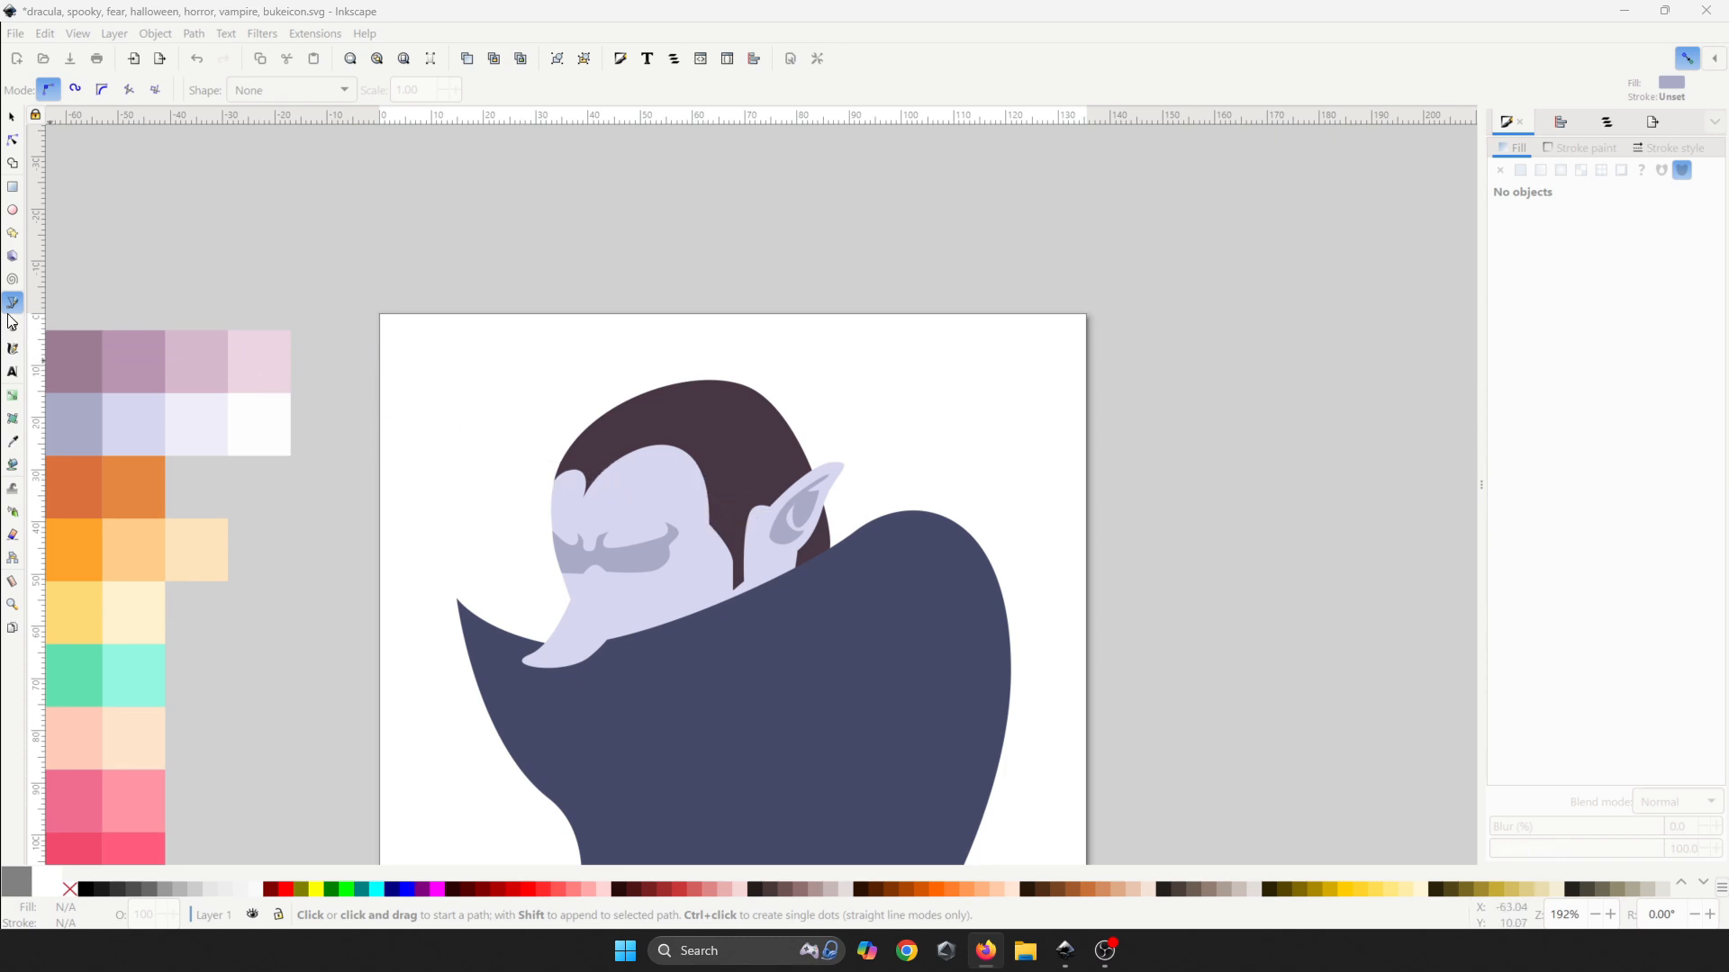
{"action": "scroll", "coordinate": [743, 545], "scroll_direction": "up", "scroll_amount": 2}
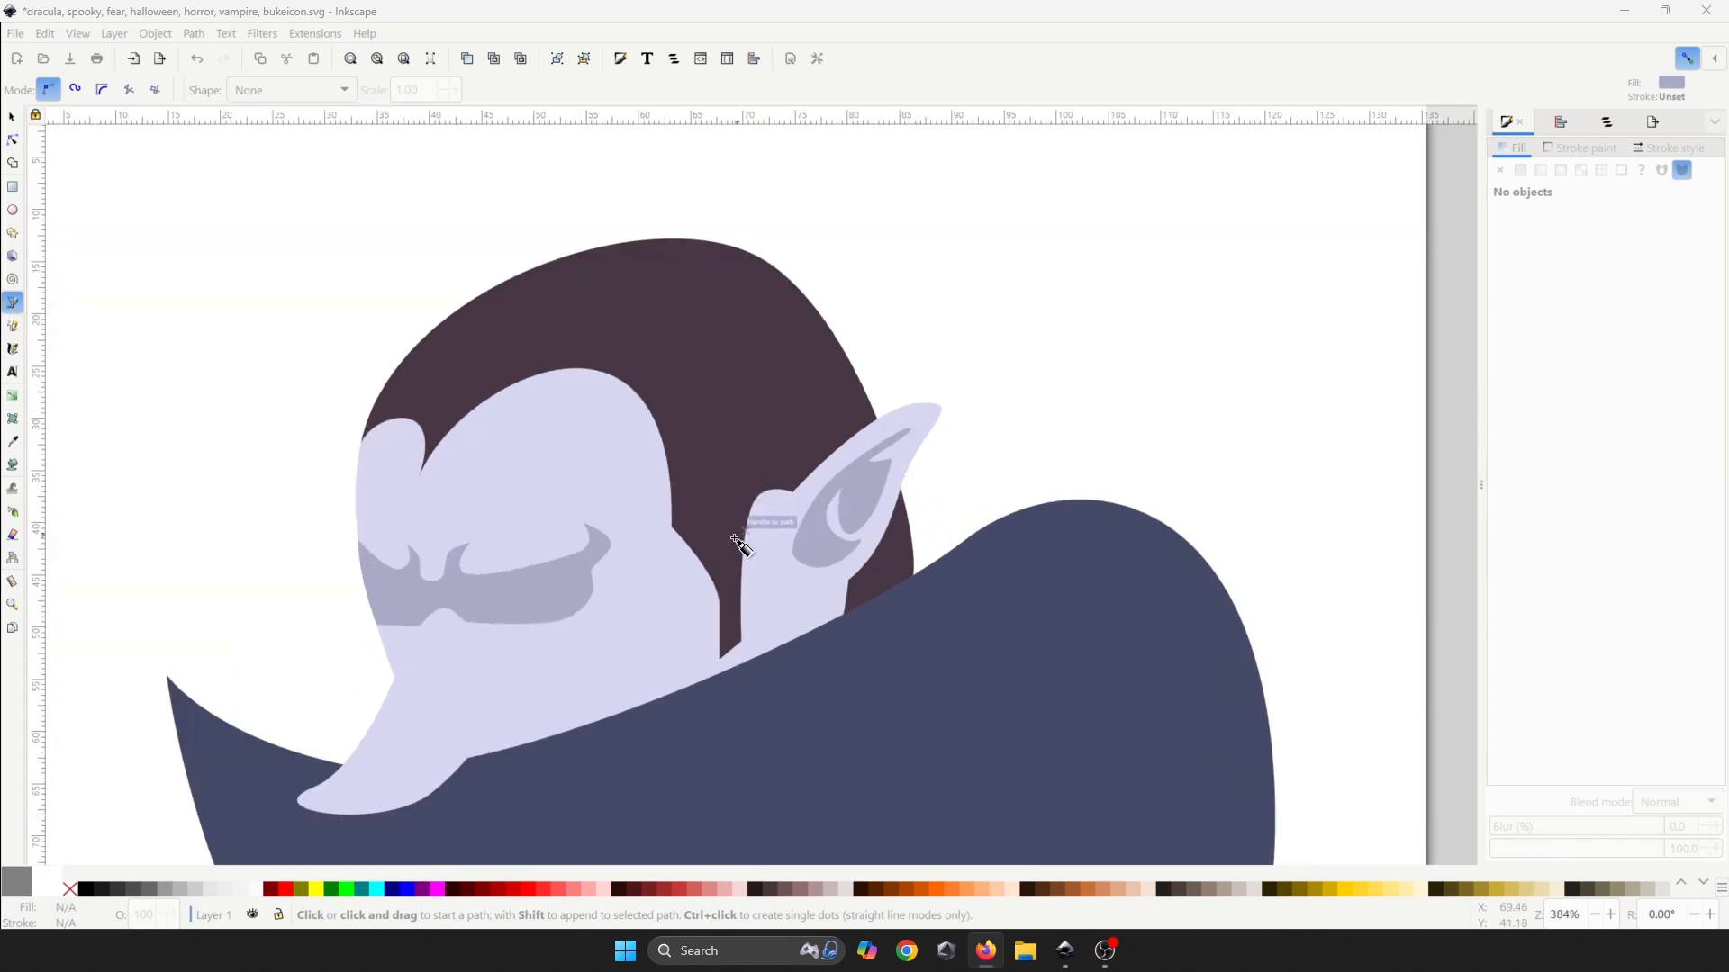
{"action": "scroll", "coordinate": [837, 602], "scroll_direction": "up", "scroll_amount": 1}
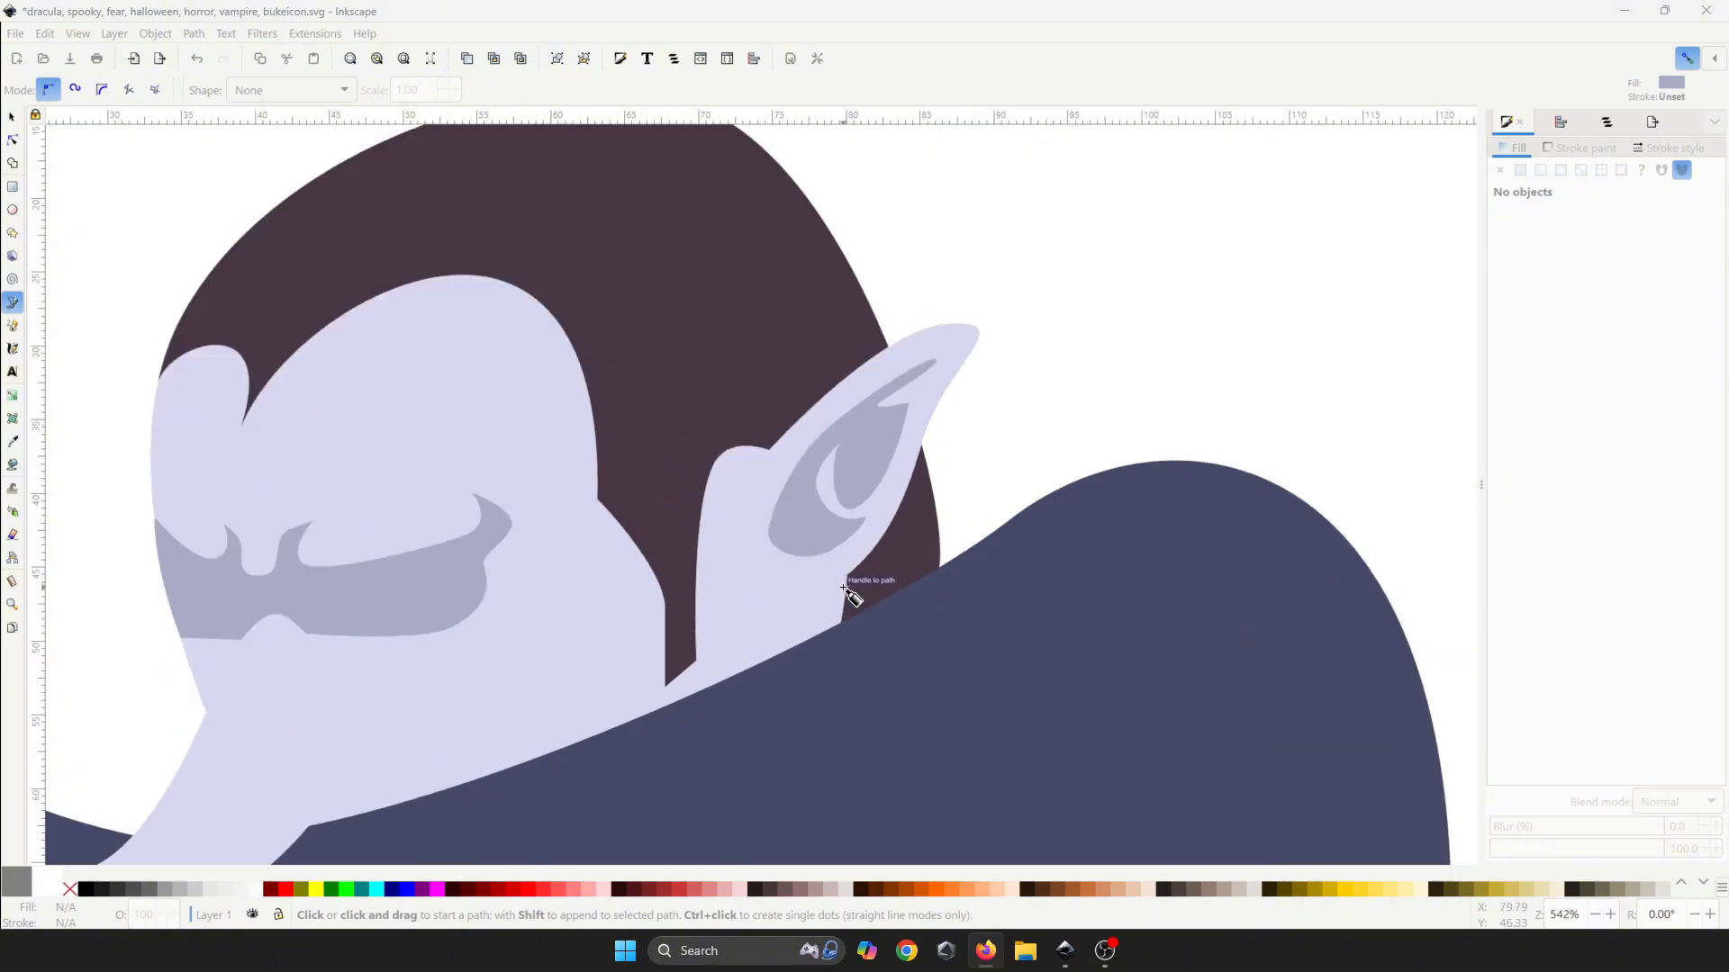
- Draw a small closed grey-lavender shadow curving along the ear's base
{"action": "left_click", "coordinate": [849, 578]}
{"action": "scroll", "coordinate": [791, 609], "scroll_direction": "up", "scroll_amount": 1}
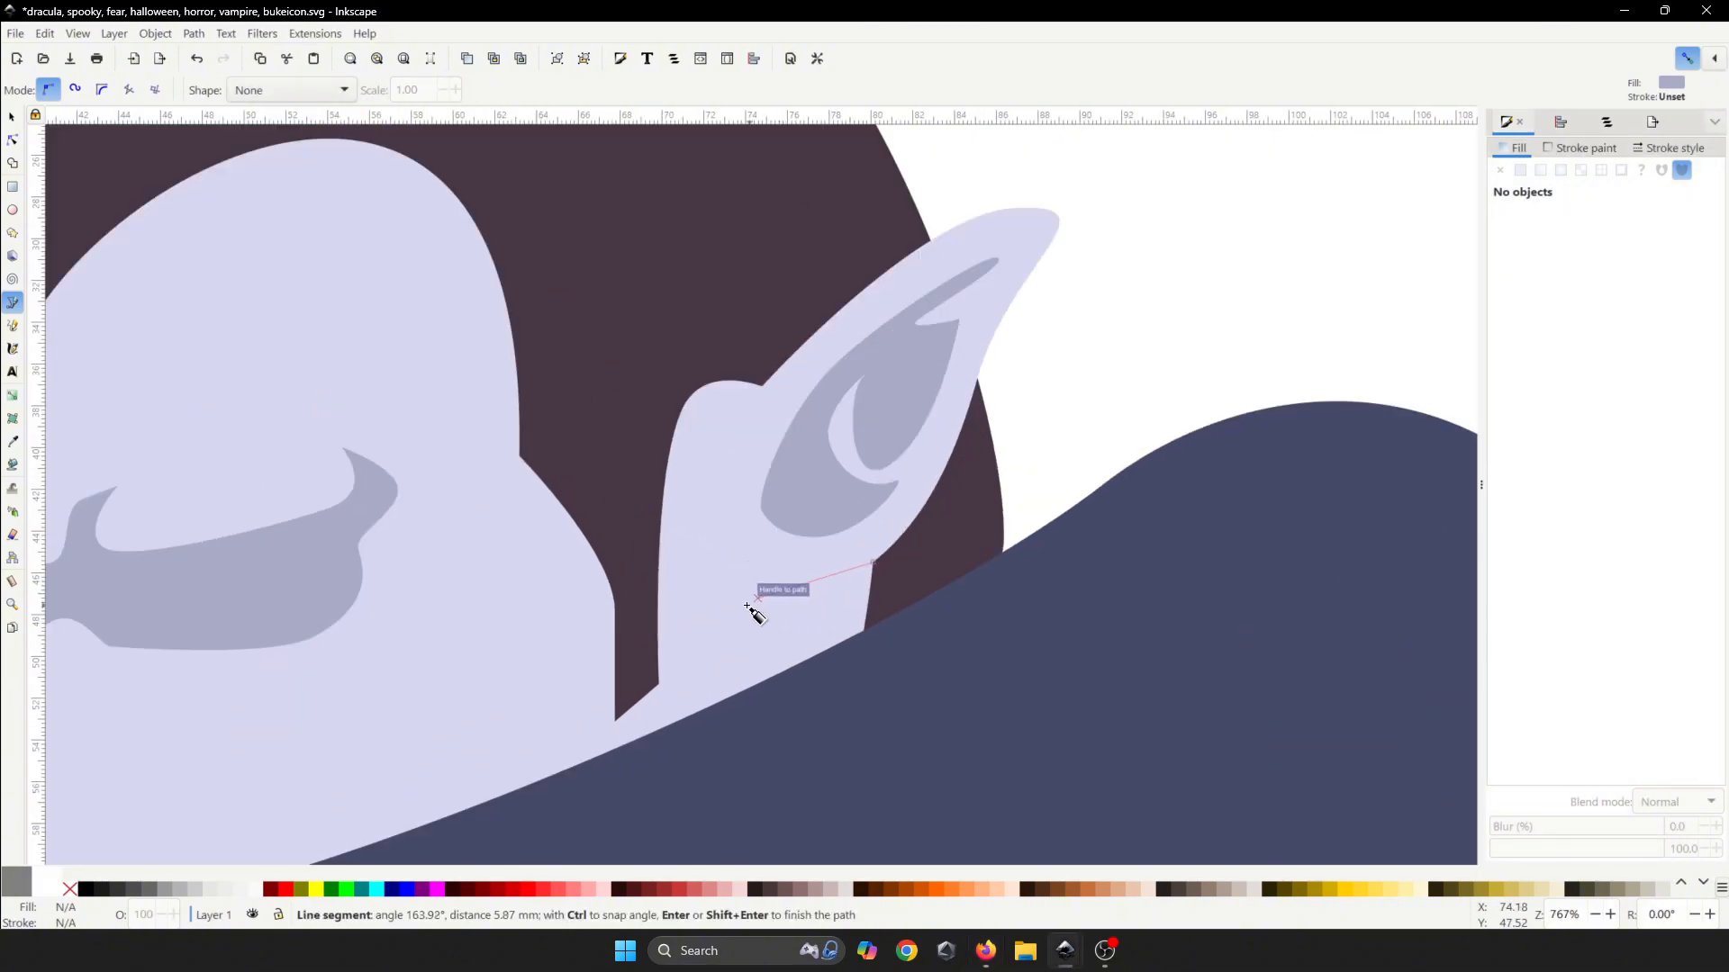
{"action": "left_click_drag", "start_coordinate": [736, 605], "coordinate": [689, 590]}
{"action": "left_click_drag", "start_coordinate": [746, 656], "coordinate": [787, 670]}
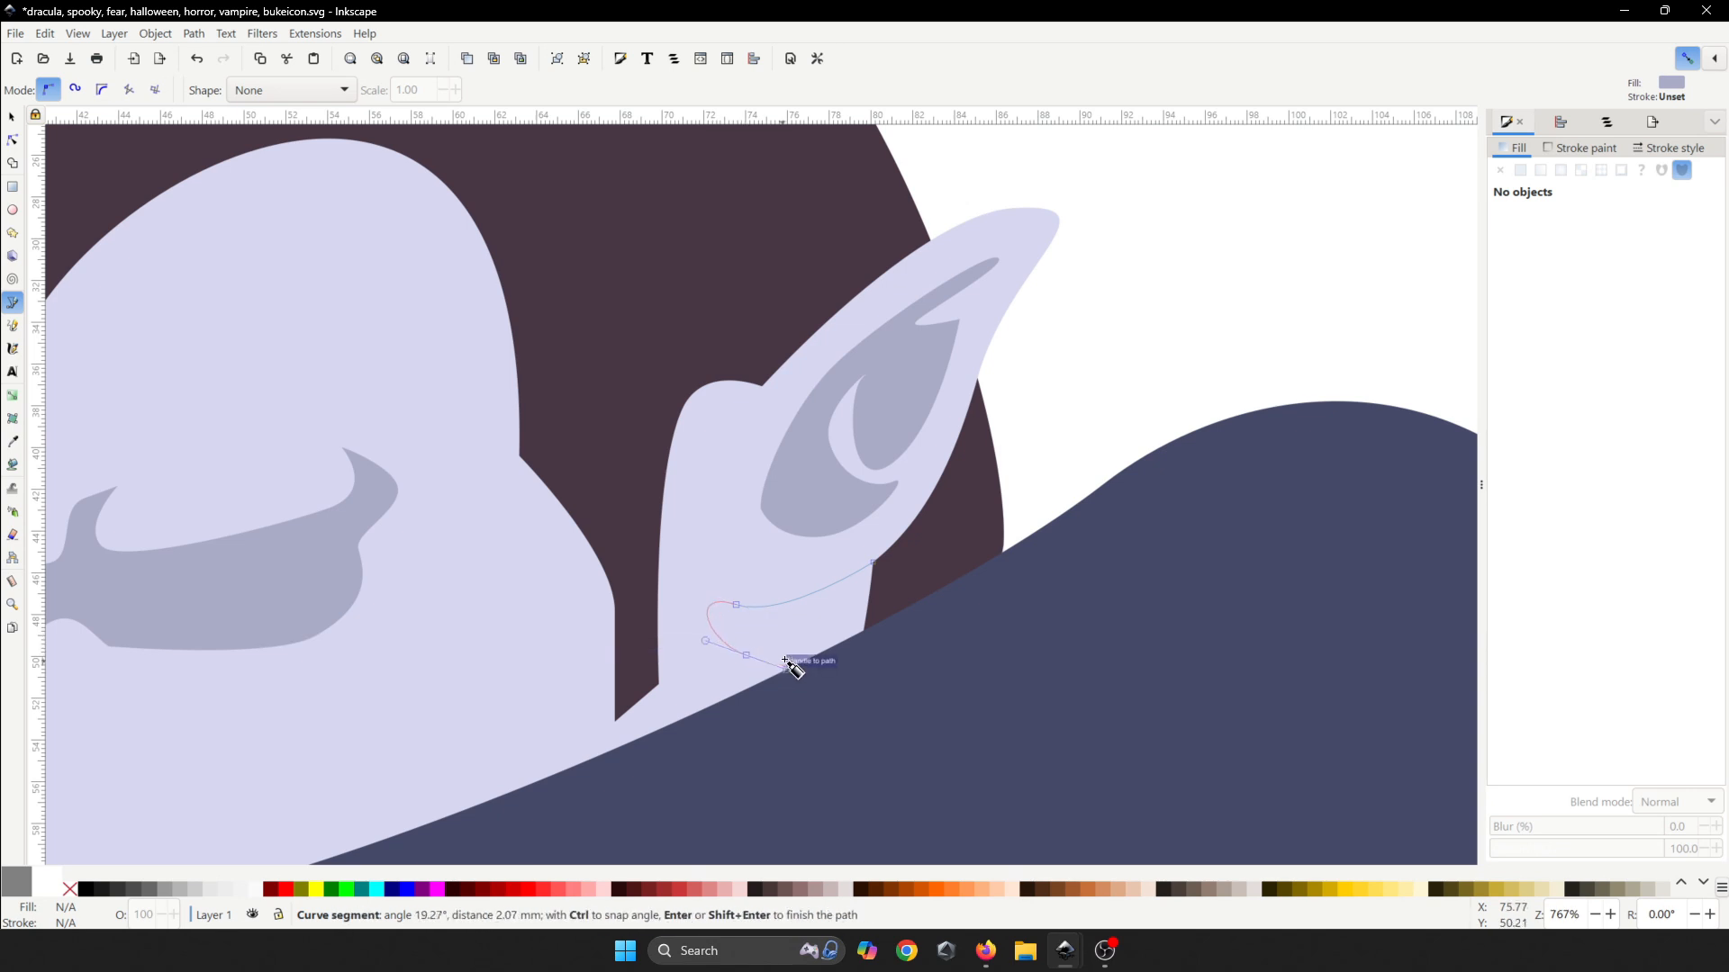
{"action": "left_click", "coordinate": [872, 563]}
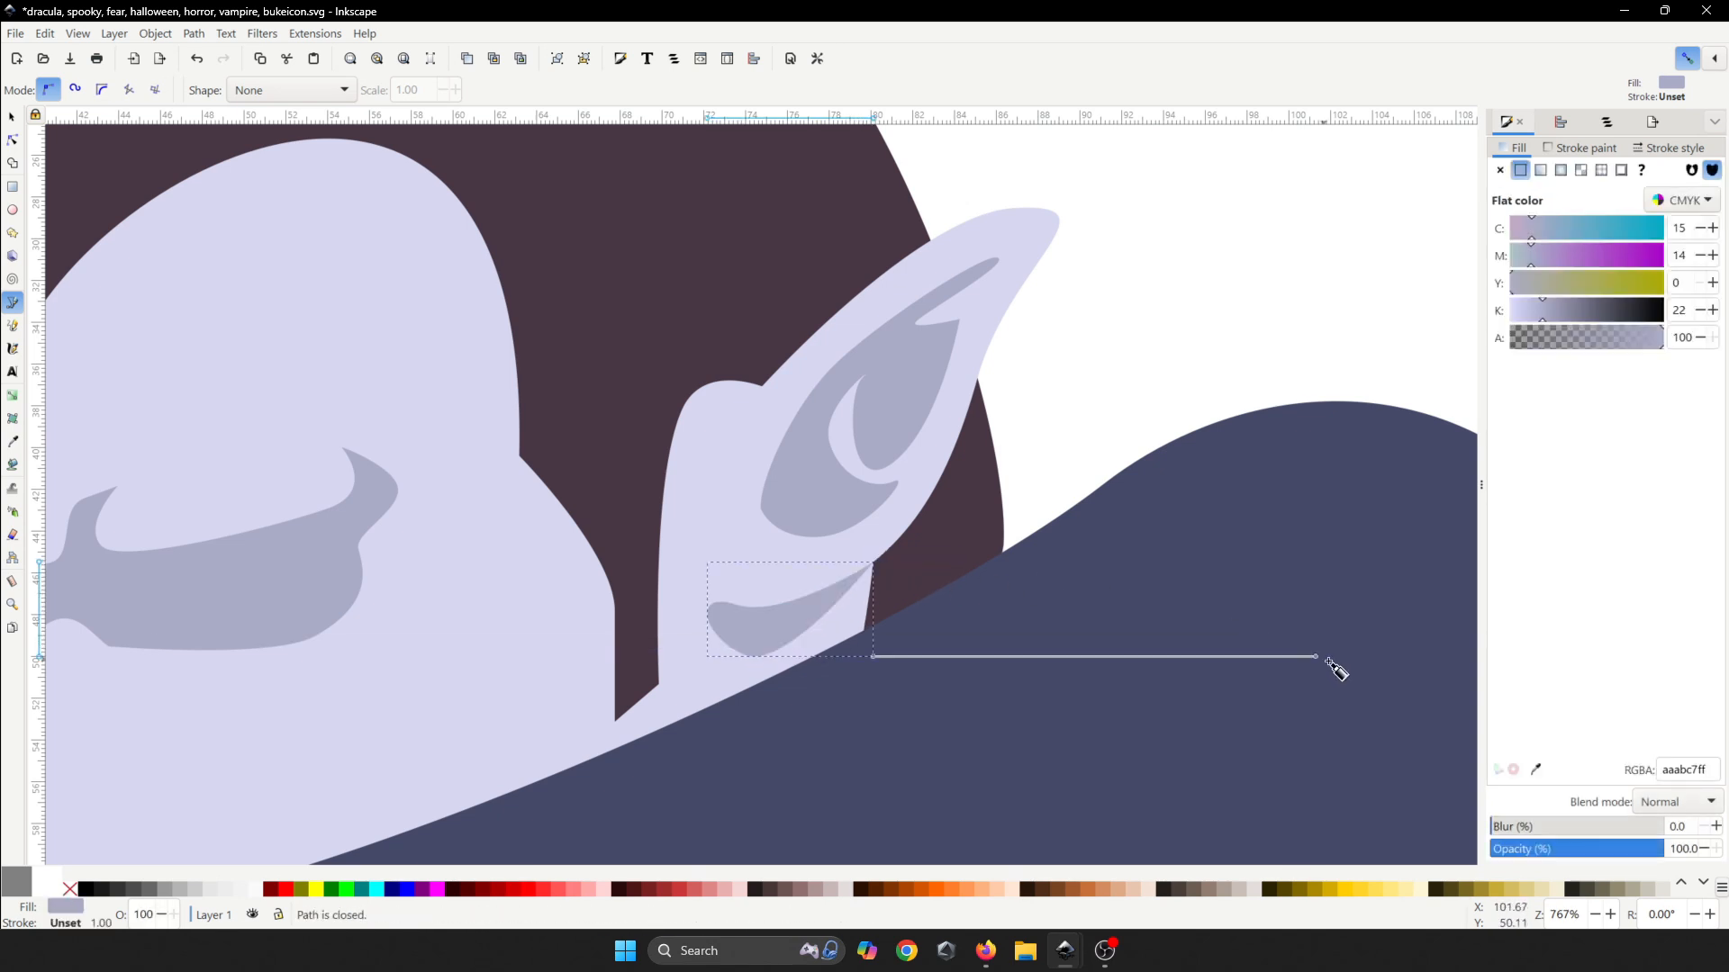
{"action": "scroll", "coordinate": [823, 515], "scroll_direction": "down", "scroll_amount": 4}
{"action": "left_click", "coordinate": [968, 481]}
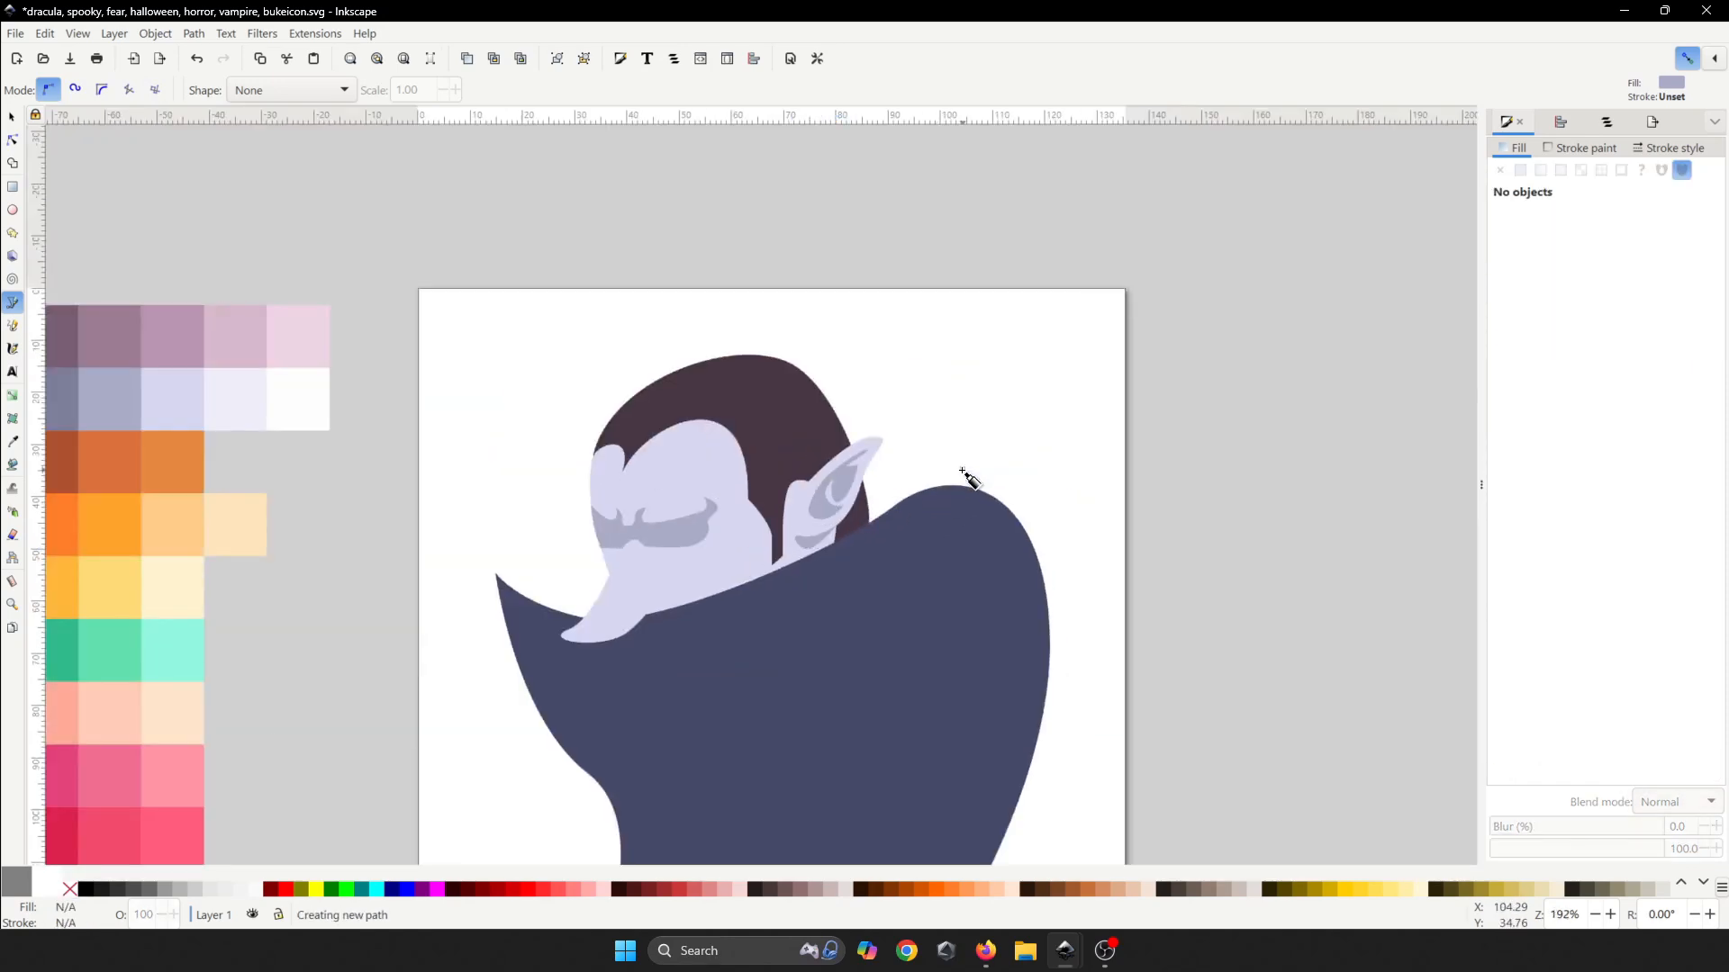
- Resize and nudge the small lavender chin shape into place on the cape's collar
{"action": "scroll", "coordinate": [968, 481], "scroll_direction": "down", "scroll_amount": 3}
{"action": "key", "text": "Escape"}
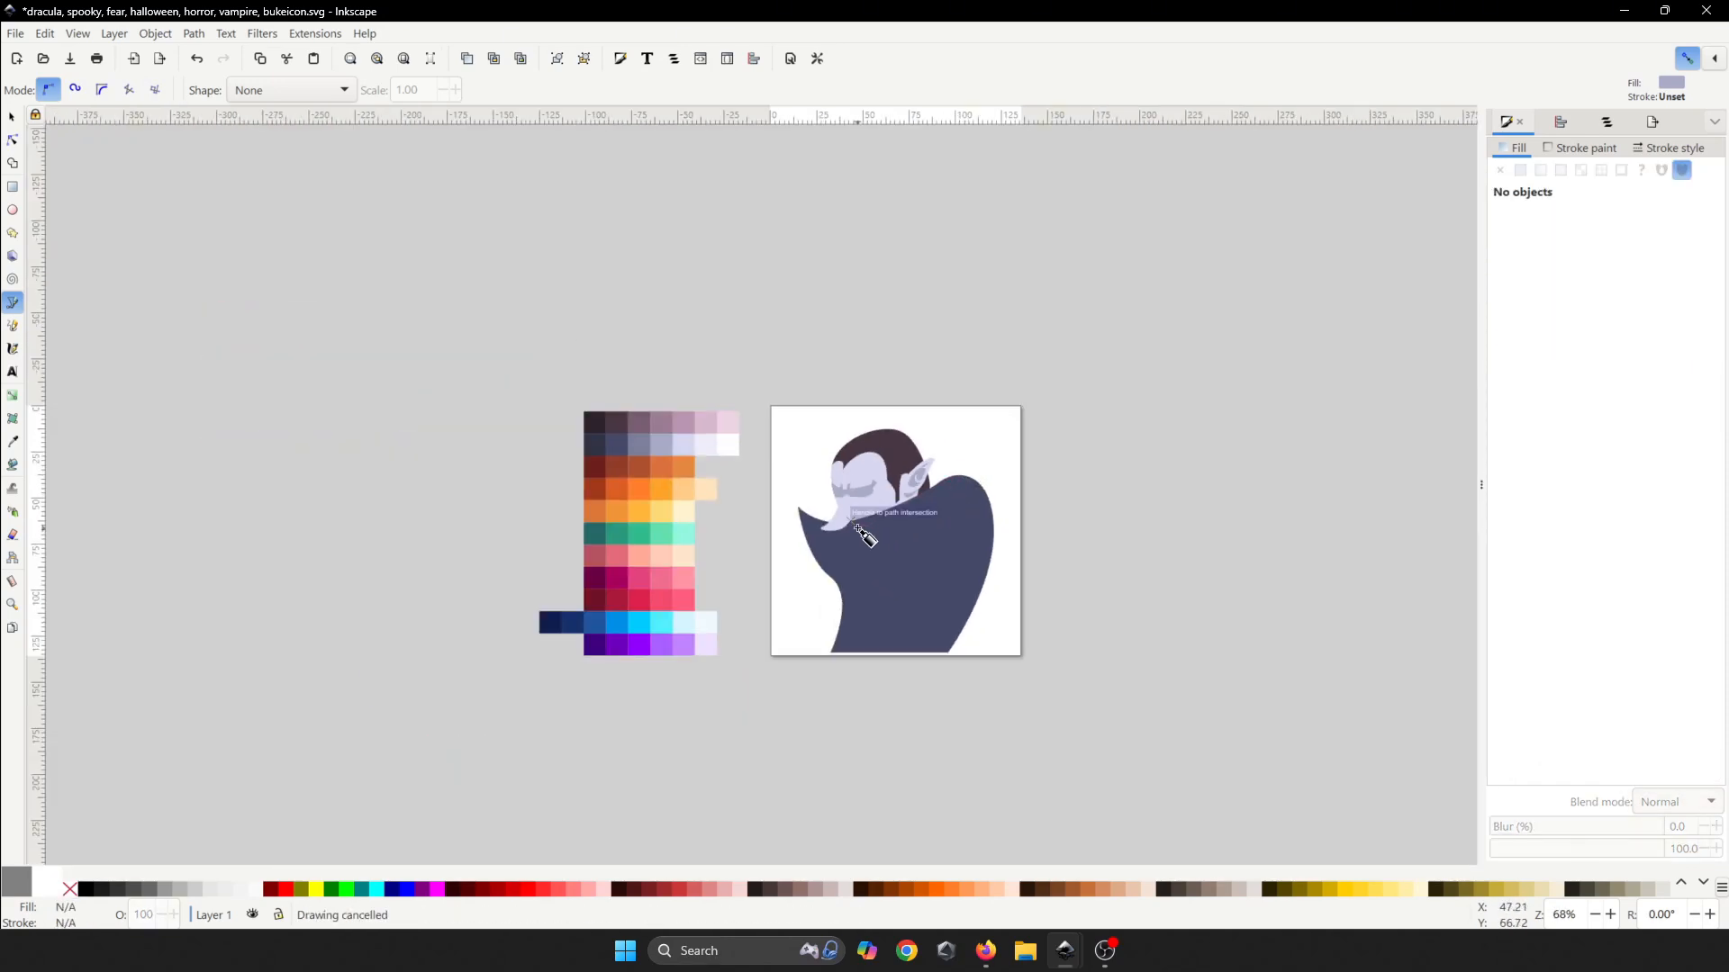
{"action": "scroll", "coordinate": [863, 535], "scroll_direction": "up", "scroll_amount": 5}
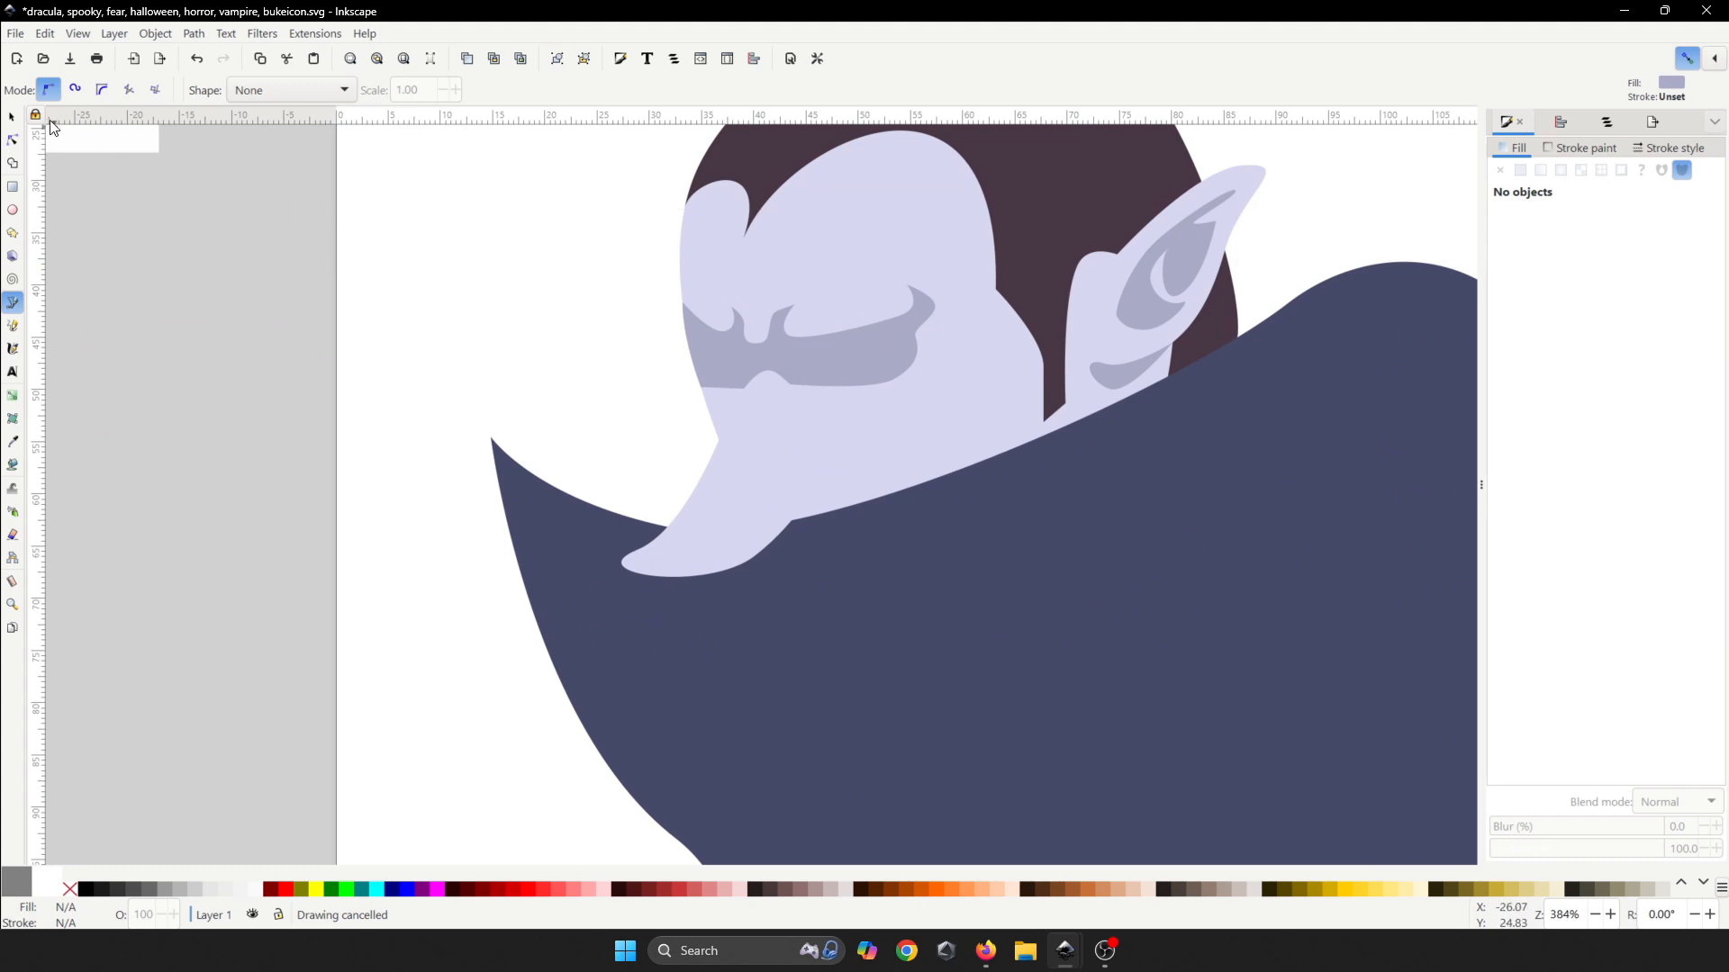
{"action": "key", "text": "s"}
{"action": "left_click", "coordinate": [684, 563]}
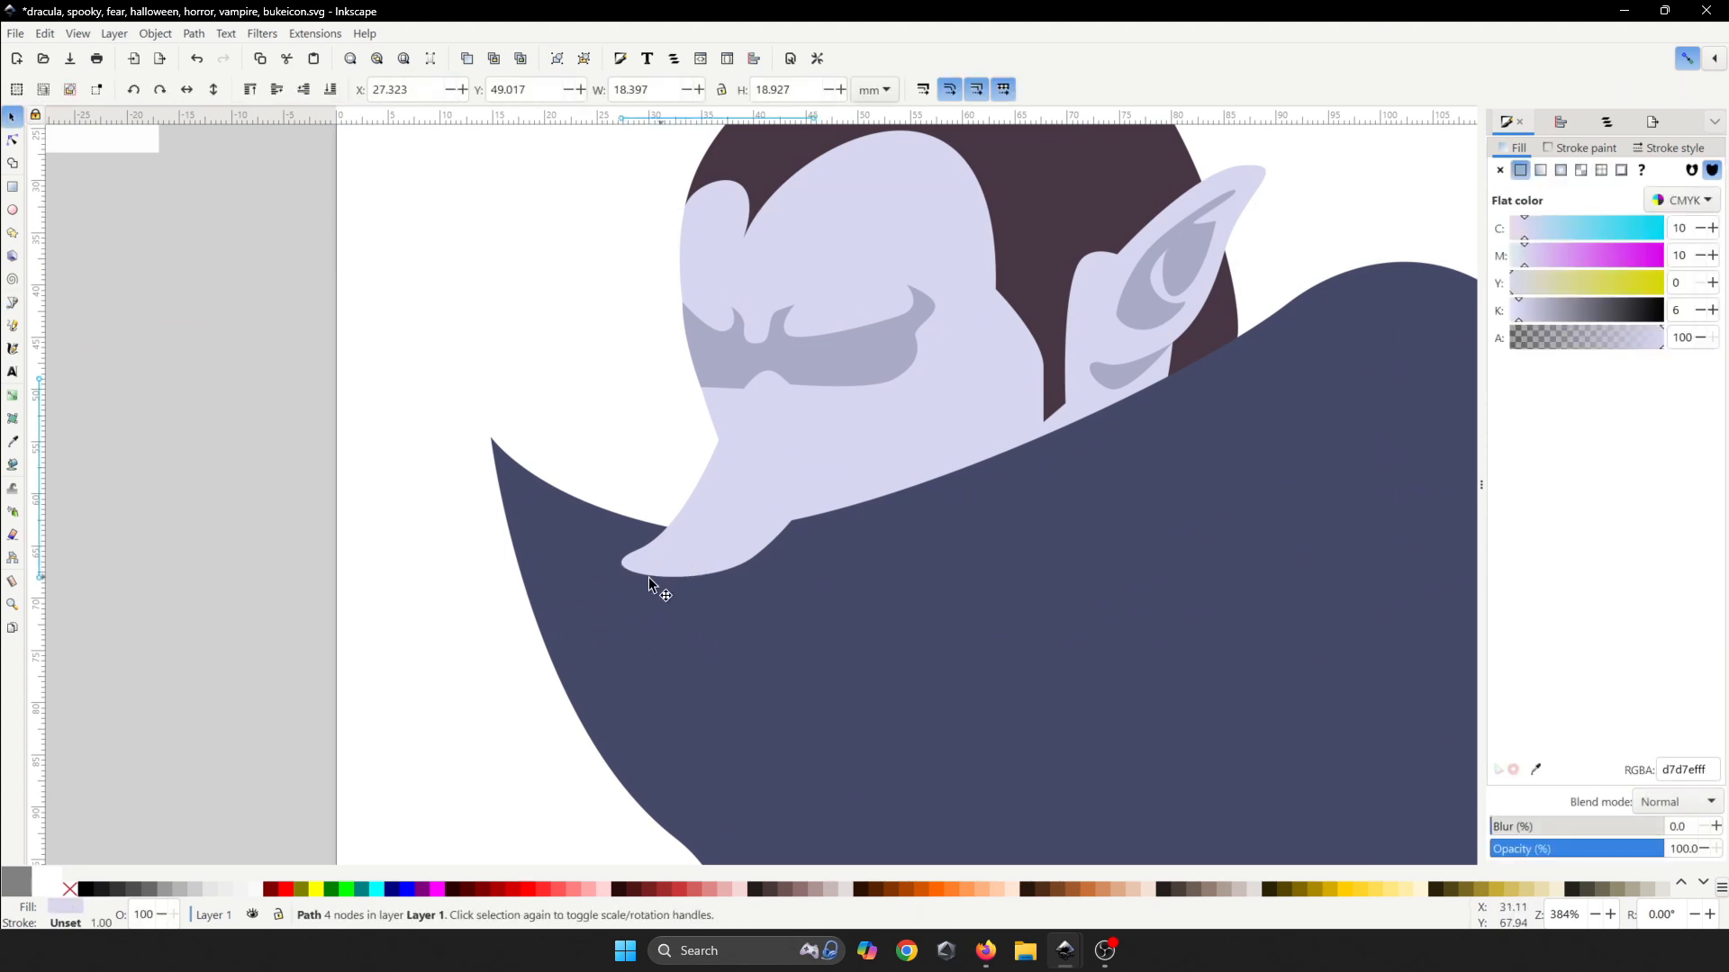
{"action": "left_click_drag", "start_coordinate": [617, 581], "coordinate": [663, 554]}
{"action": "scroll", "coordinate": [705, 513], "scroll_direction": "up", "scroll_amount": 2, "text": "ctrl"}
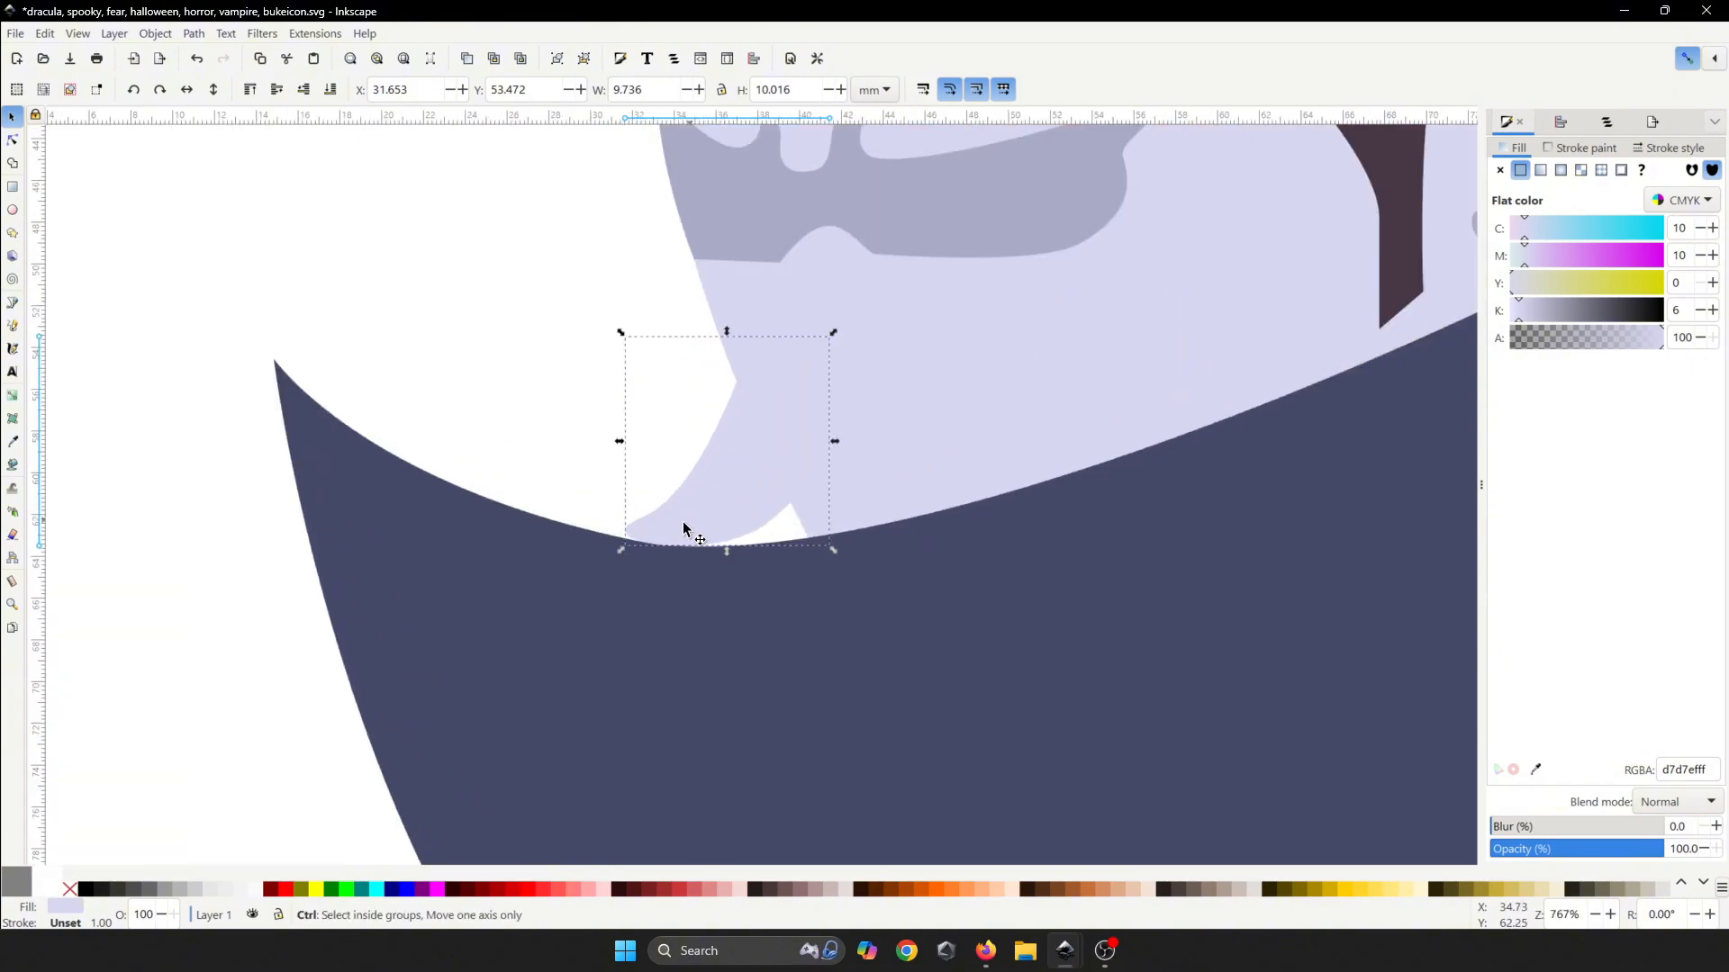
{"action": "left_click_drag", "start_coordinate": [622, 551], "coordinate": [593, 582]}
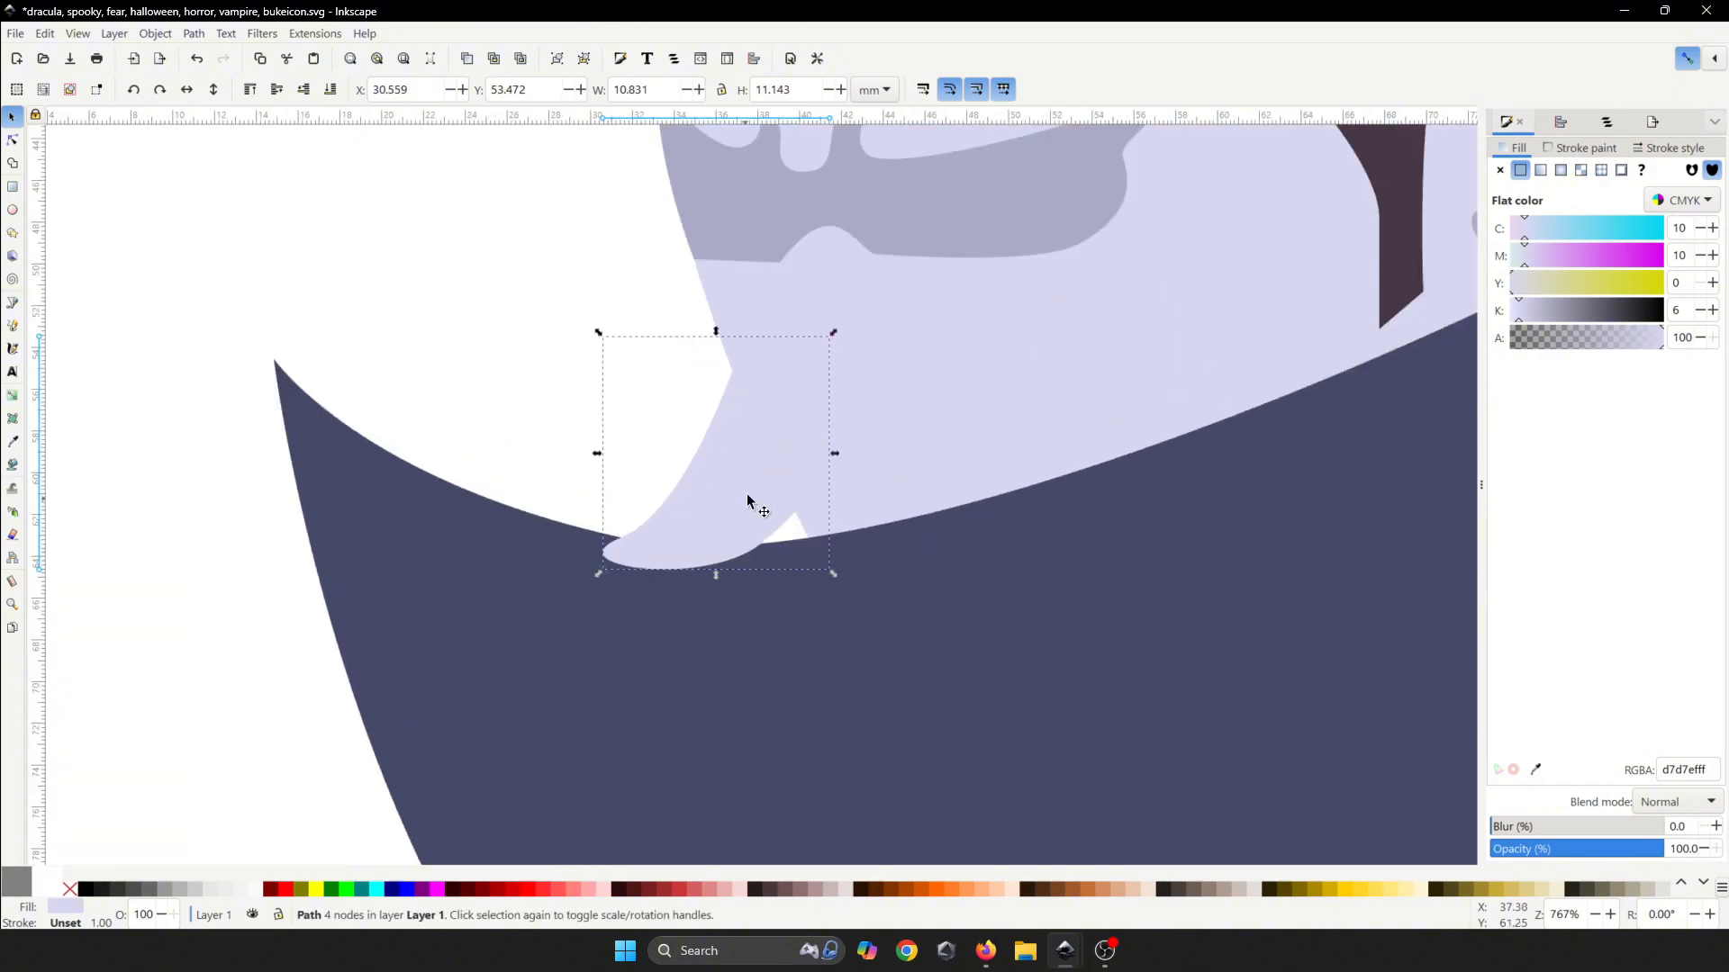
{"action": "left_click_drag", "start_coordinate": [753, 494], "coordinate": [758, 575]}
- Save the drawing, zoom out to review the whole Dracula icon, and save again
{"action": "scroll", "coordinate": [829, 473], "scroll_direction": "down", "scroll_amount": 4, "text": "ctrl"}
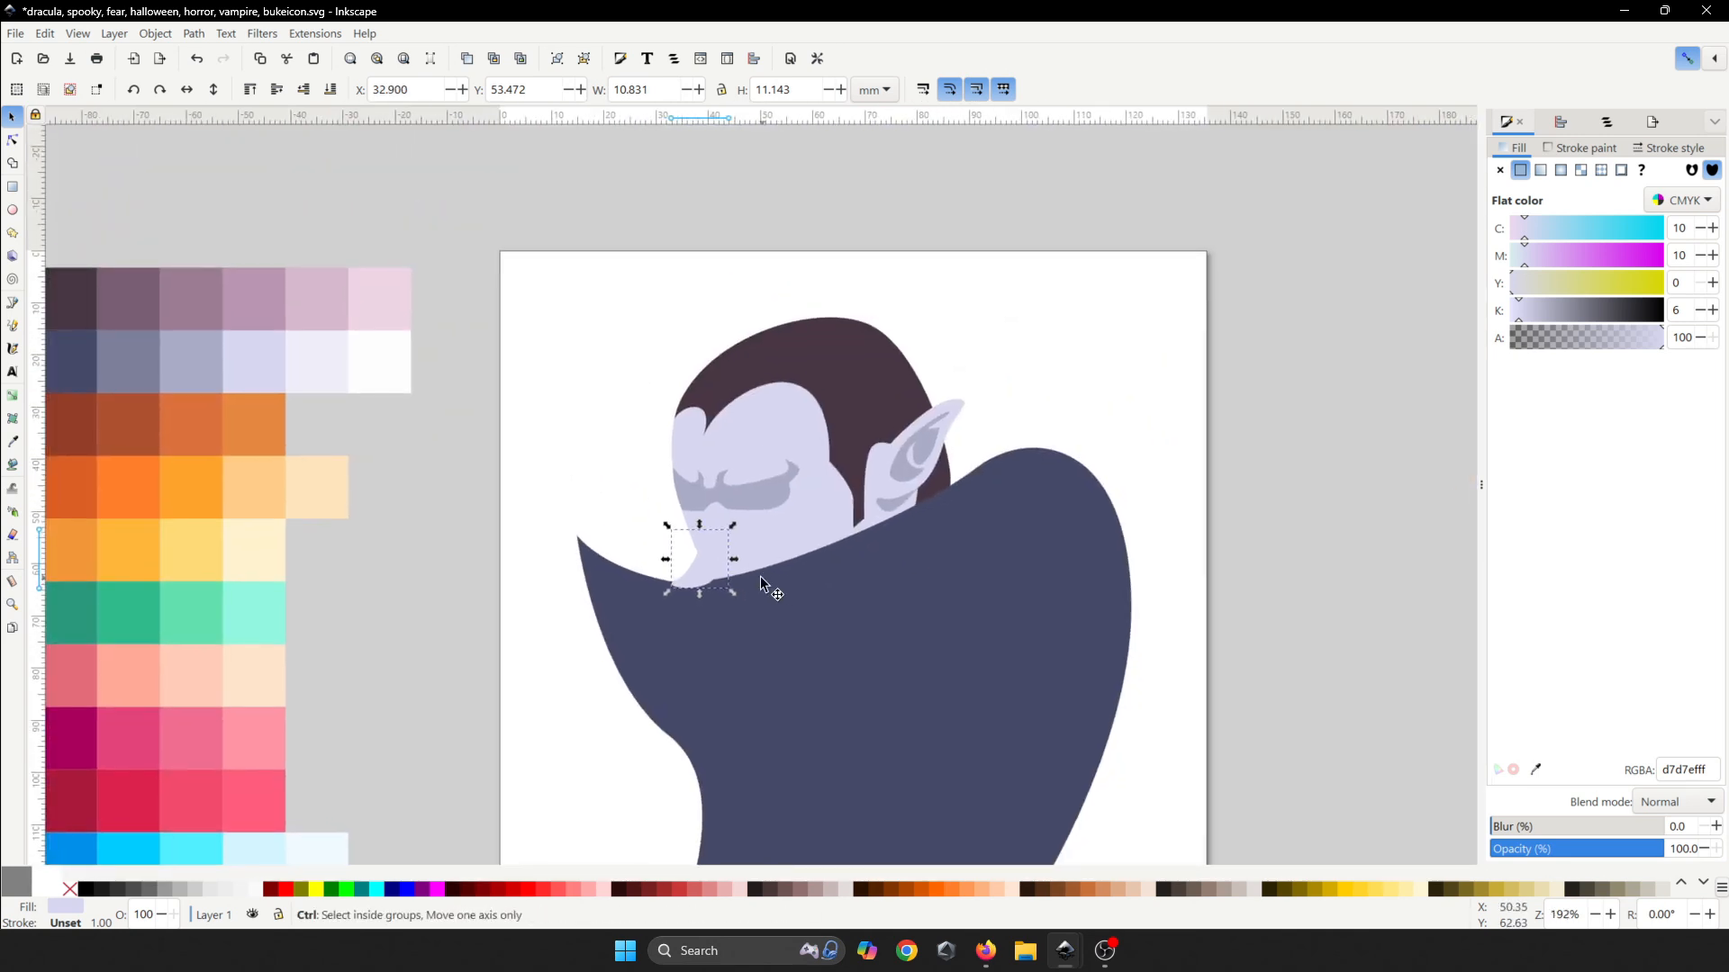
{"action": "key", "text": "ctrl+s"}
{"action": "key", "text": "ctrl+s"}
{"action": "left_click", "coordinate": [1221, 389]}
{"action": "scroll", "coordinate": [1221, 389], "scroll_direction": "down", "scroll_amount": 2, "text": "ctrl"}
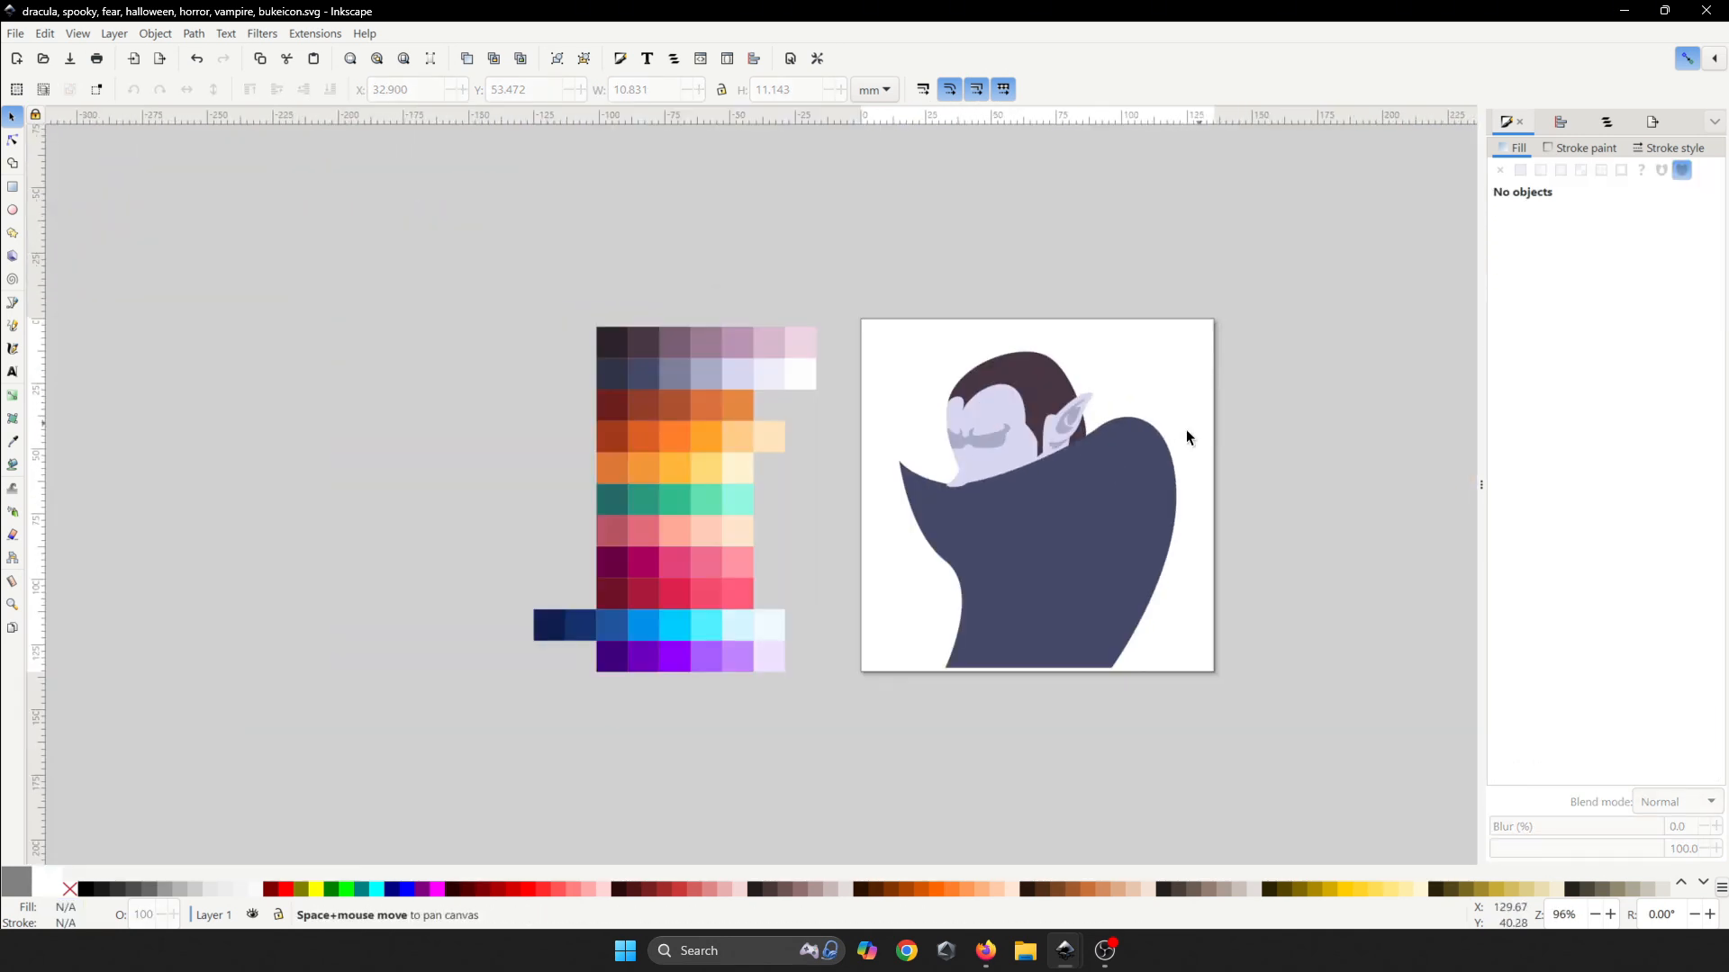
{"action": "left_click_drag", "start_coordinate": [1186, 429], "coordinate": [1012, 510]}
{"action": "scroll", "coordinate": [844, 580], "scroll_direction": "up", "scroll_amount": 4, "text": "ctrl"}
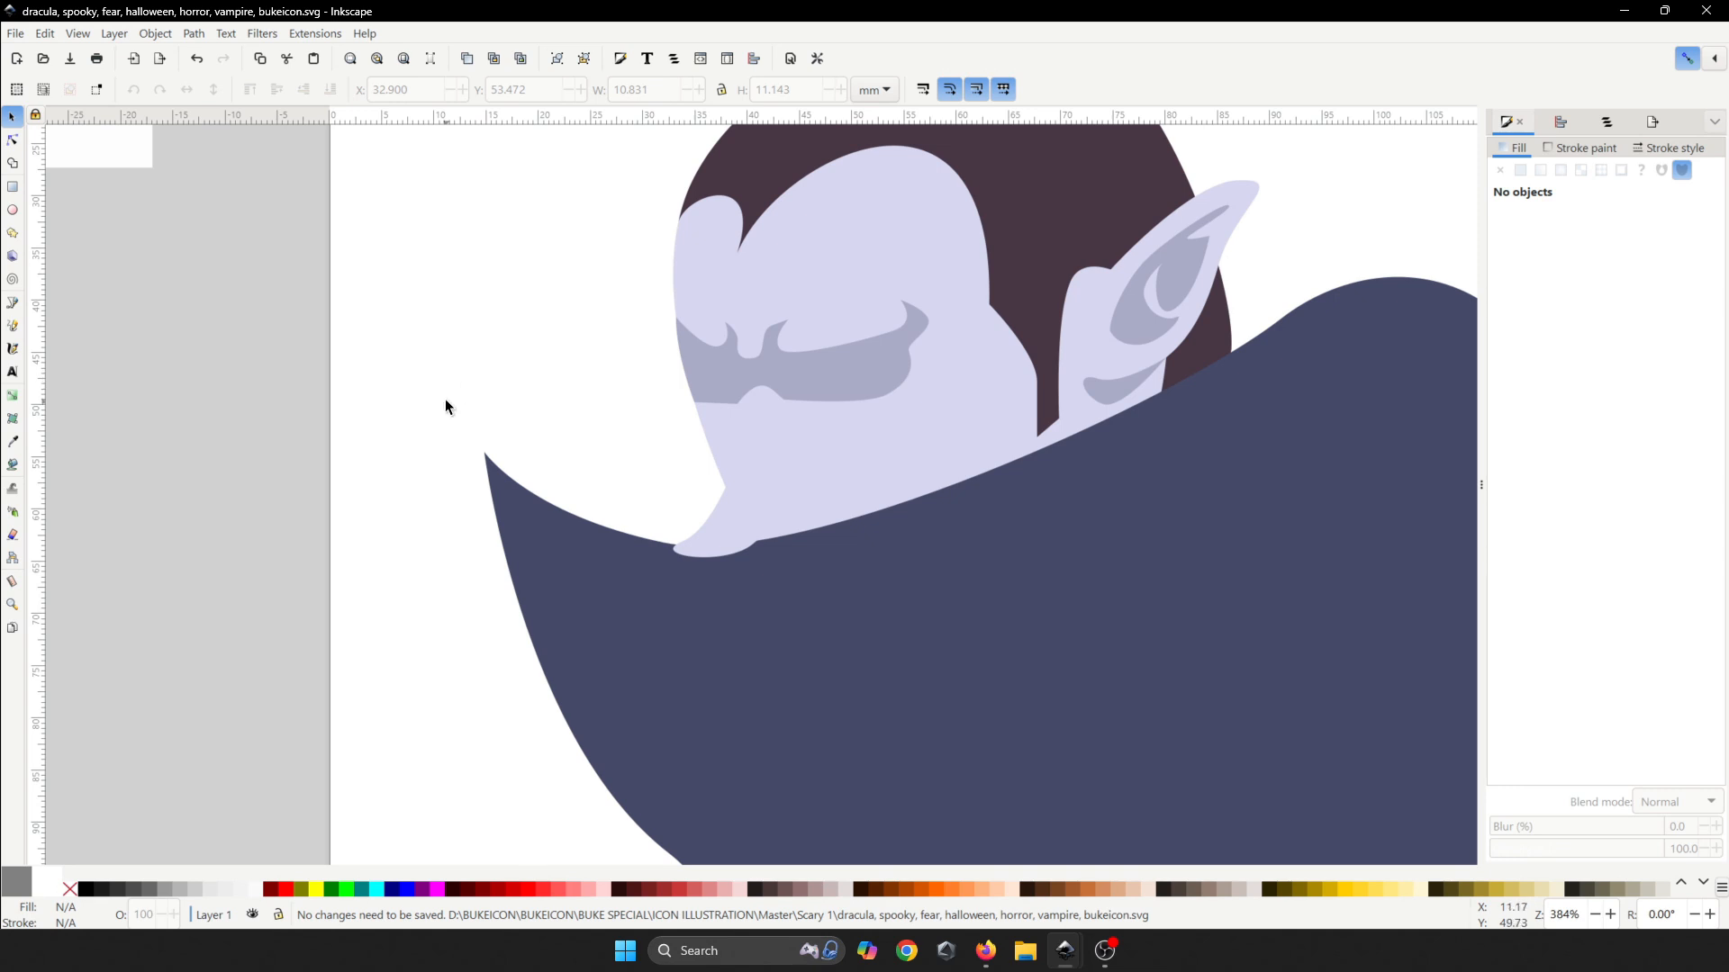
{"action": "scroll", "coordinate": [439, 440], "scroll_direction": "down", "scroll_amount": 2, "text": "ctrl"}
{"action": "key", "text": "ctrl+s"}
{"action": "scroll", "coordinate": [818, 527], "scroll_direction": "up", "scroll_amount": 1, "text": "ctrl"}
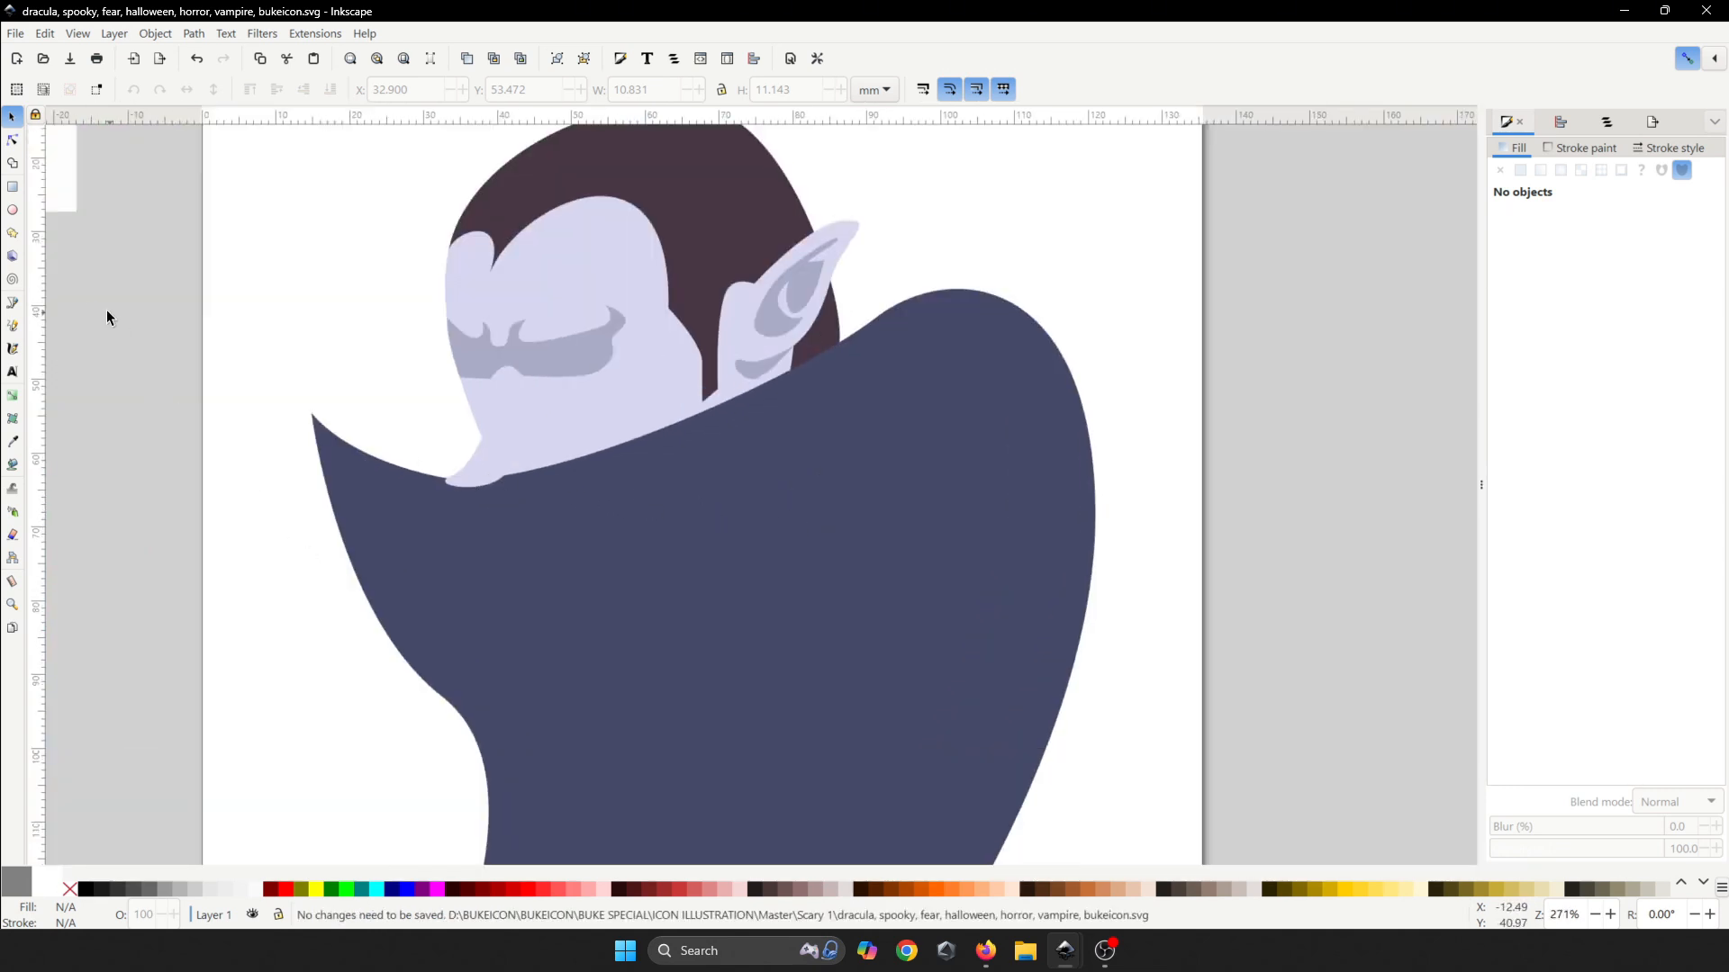
- Start the streak shape at the cape tip, curving it across the cape to a pointed right end
{"action": "left_click", "coordinate": [12, 306]}
{"action": "left_click_drag", "start_coordinate": [435, 655], "coordinate": [317, 522]}
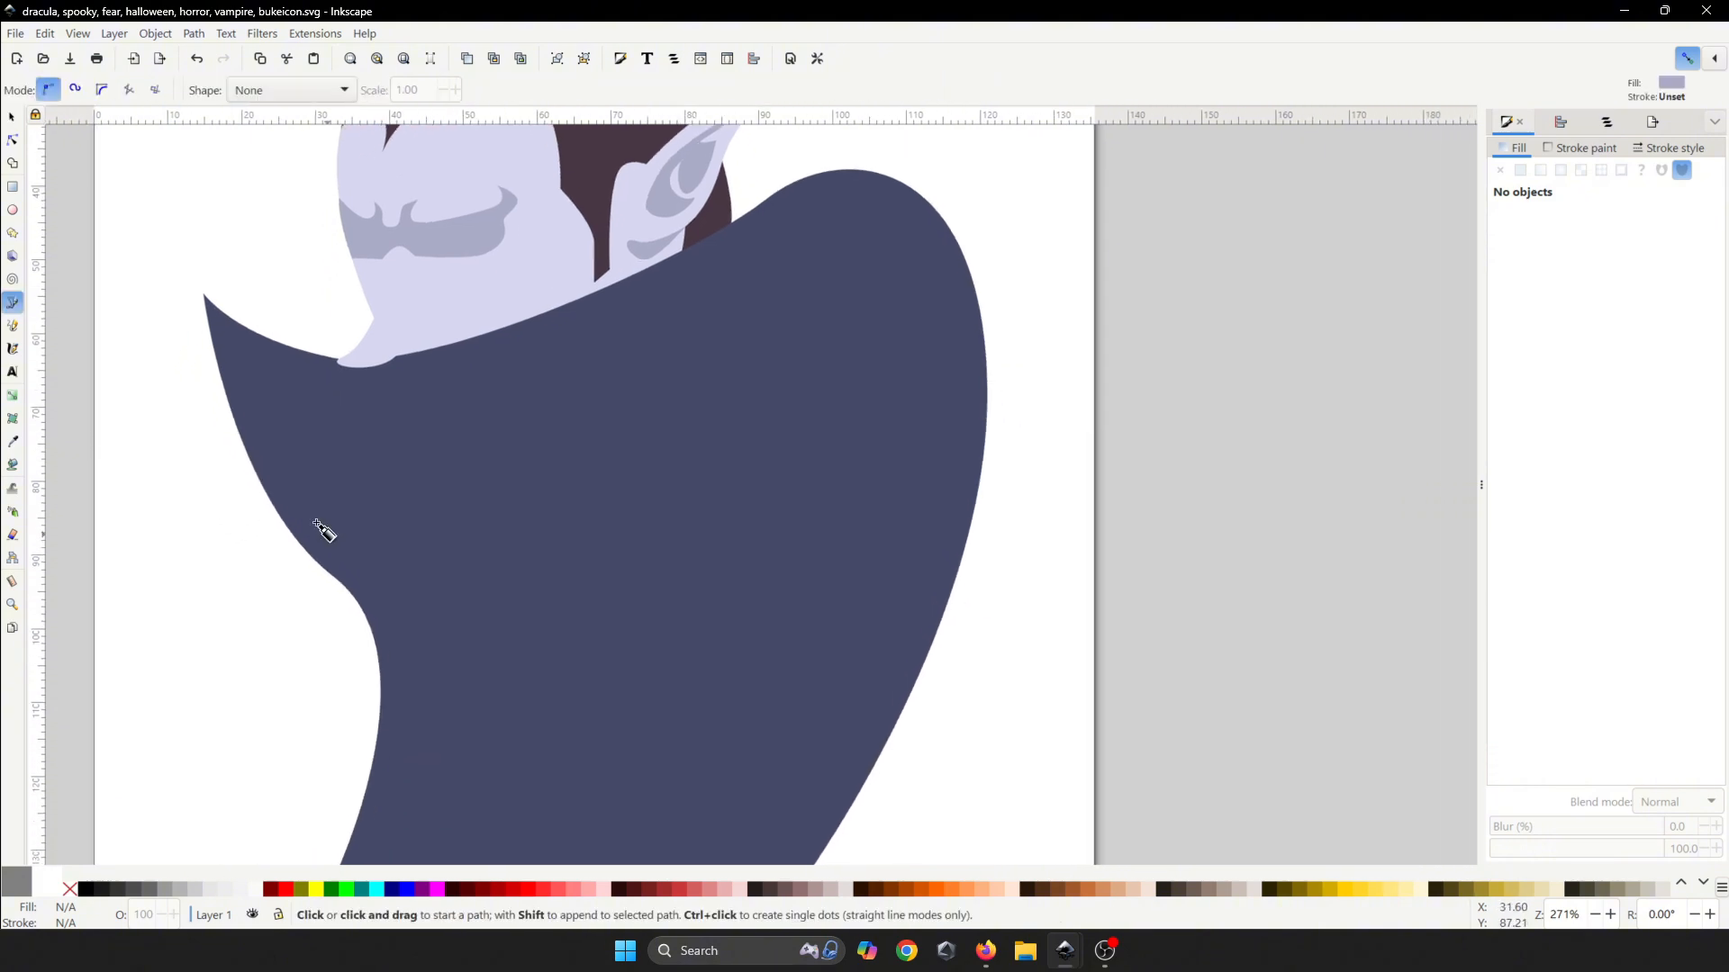
{"action": "left_click", "coordinate": [245, 443]}
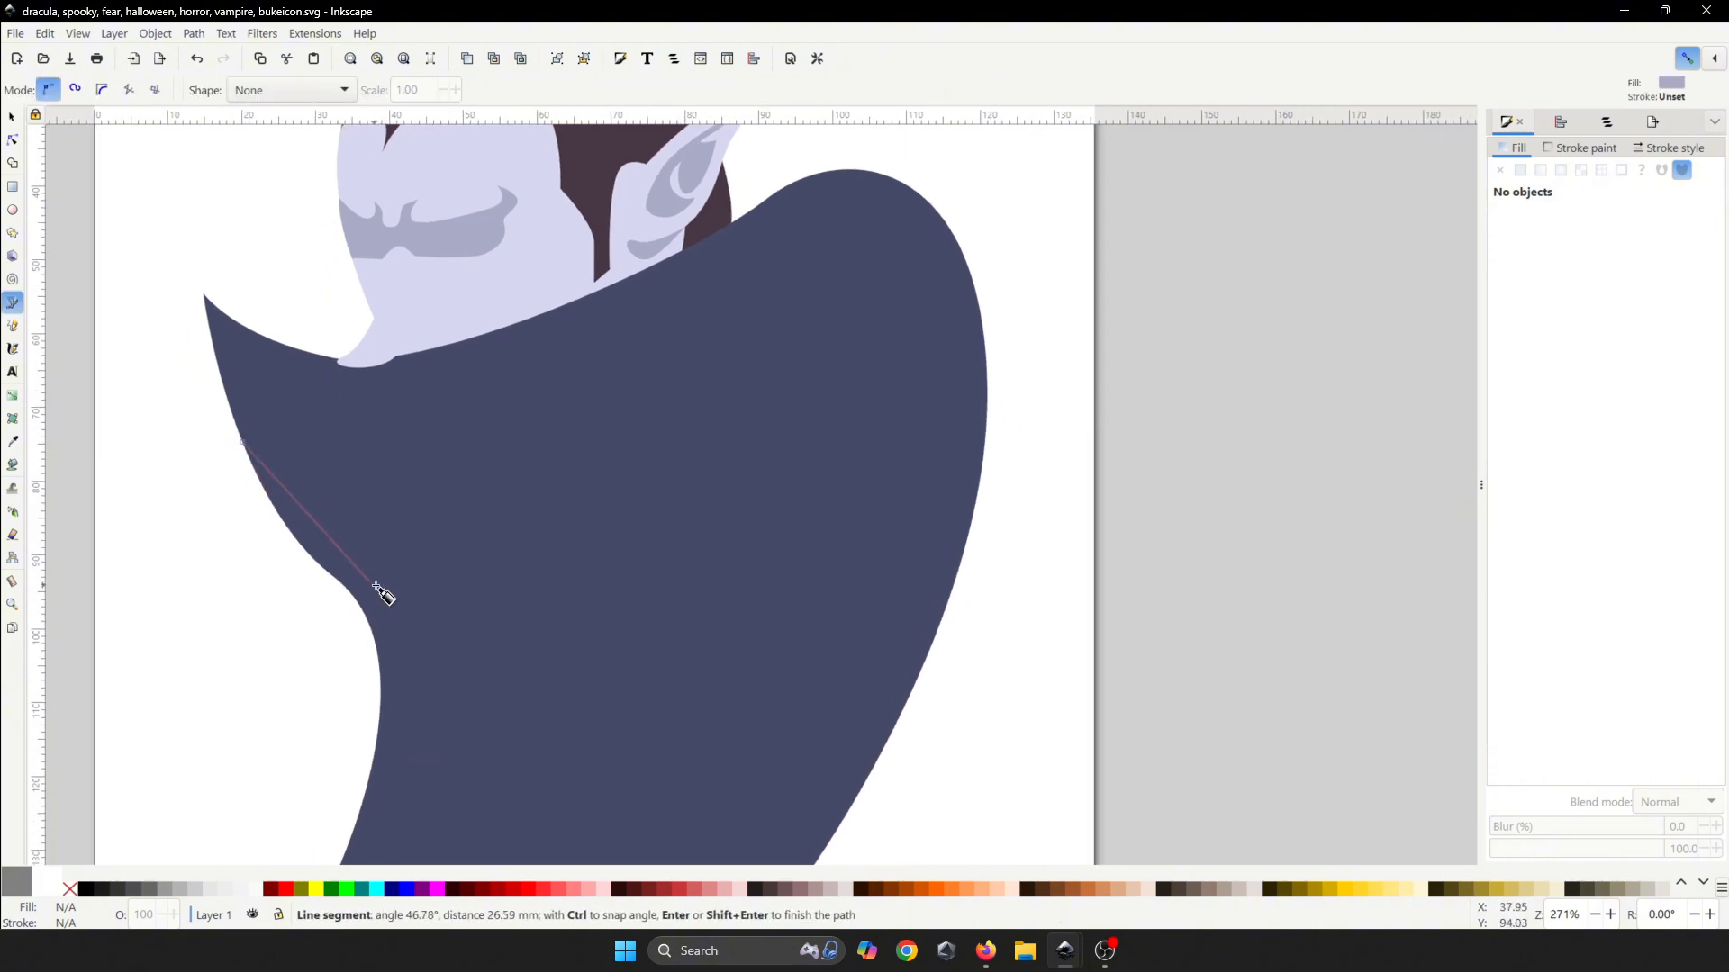
{"action": "key", "text": "Escape"}
{"action": "left_click", "coordinate": [203, 294]}
{"action": "left_click_drag", "start_coordinate": [336, 499], "coordinate": [440, 545]}
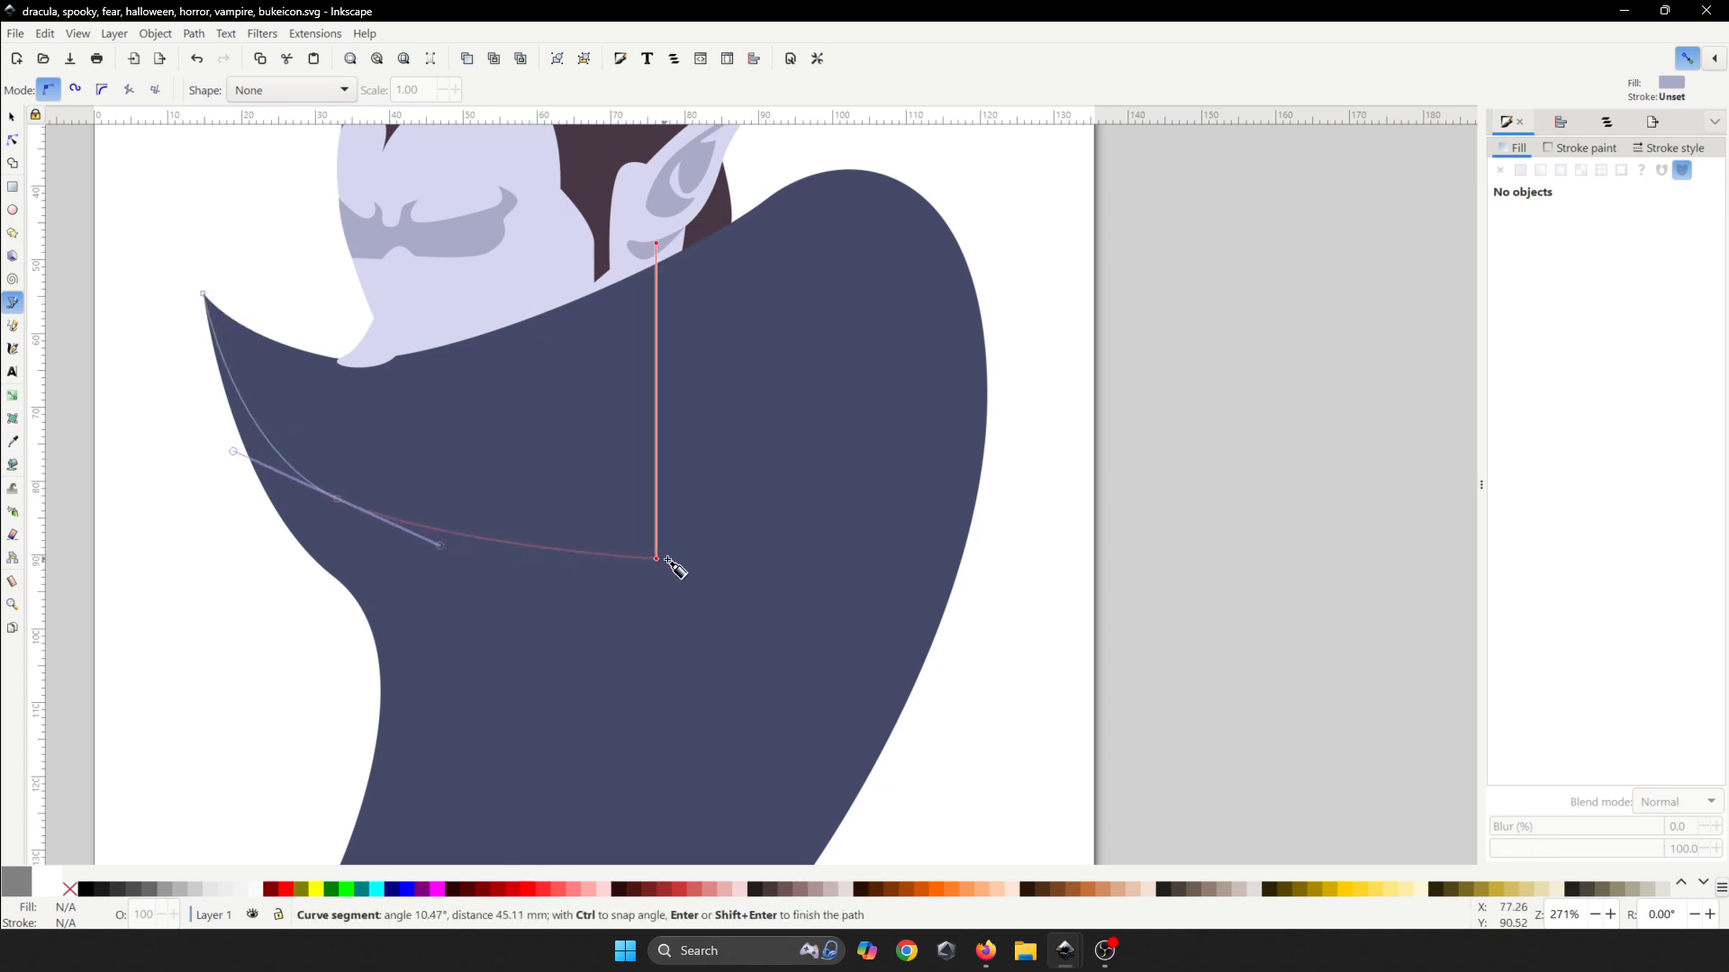
{"action": "left_click_drag", "start_coordinate": [729, 545], "coordinate": [813, 543]}
{"action": "left_click", "coordinate": [813, 539]}
- Add the lower and middle prongs, close the three-pronged streak at its tip, and save
{"action": "left_click_drag", "start_coordinate": [535, 654], "coordinate": [445, 708]}
{"action": "left_click", "coordinate": [395, 774]}
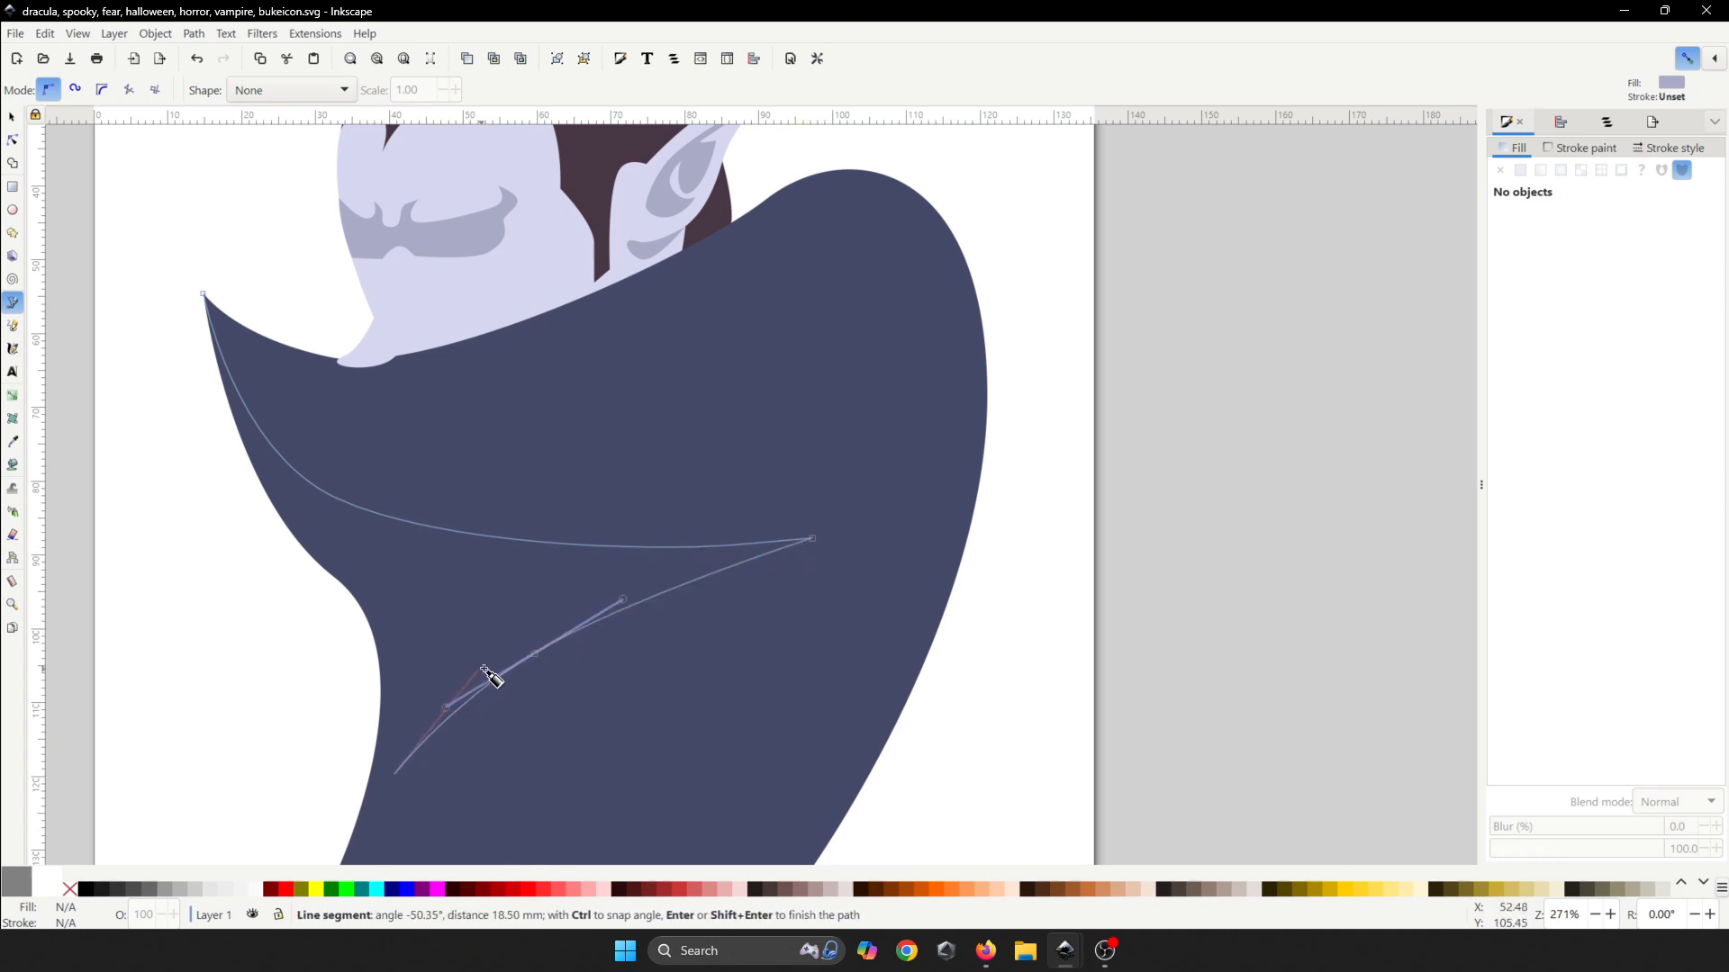
{"action": "left_click_drag", "start_coordinate": [518, 655], "coordinate": [584, 611]}
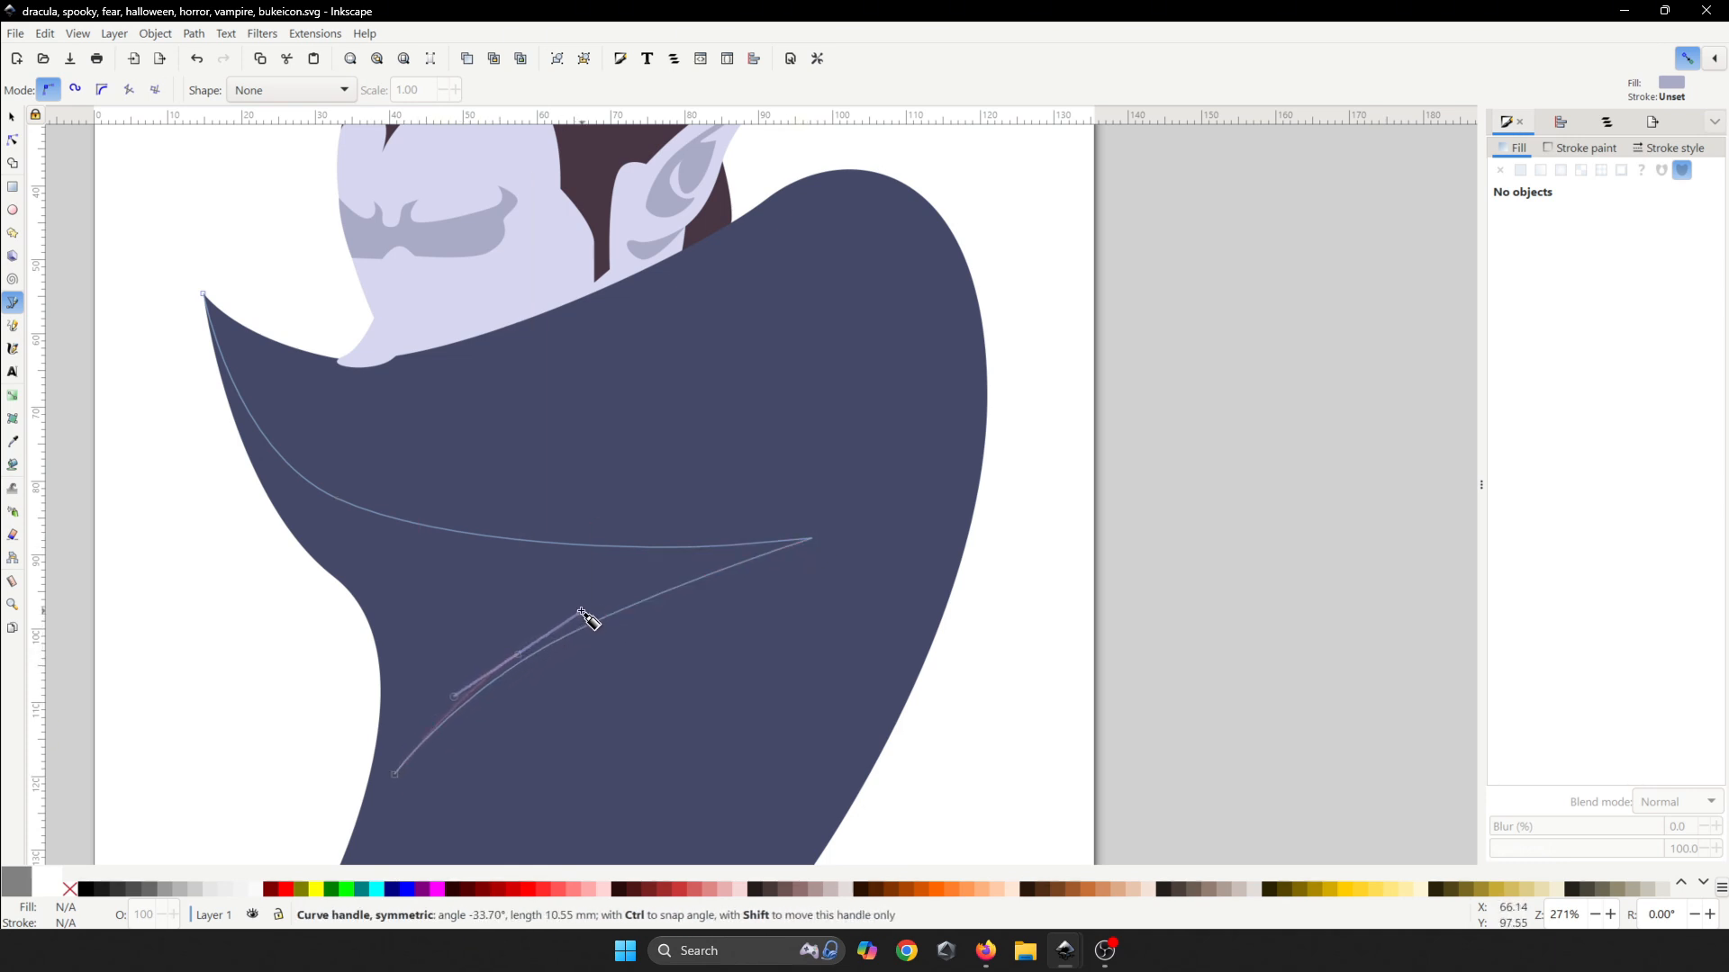
{"action": "left_click", "coordinate": [650, 584]}
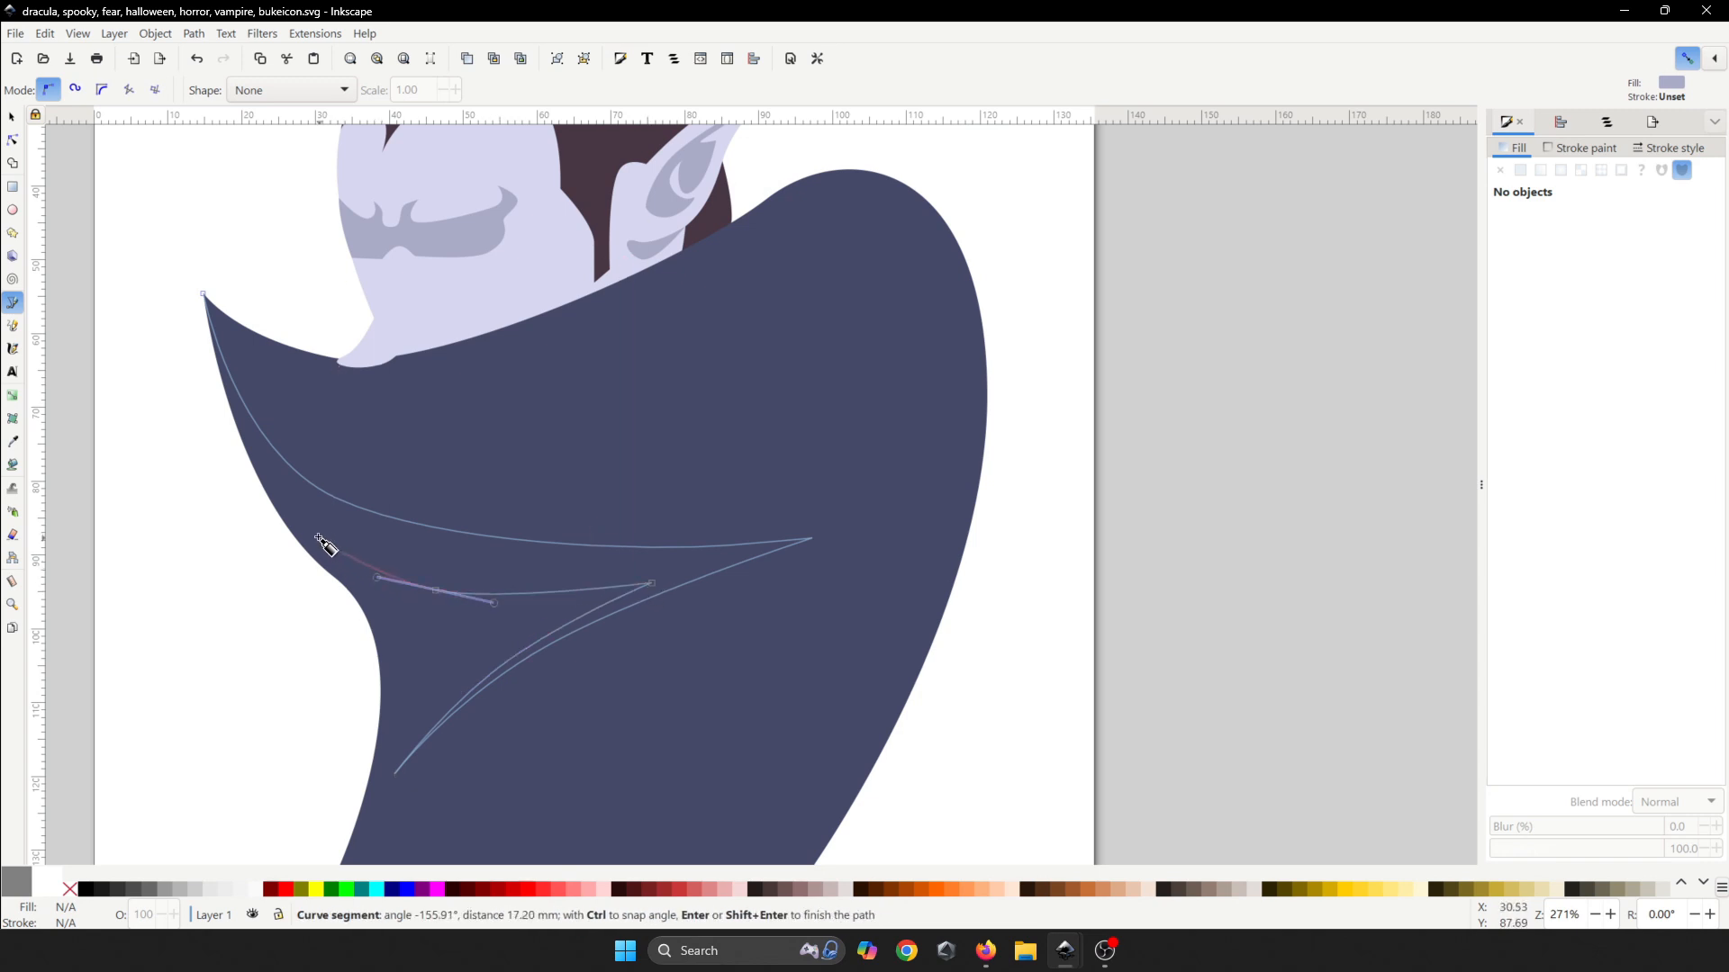
{"action": "left_click_drag", "start_coordinate": [318, 537], "coordinate": [554, 576]}
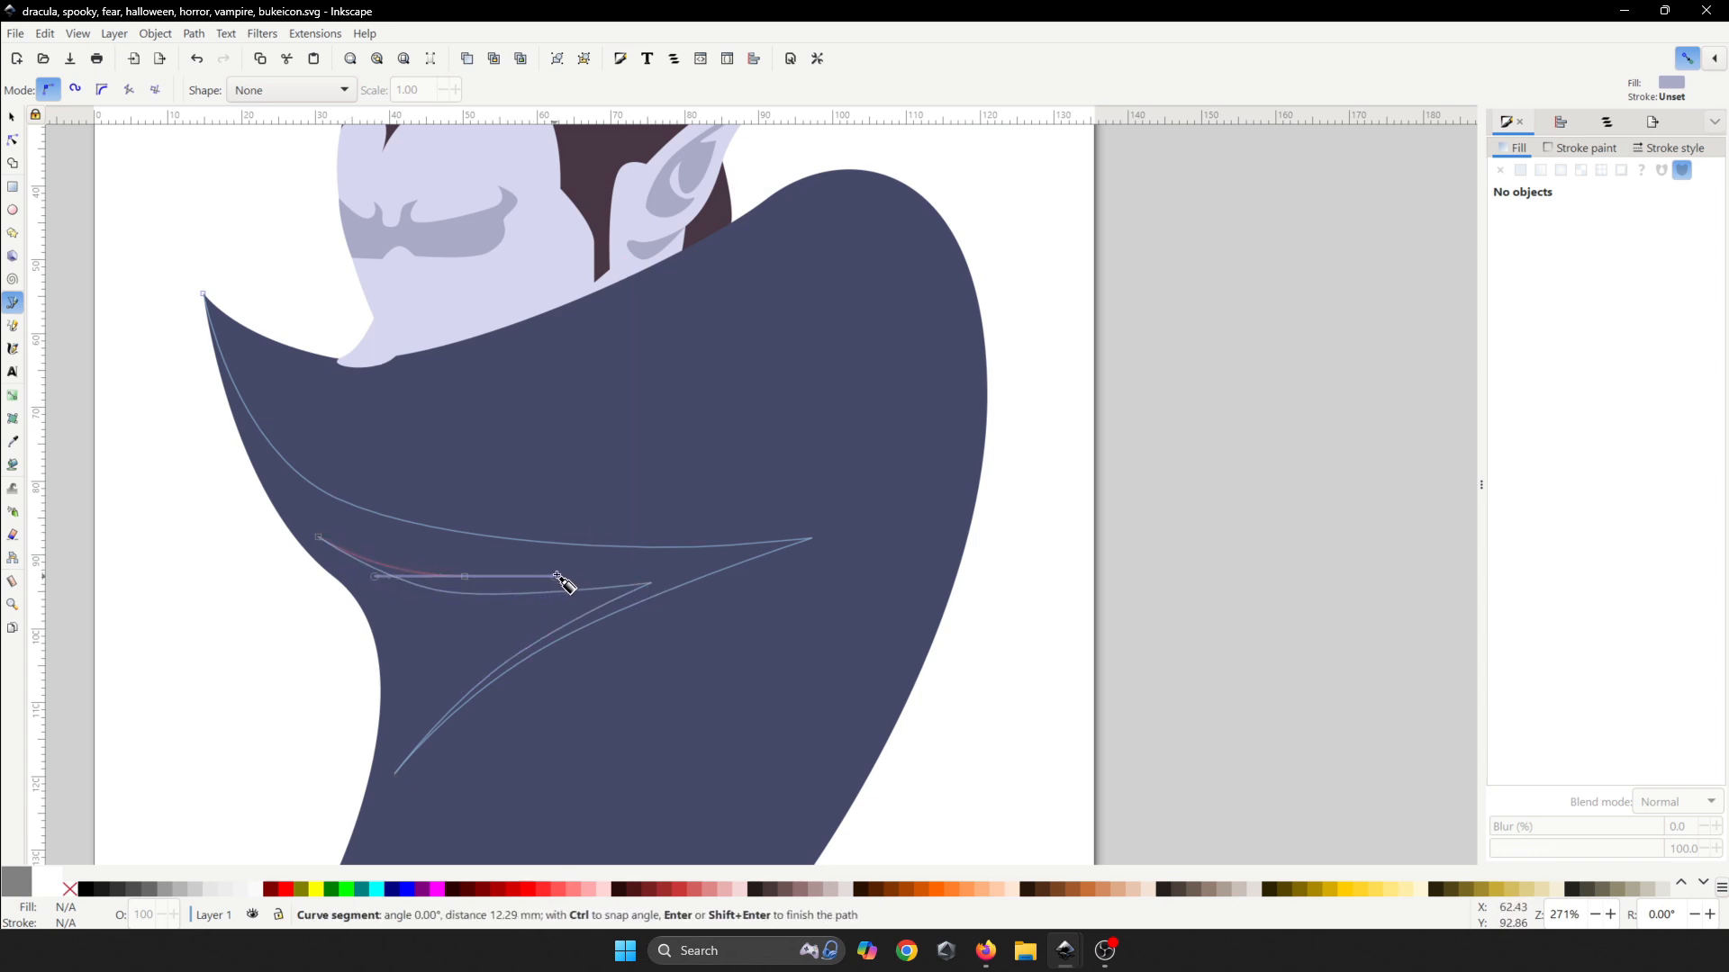
{"action": "left_click", "coordinate": [594, 564]}
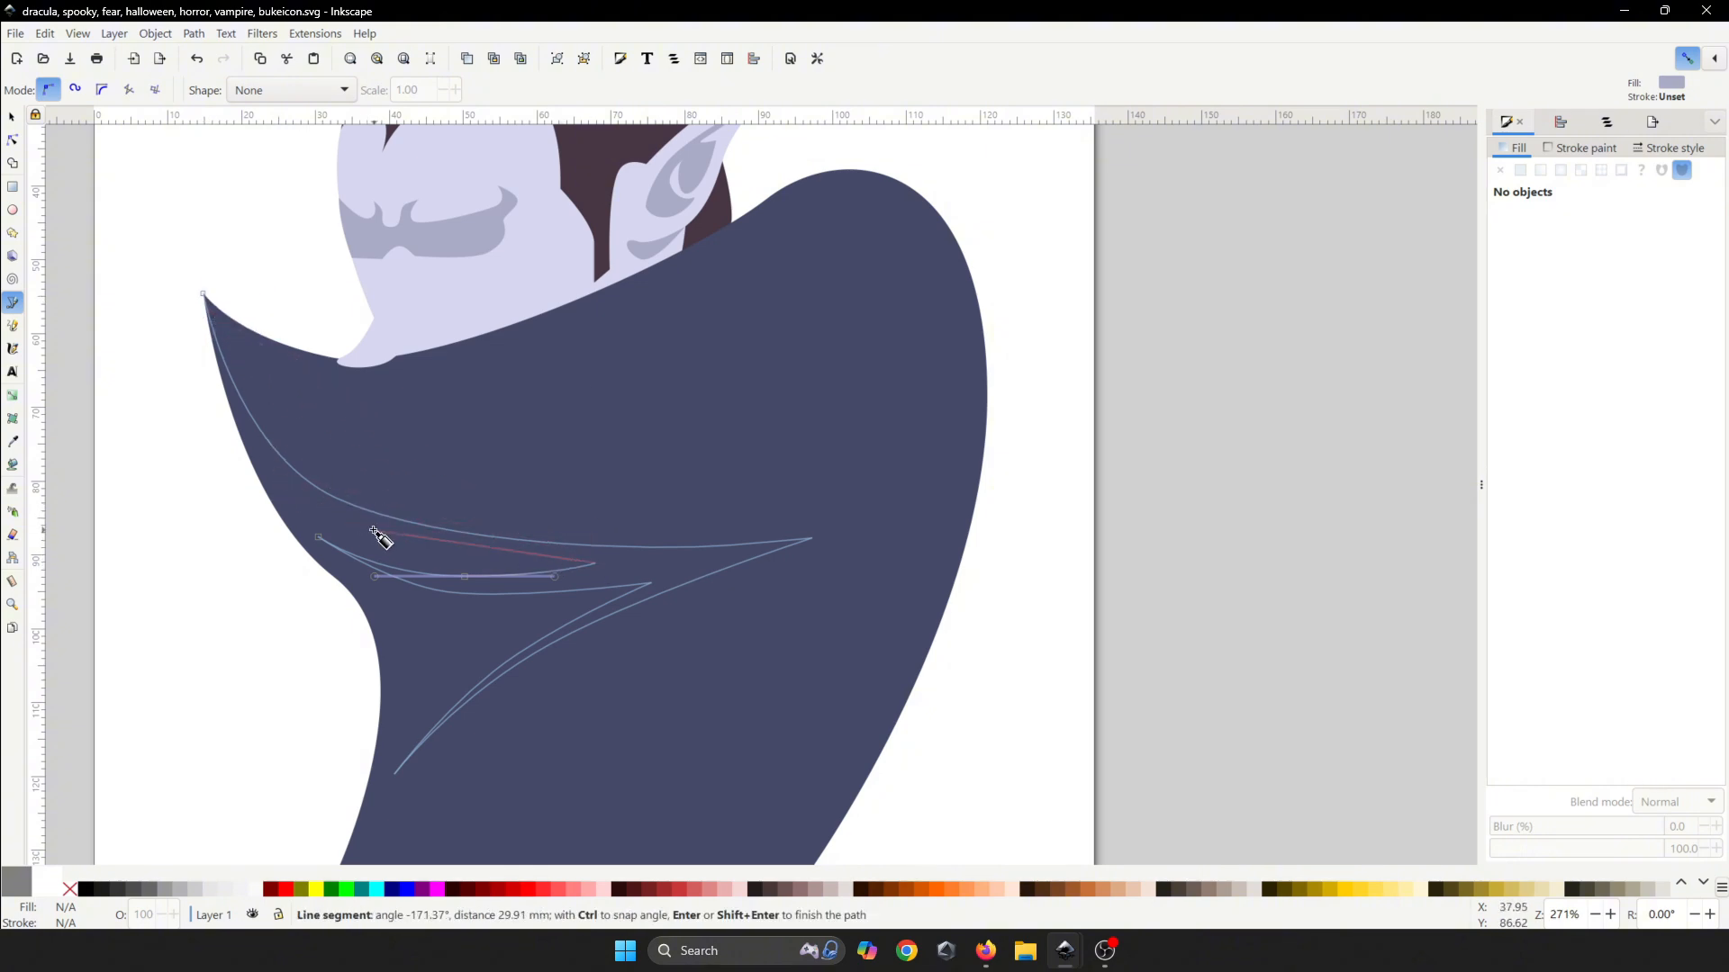
{"action": "left_click_drag", "start_coordinate": [336, 530], "coordinate": [242, 483]}
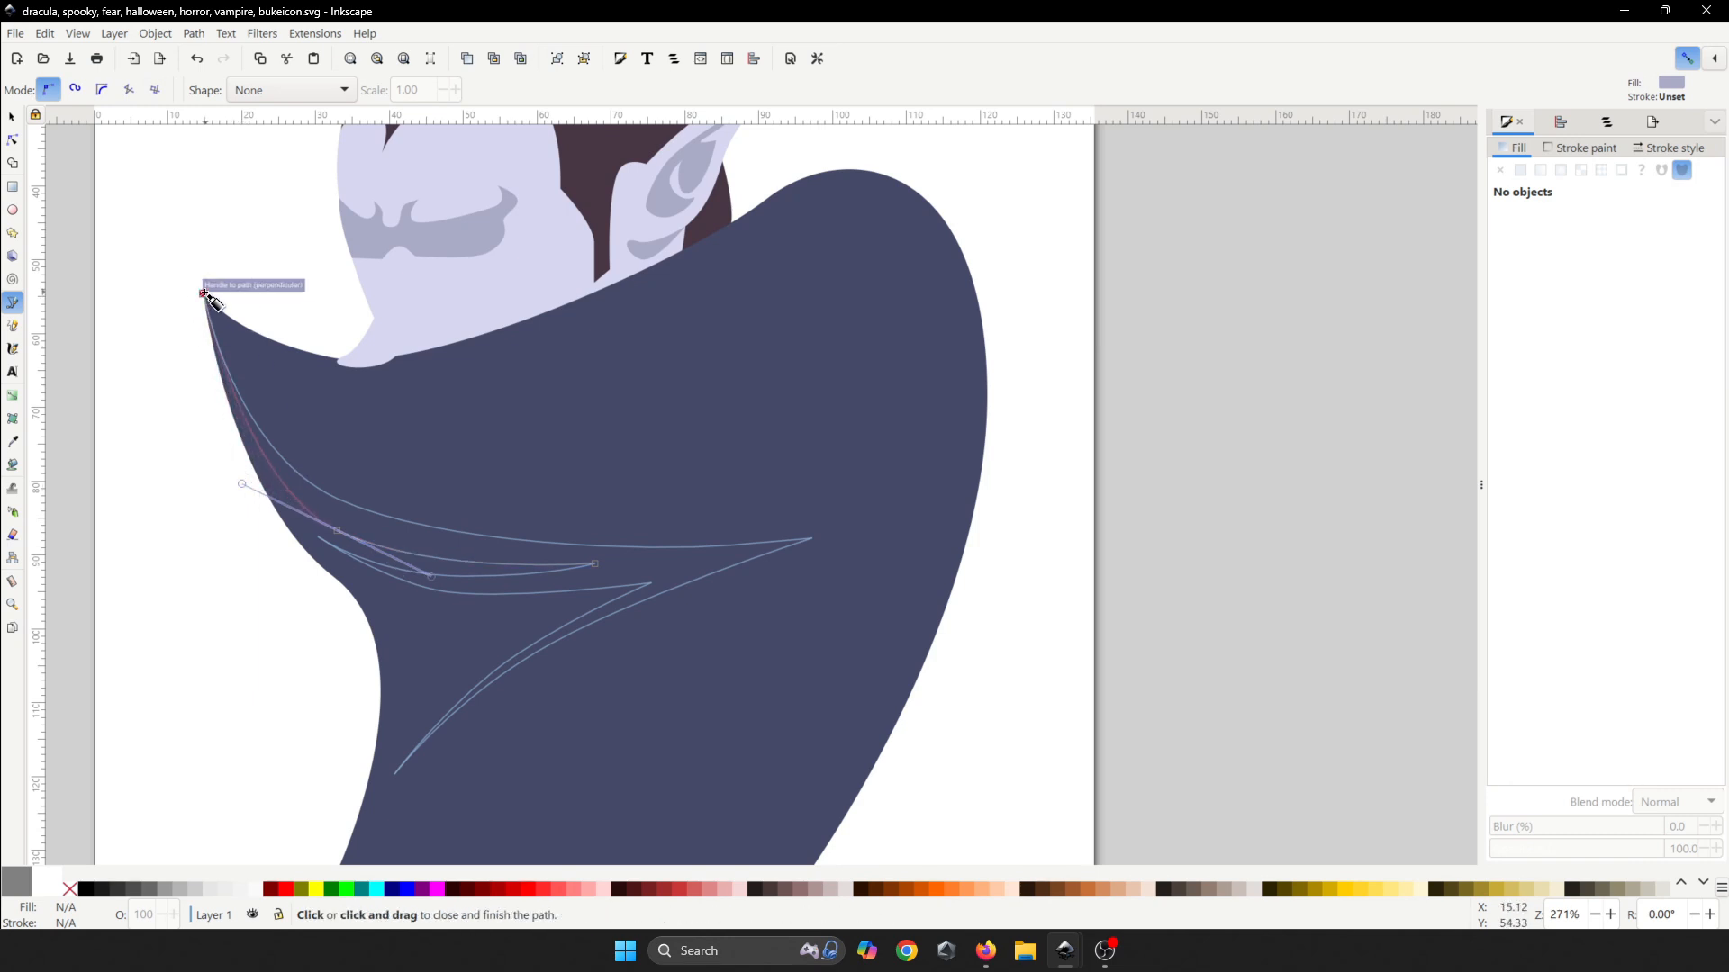
{"action": "left_click_drag", "start_coordinate": [203, 294], "coordinate": [194, 222]}
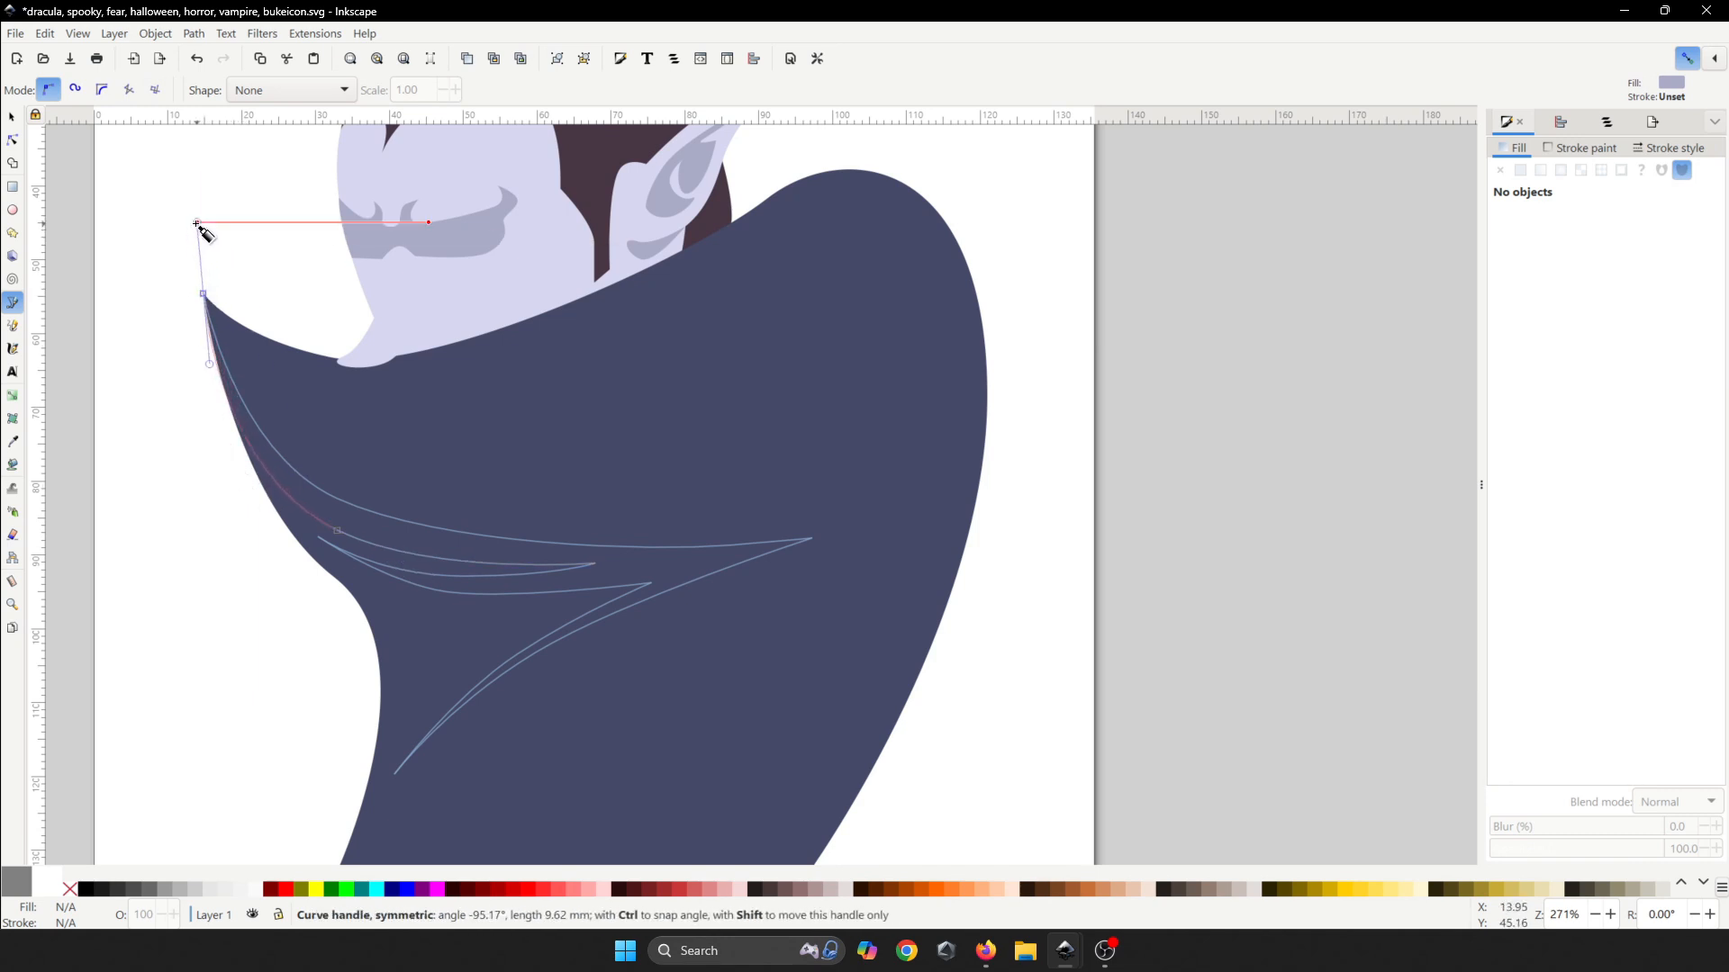
{"action": "scroll", "coordinate": [522, 488], "scroll_direction": "down", "scroll_amount": 4}
{"action": "key", "text": "ctrl+s"}
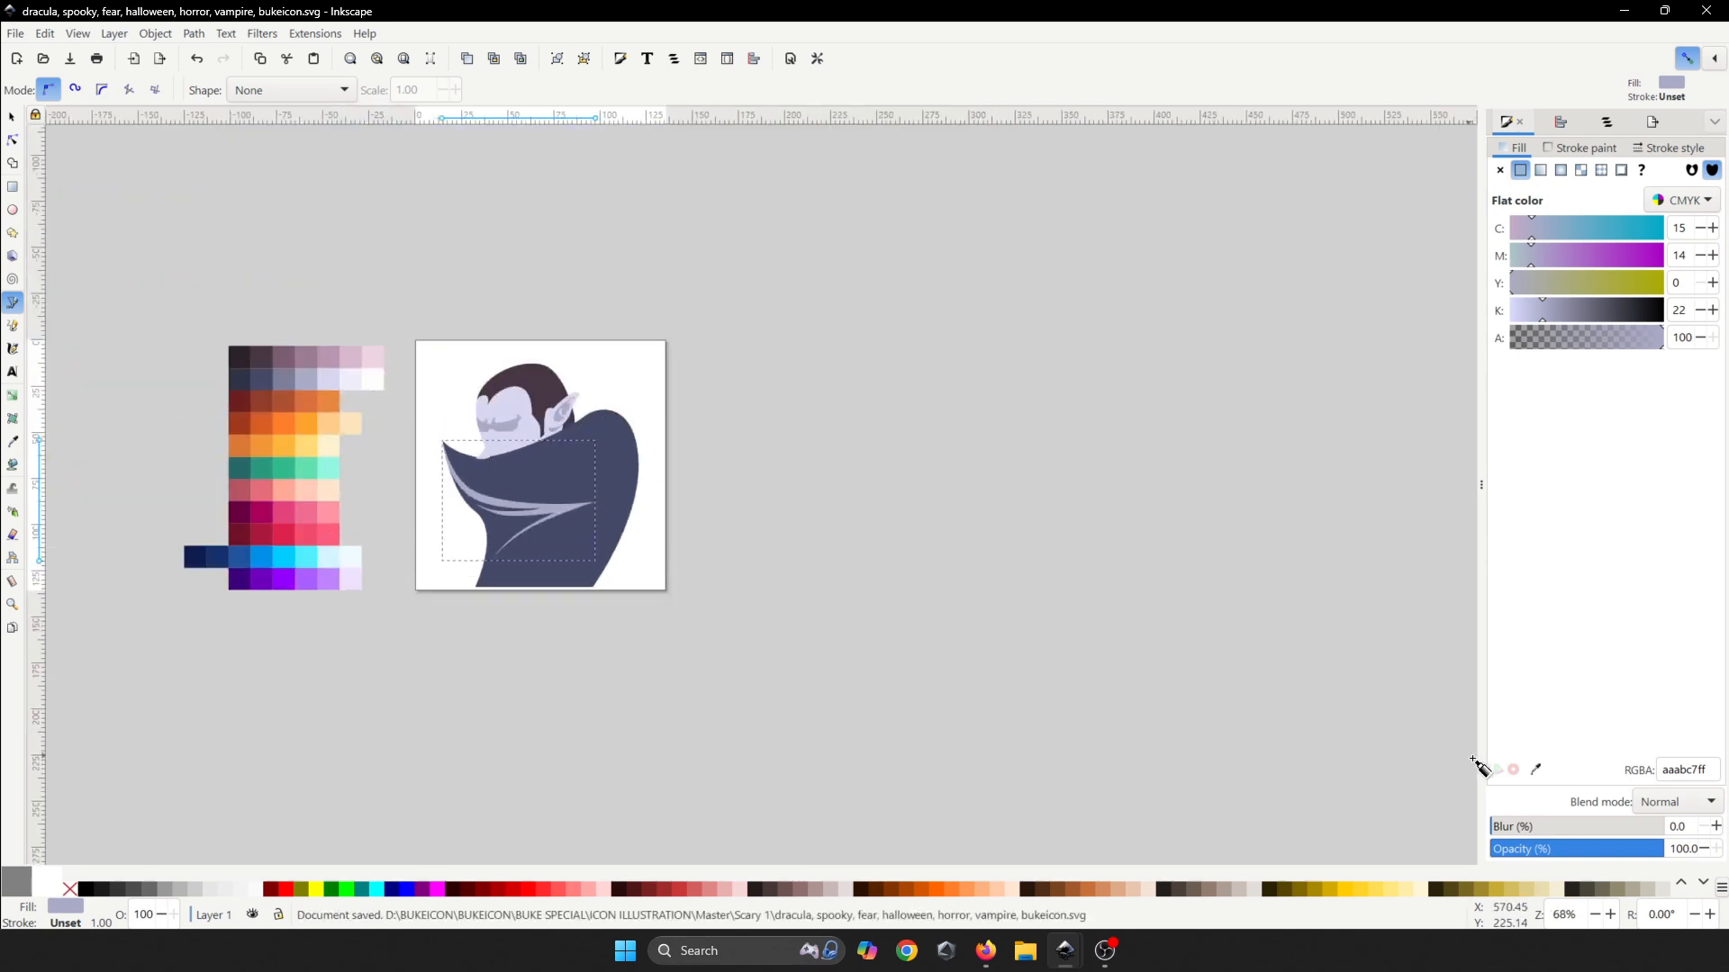
- Fill the streak shape with dark navy 2f3246 using the dropper
{"action": "left_click", "coordinate": [1541, 775]}
{"action": "scroll", "coordinate": [405, 509], "scroll_direction": "up", "scroll_amount": 3}
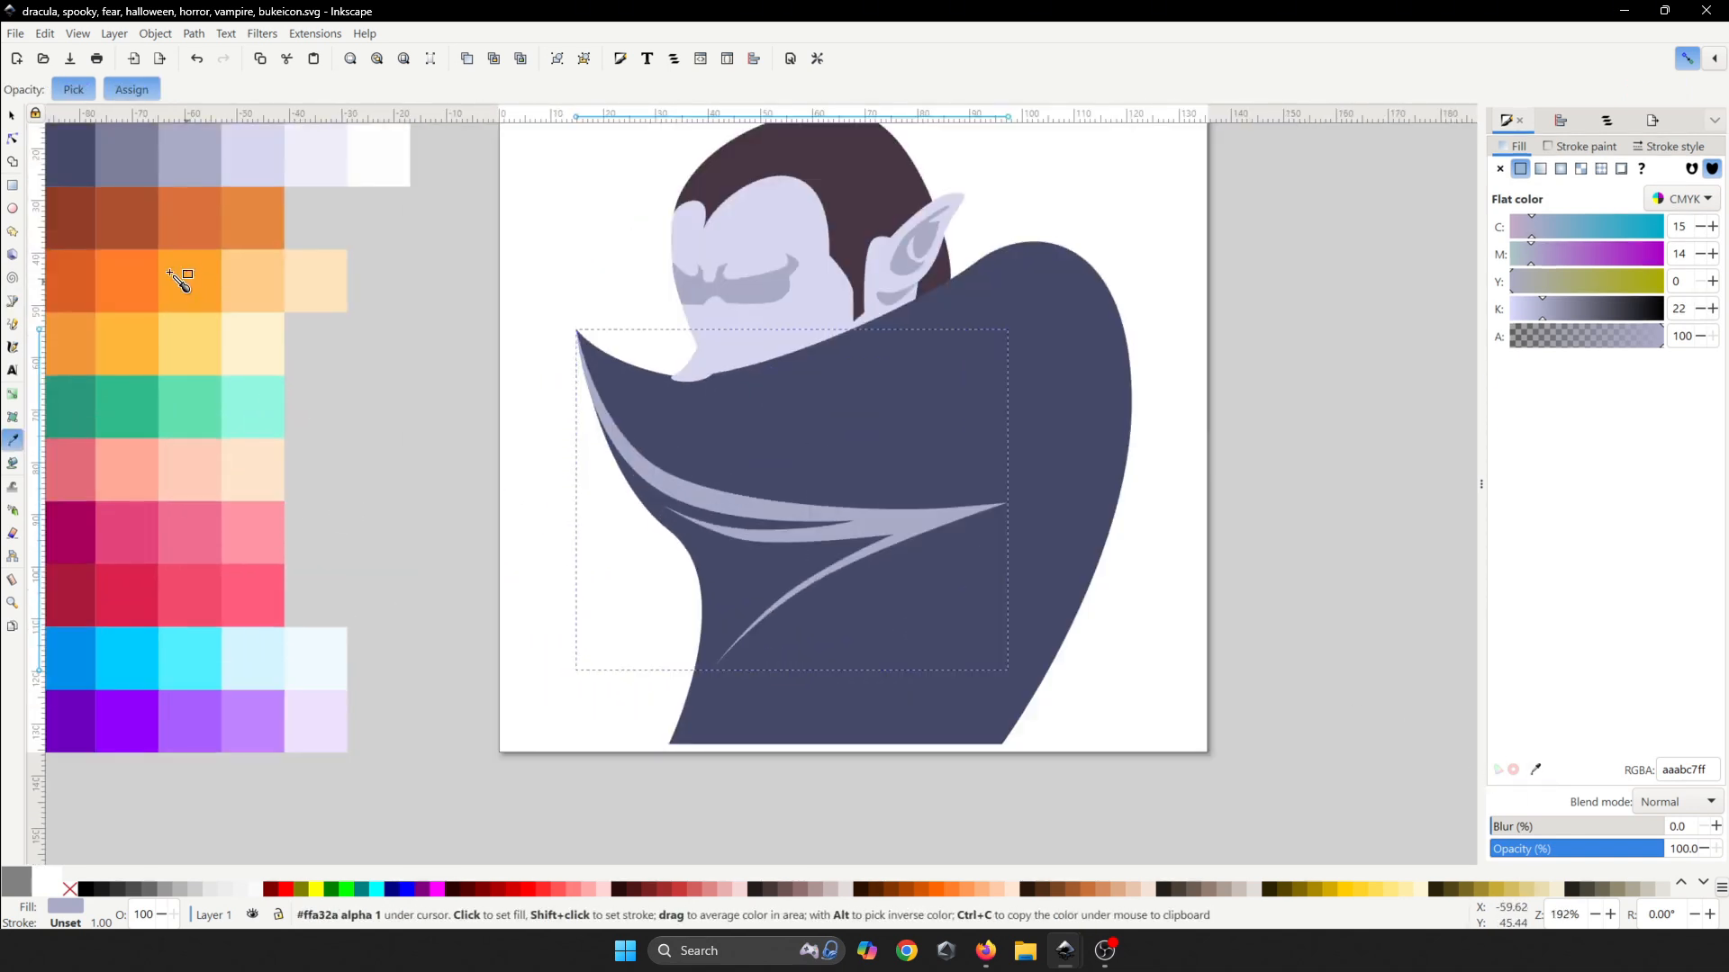
{"action": "scroll", "coordinate": [285, 387], "scroll_direction": "down", "scroll_amount": 2}
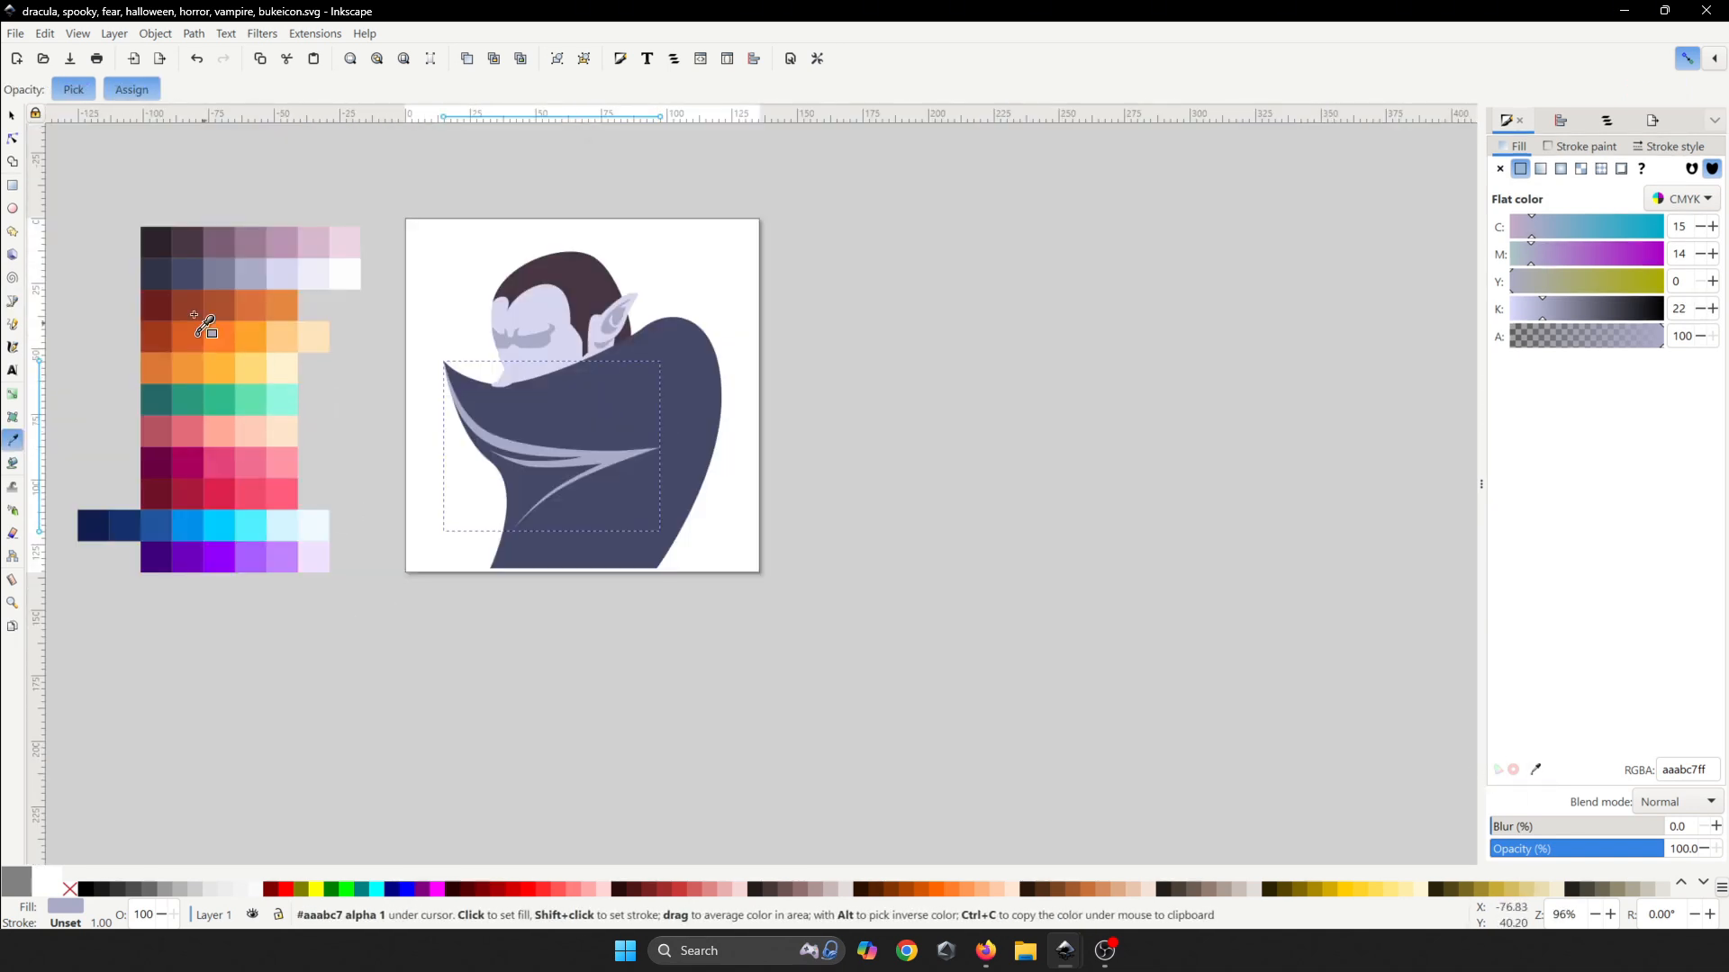
{"action": "left_click", "coordinate": [169, 275]}
- Draw a small pointed dark fold at the cape's right shoulder
{"action": "key", "text": "b"}
{"action": "scroll", "coordinate": [606, 432], "scroll_direction": "up", "scroll_amount": 3}
{"action": "scroll", "coordinate": [664, 426], "scroll_direction": "up", "scroll_amount": 4}
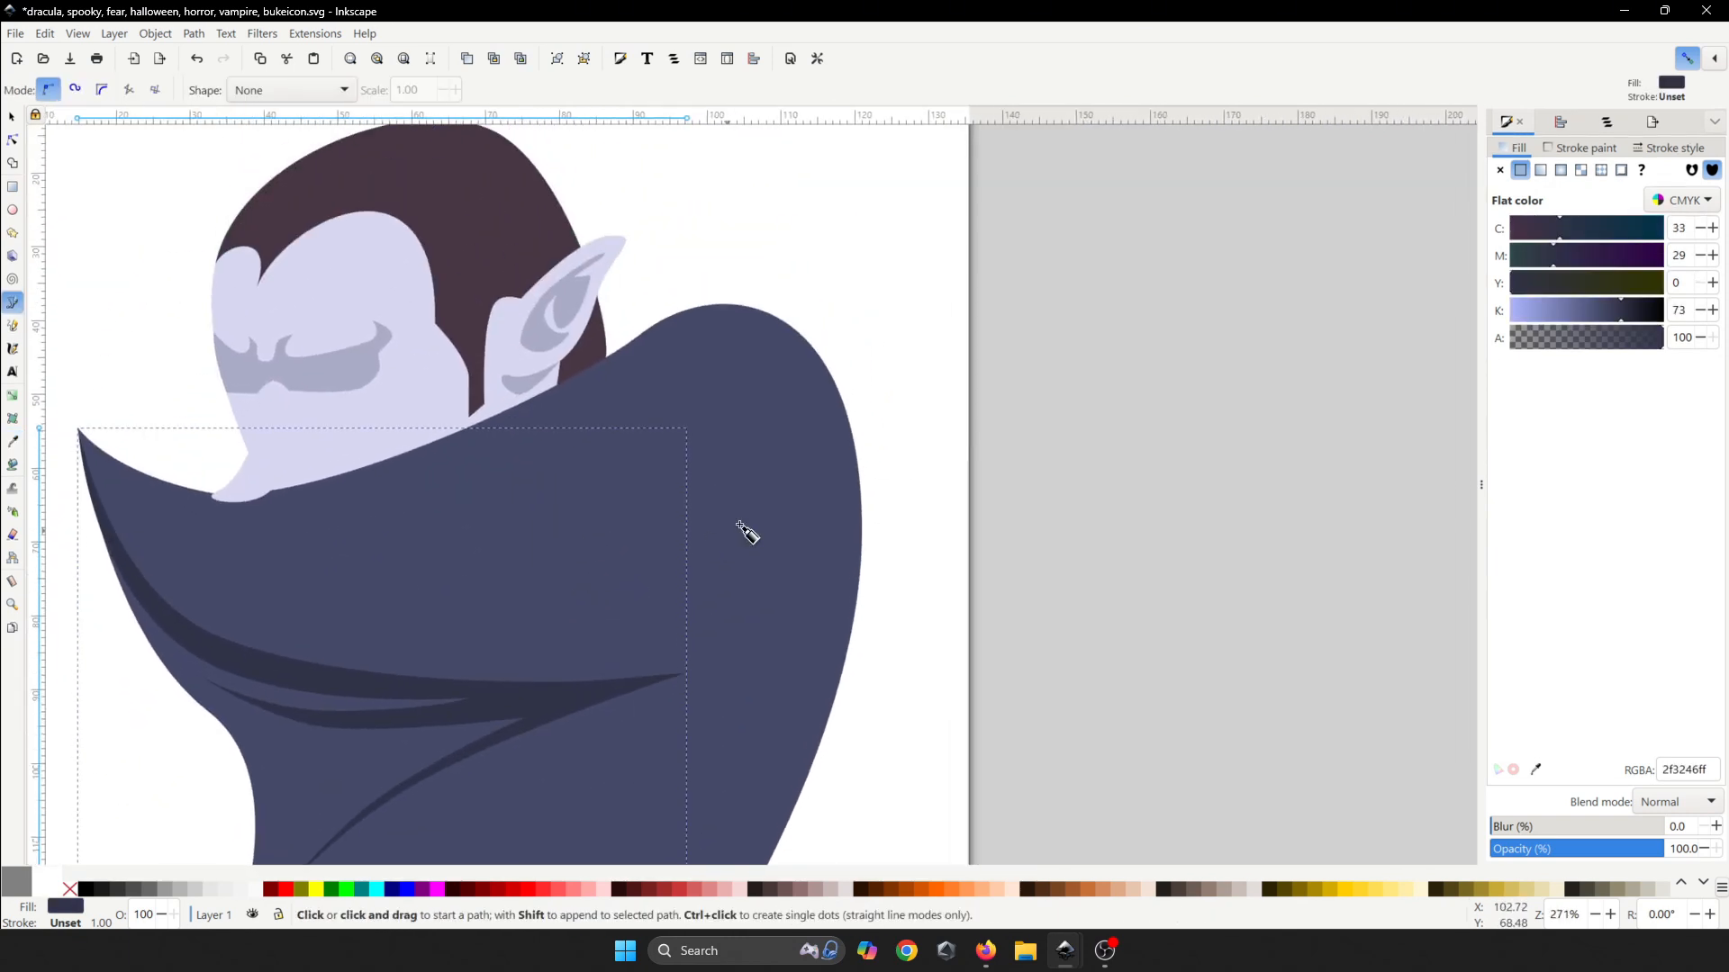
{"action": "left_click", "coordinate": [811, 467]}
{"action": "left_click_drag", "start_coordinate": [756, 568], "coordinate": [801, 531]}
{"action": "left_click", "coordinate": [684, 609]}
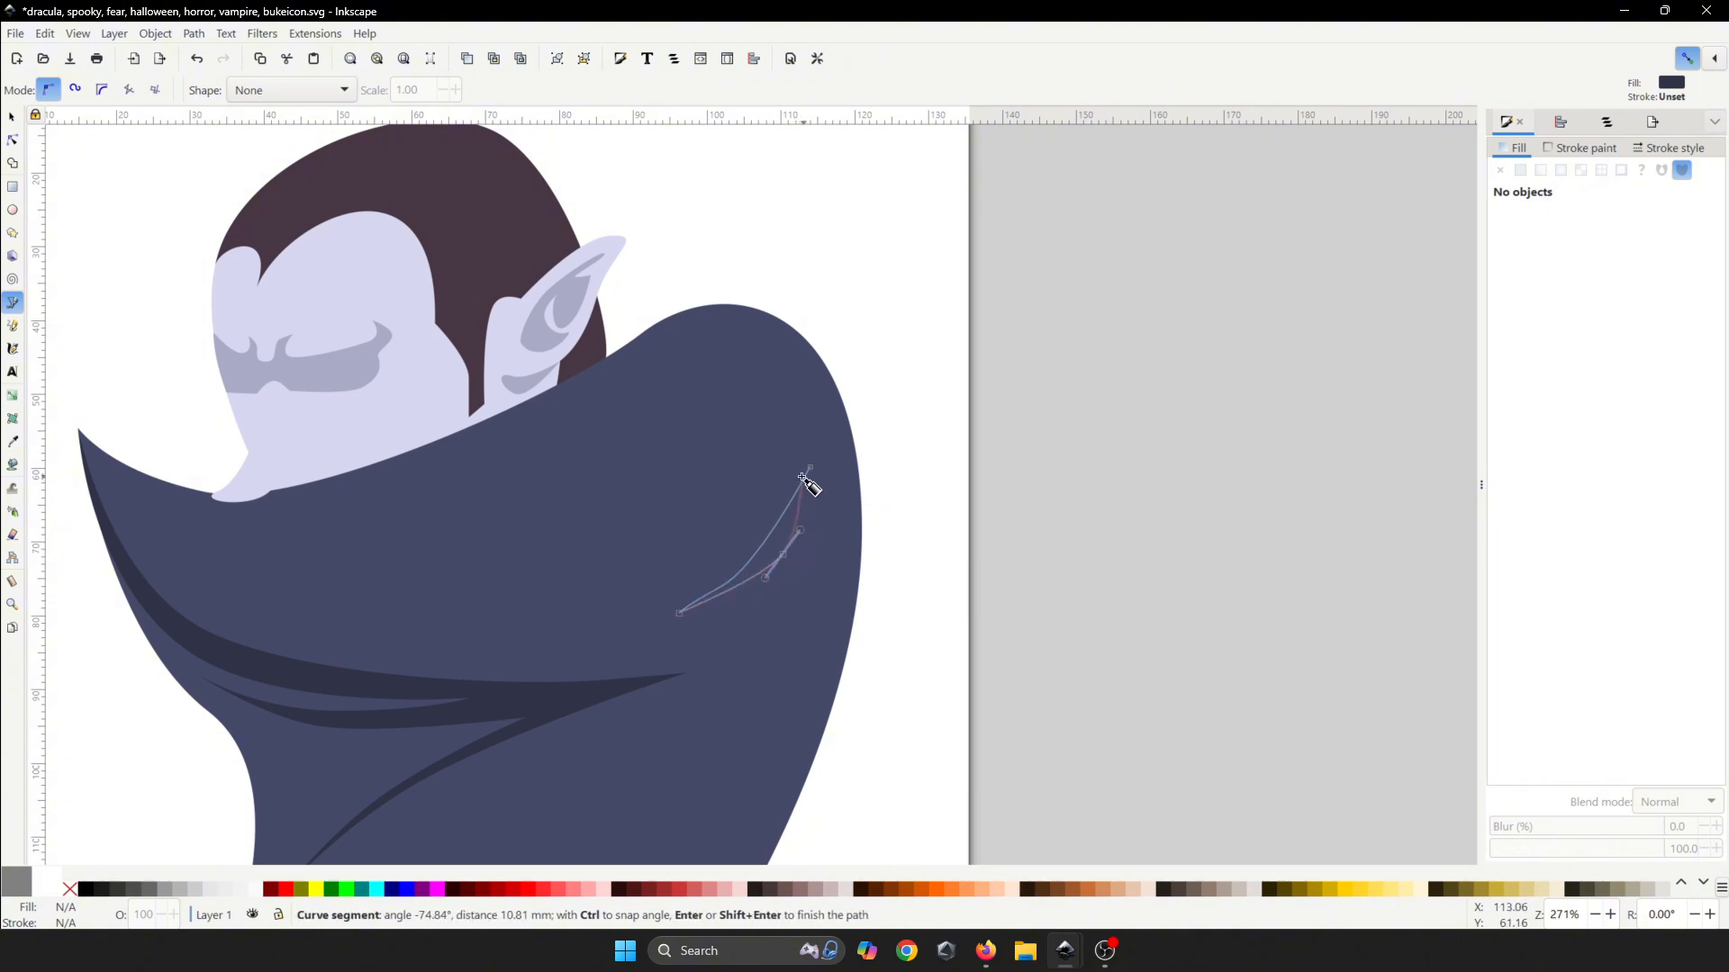
{"action": "left_click", "coordinate": [809, 470]}
{"action": "scroll", "coordinate": [809, 473], "scroll_direction": "down", "scroll_amount": 4}
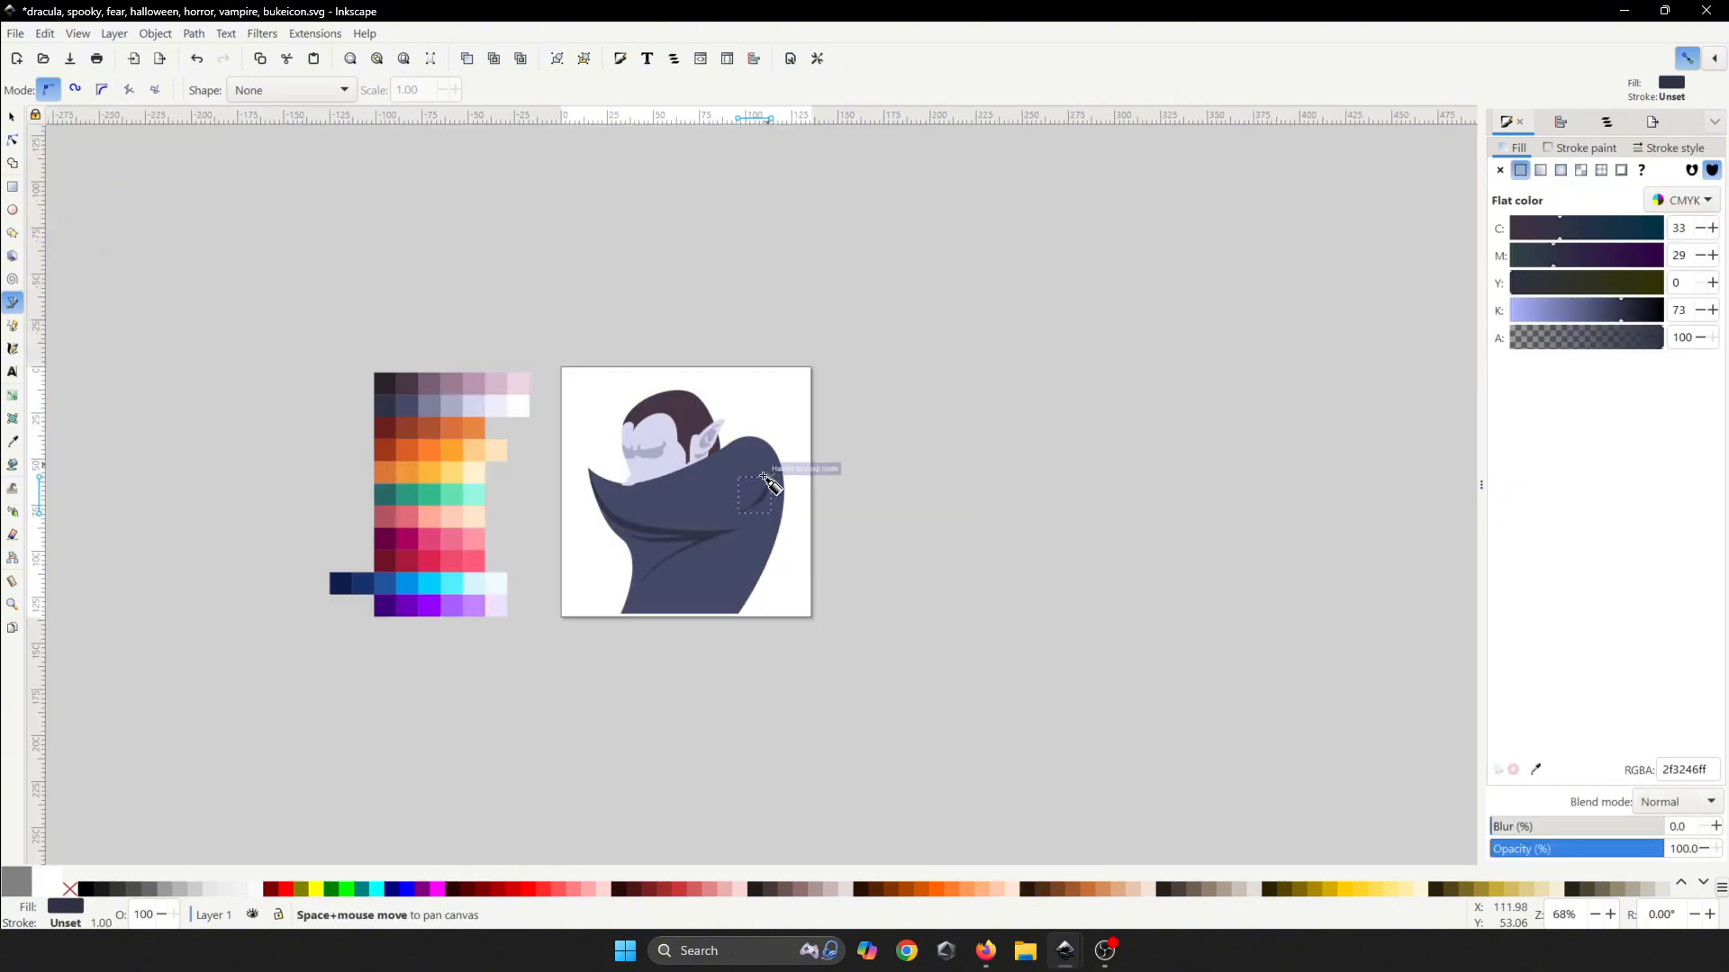
{"action": "scroll", "coordinate": [721, 725], "scroll_direction": "up", "scroll_amount": 3}
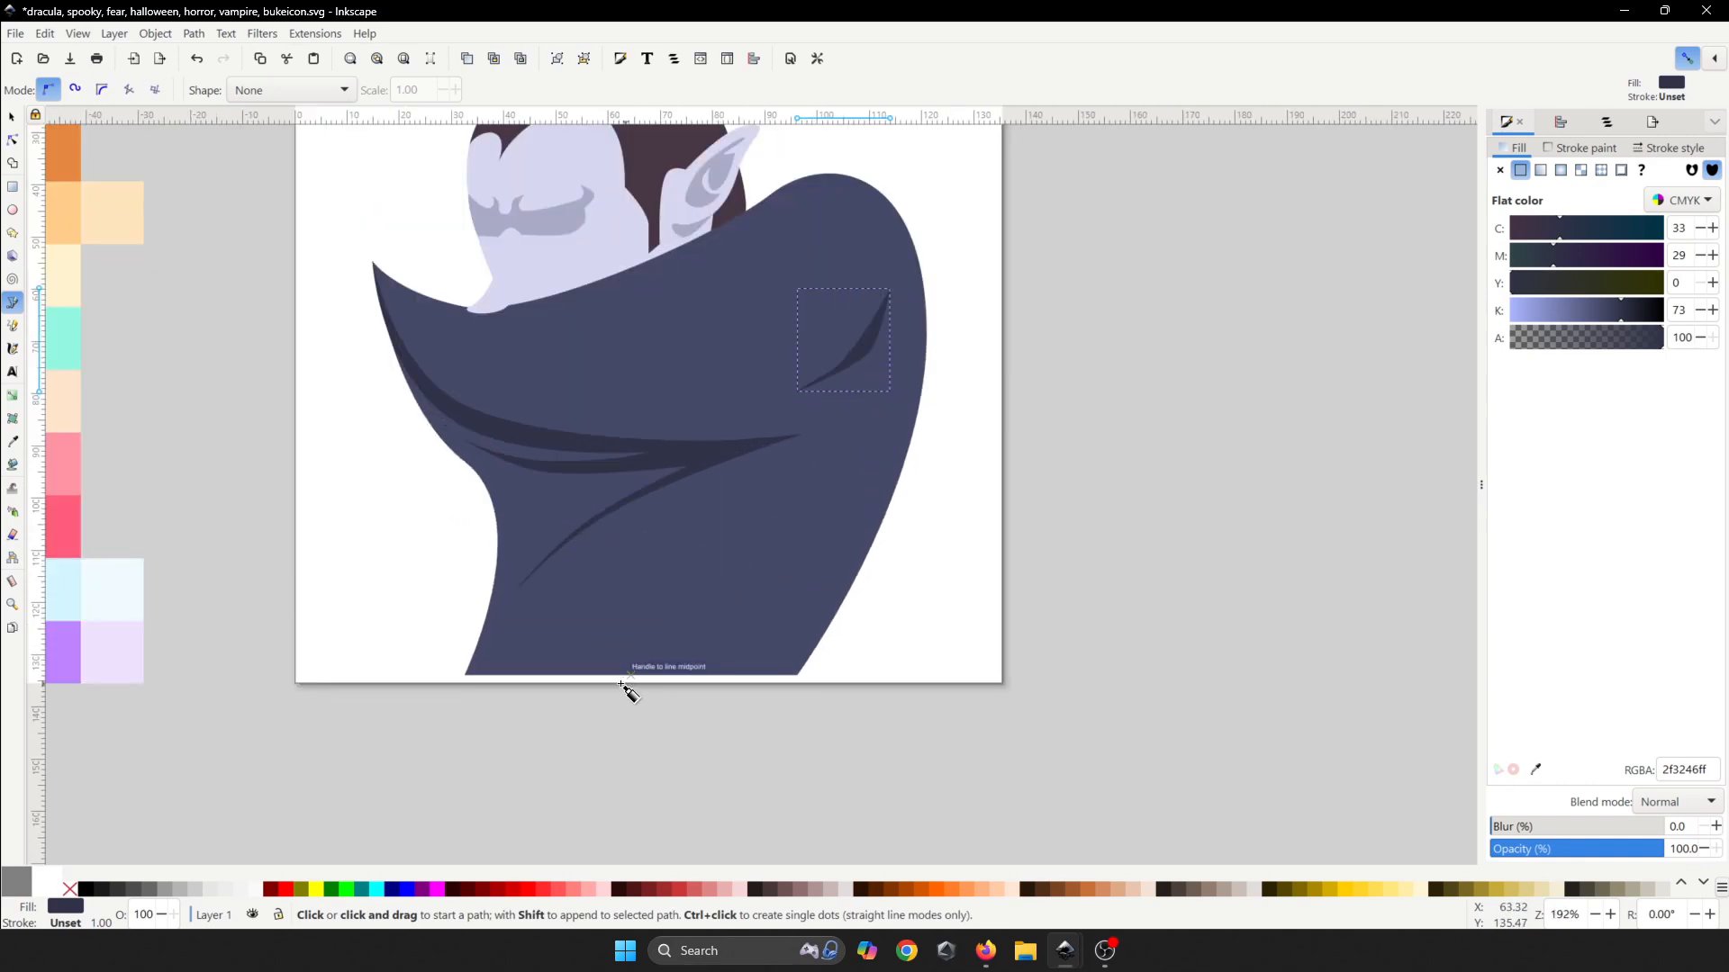
{"action": "left_click", "coordinate": [621, 688]}
{"action": "key", "text": "Escape"}
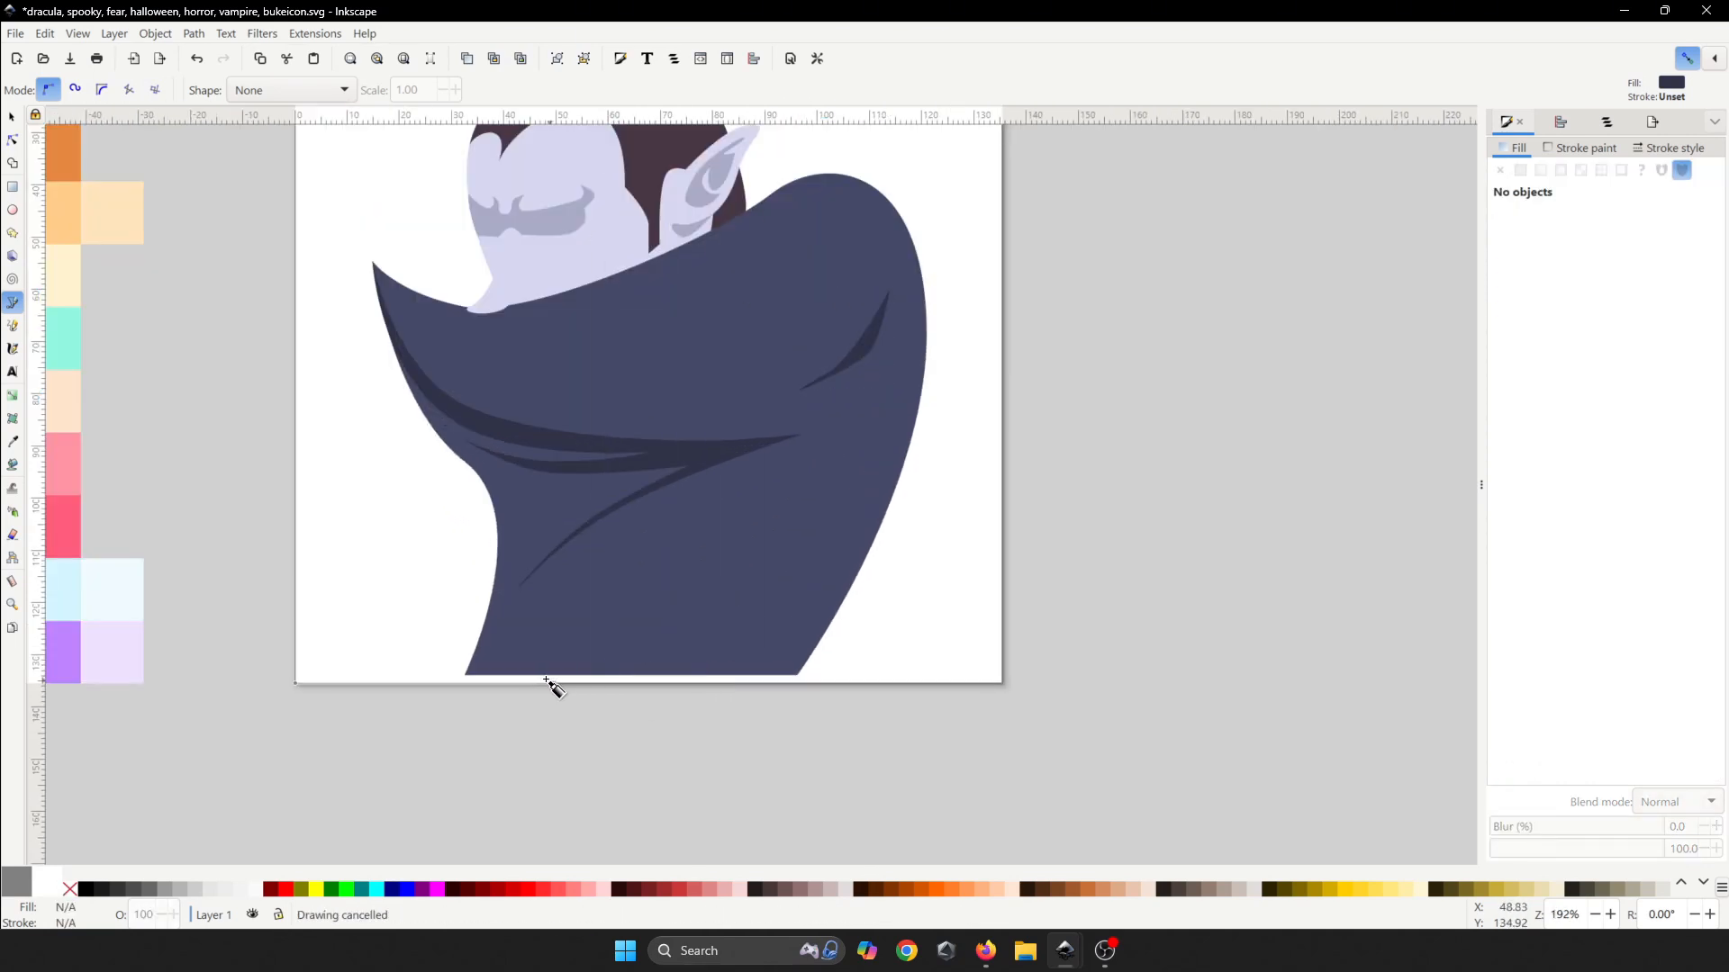
- Draw a fold rising from the cape's bottom edge, then undo it
{"action": "left_click", "coordinate": [532, 675]}
{"action": "left_click_drag", "start_coordinate": [692, 579], "coordinate": [732, 501]}
{"action": "left_click", "coordinate": [766, 478]}
{"action": "left_click_drag", "start_coordinate": [685, 558], "coordinate": [659, 600]}
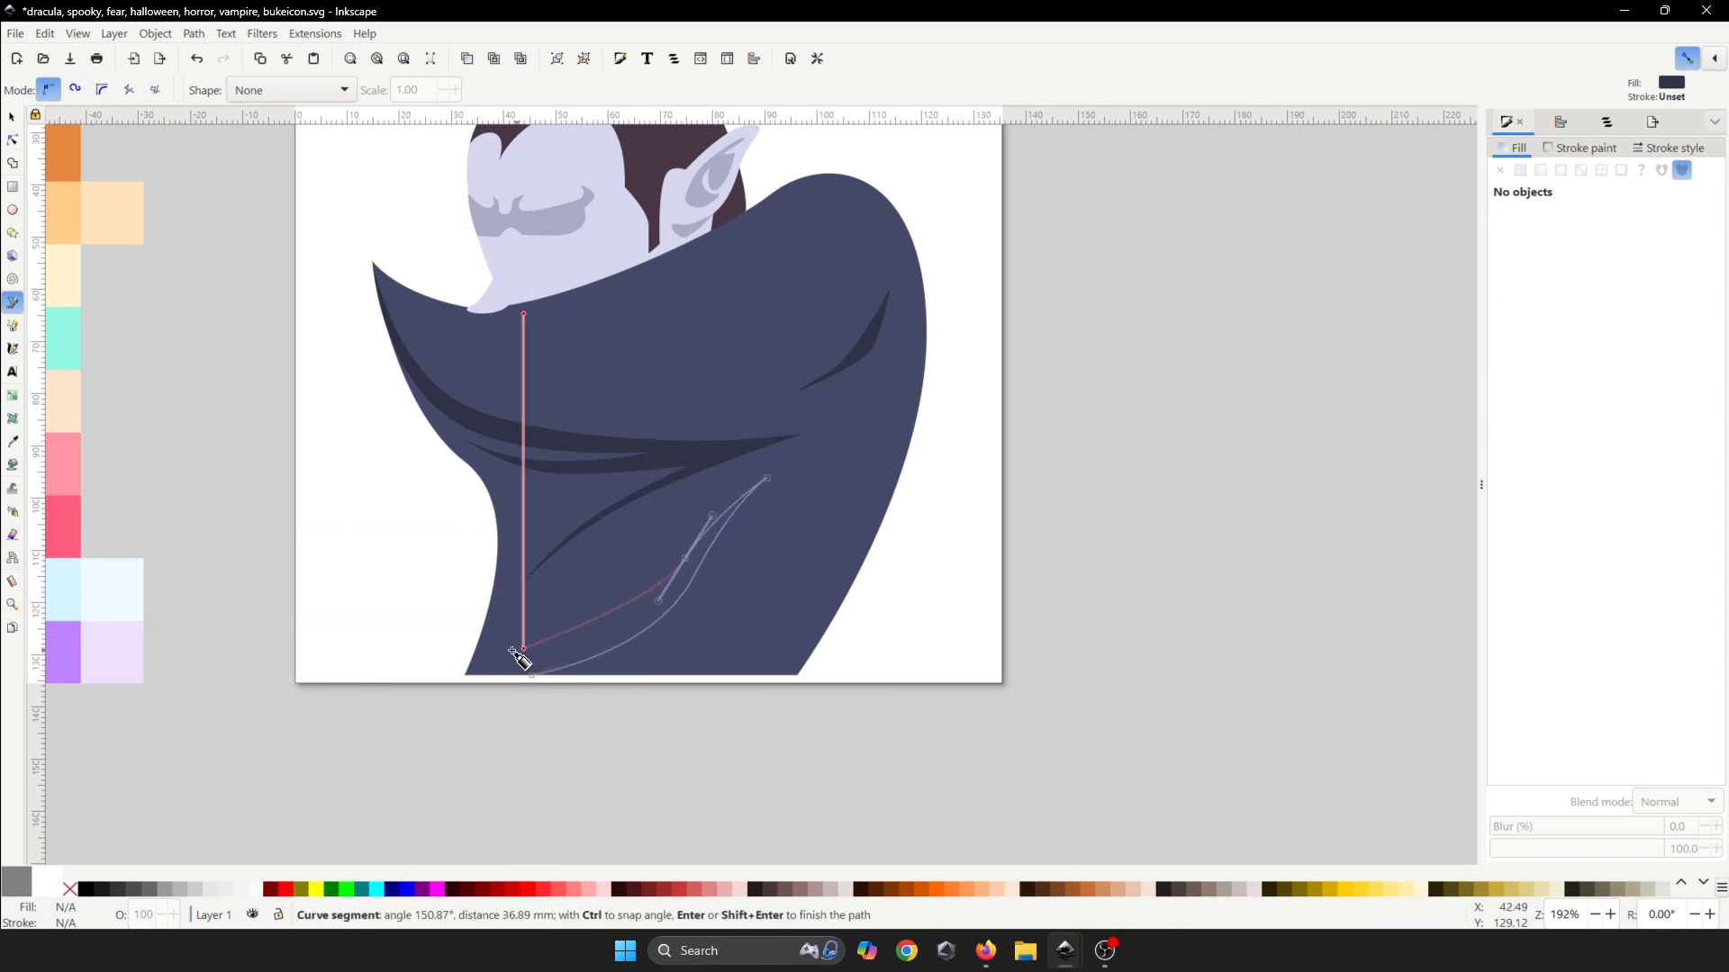
{"action": "left_click", "coordinate": [469, 672]}
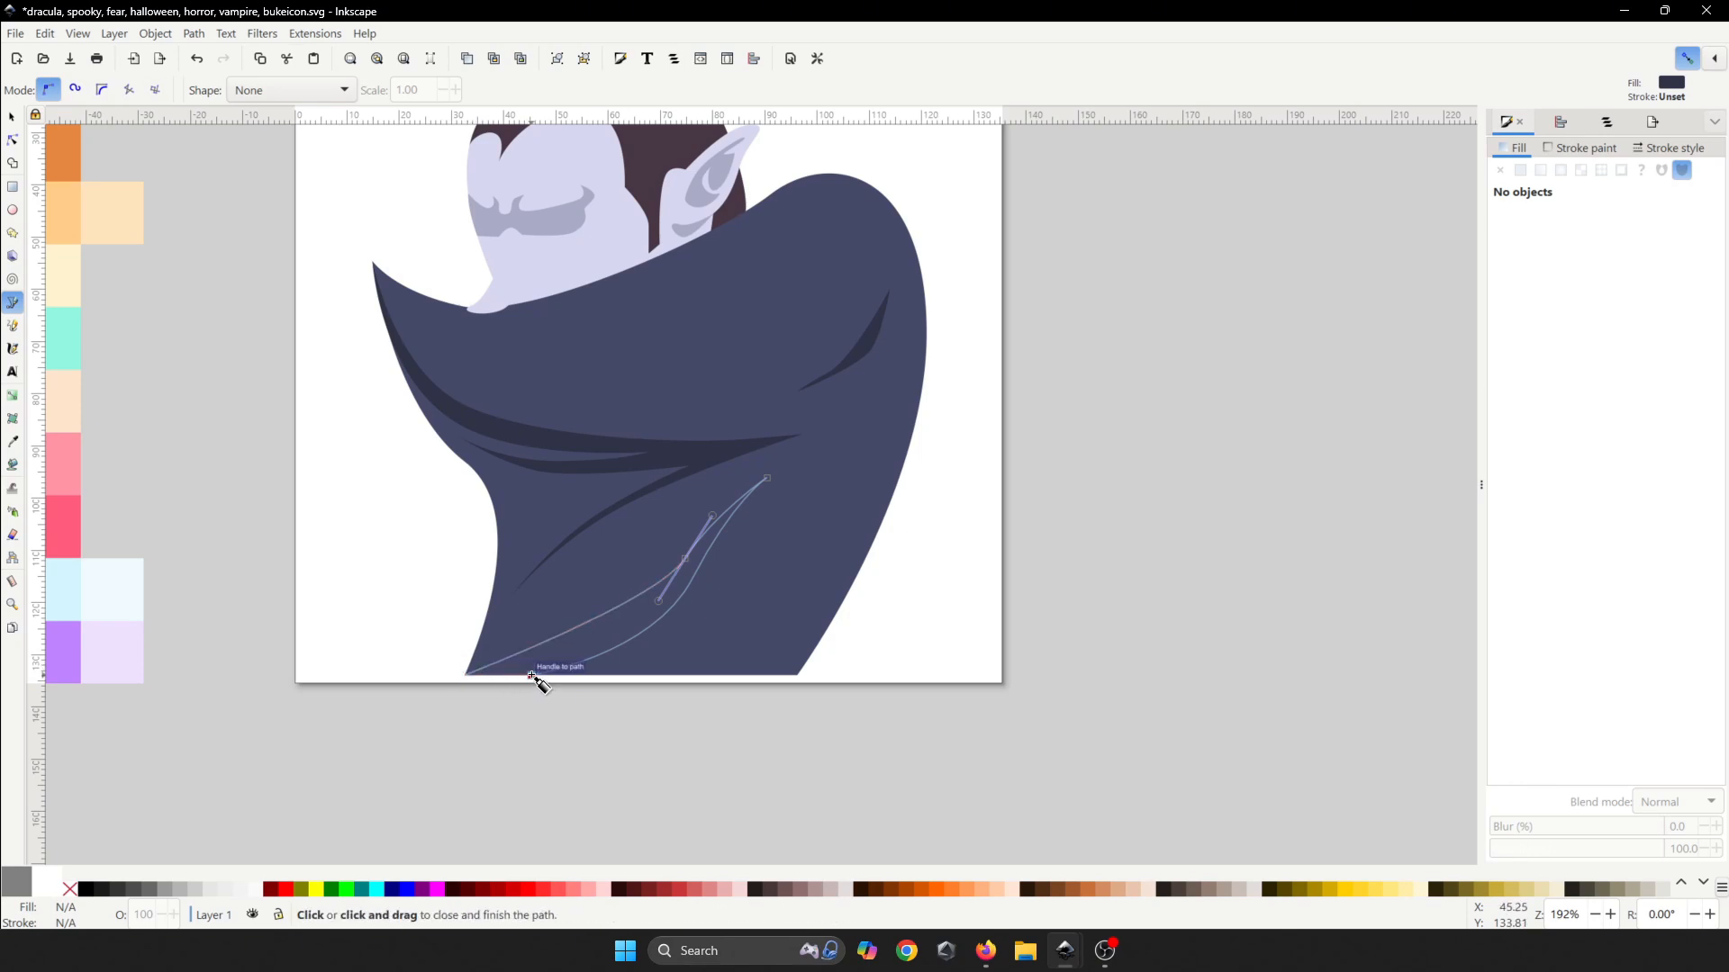
{"action": "left_click", "coordinate": [532, 675]}
{"action": "scroll", "coordinate": [694, 606], "scroll_direction": "down", "scroll_amount": 4, "text": "ctrl"}
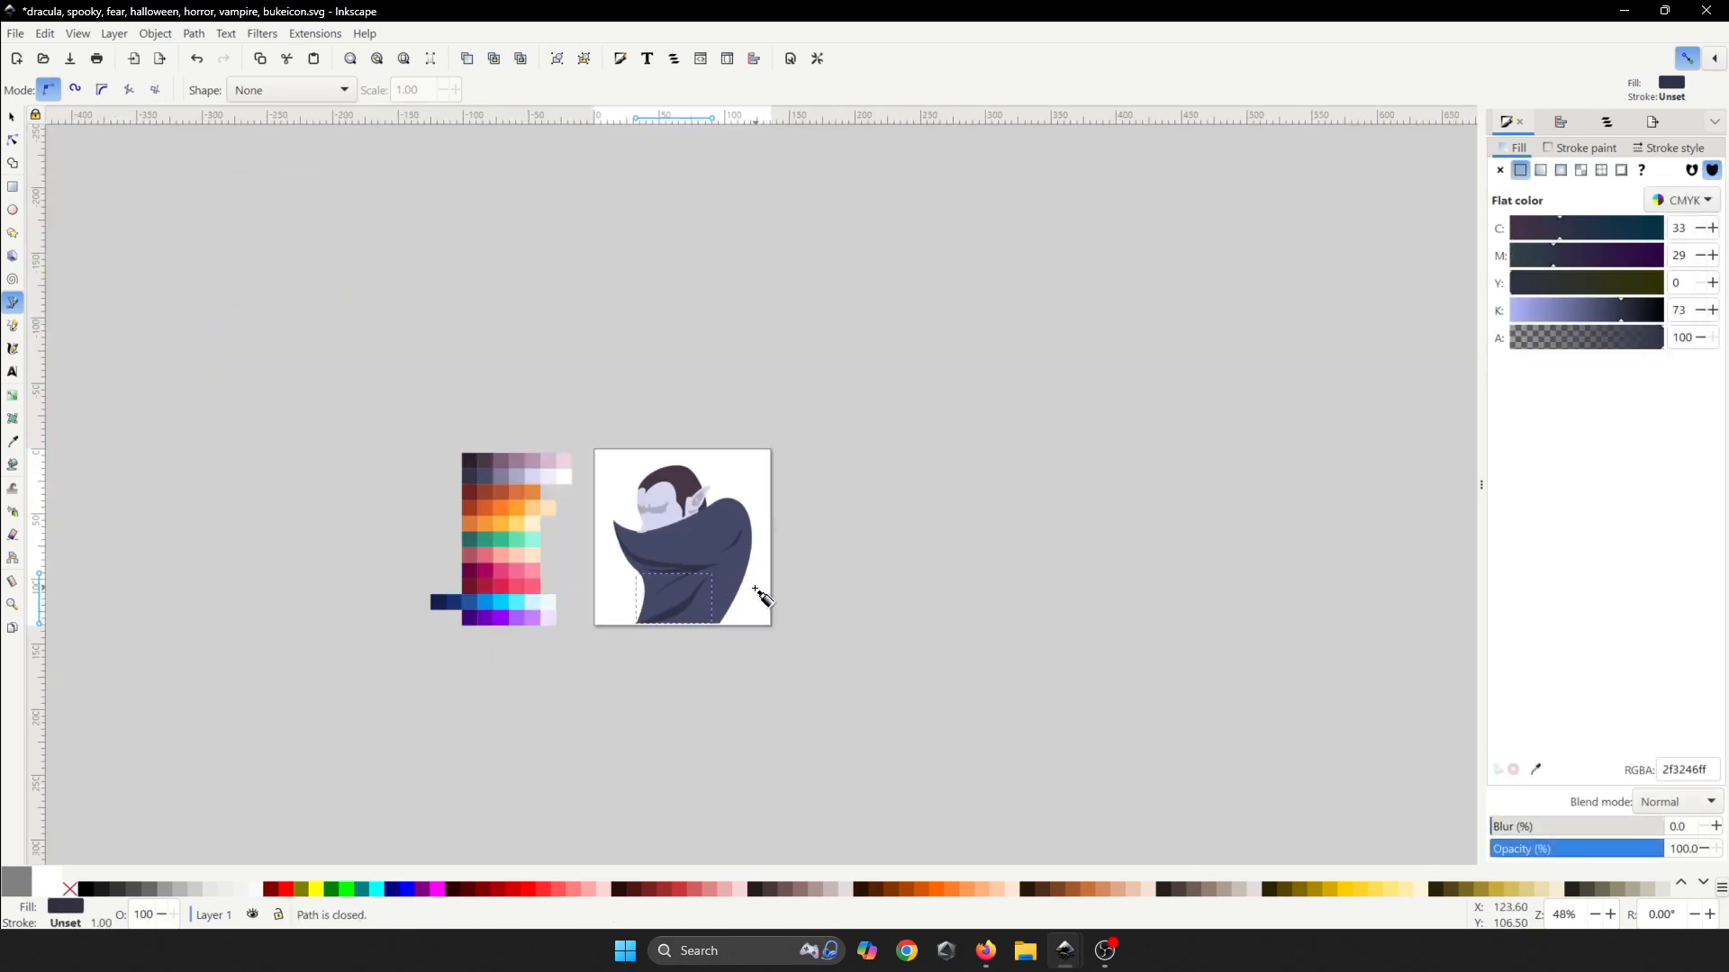
{"action": "scroll", "coordinate": [708, 596], "scroll_direction": "up", "scroll_amount": 3, "text": "ctrl"}
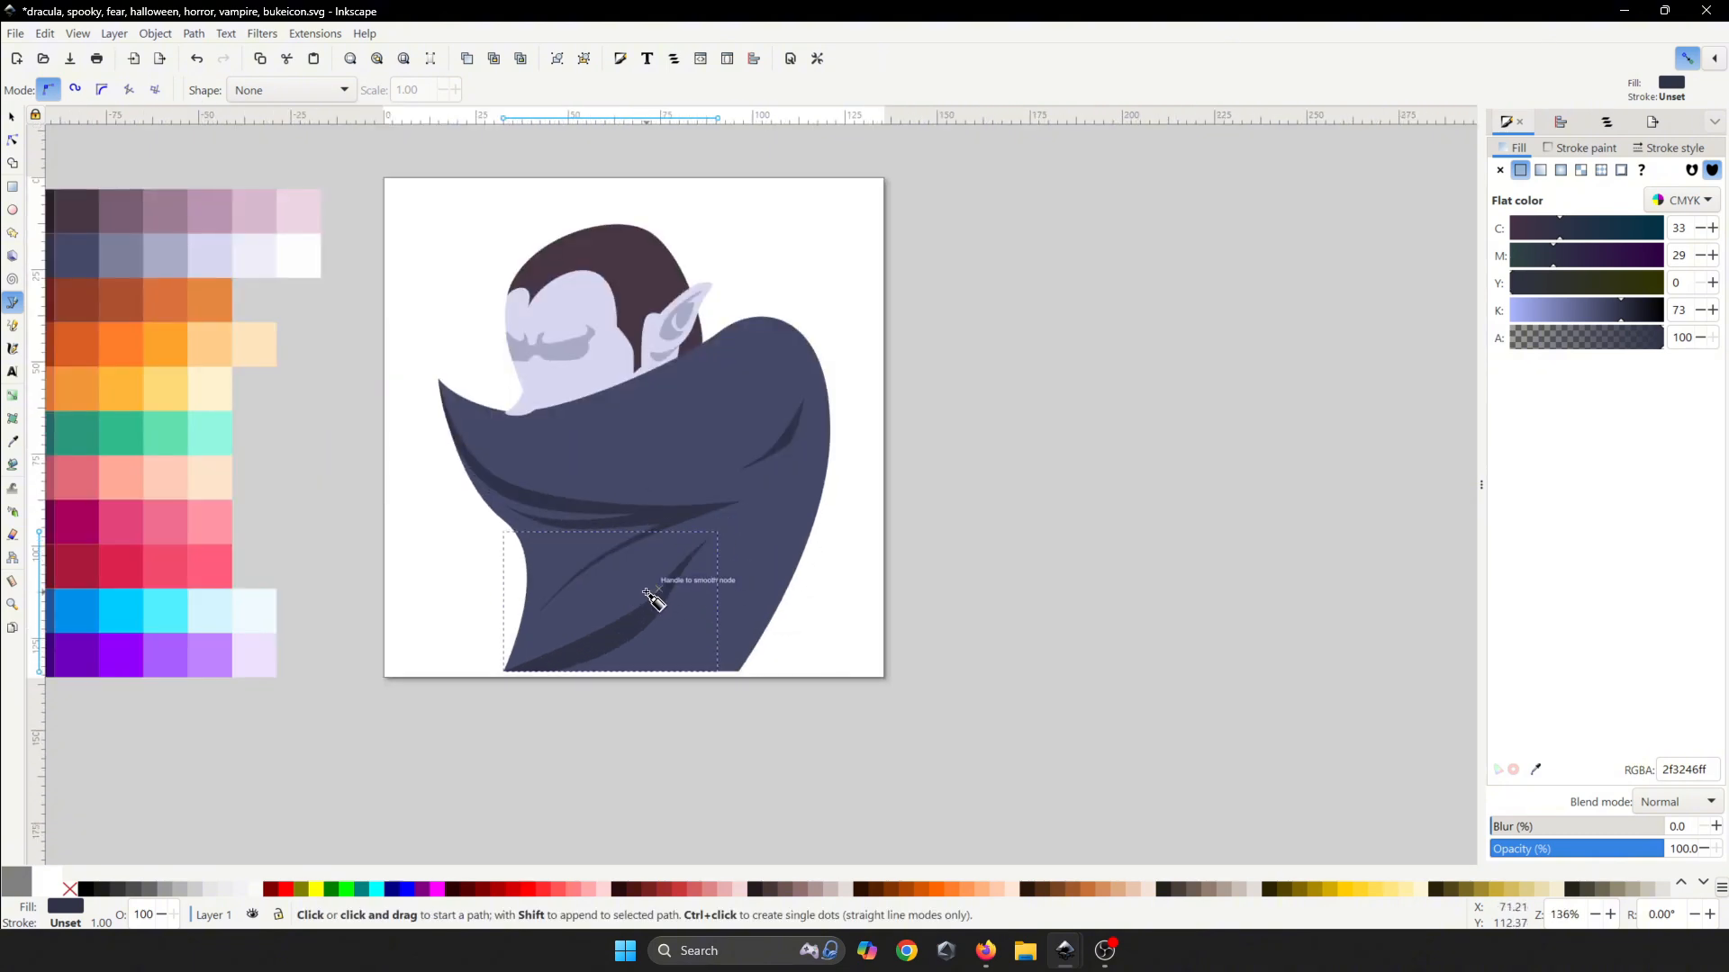
{"action": "key", "text": "ctrl+z"}
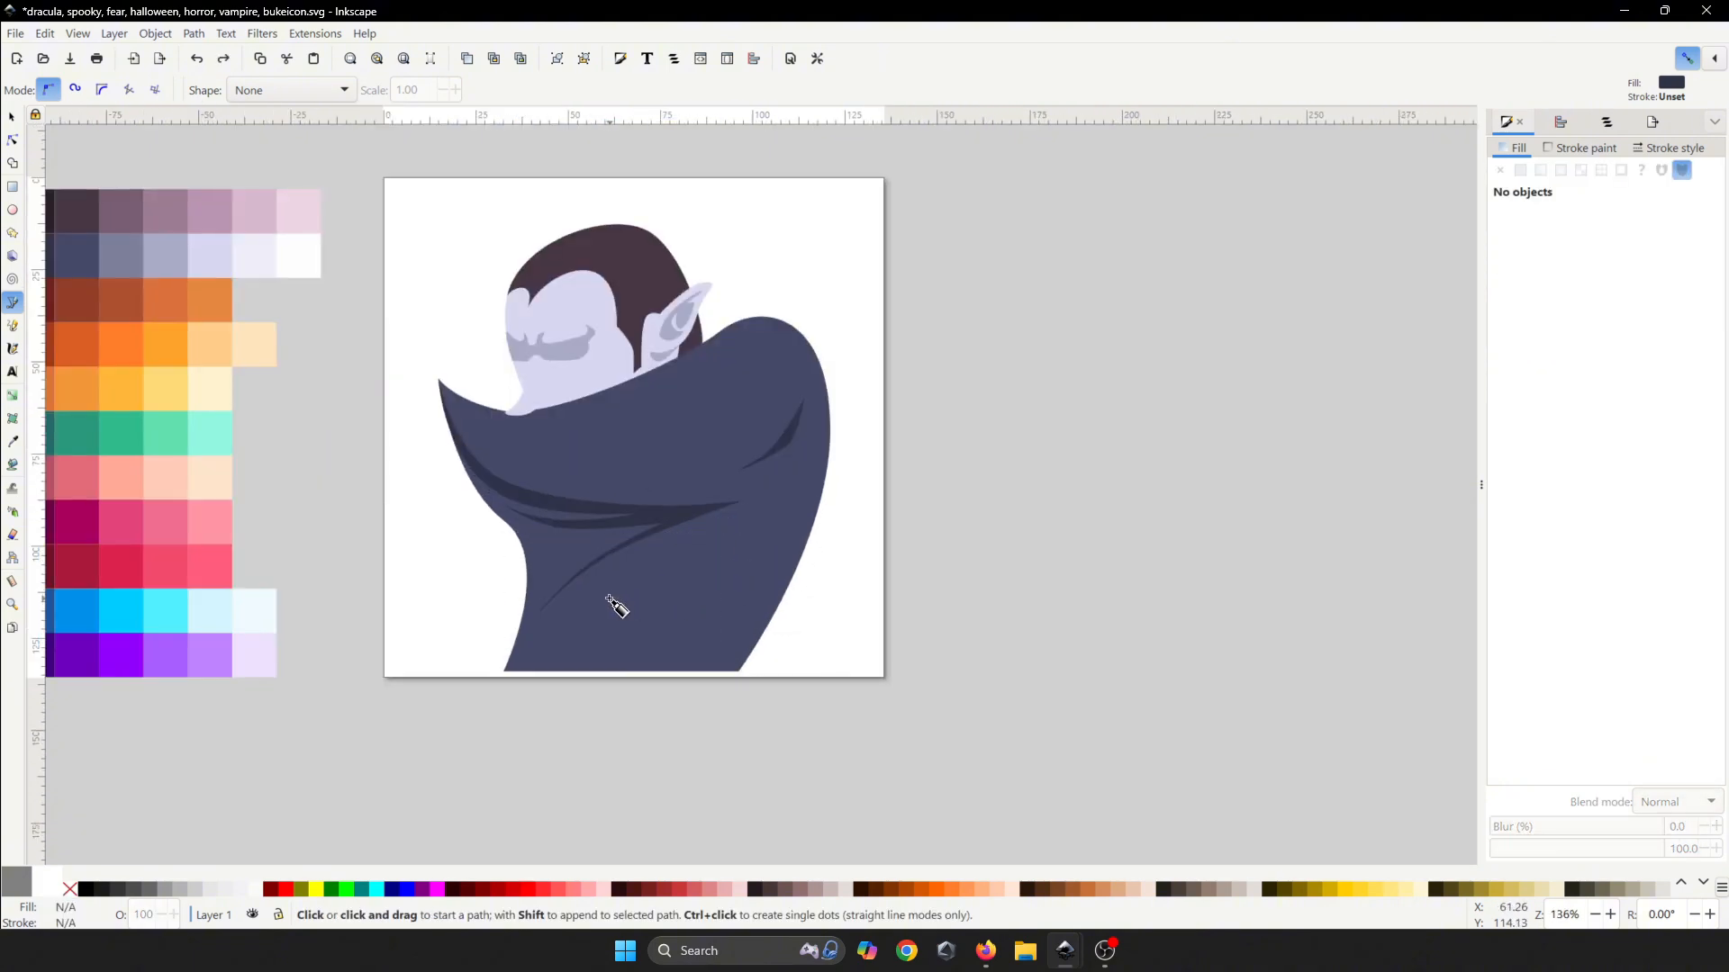
- Redraw a closed fold curving up from the cape's lower left beside the front streak
{"action": "left_click", "coordinate": [519, 628]}
{"action": "scroll", "coordinate": [552, 613], "scroll_direction": "up", "scroll_amount": 2, "text": "ctrl"}
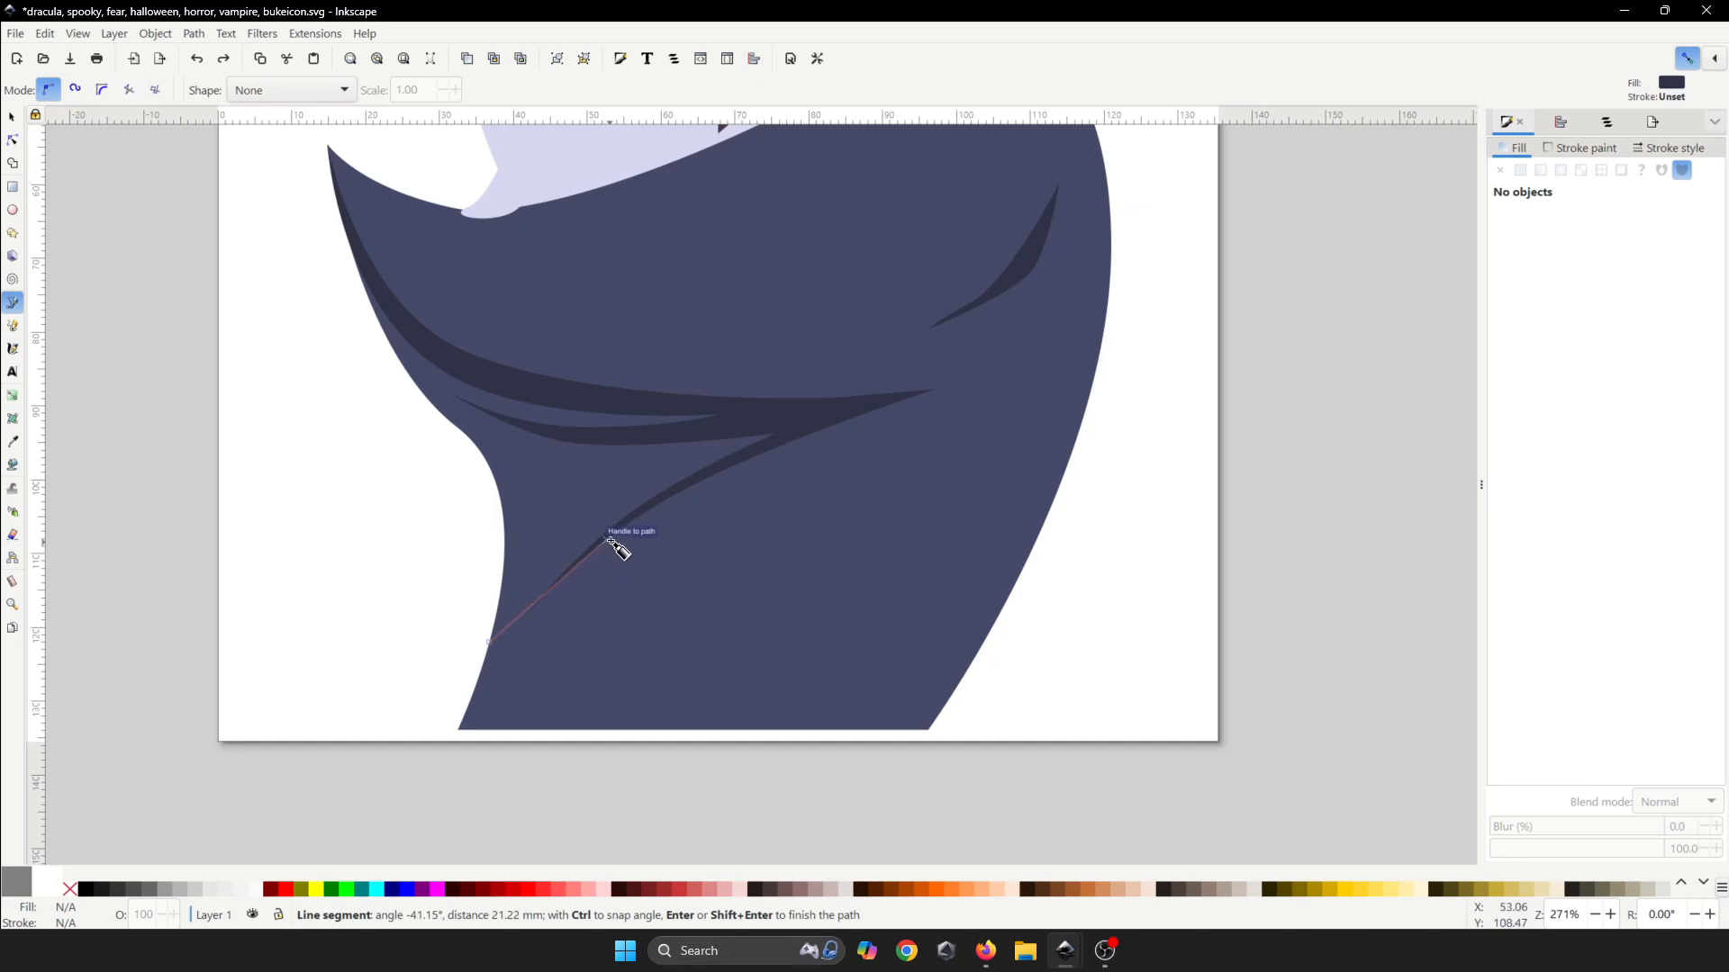
{"action": "left_click_drag", "start_coordinate": [689, 477], "coordinate": [804, 419]}
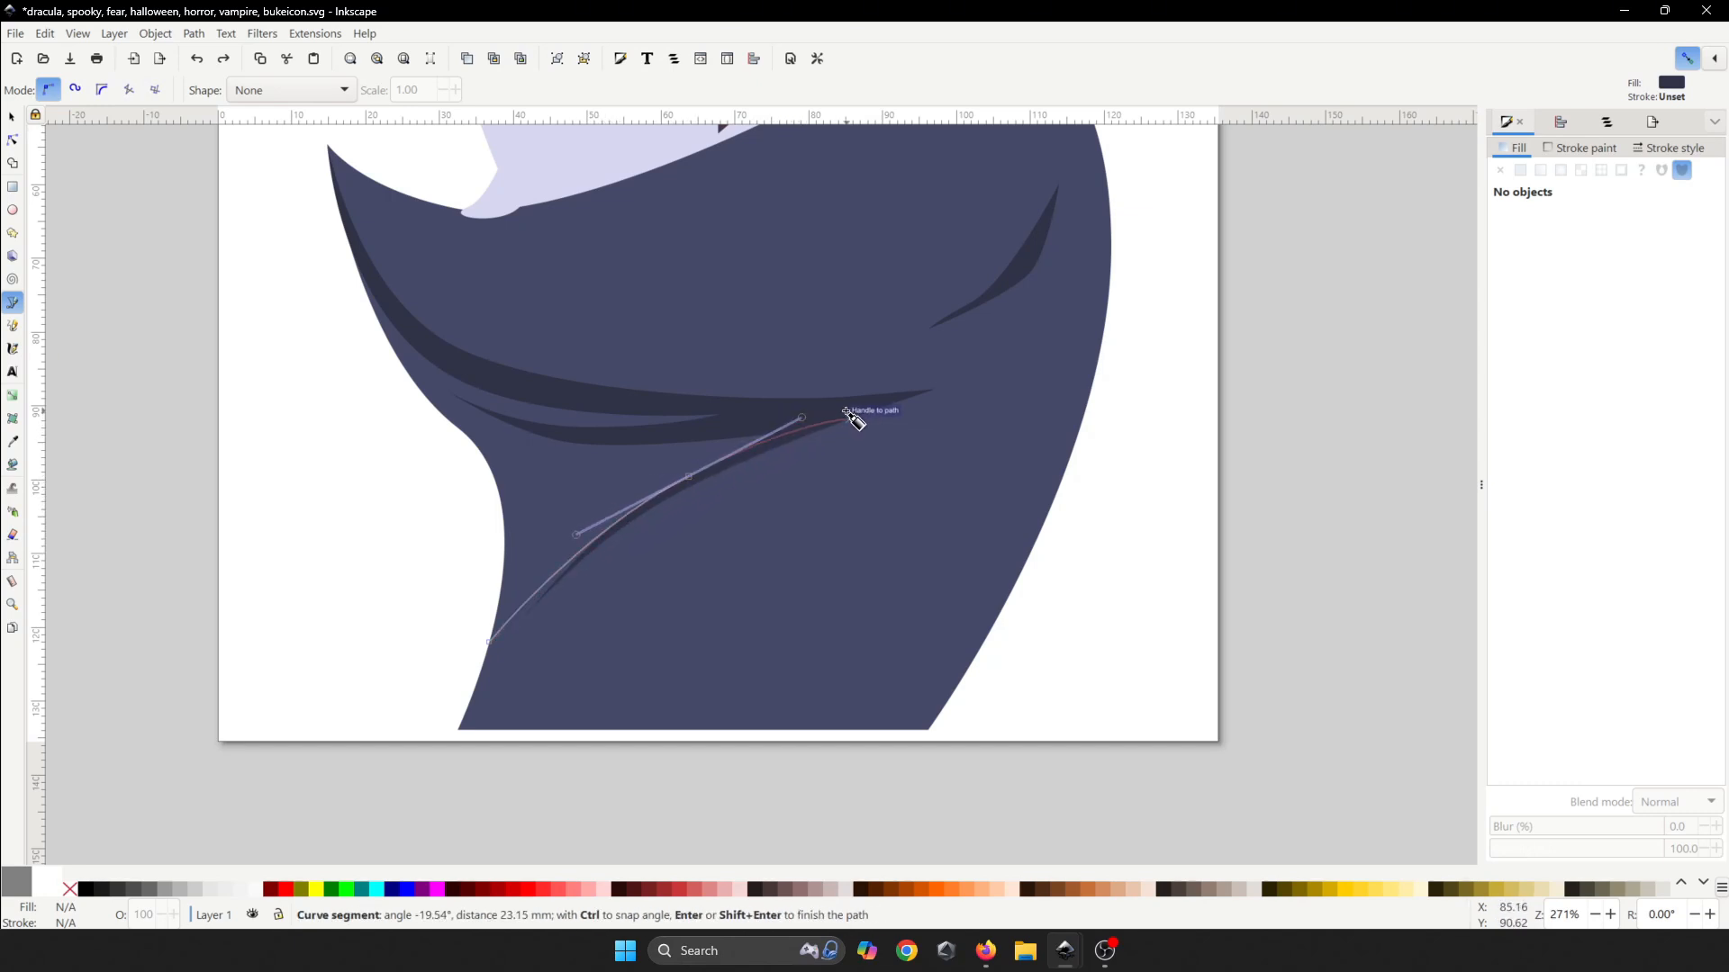
{"action": "left_click", "coordinate": [847, 415]}
{"action": "left_click_drag", "start_coordinate": [675, 602], "coordinate": [629, 677]}
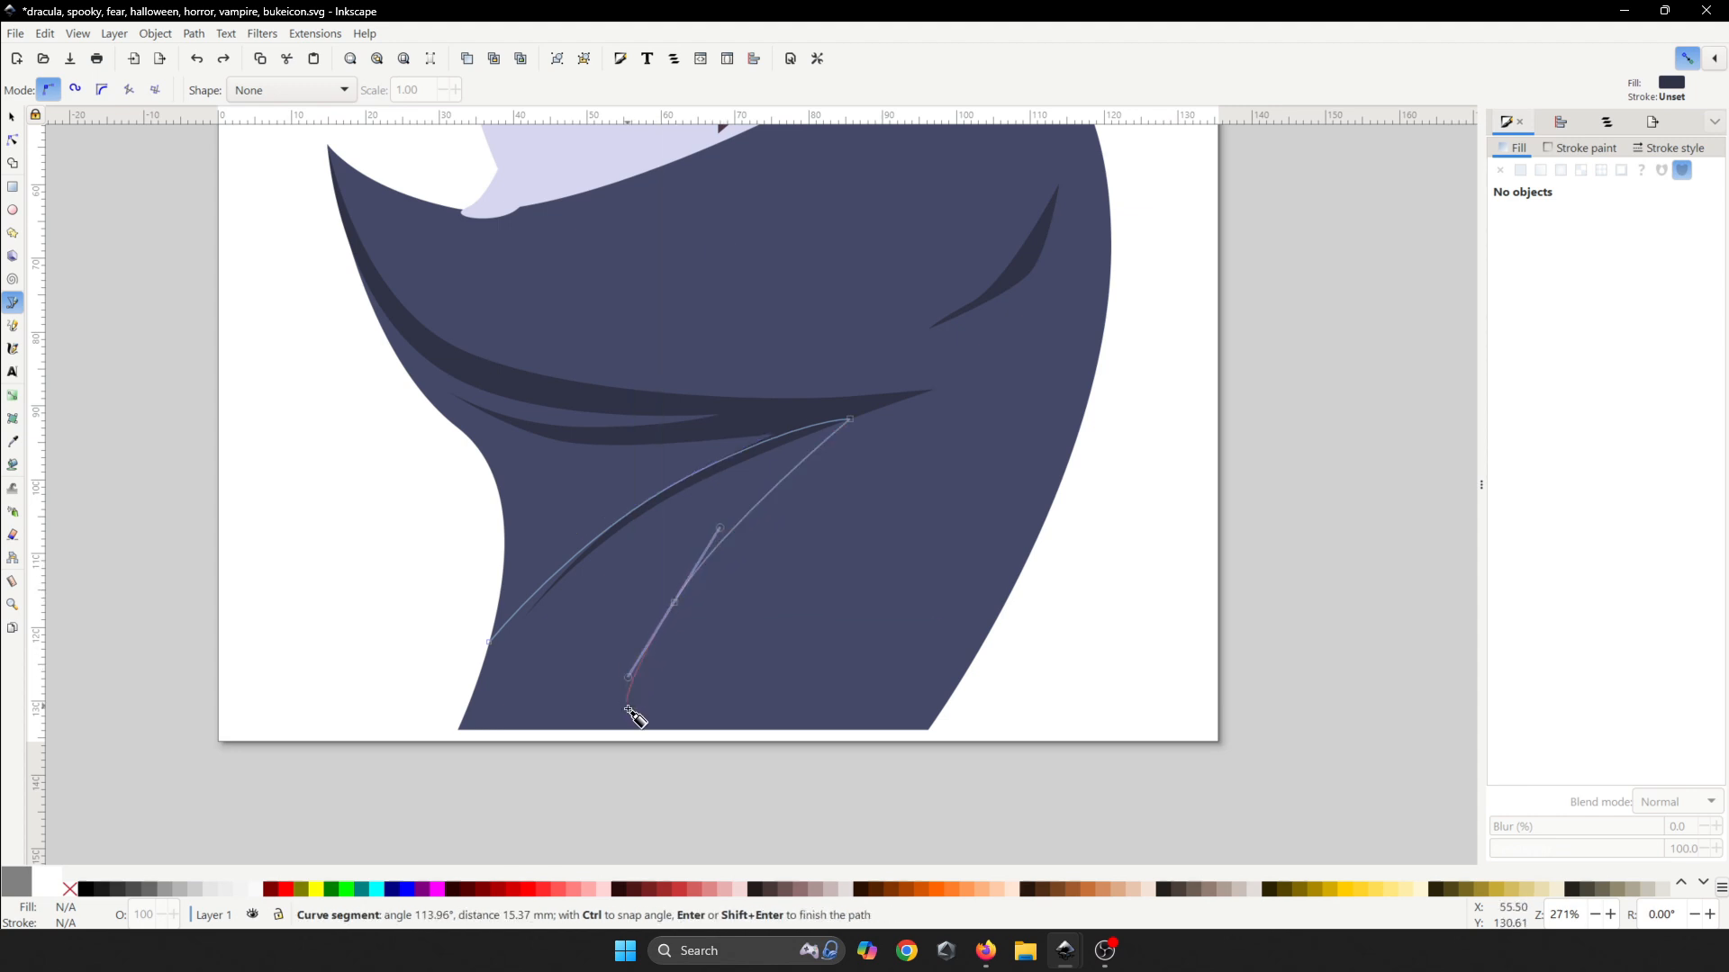
{"action": "left_click", "coordinate": [649, 728]}
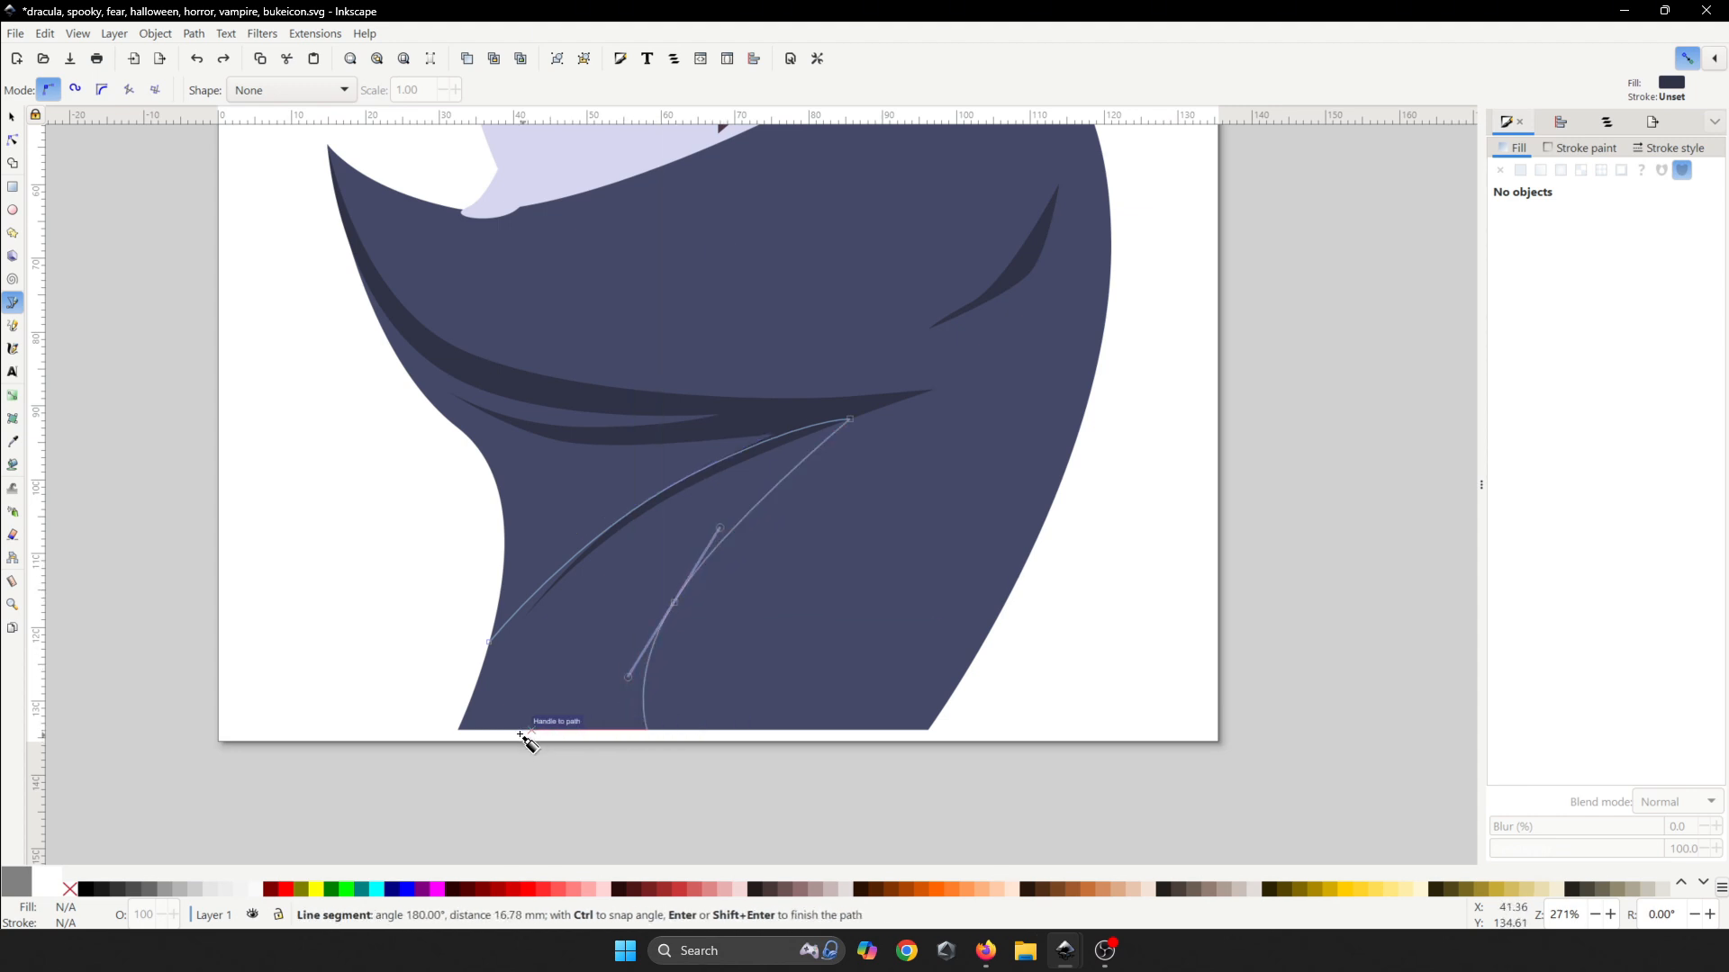
{"action": "left_click", "coordinate": [459, 727]}
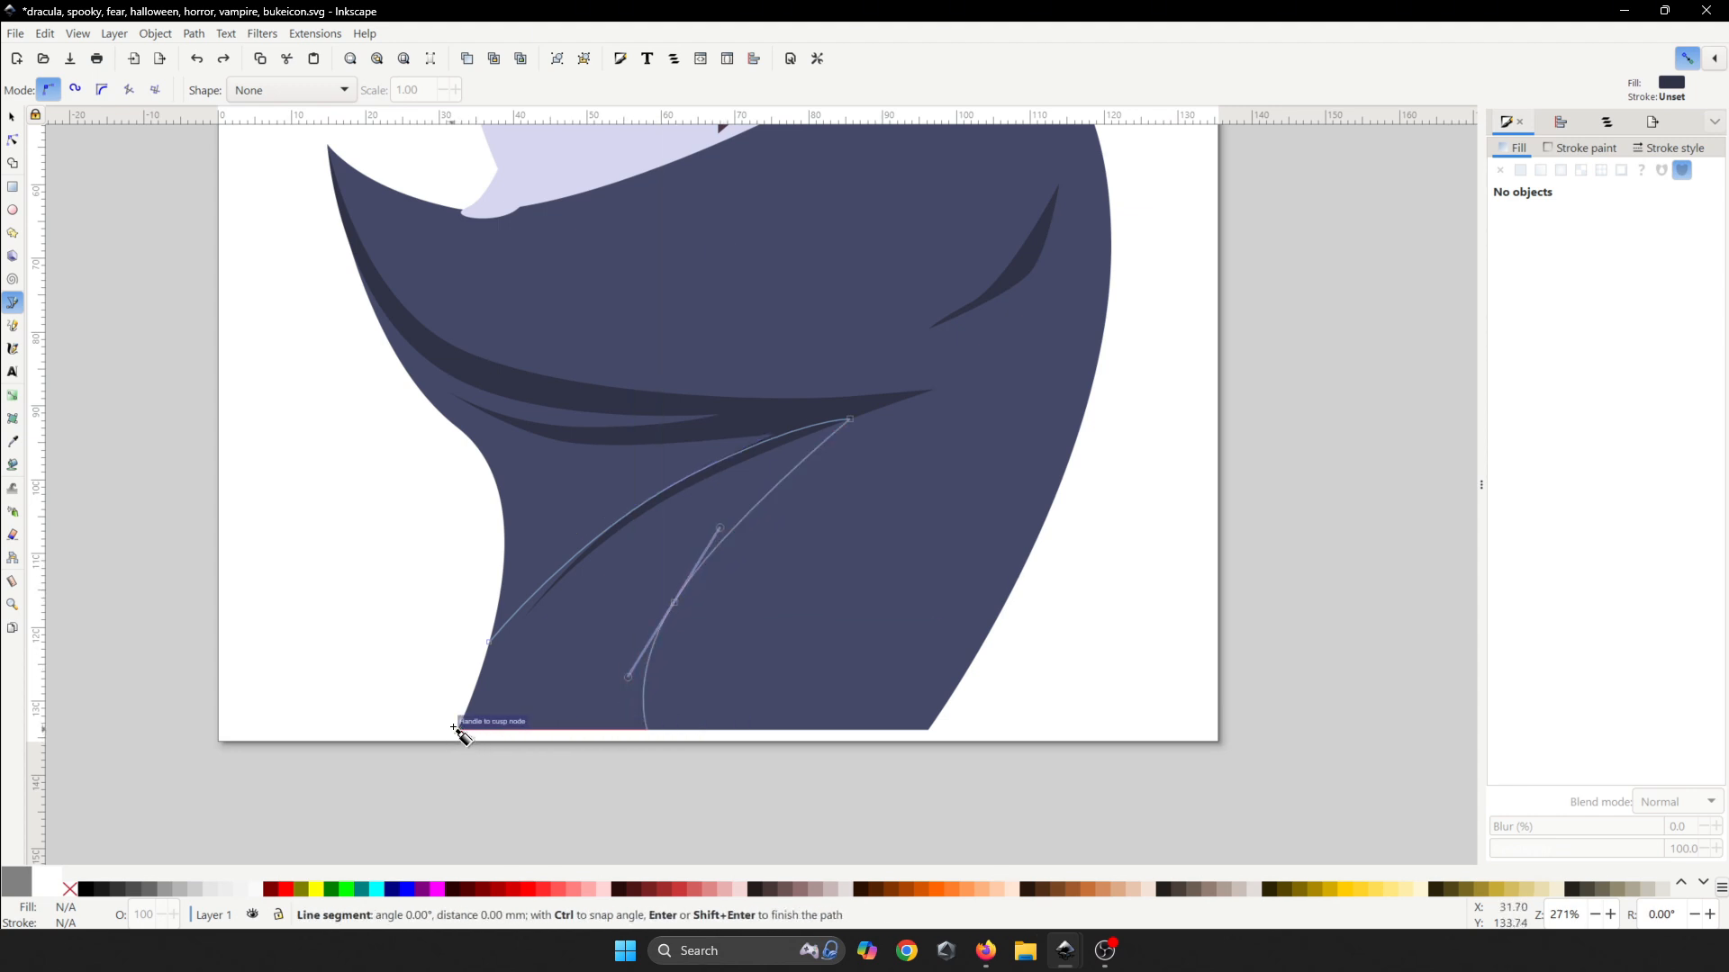
{"action": "left_click", "coordinate": [487, 641]}
{"action": "scroll", "coordinate": [495, 637], "scroll_direction": "down", "scroll_amount": 6}
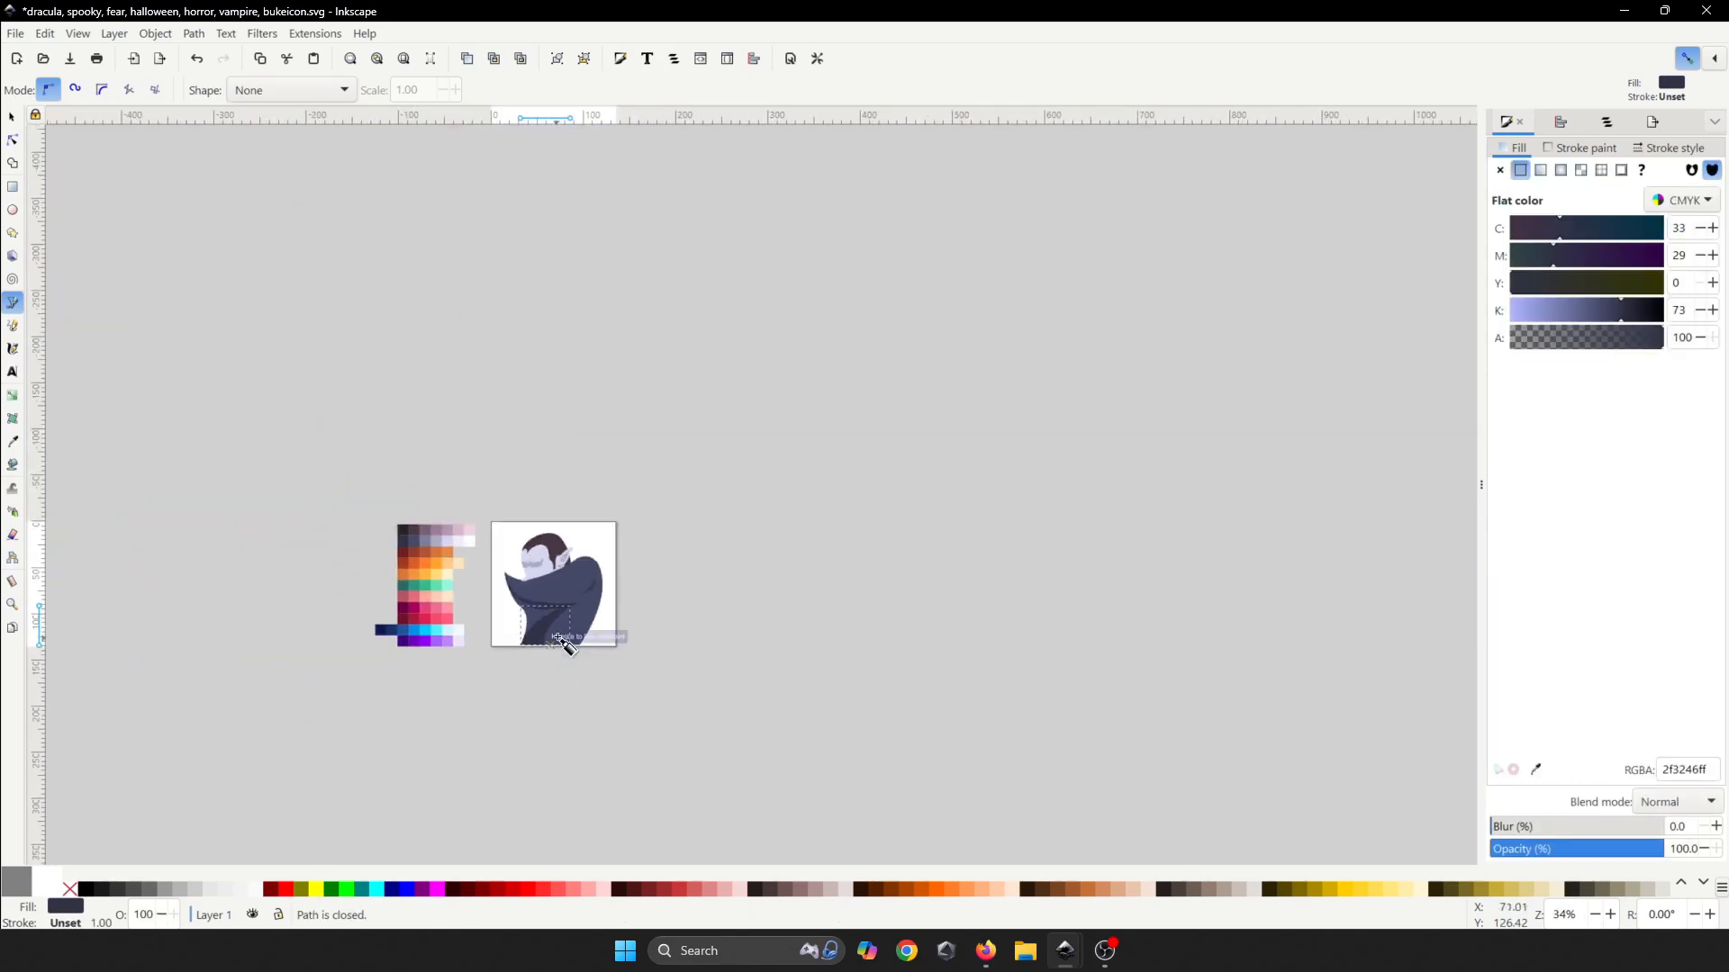
{"action": "left_click", "coordinate": [644, 603]}
- Cancel the unfinished path, save, and centre the view on the cape under the chin
{"action": "key", "text": "space"}
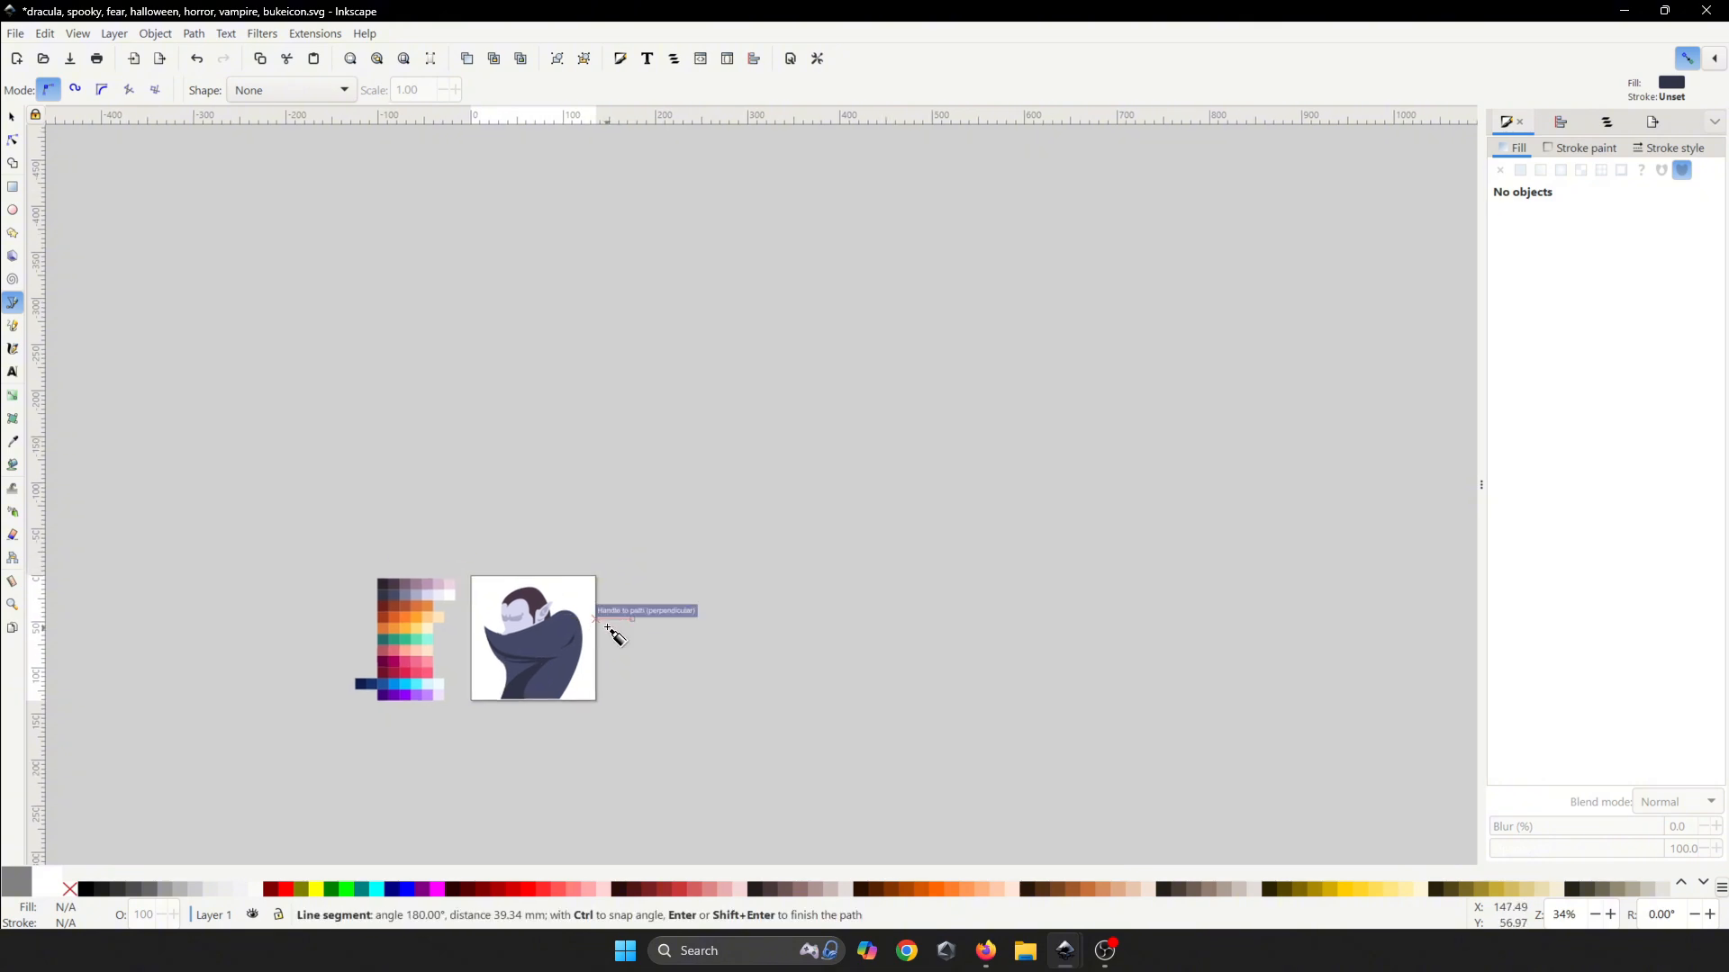
{"action": "key", "text": "Escape"}
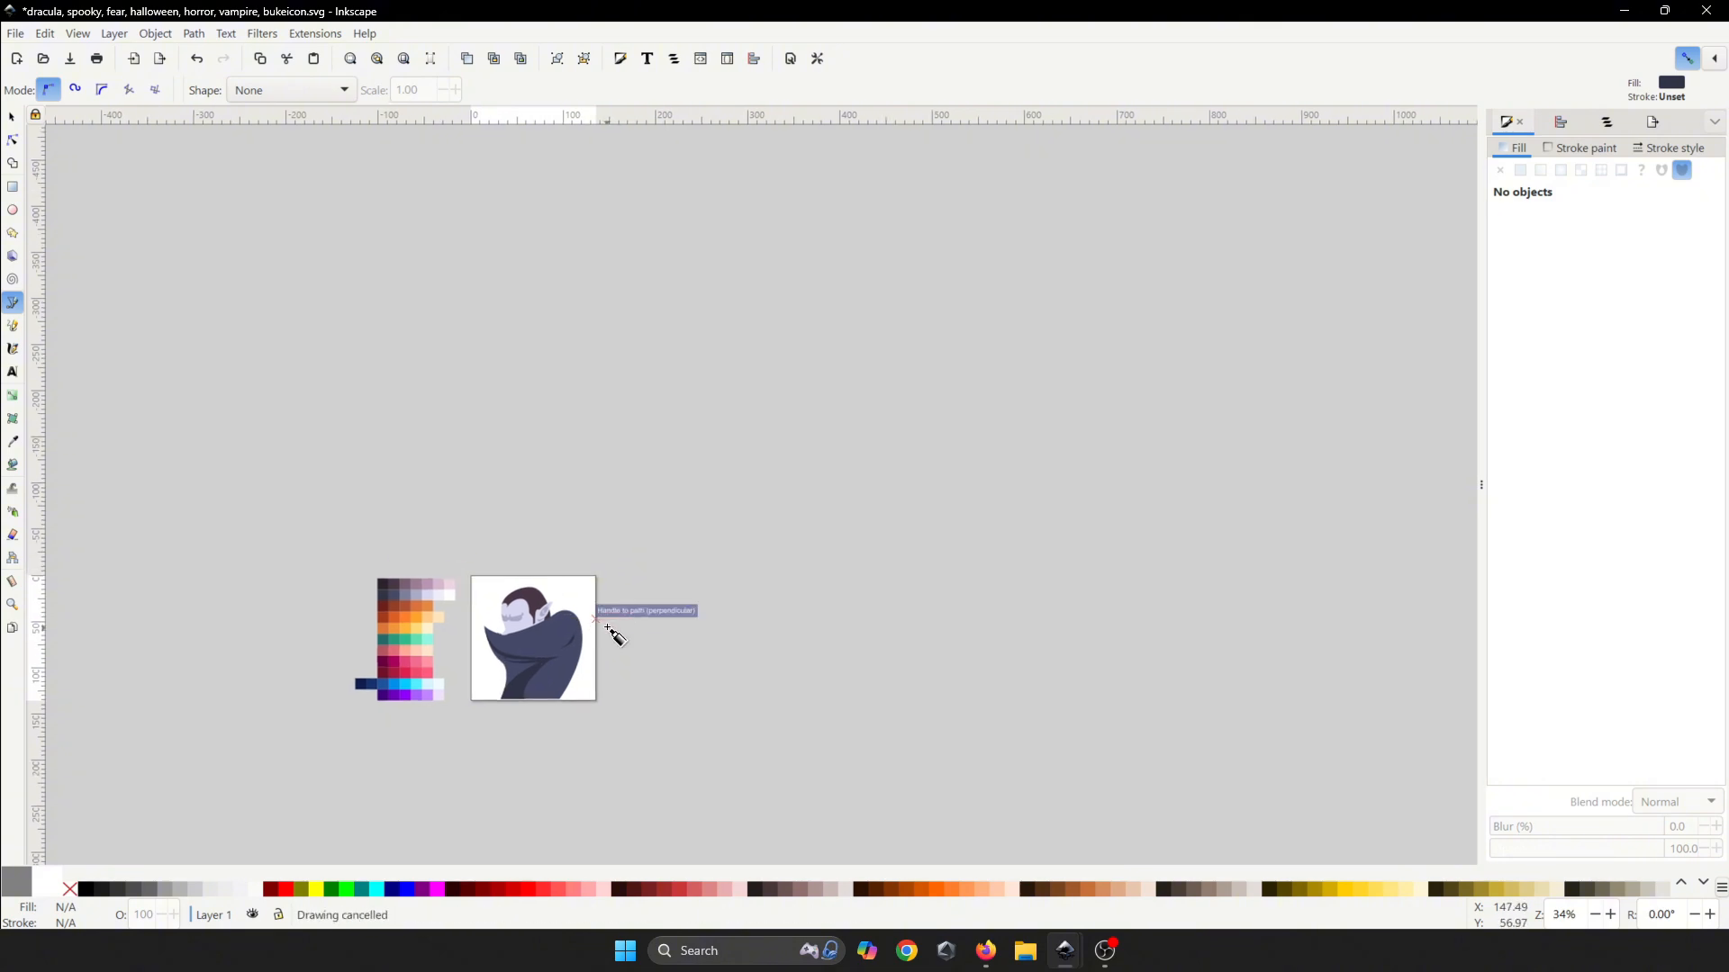
{"action": "key", "text": "ctrl+s"}
{"action": "scroll", "coordinate": [541, 623], "scroll_direction": "up", "scroll_amount": 5}
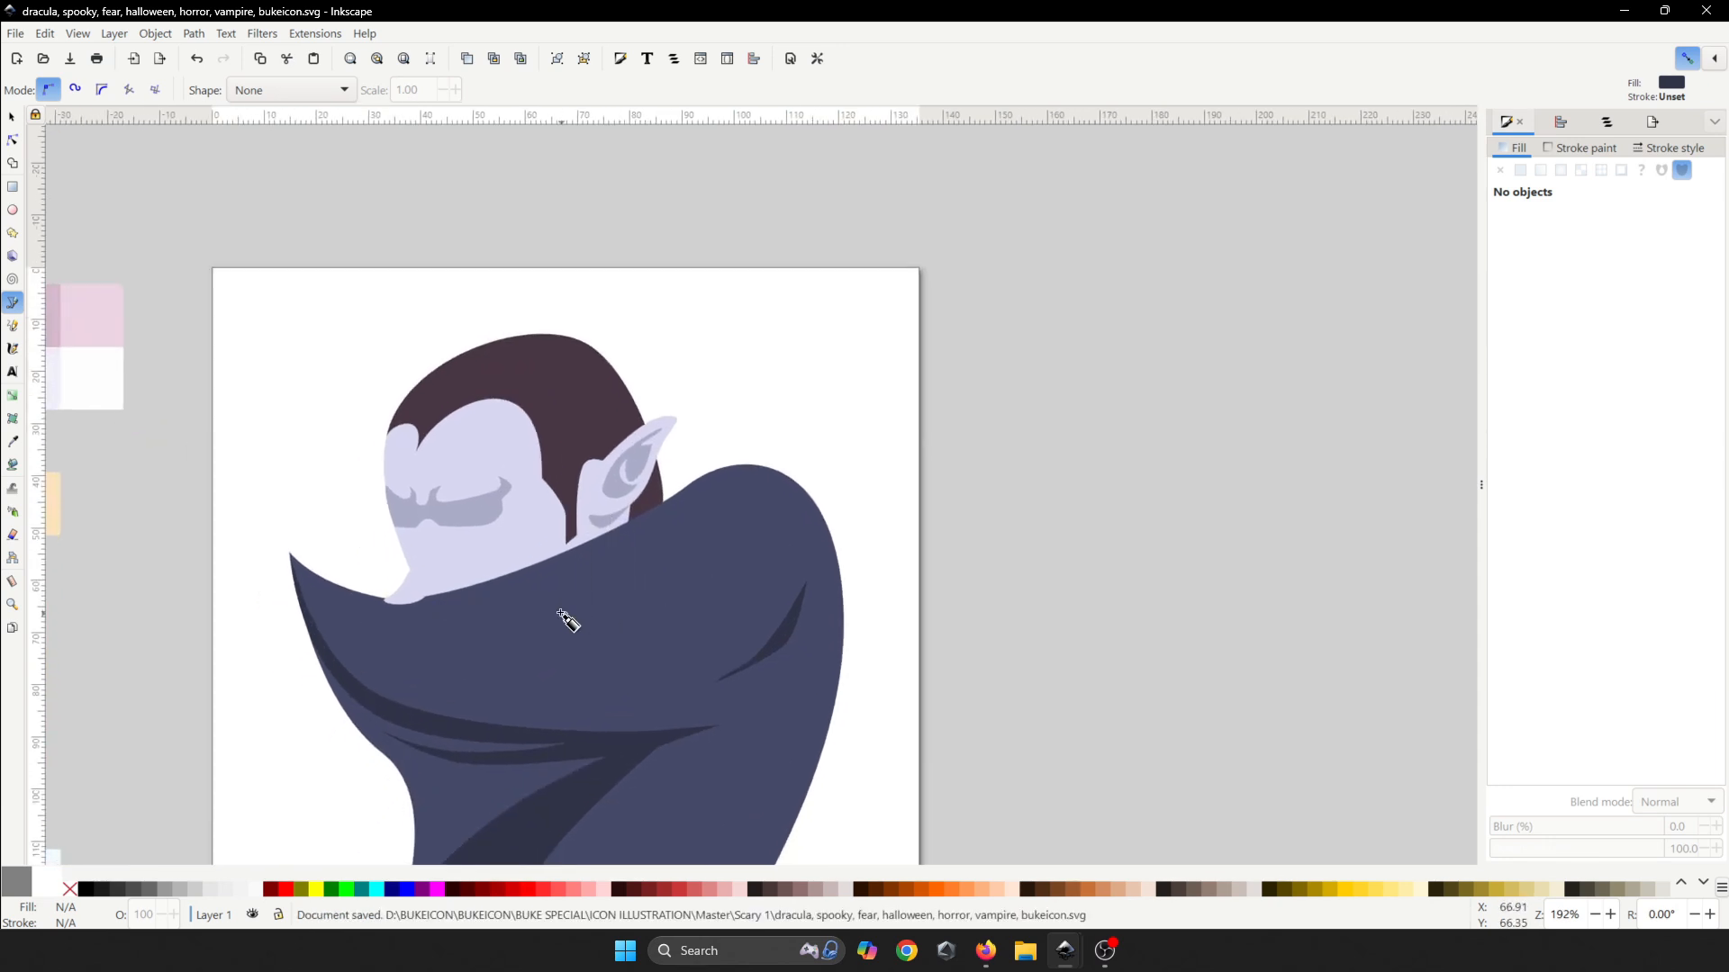
{"action": "left_click_drag", "start_coordinate": [518, 620], "coordinate": [603, 611]}
{"action": "left_click_drag", "start_coordinate": [805, 537], "coordinate": [696, 575]}
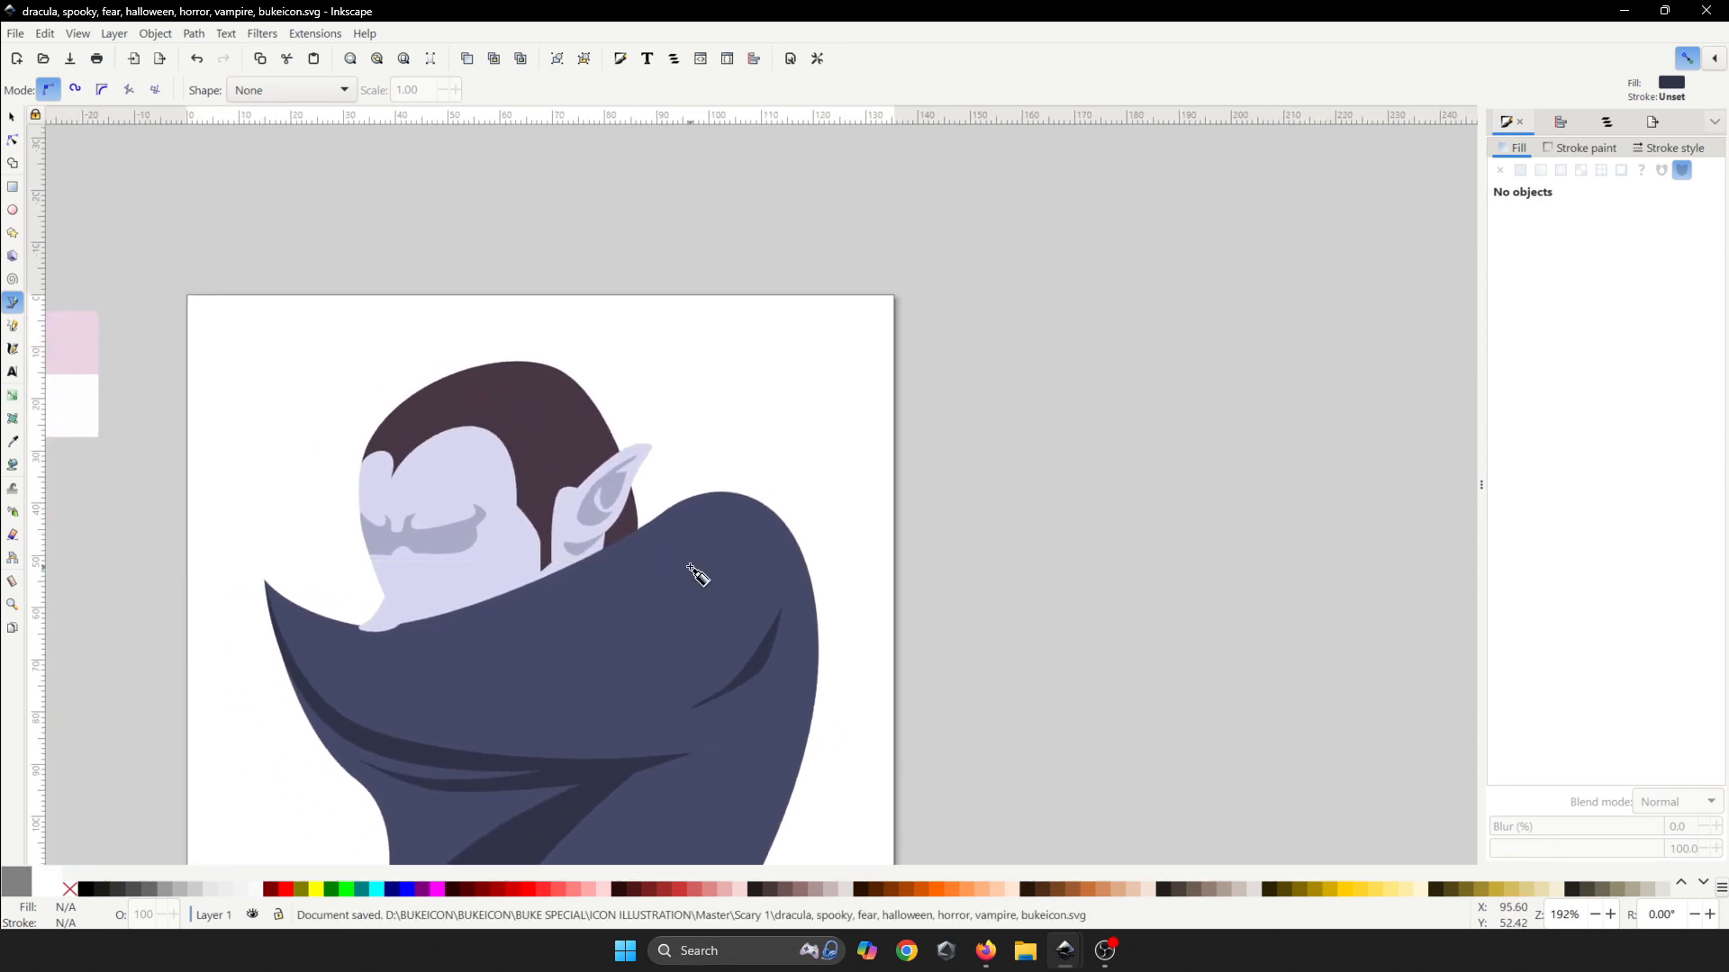
{"action": "scroll", "coordinate": [698, 567], "scroll_direction": "up", "scroll_amount": 1}
{"action": "left_click_drag", "start_coordinate": [405, 673], "coordinate": [643, 551]}
{"action": "scroll", "coordinate": [643, 551], "scroll_direction": "up", "scroll_amount": 2}
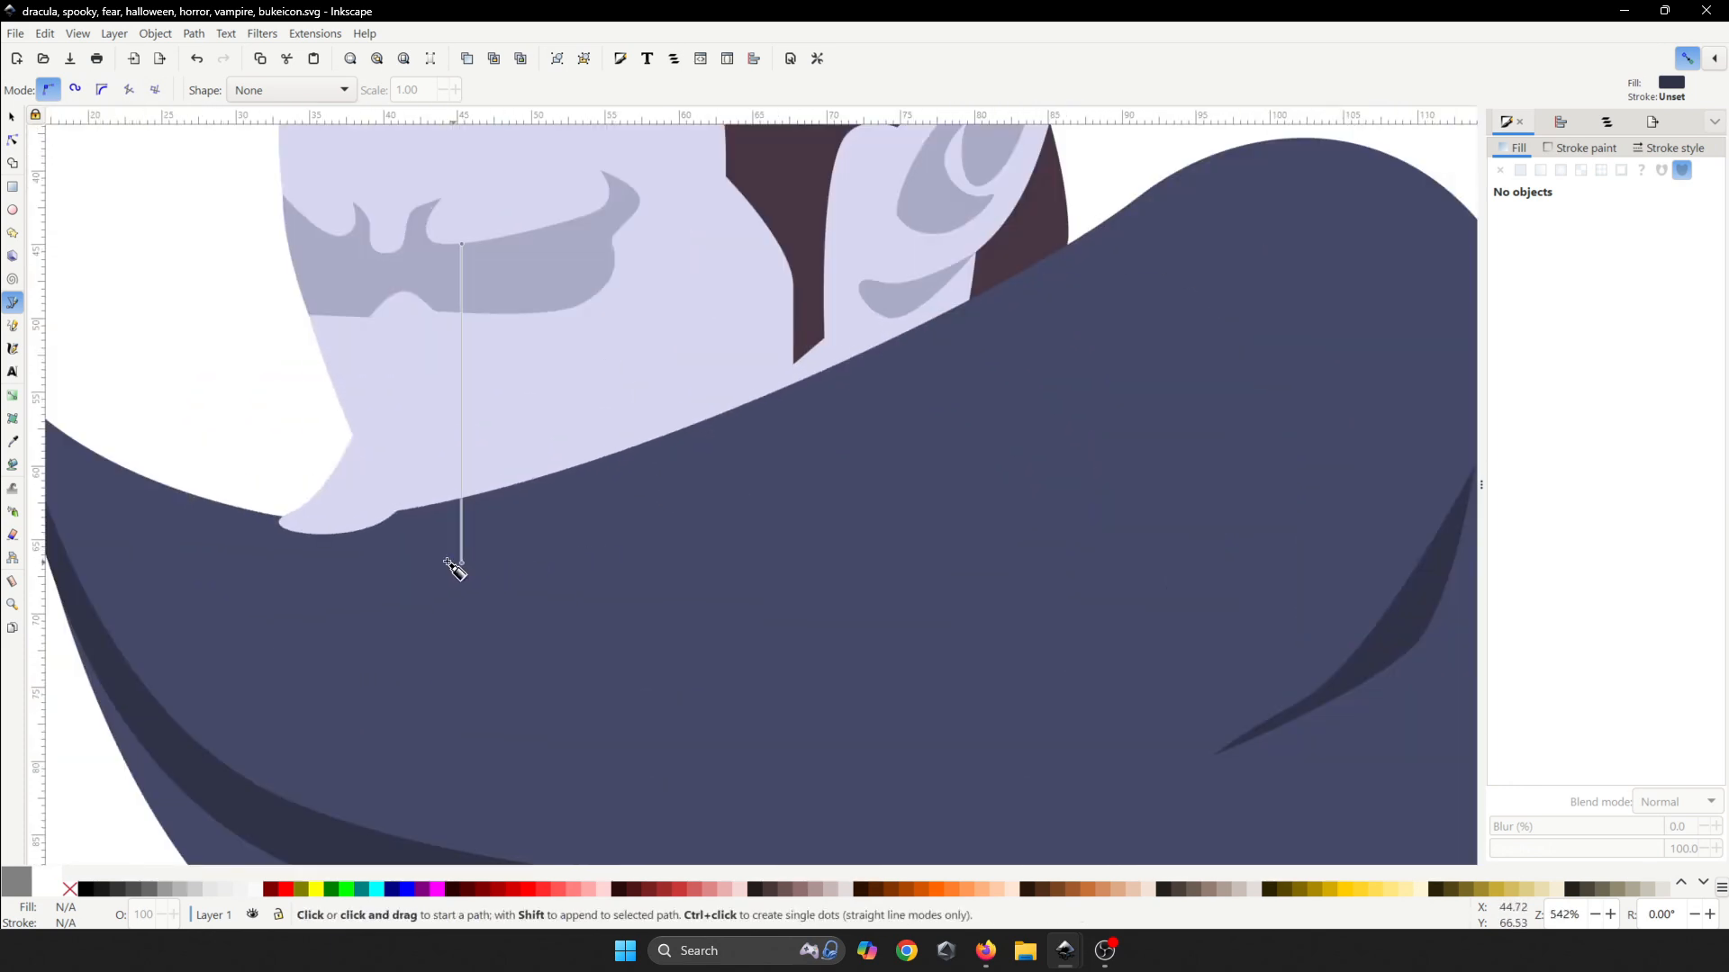
- Draw a closed curved crescent shape along the cape's collar beneath the face, then save
{"action": "left_click", "coordinate": [342, 570]}
{"action": "left_click_drag", "start_coordinate": [795, 452], "coordinate": [954, 375]}
{"action": "left_click_drag", "start_coordinate": [640, 571], "coordinate": [438, 632]}
{"action": "left_click_drag", "start_coordinate": [223, 601], "coordinate": [118, 557]}
{"action": "left_click_drag", "start_coordinate": [343, 572], "coordinate": [451, 575]}
{"action": "scroll", "coordinate": [684, 577], "scroll_direction": "down", "scroll_amount": 5}
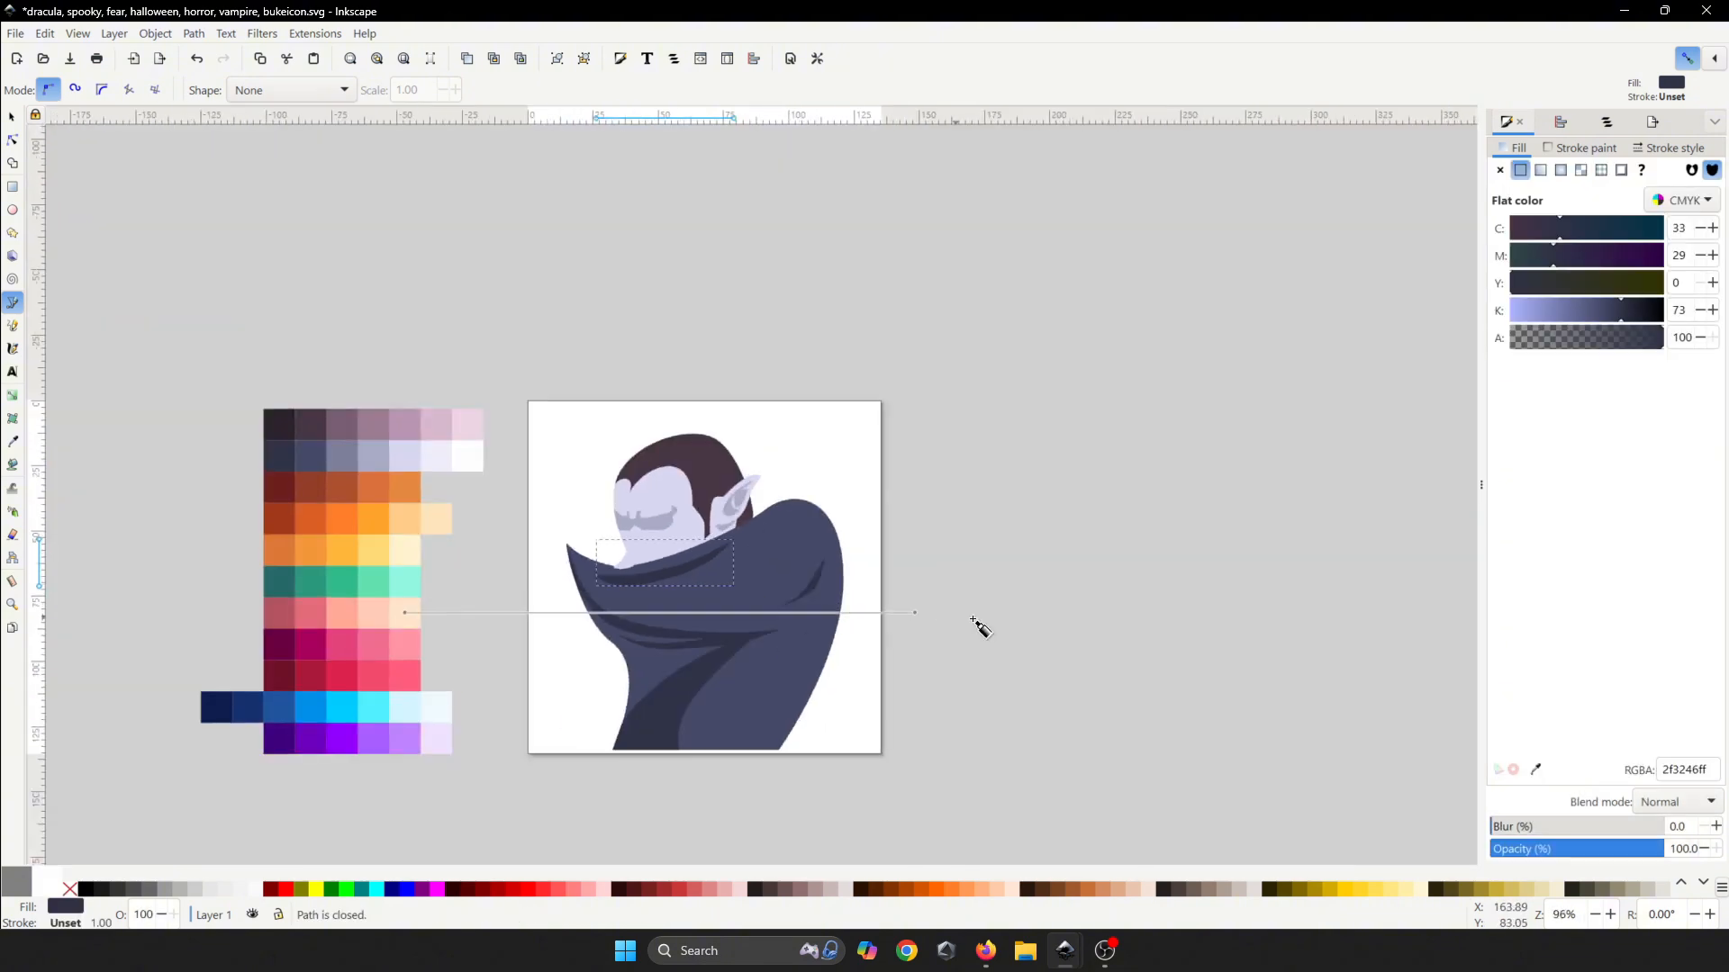
{"action": "key", "text": "ctrl+s"}
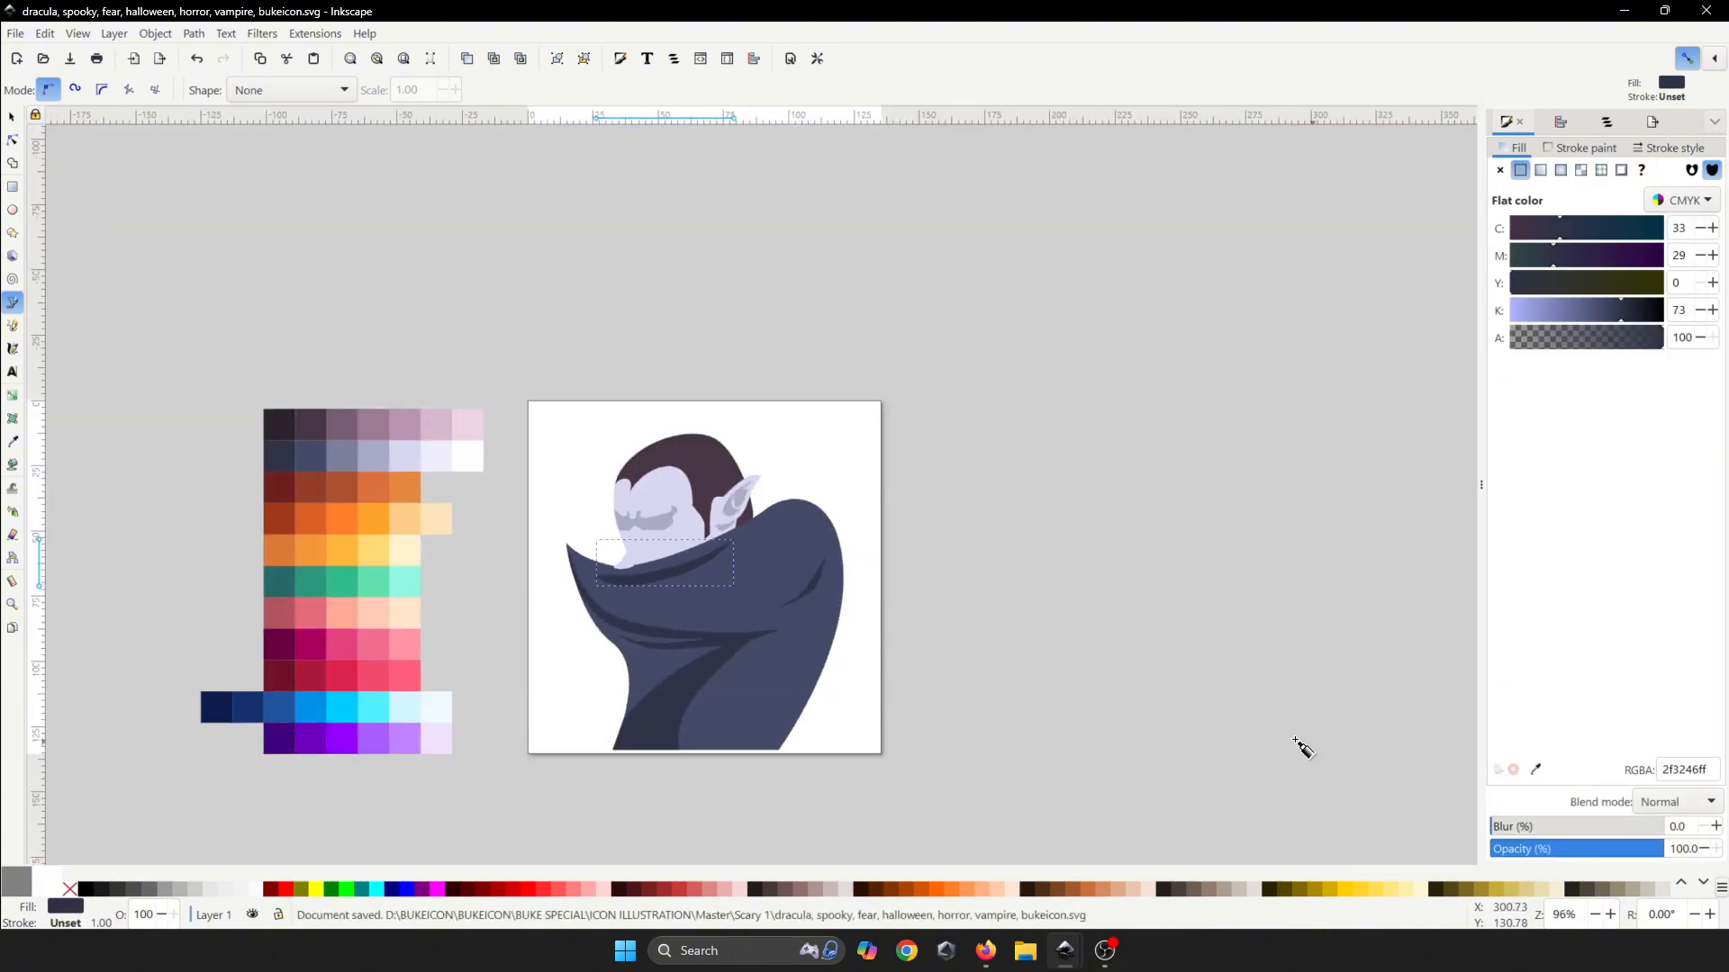
- Fill the crescent with the grey-lavender swatch 7d7e9aff and deselect it
{"action": "left_click", "coordinate": [705, 577]}
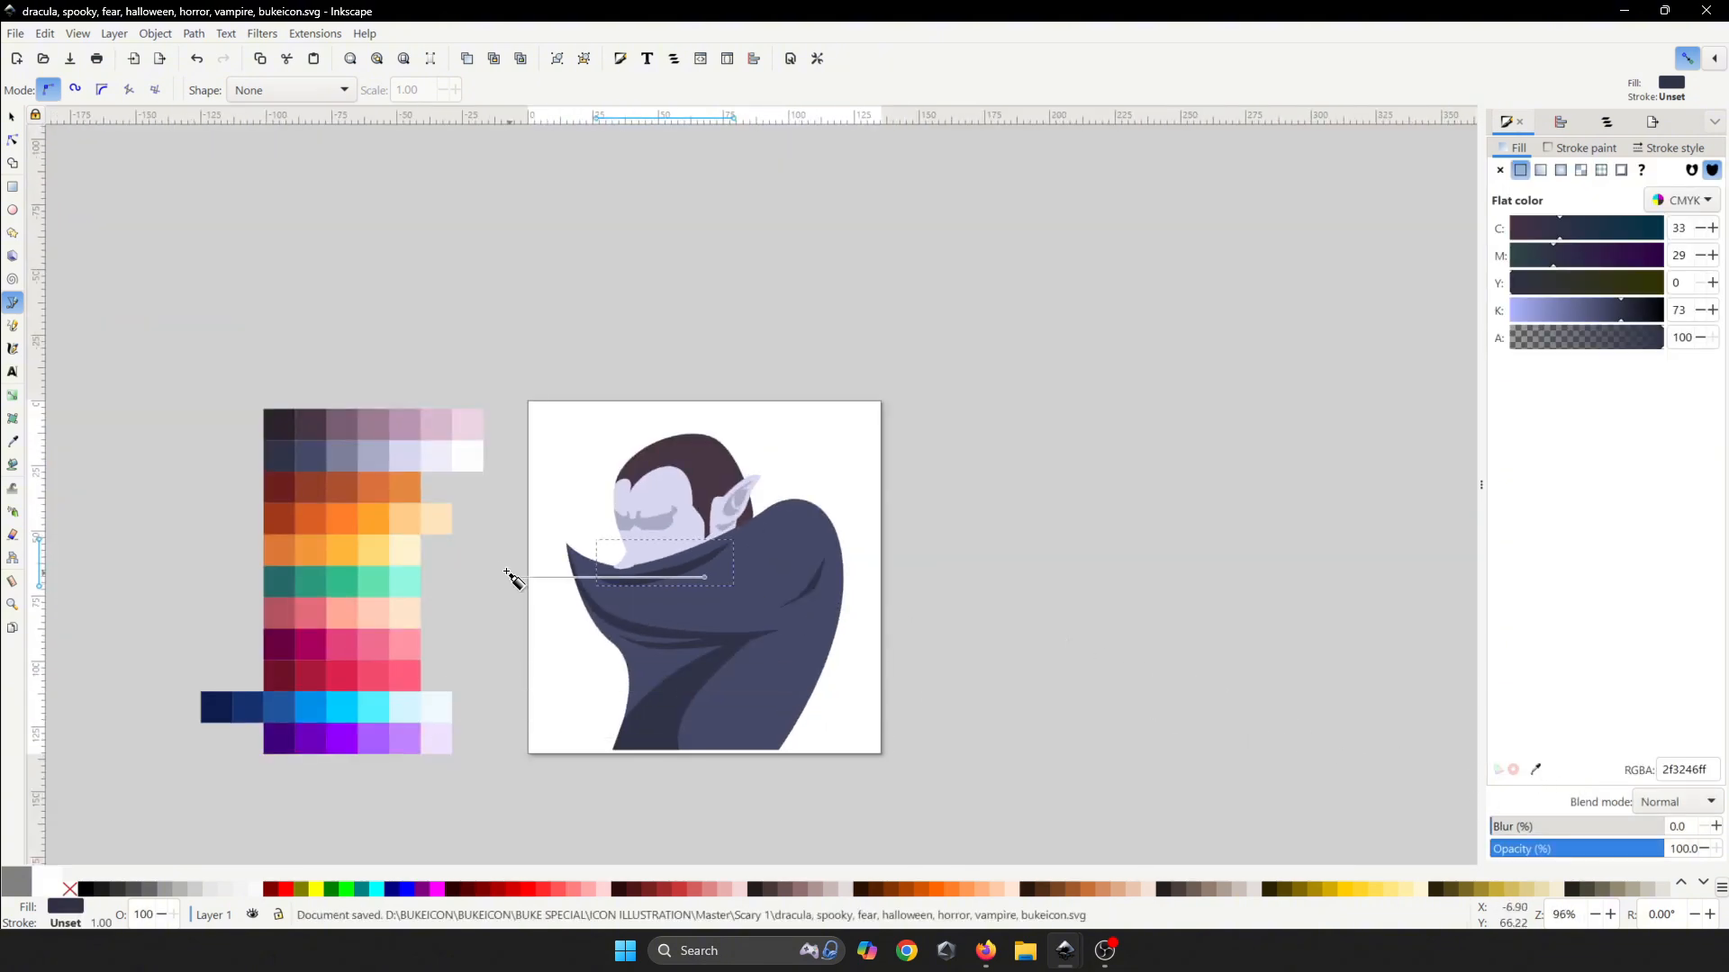
{"action": "left_click", "coordinate": [1536, 771]}
{"action": "left_click", "coordinate": [350, 455]}
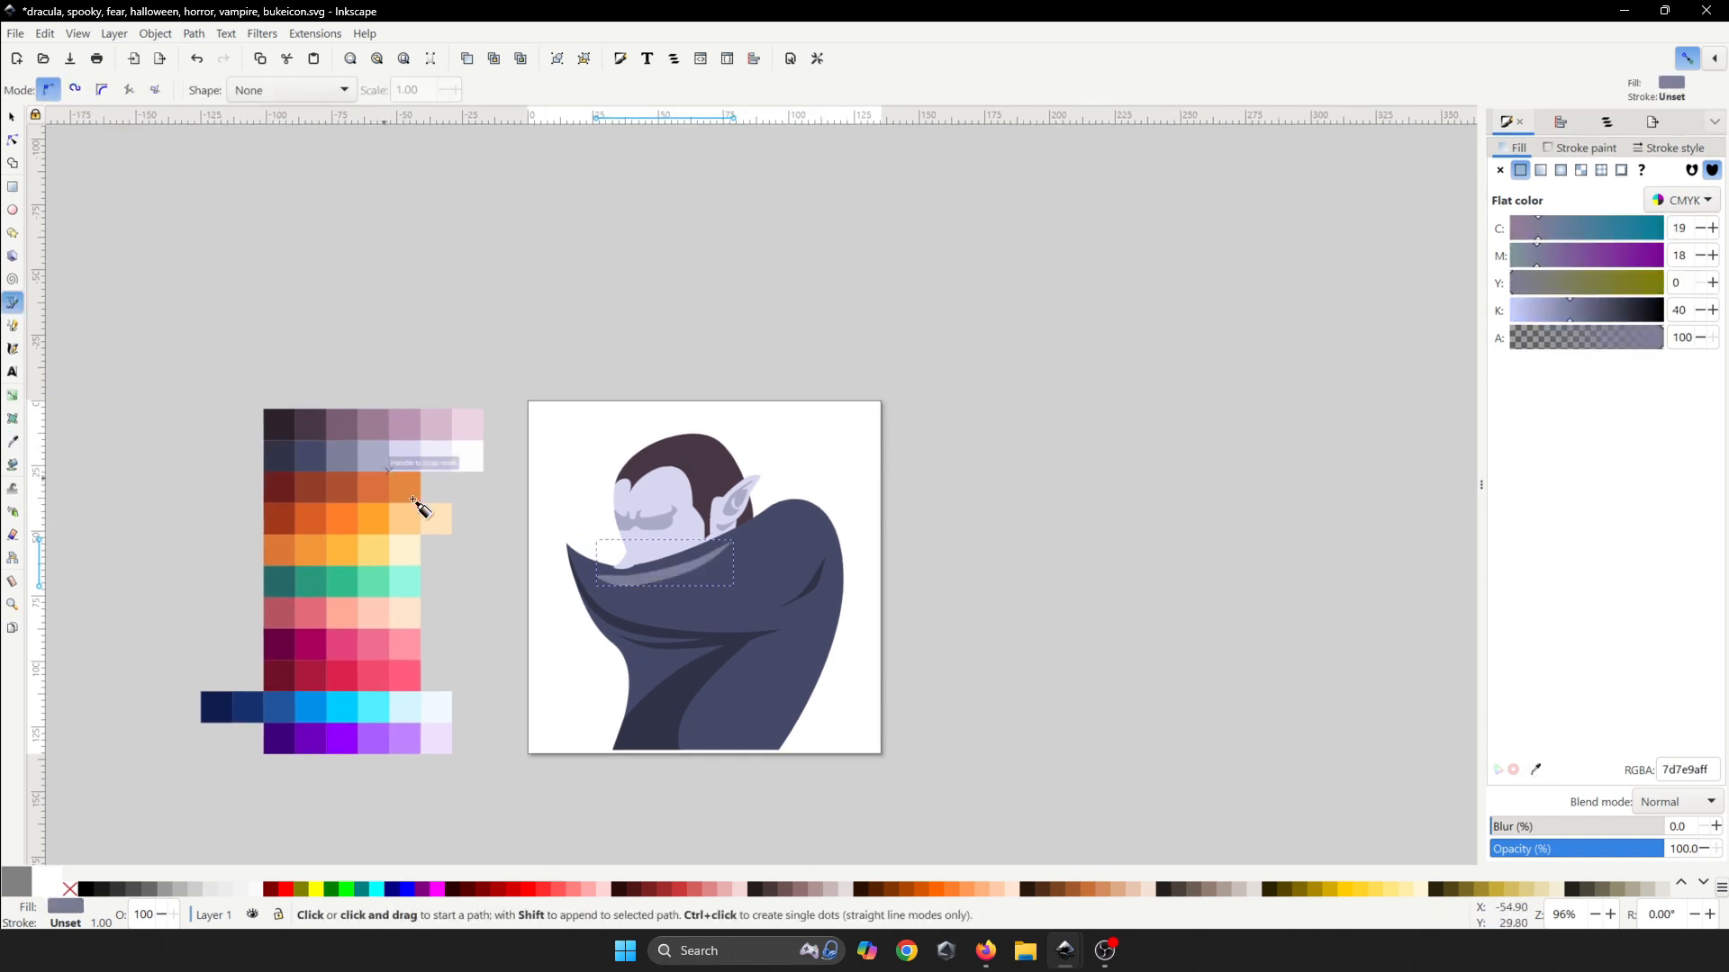
{"action": "left_click", "coordinate": [887, 495]}
{"action": "scroll", "coordinate": [822, 494], "scroll_direction": "down", "scroll_amount": 2}
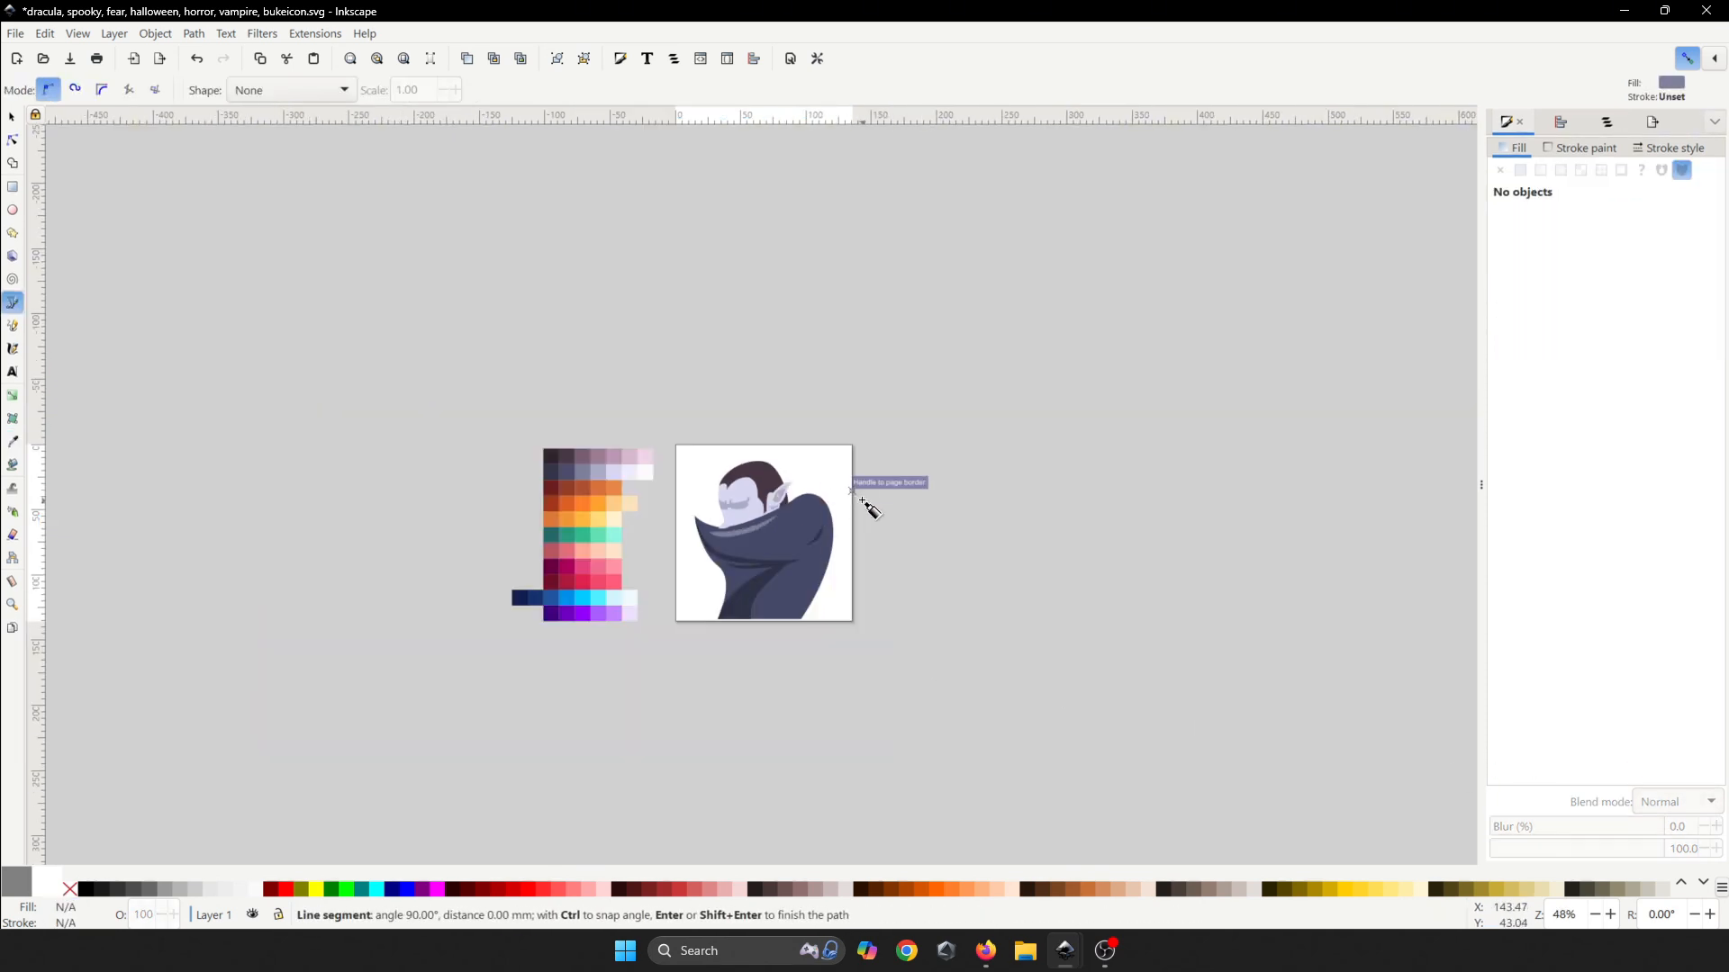
- Zoom into the mustache and trace the shading outline along its upper edge through the notch
{"action": "scroll", "coordinate": [867, 507], "scroll_direction": "down", "scroll_amount": 1}
{"action": "scroll", "coordinate": [792, 541], "scroll_direction": "up", "scroll_amount": 6}
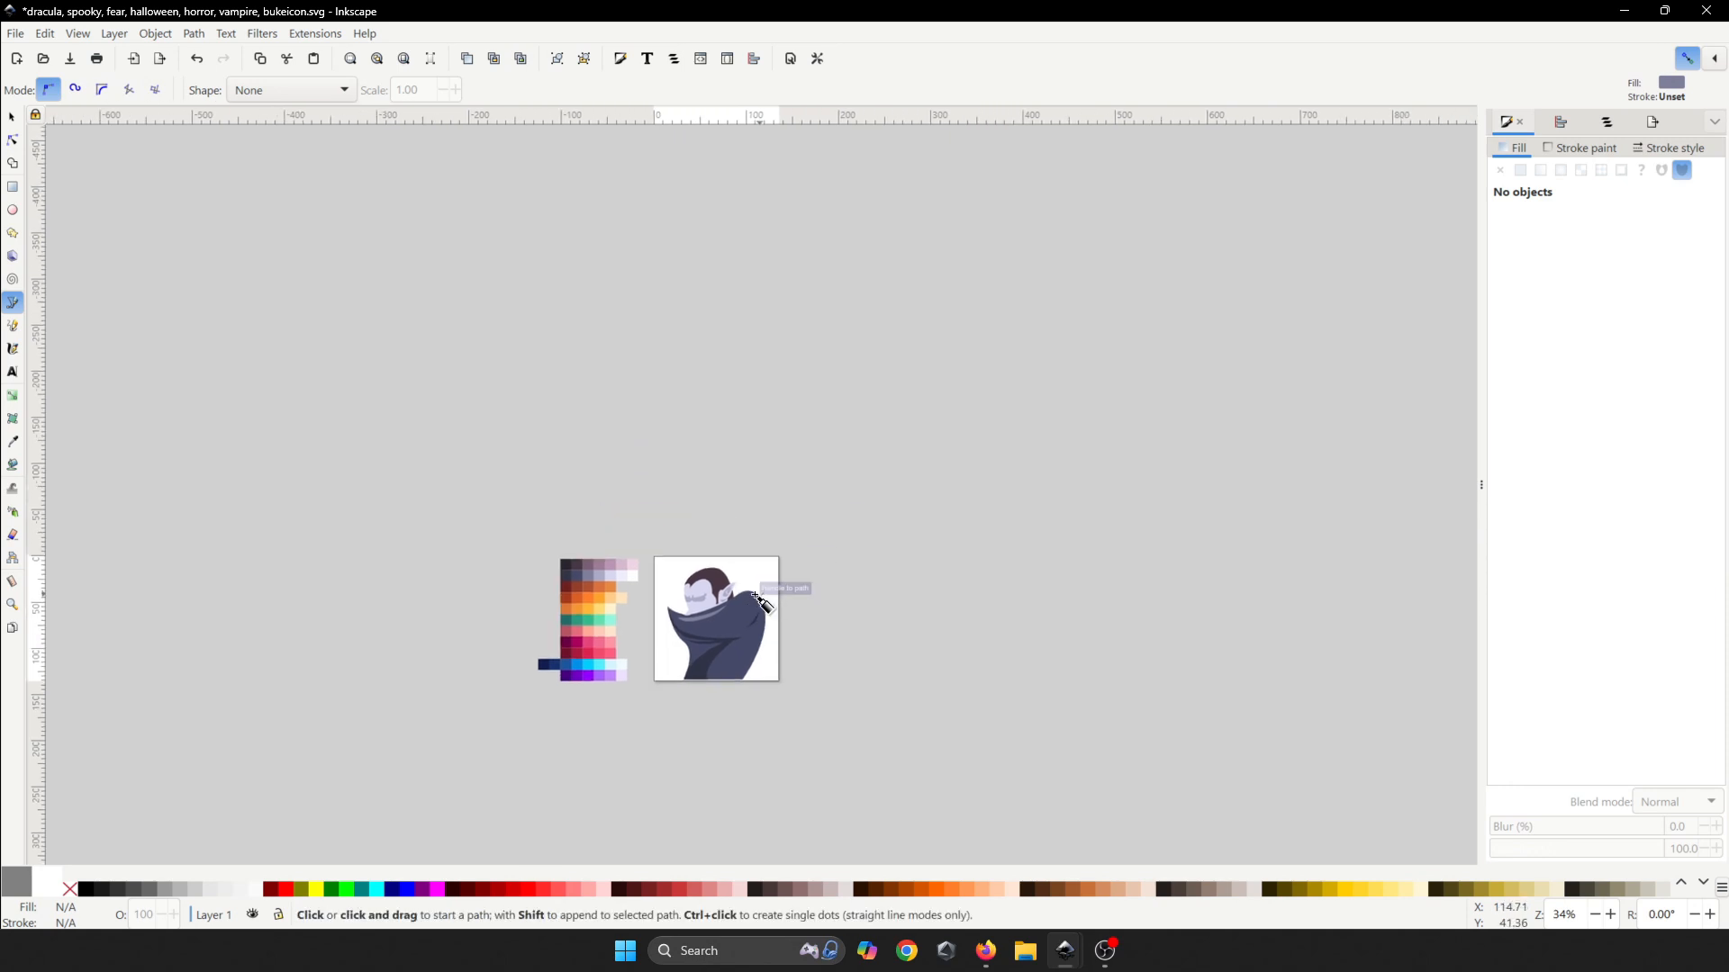
{"action": "scroll", "coordinate": [689, 642], "scroll_direction": "up", "scroll_amount": 4}
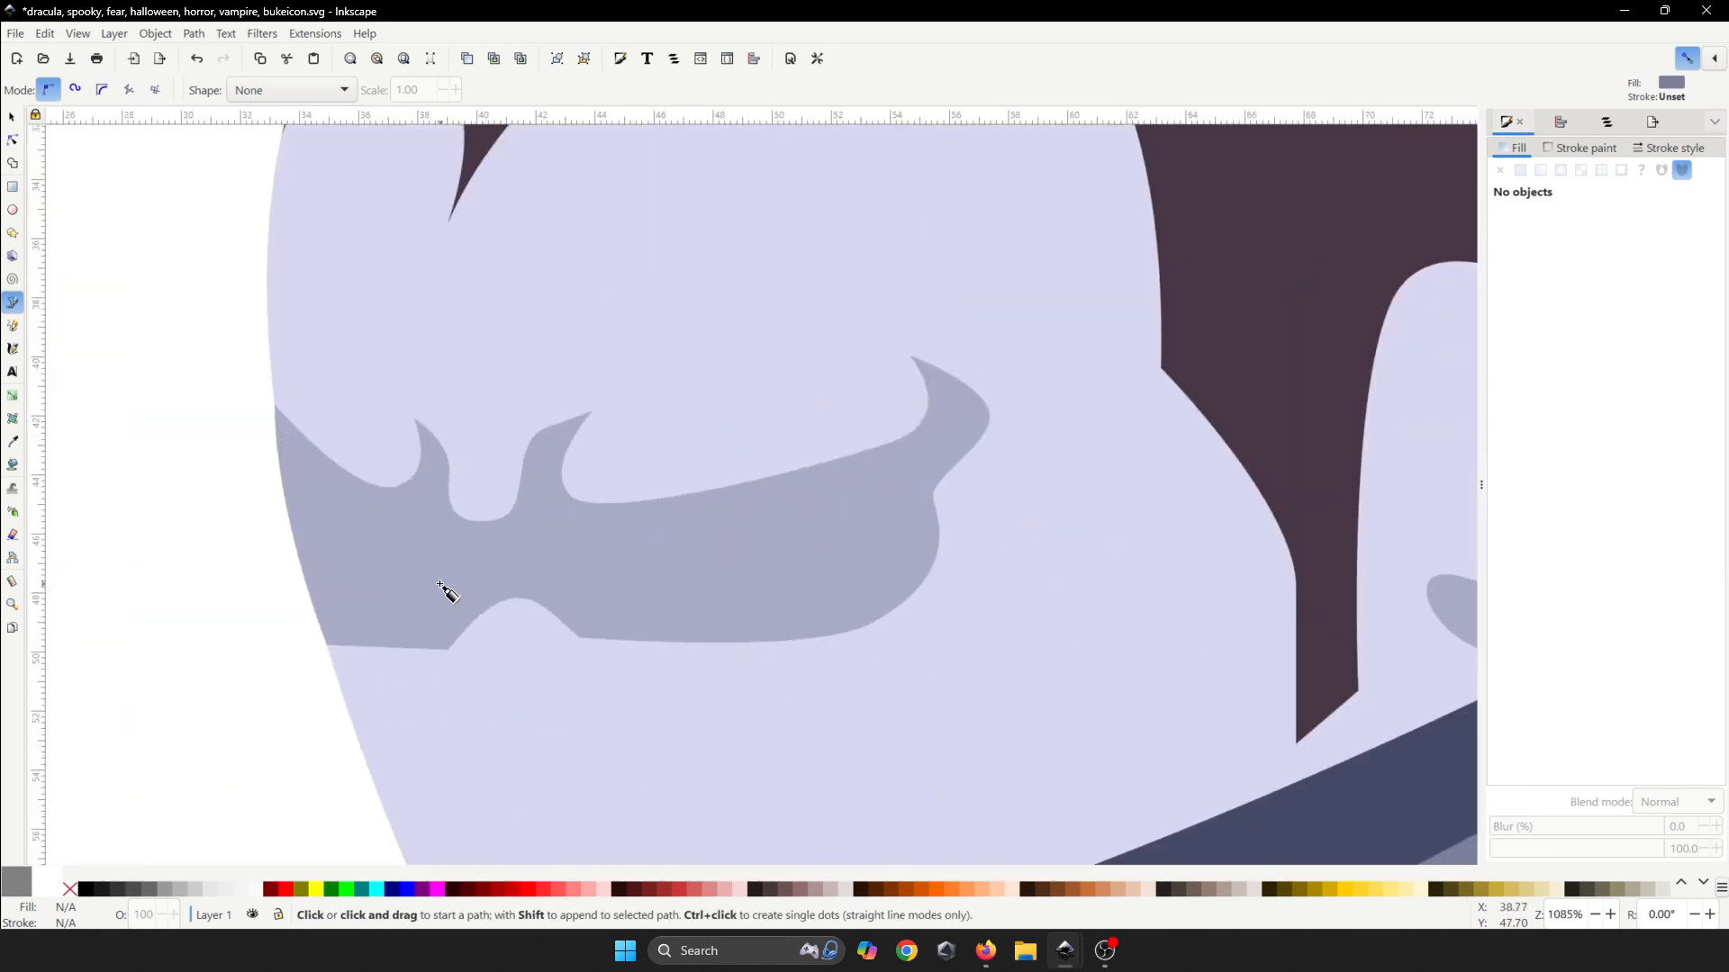
{"action": "left_click", "coordinate": [274, 407]}
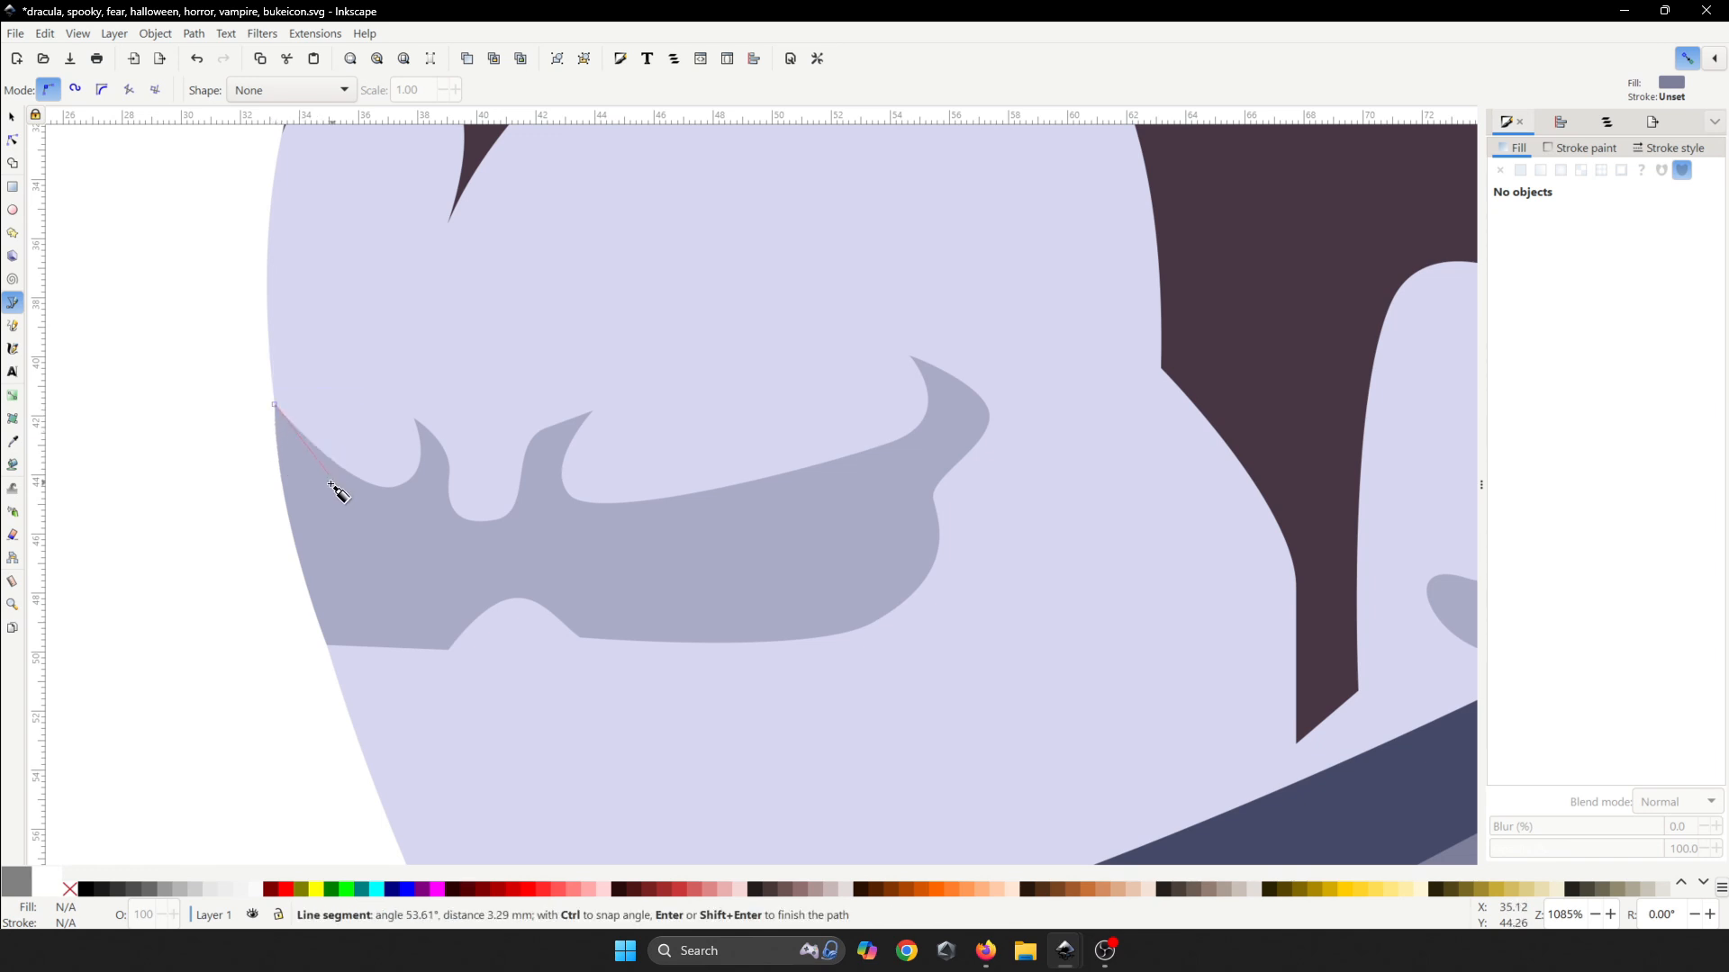
{"action": "left_click", "coordinate": [396, 487]}
{"action": "scroll", "coordinate": [442, 546], "scroll_direction": "up", "scroll_amount": 2, "text": "ctrl"}
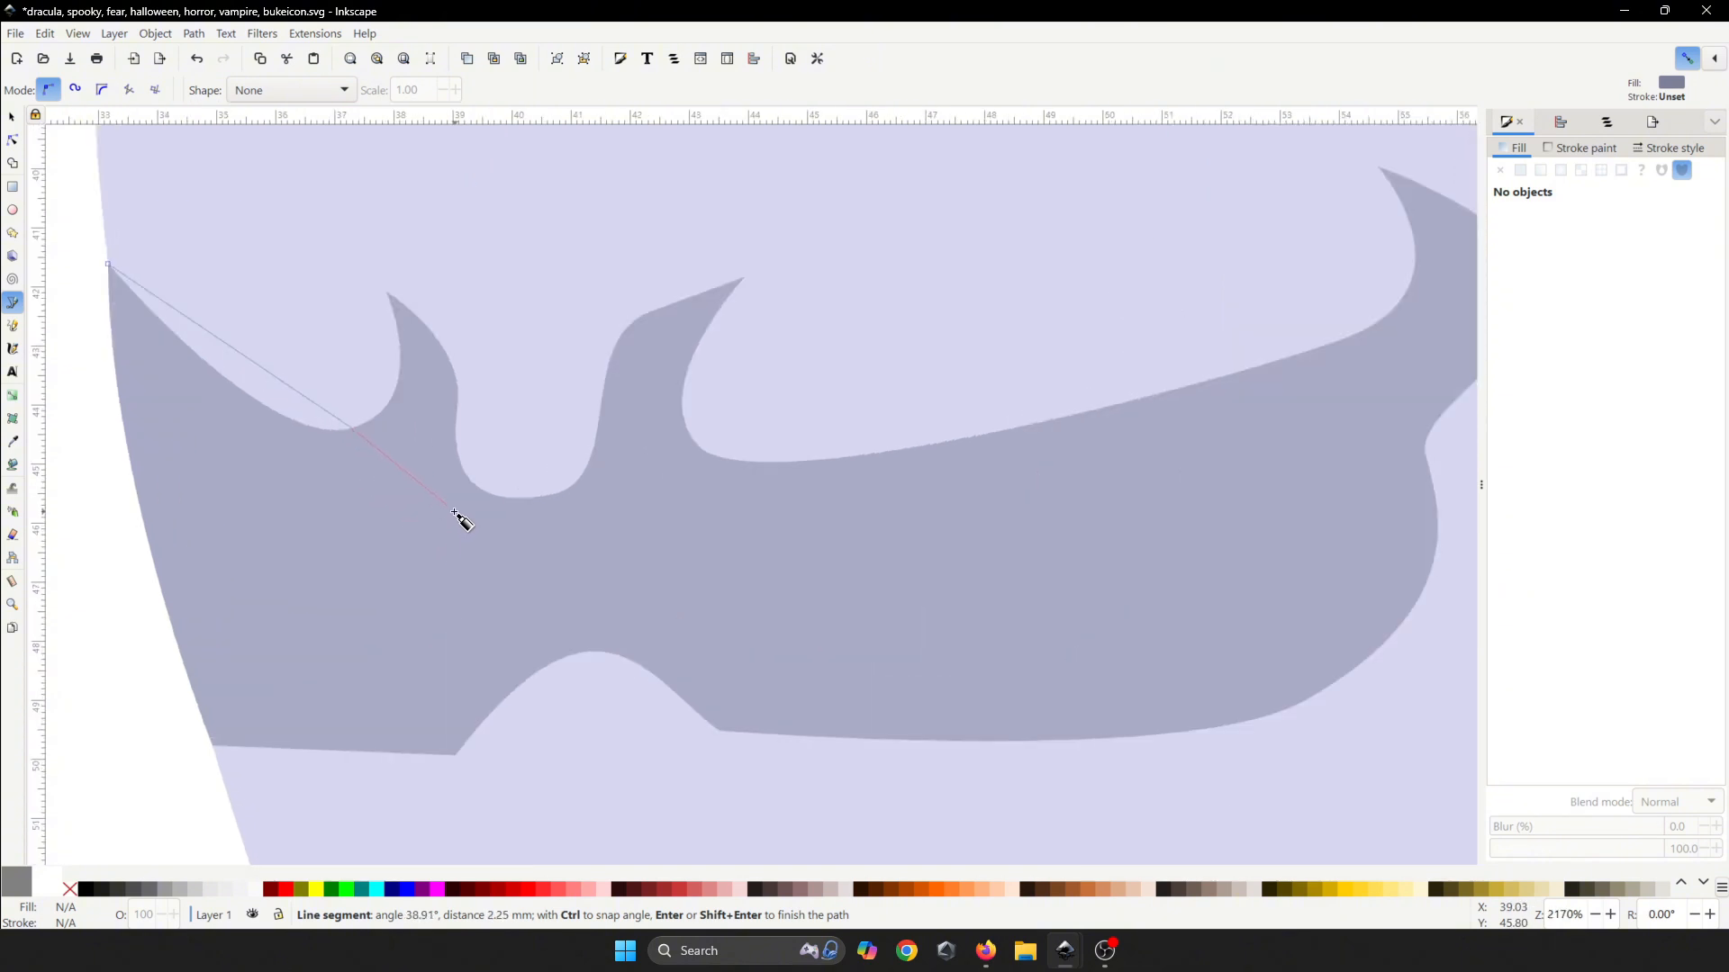
{"action": "left_click_drag", "start_coordinate": [484, 492], "coordinate": [530, 480]}
{"action": "left_click", "coordinate": [551, 475]}
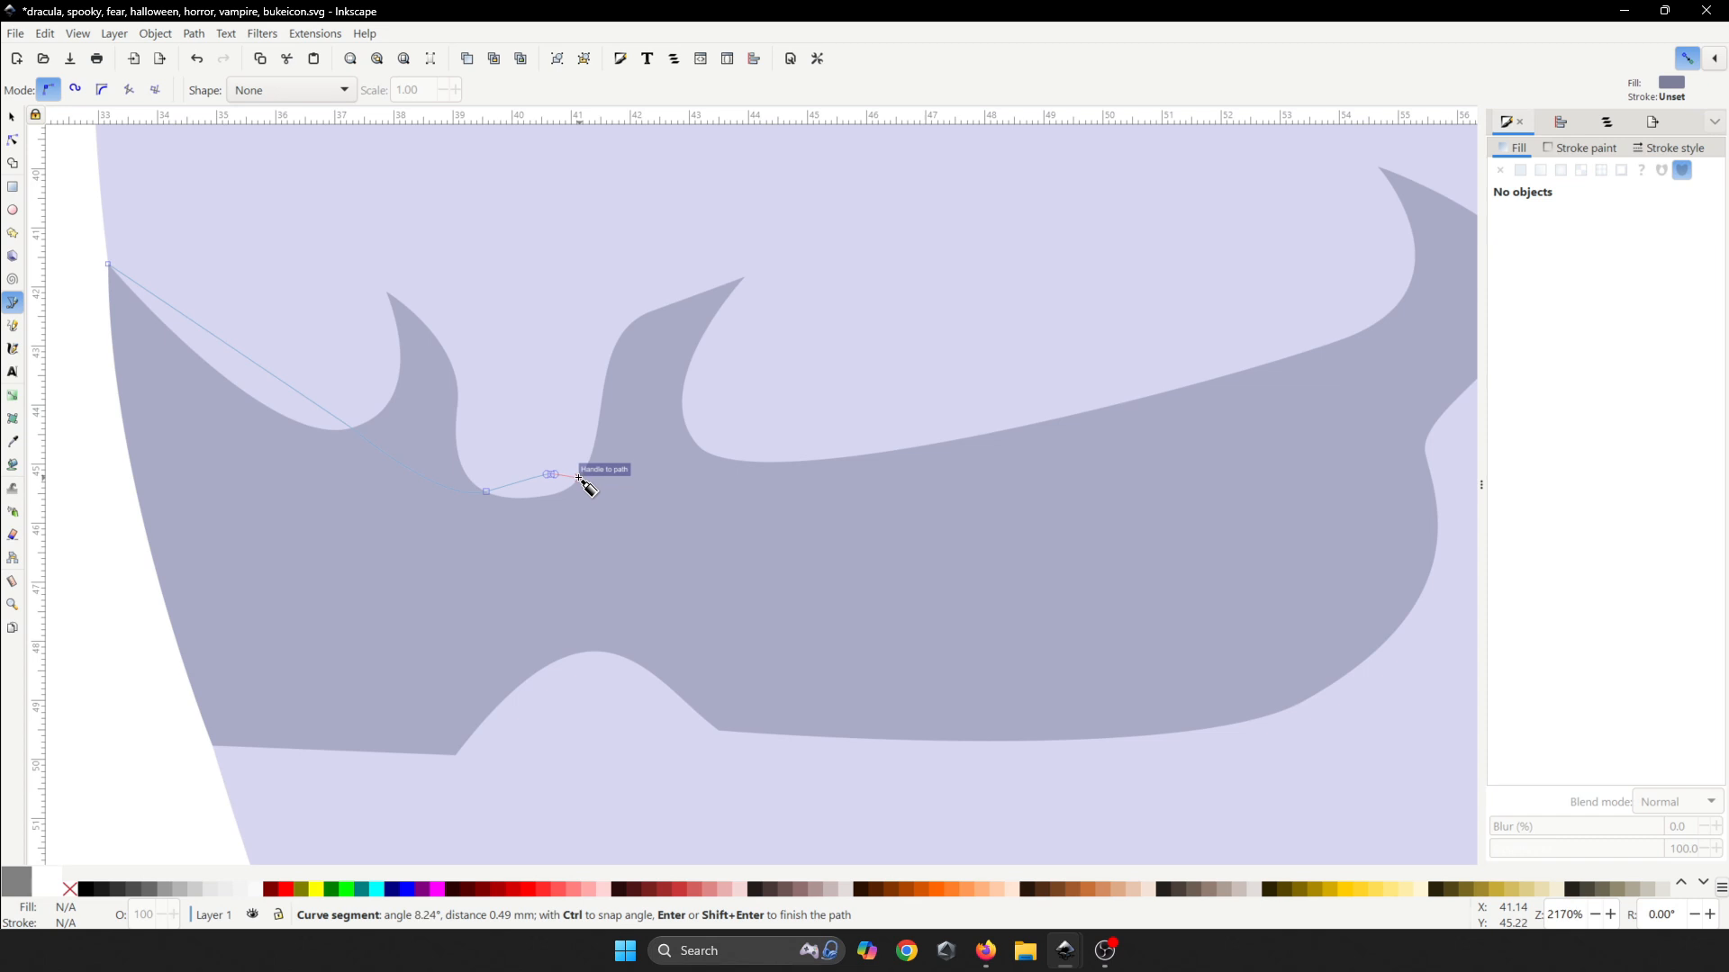
{"action": "left_click", "coordinate": [579, 478]}
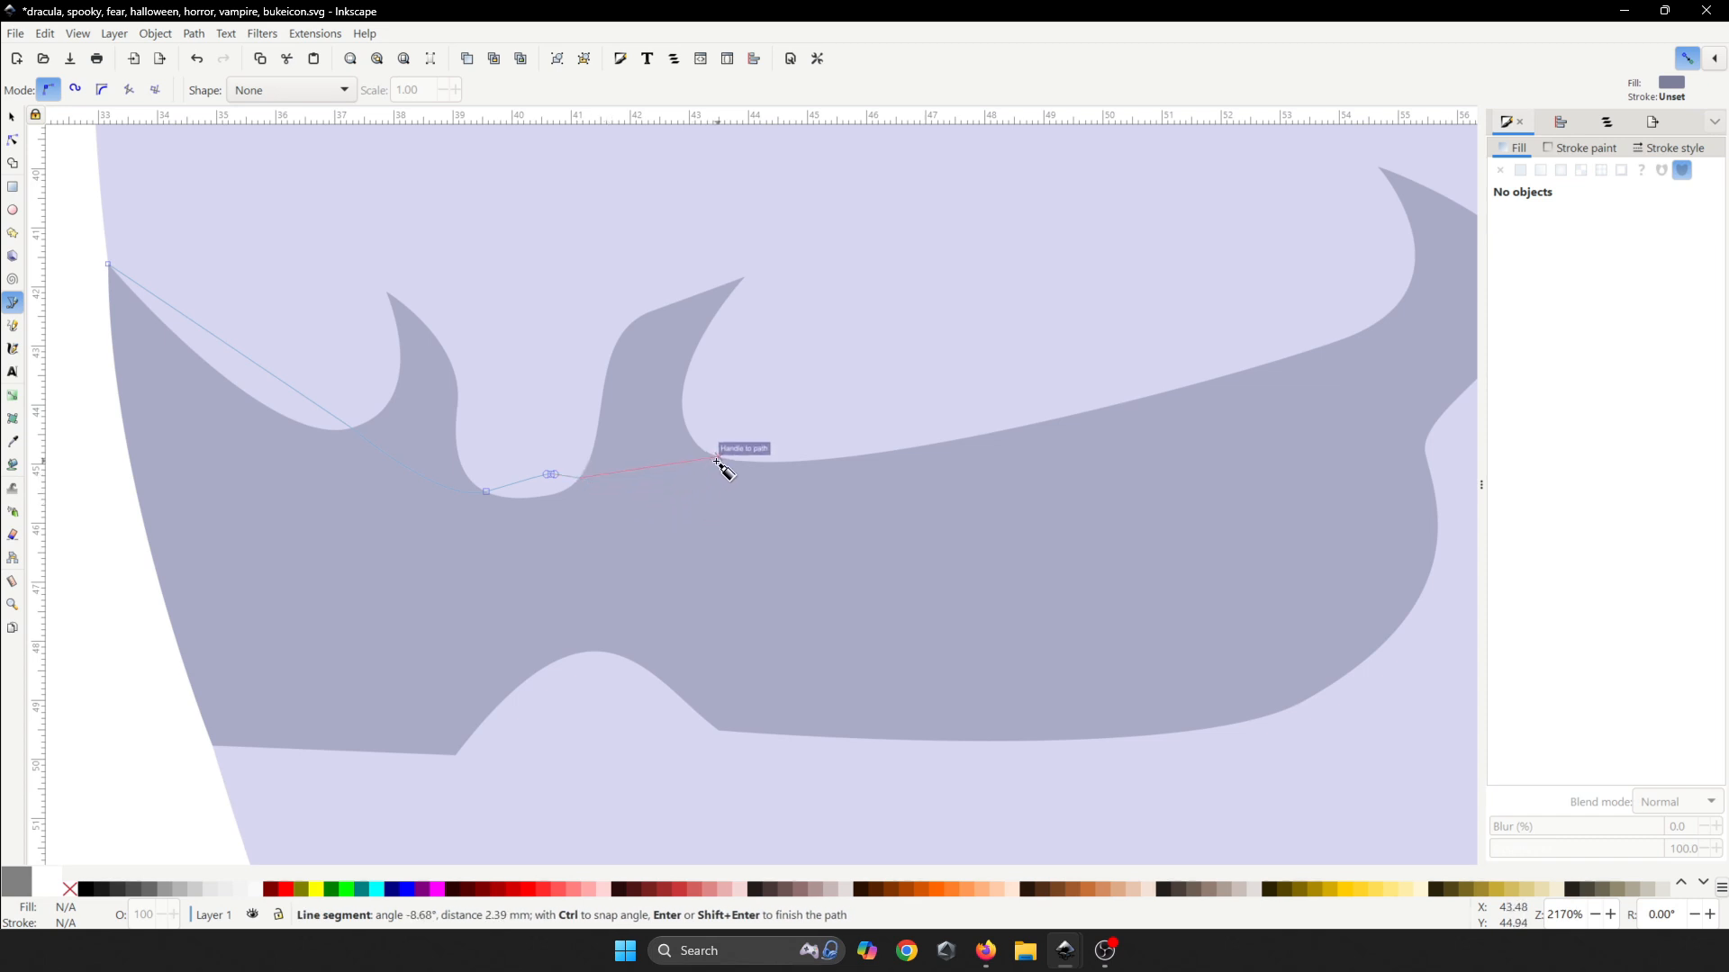
{"action": "left_click_drag", "start_coordinate": [716, 461], "coordinate": [786, 415]}
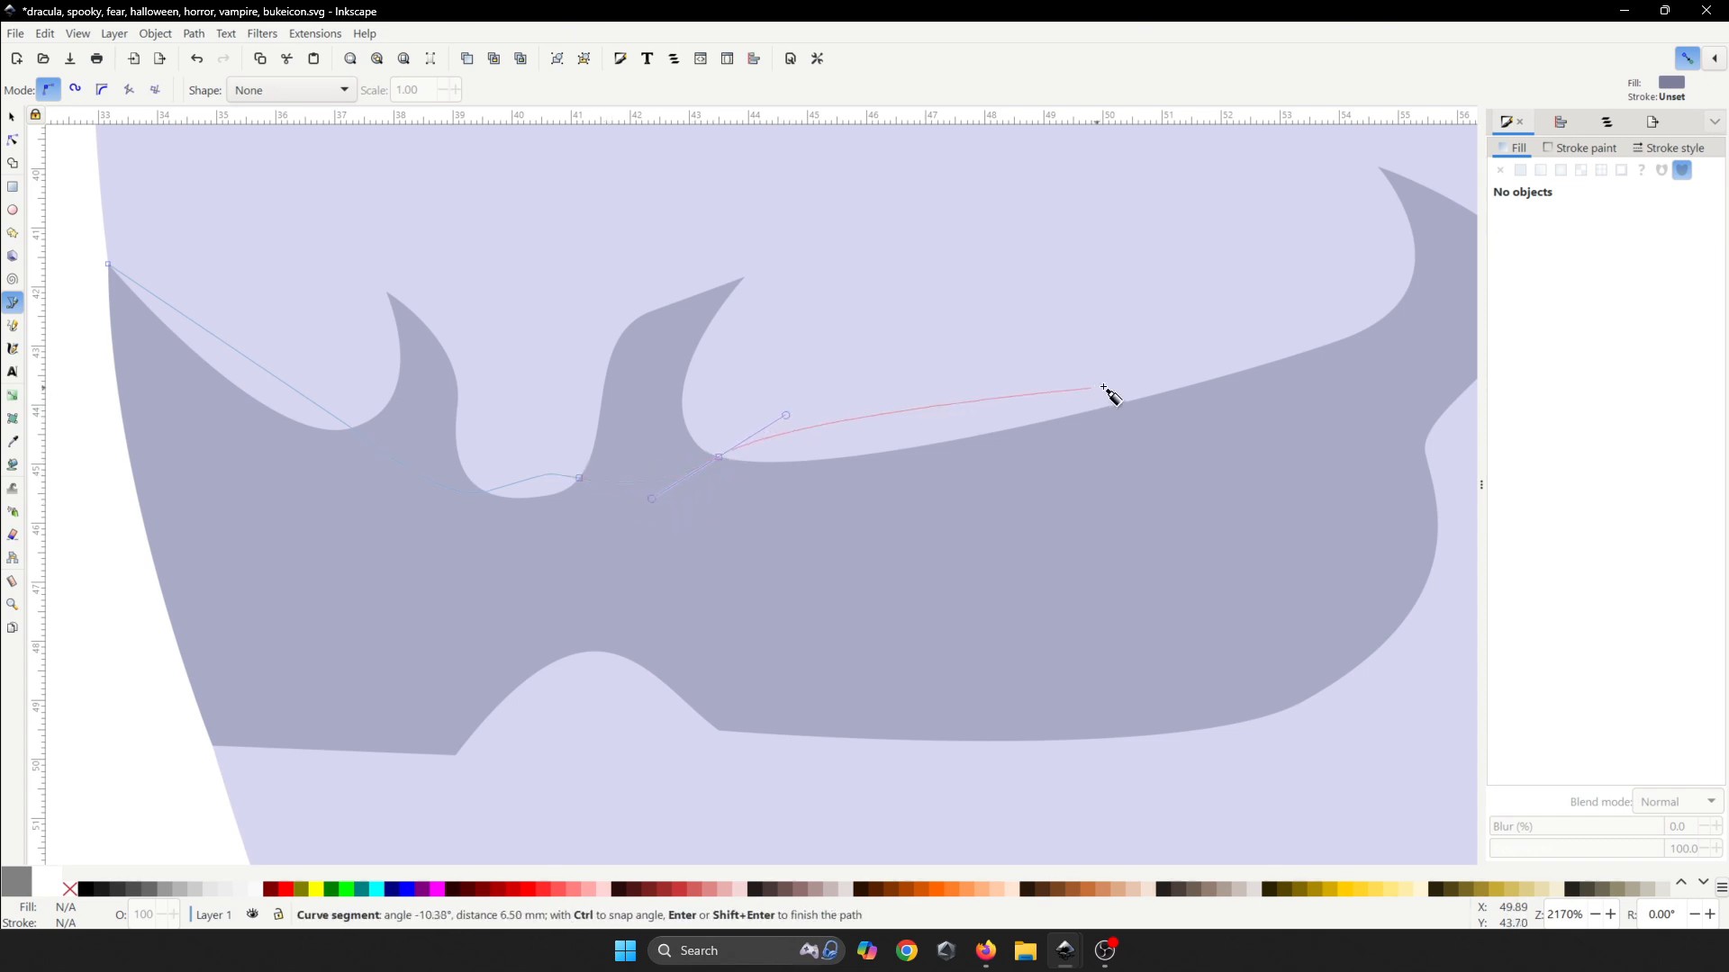
- From the mustache's right tip, curve the outline back leftward and close the shading shape
{"action": "left_click", "coordinate": [1370, 327]}
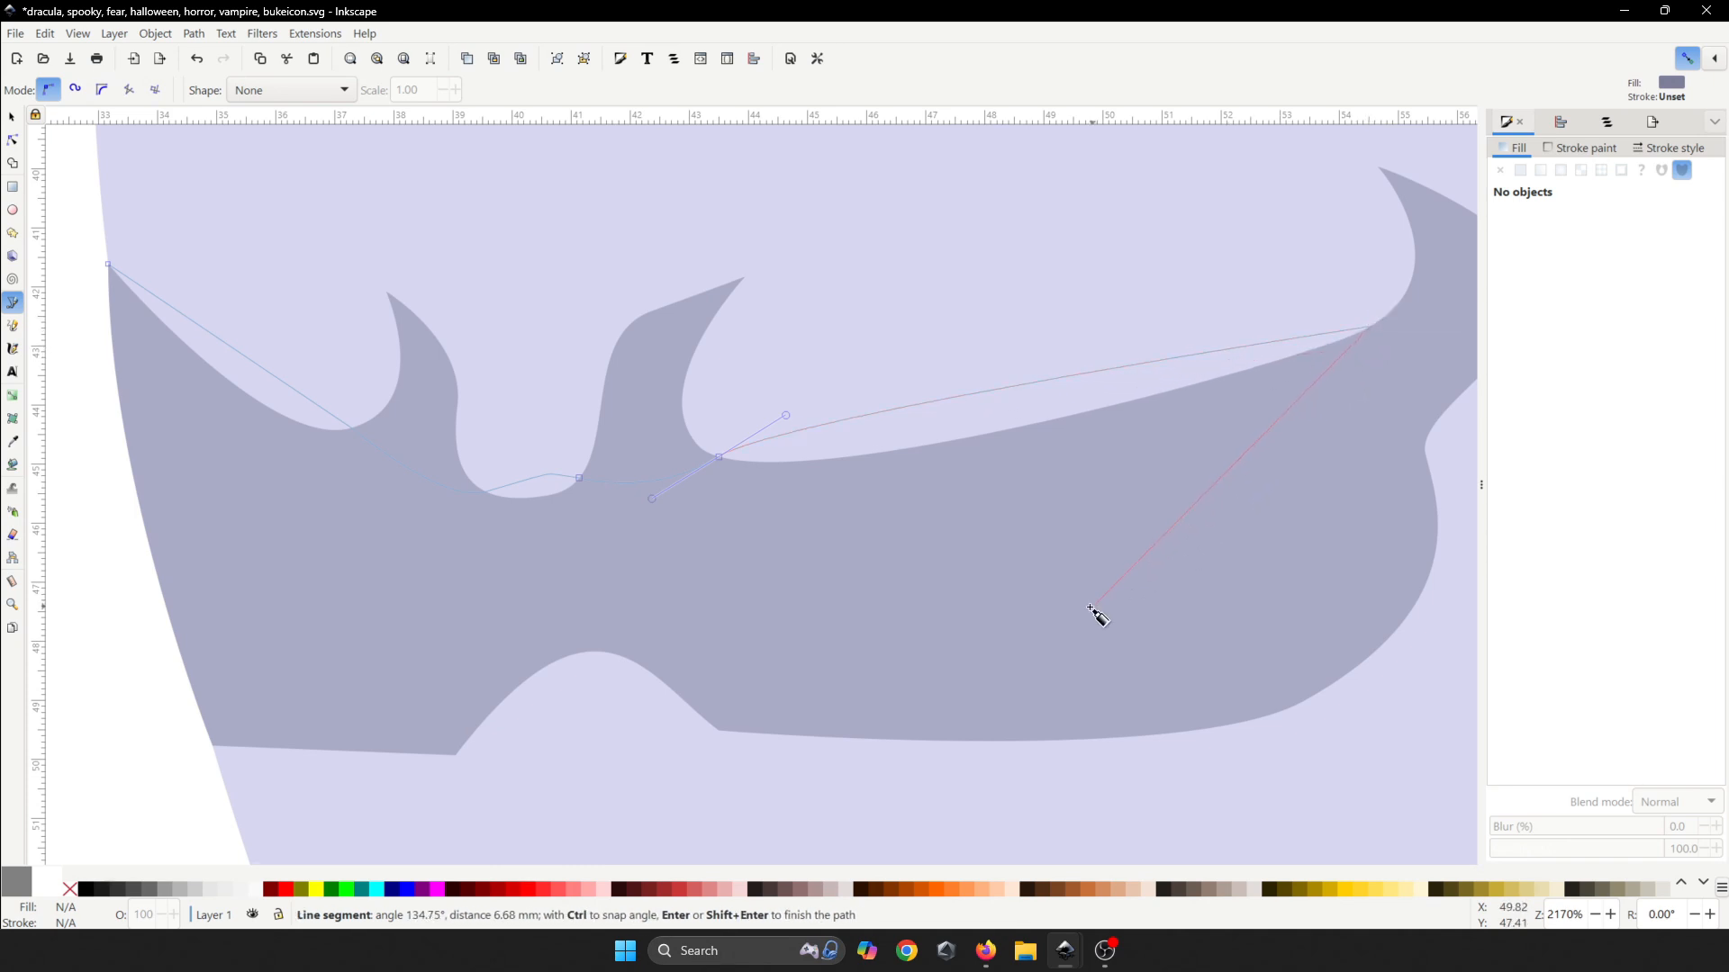
{"action": "left_click_drag", "start_coordinate": [1089, 611], "coordinate": [927, 646]}
{"action": "left_click_drag", "start_coordinate": [706, 531], "coordinate": [629, 524]}
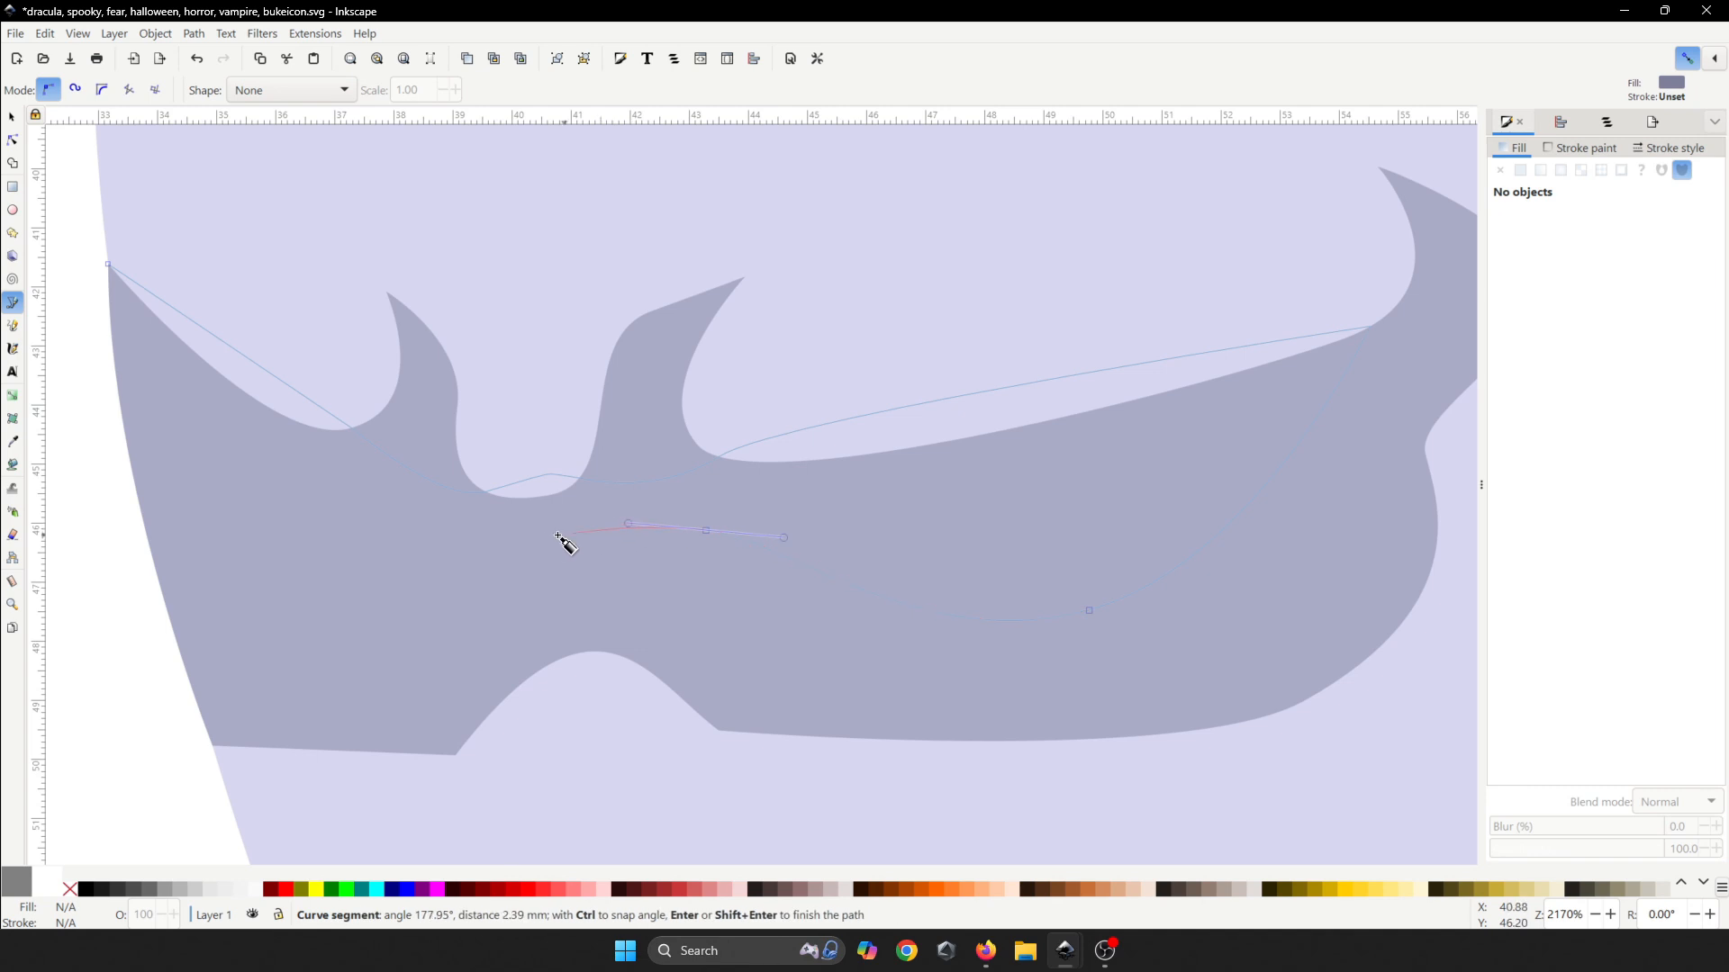
{"action": "left_click_drag", "start_coordinate": [481, 555], "coordinate": [412, 584]}
{"action": "left_click_drag", "start_coordinate": [289, 592], "coordinate": [216, 570]}
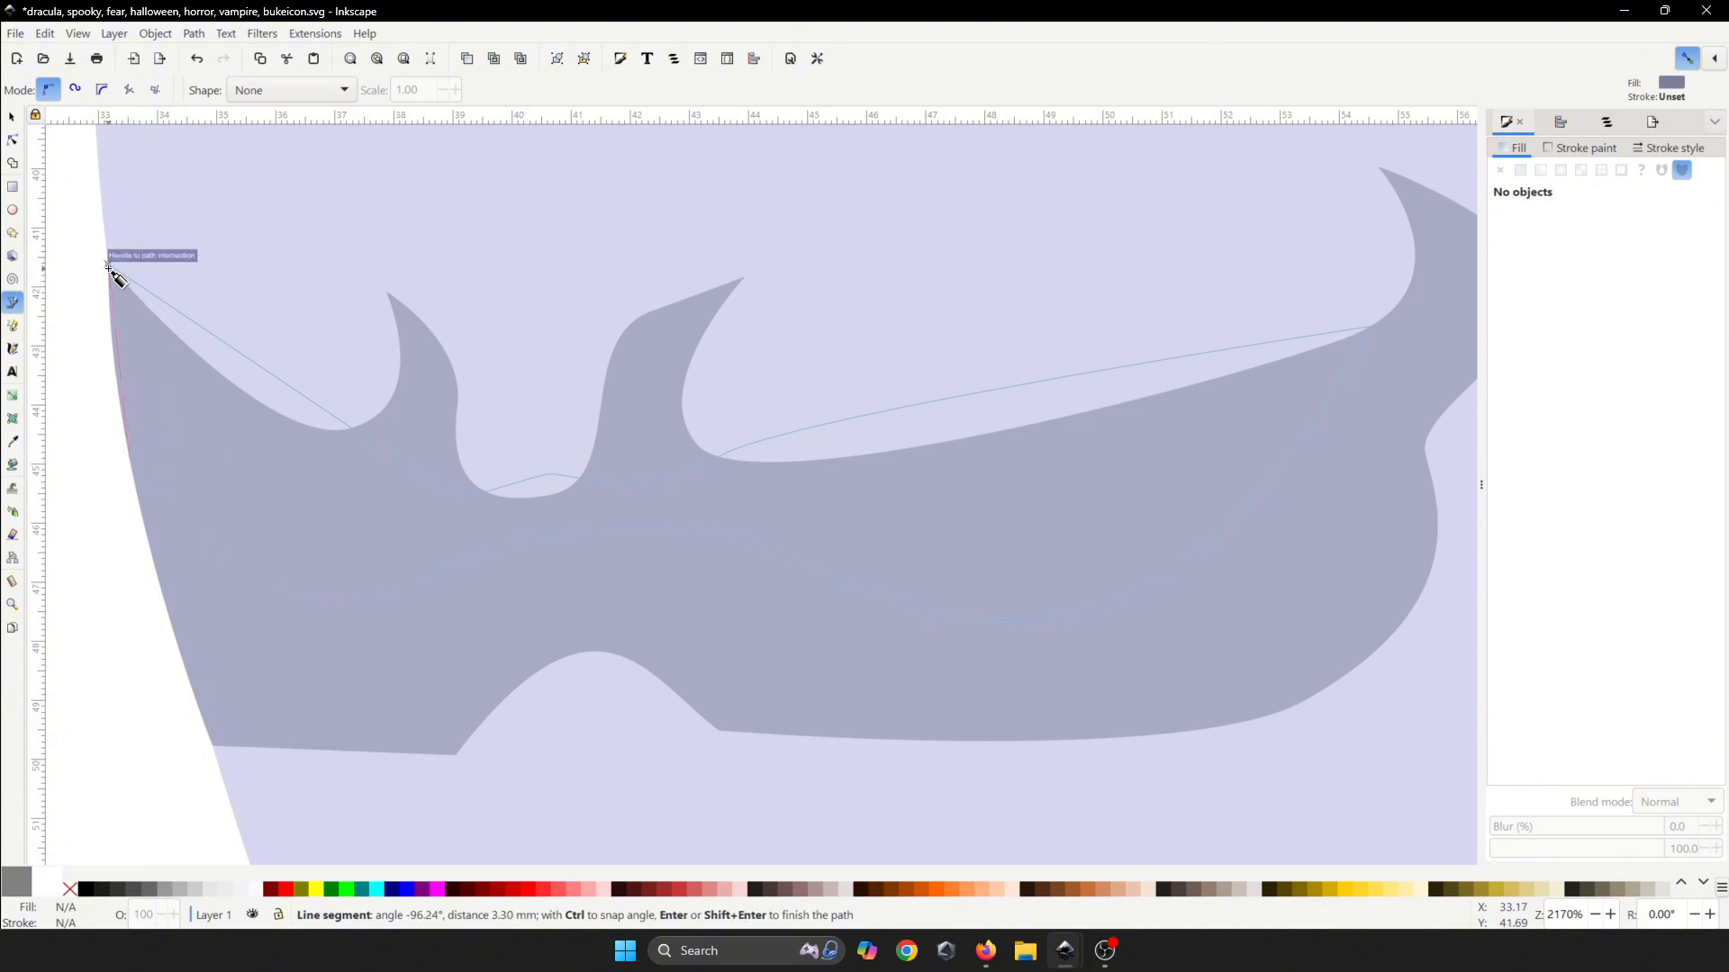
{"action": "left_click_drag", "start_coordinate": [107, 264], "coordinate": [128, 200]}
{"action": "scroll", "coordinate": [486, 452], "scroll_direction": "down", "scroll_amount": 4}
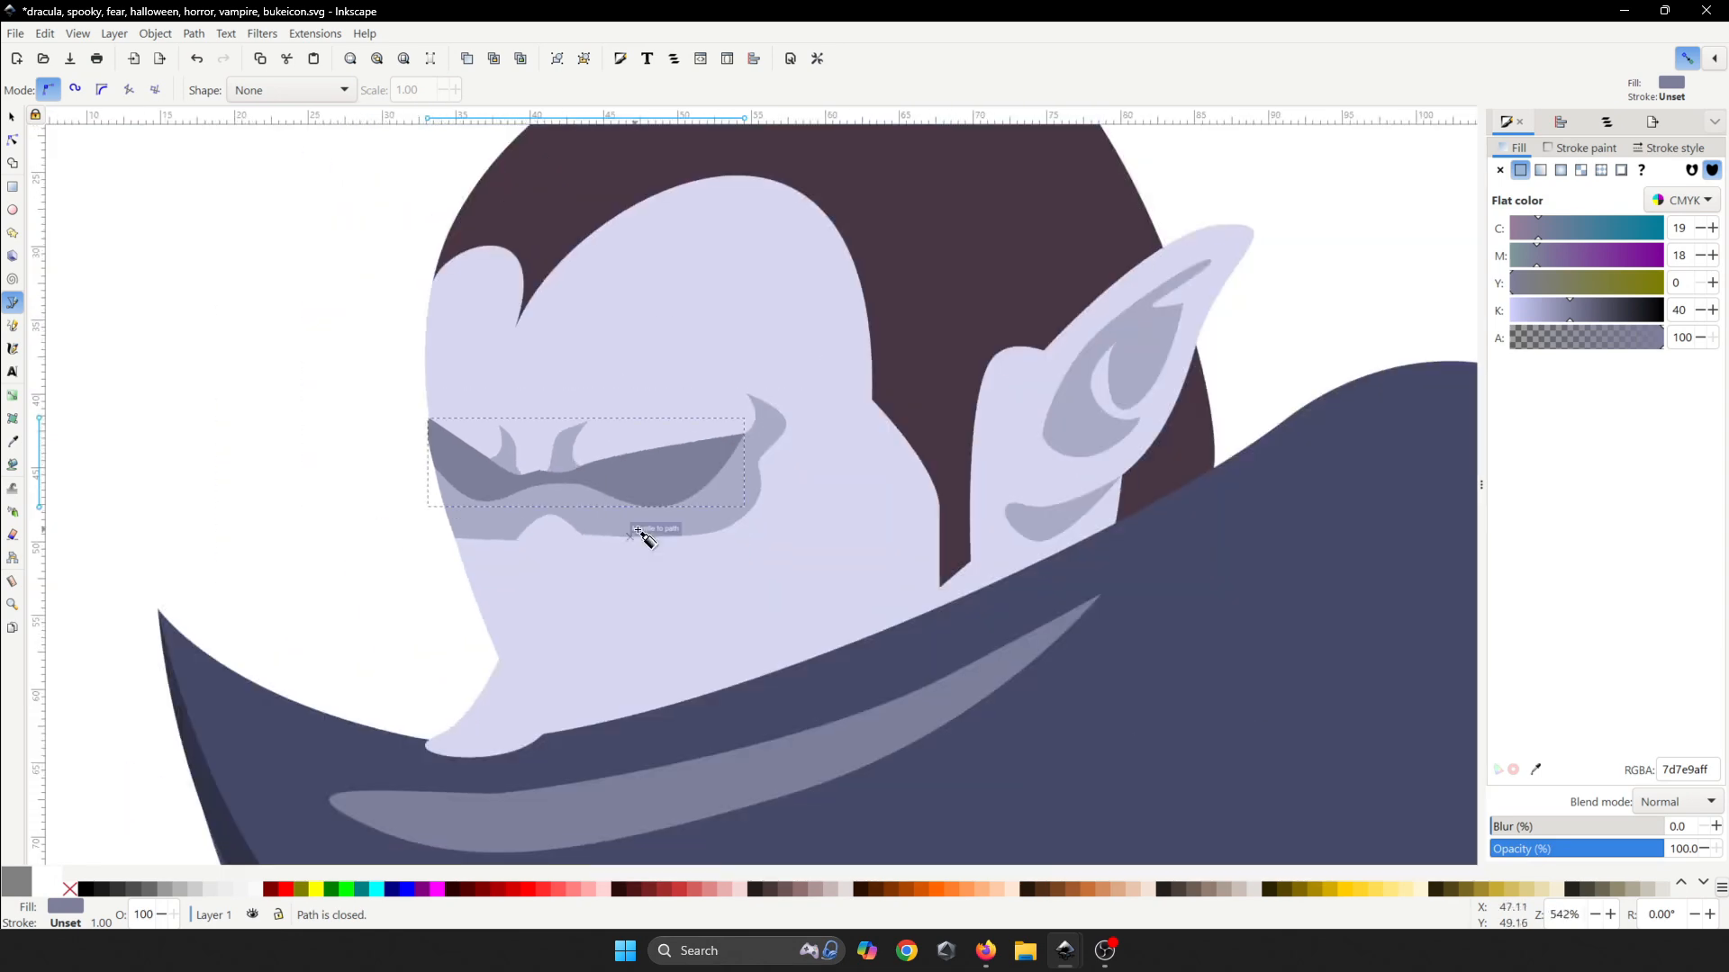
- Discard the unwanted pen path and save the drawing
{"action": "scroll", "coordinate": [804, 535], "scroll_direction": "down", "scroll_amount": 5}
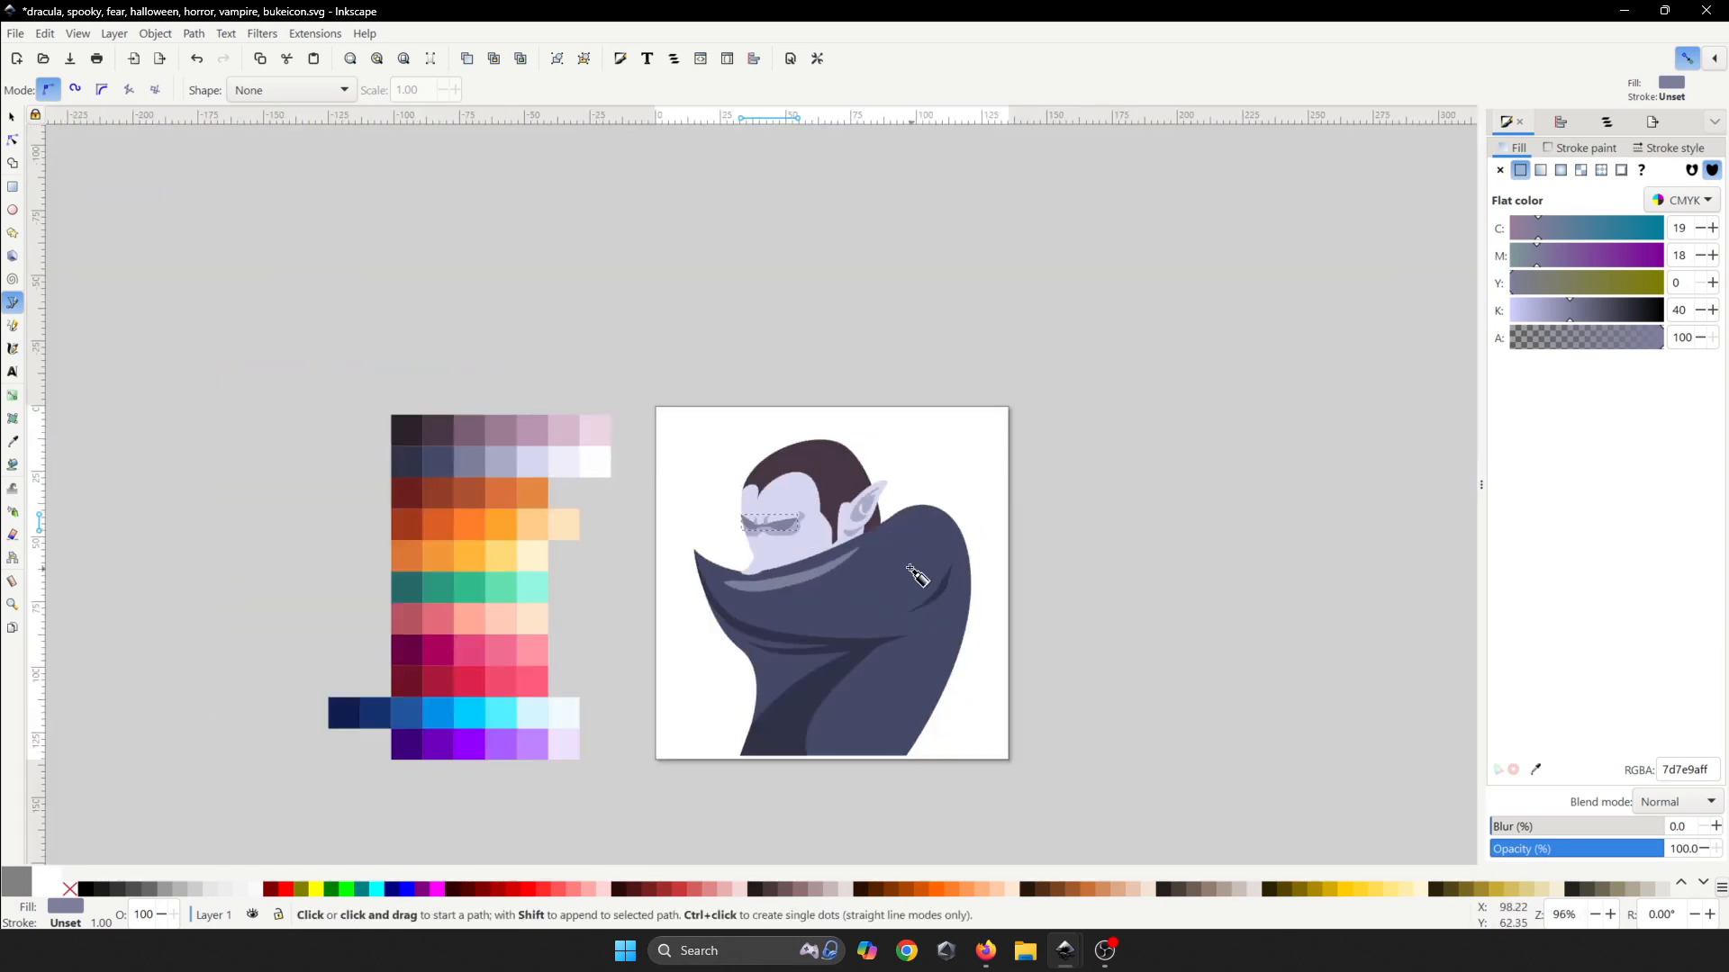
{"action": "left_click", "coordinate": [913, 569]}
{"action": "key", "text": "space"}
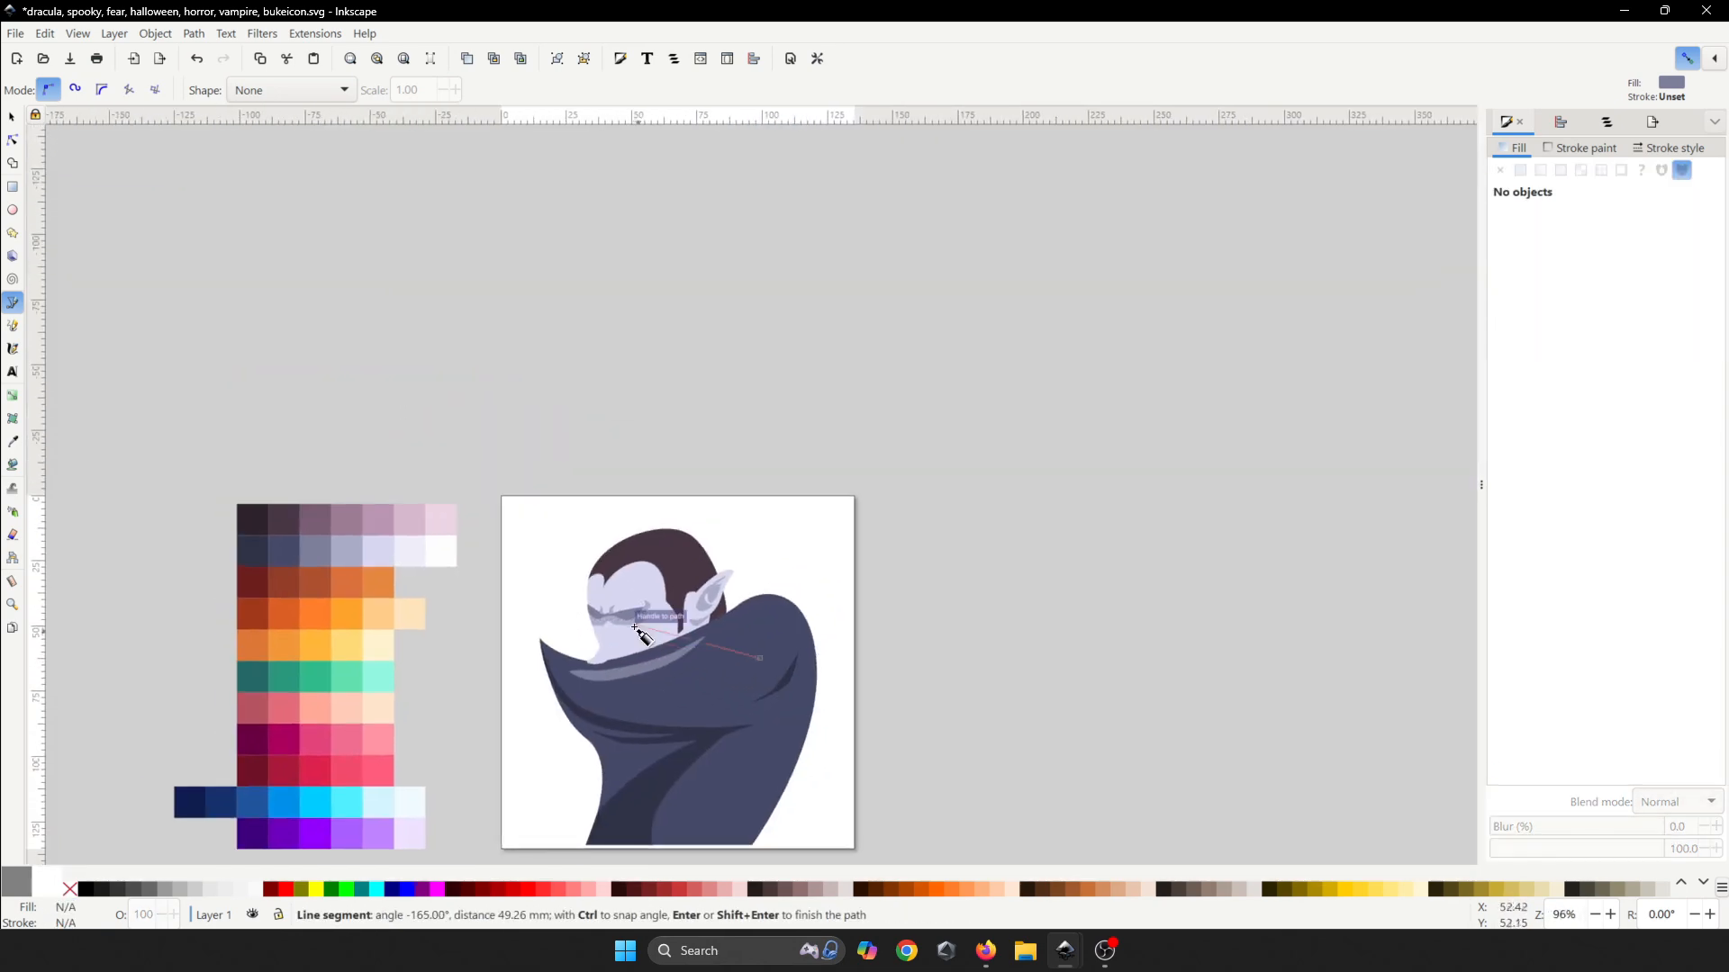
{"action": "scroll", "coordinate": [634, 625], "scroll_direction": "up", "scroll_amount": 4}
{"action": "scroll", "coordinate": [634, 624], "scroll_direction": "up", "scroll_amount": 2}
{"action": "key", "text": "Escape"}
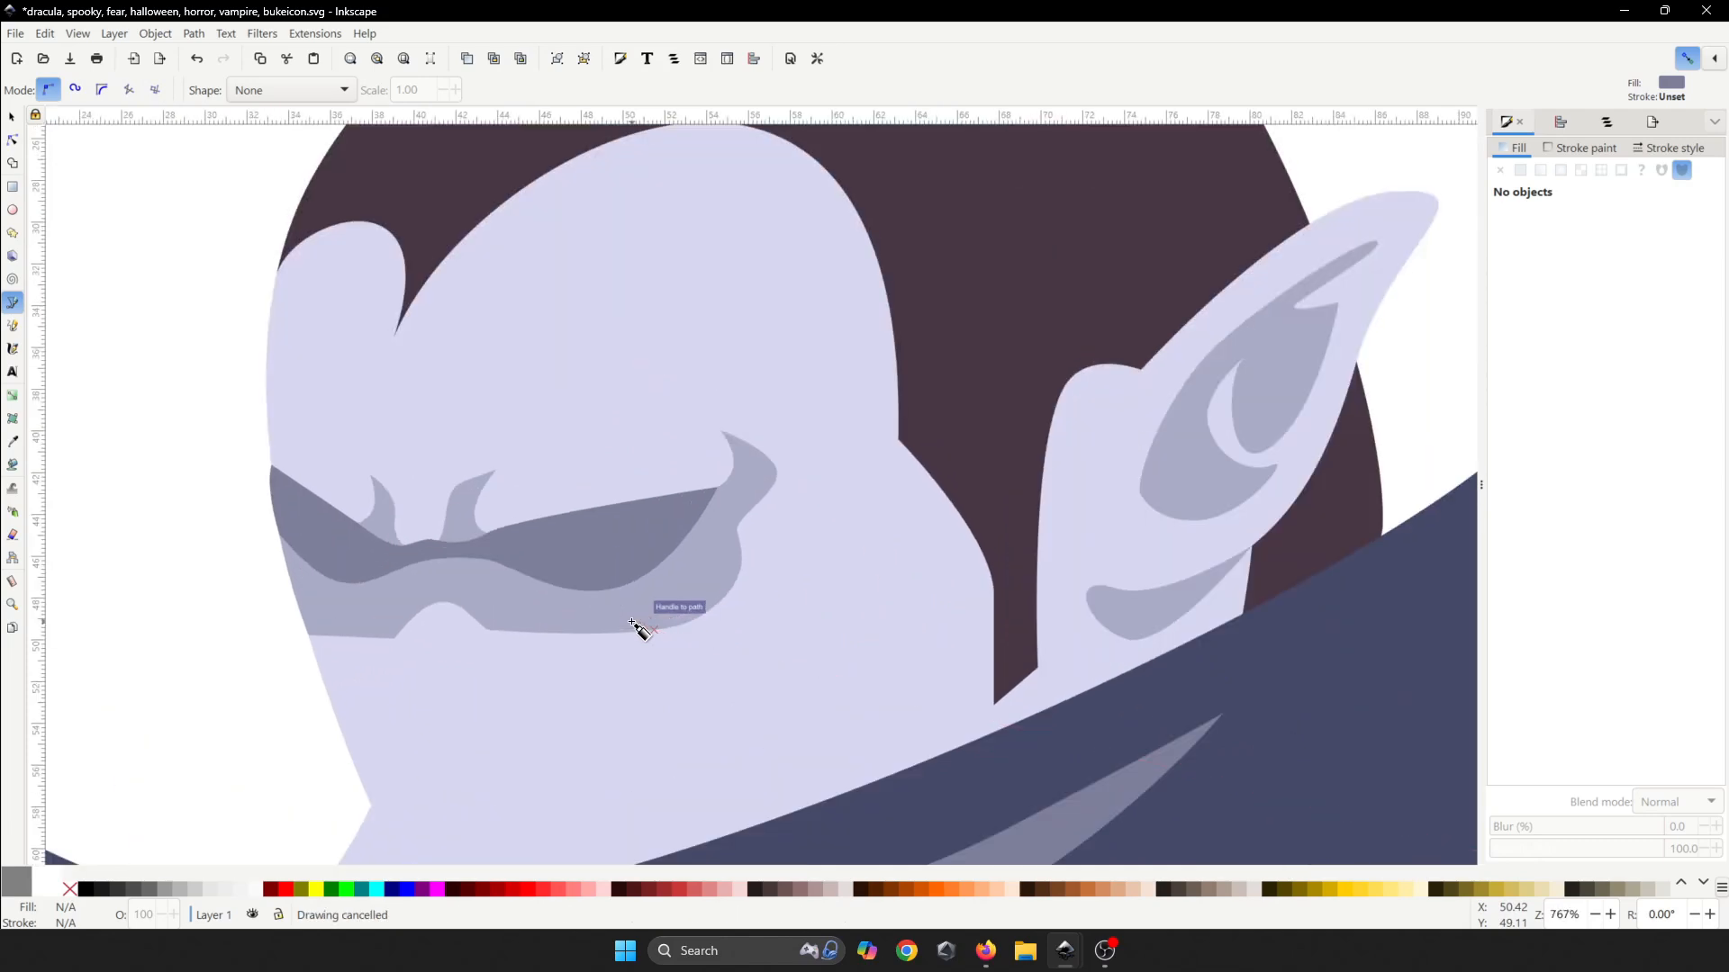
{"action": "scroll", "coordinate": [540, 586], "scroll_direction": "down", "scroll_amount": 6}
{"action": "scroll", "coordinate": [531, 590], "scroll_direction": "up", "scroll_amount": 7}
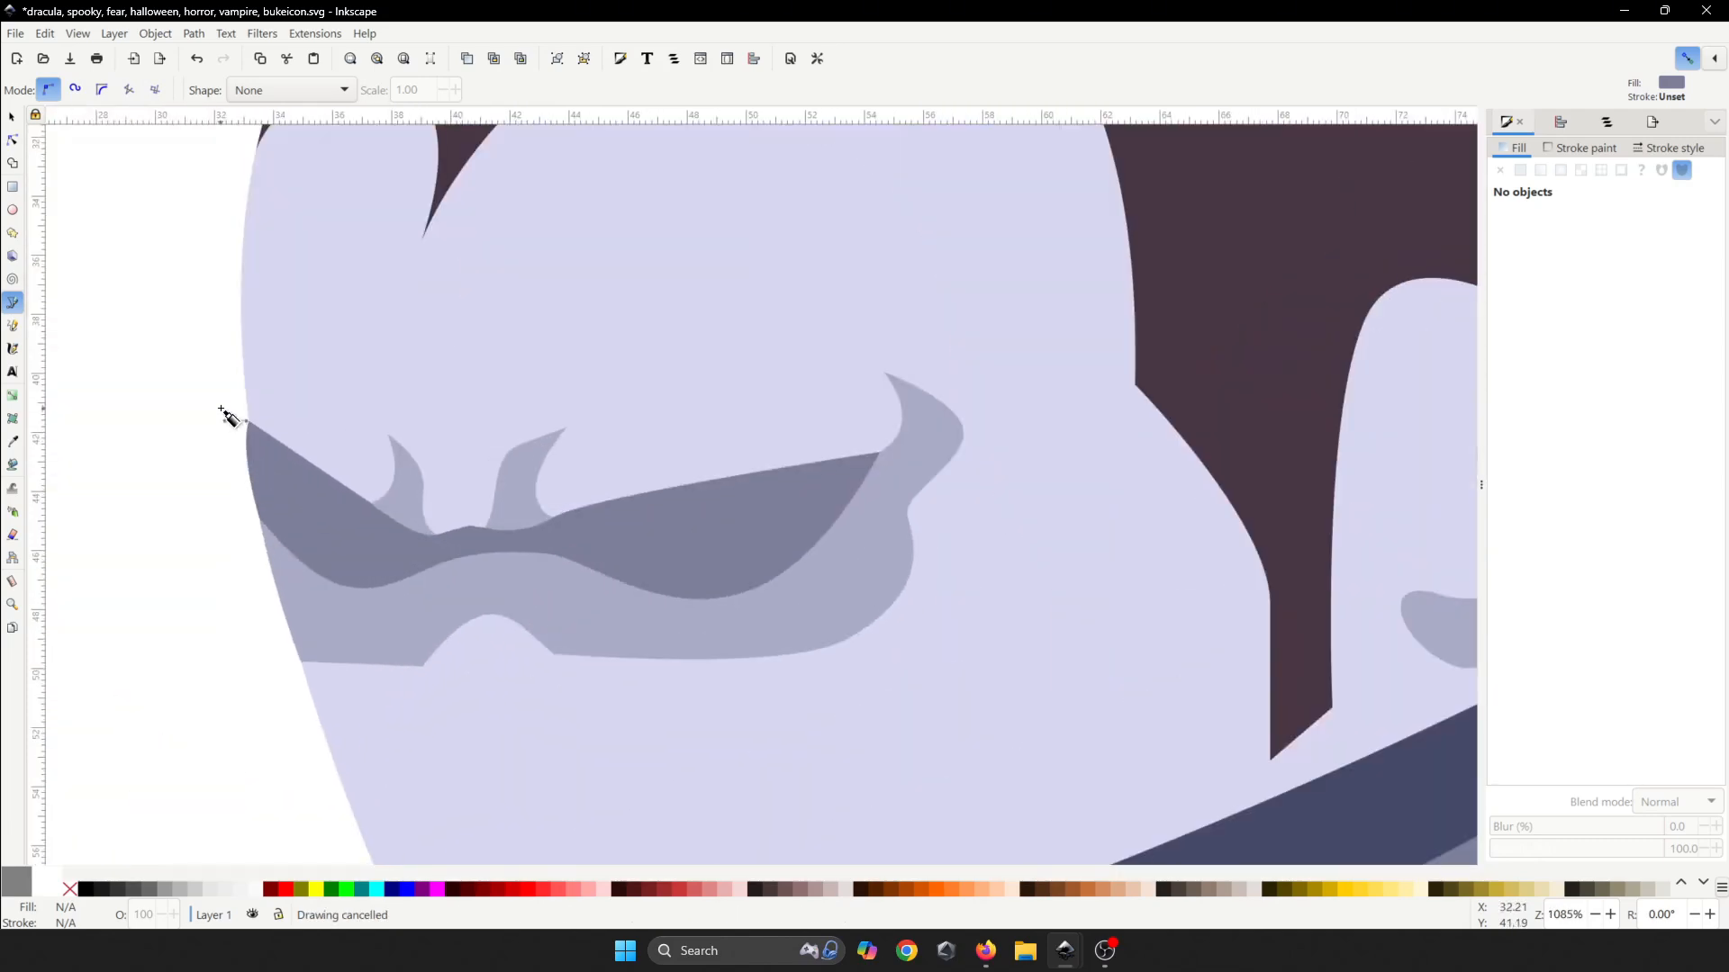
{"action": "scroll", "coordinate": [504, 532], "scroll_direction": "down", "scroll_amount": 4}
{"action": "key", "text": "ctrl+s"}
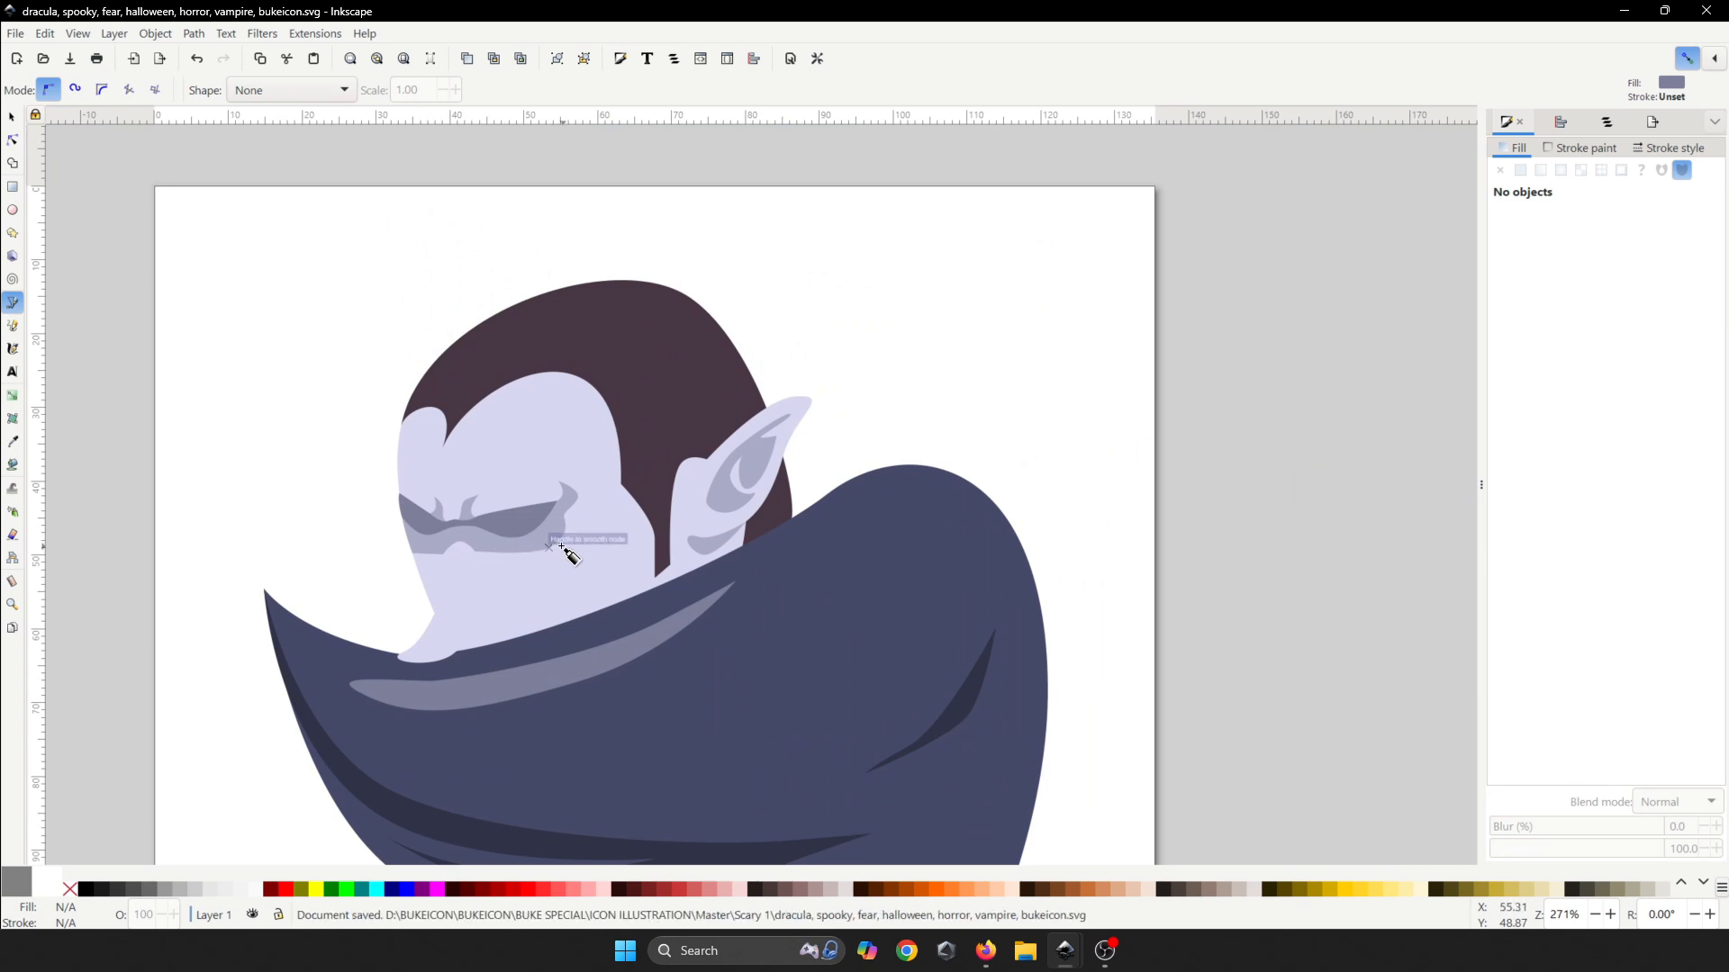
- Save again, zoom in on the chin, cancel a stray path and begin a new shape there
{"action": "left_click_drag", "start_coordinate": [527, 452], "coordinate": [537, 582]}
{"action": "key", "text": "ctrl+s"}
{"action": "scroll", "coordinate": [533, 590], "scroll_direction": "down", "scroll_amount": 1}
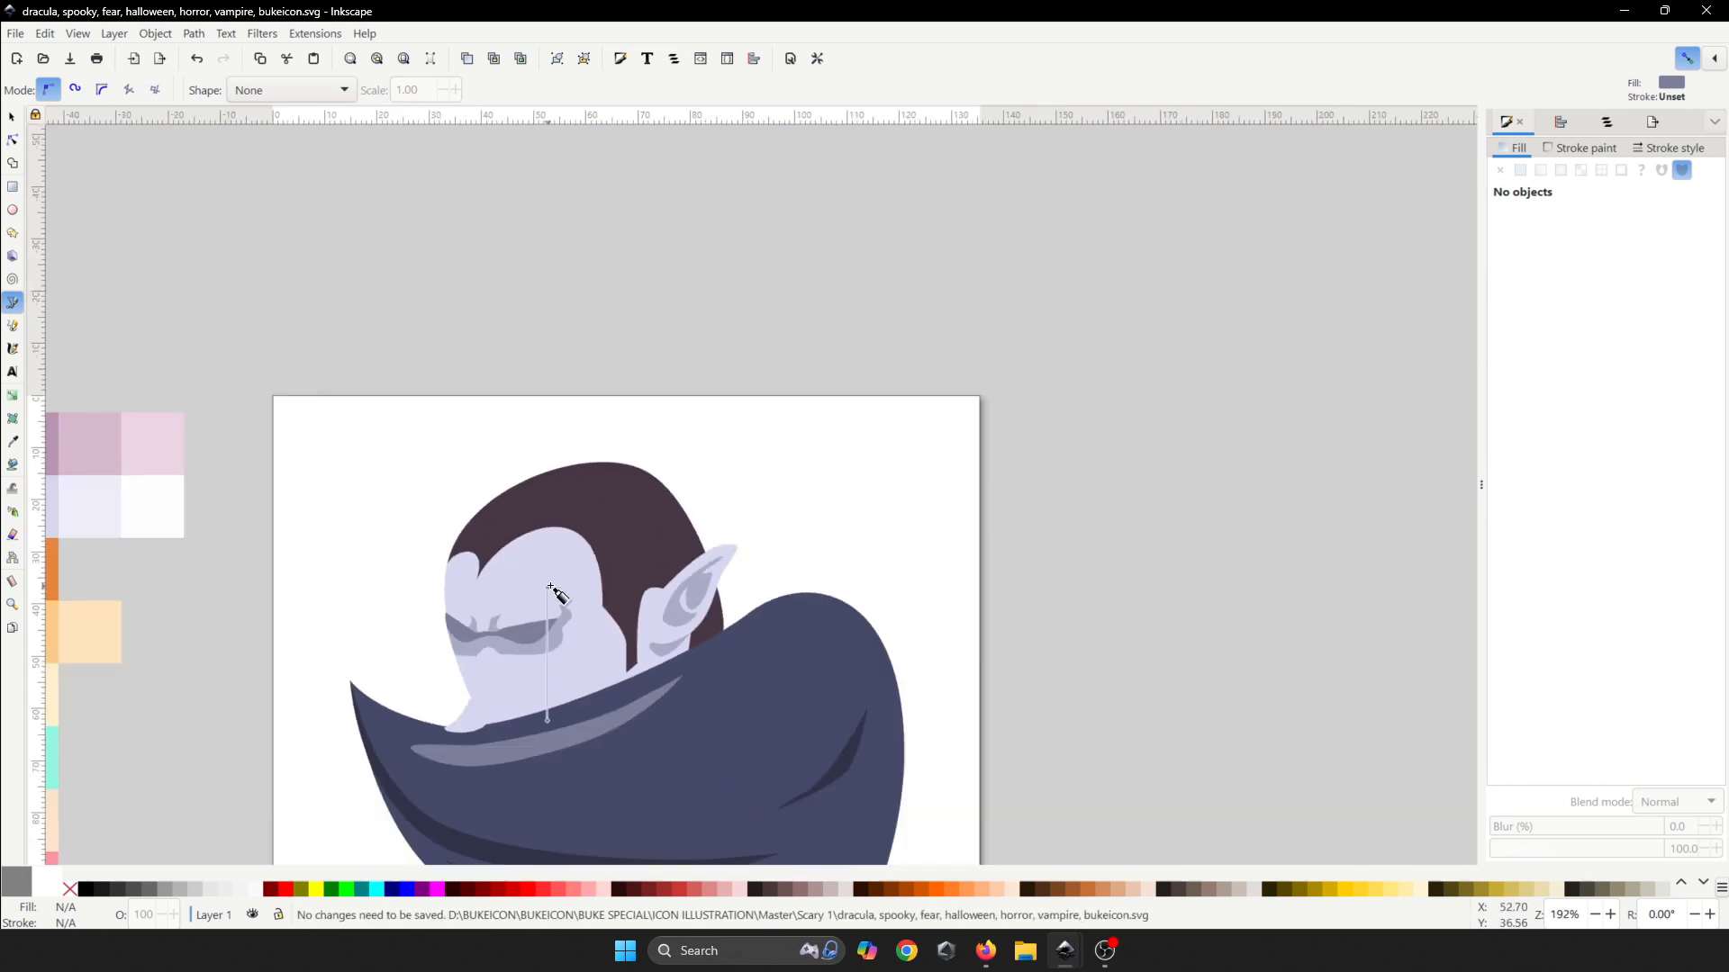
{"action": "scroll", "coordinate": [576, 591], "scroll_direction": "down", "scroll_amount": 2}
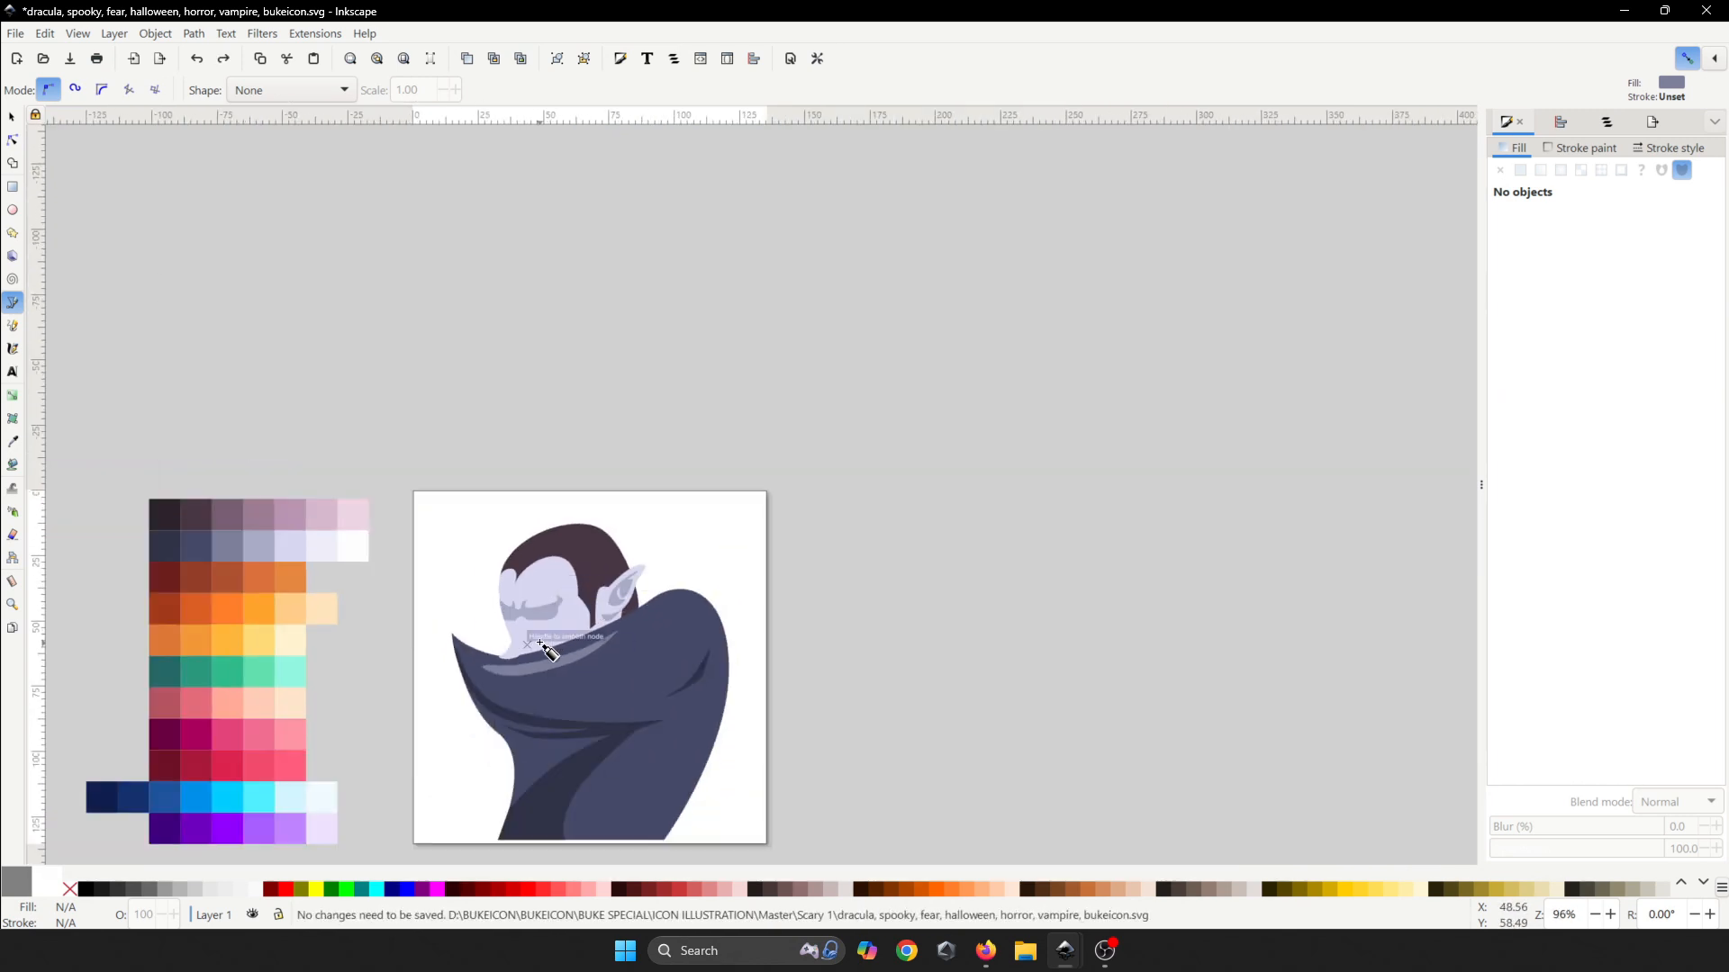
{"action": "scroll", "coordinate": [539, 649], "scroll_direction": "up", "scroll_amount": 2}
{"action": "scroll", "coordinate": [540, 649], "scroll_direction": "up", "scroll_amount": 2}
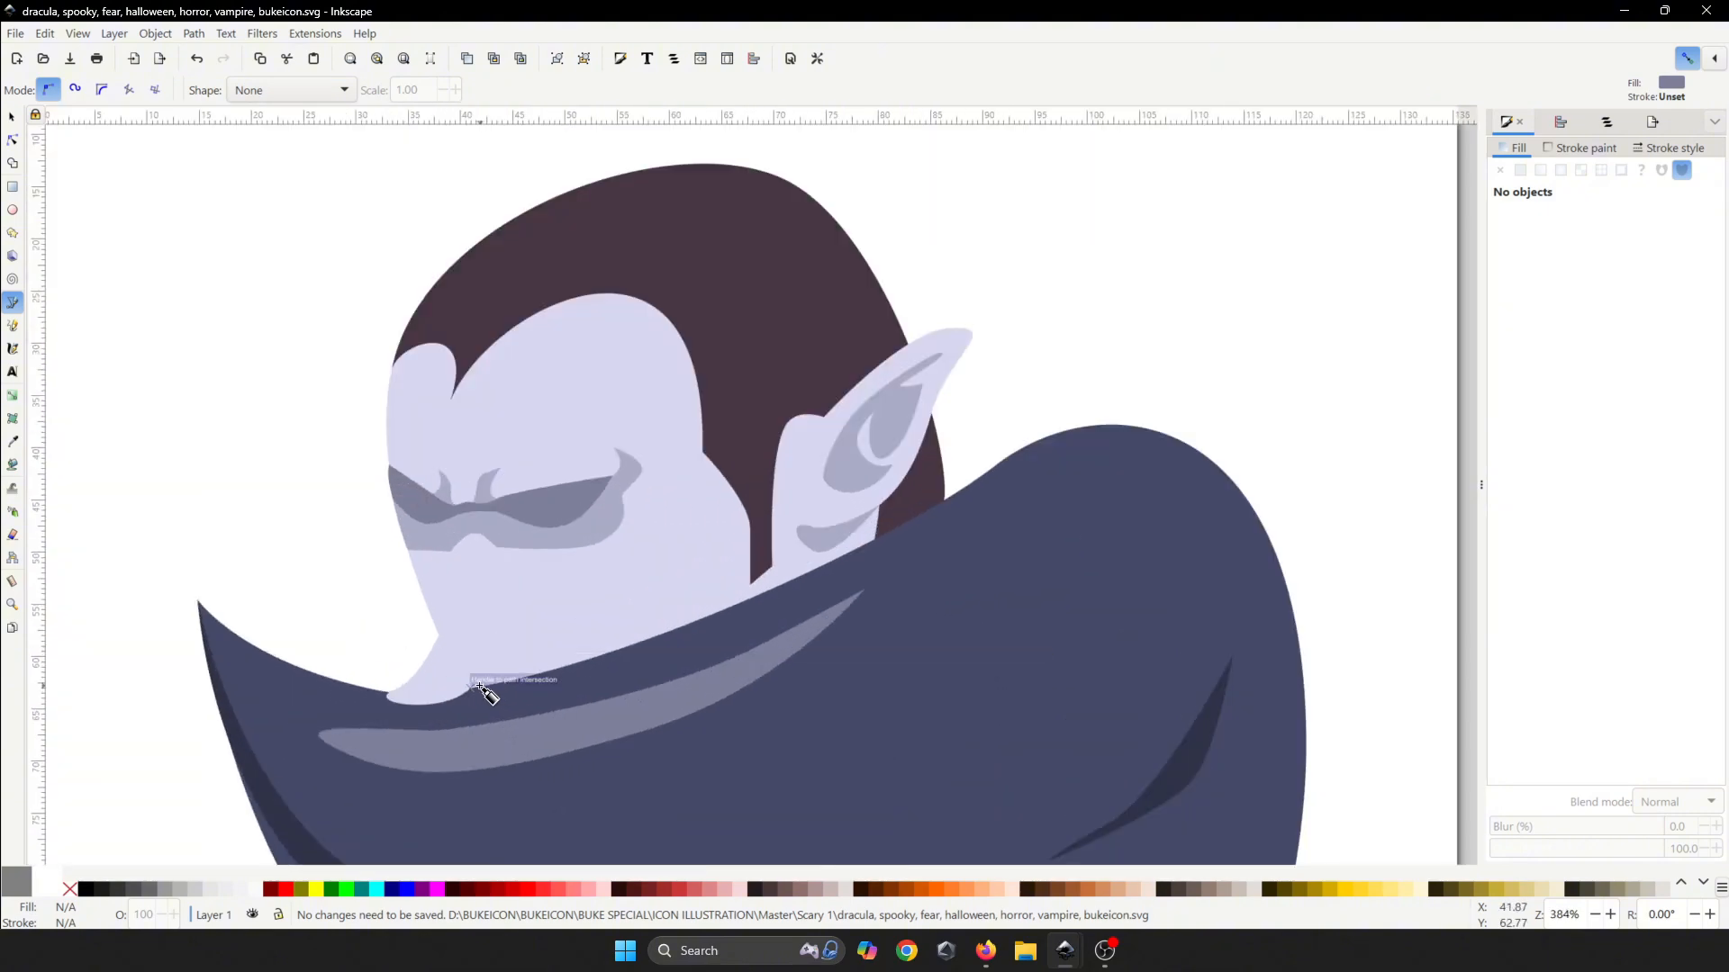
{"action": "scroll", "coordinate": [482, 691], "scroll_direction": "up", "scroll_amount": 5}
{"action": "key", "text": "Escape"}
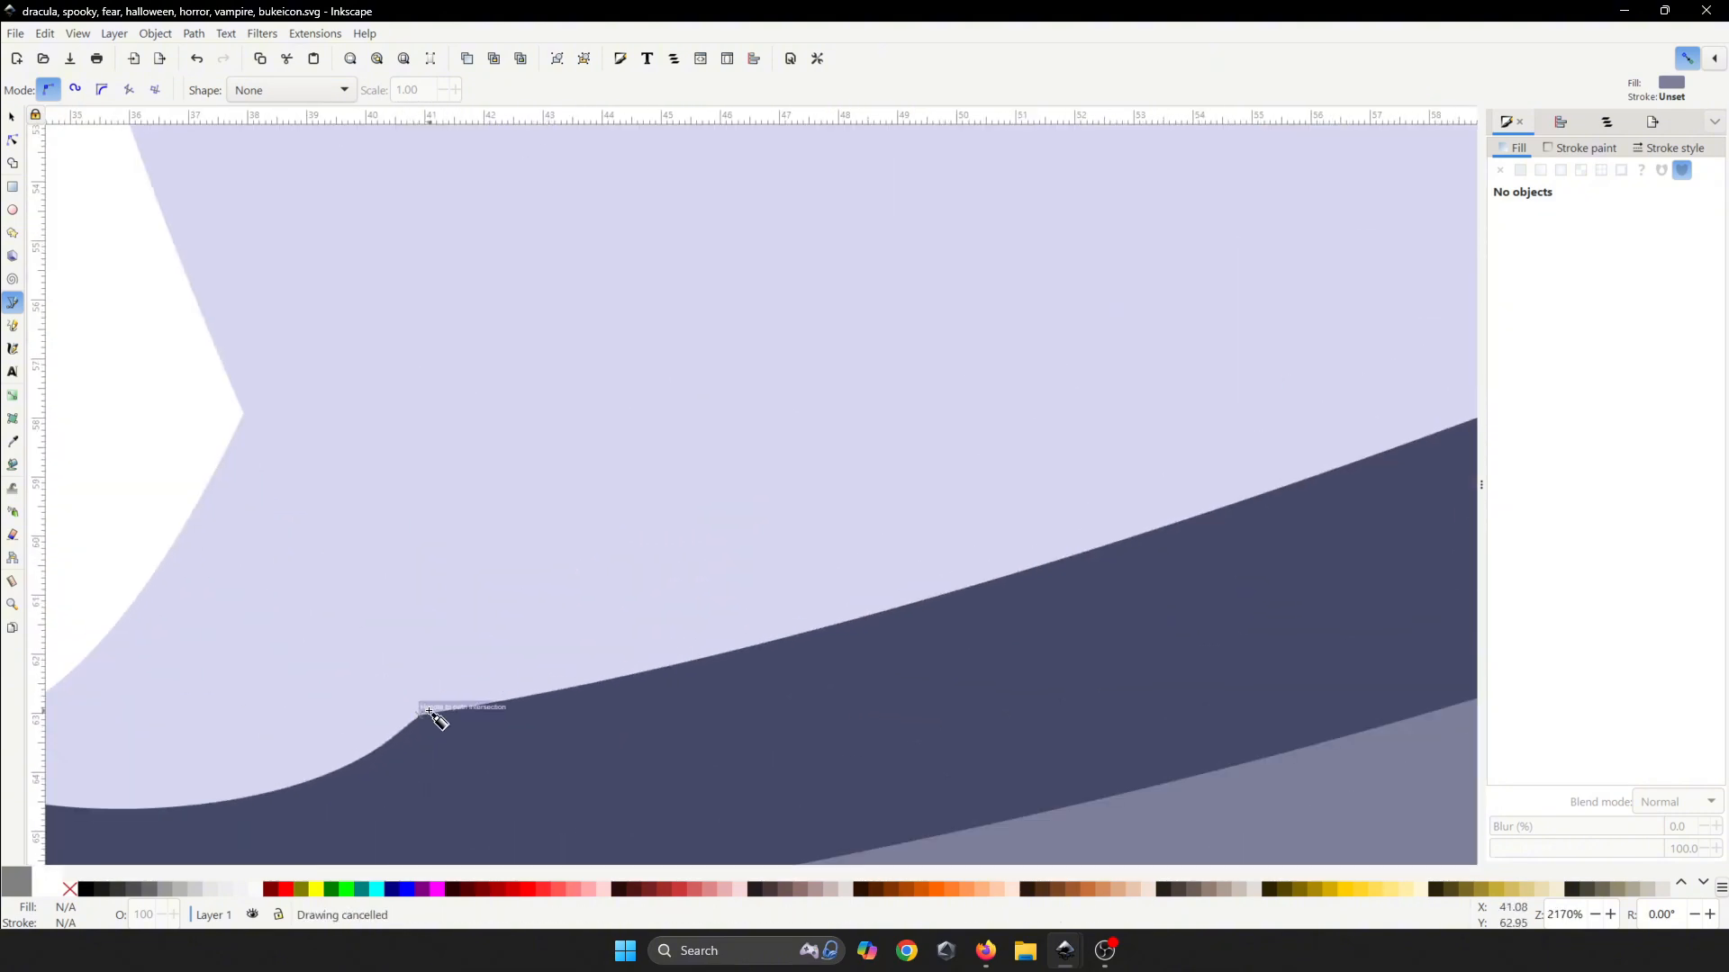
{"action": "left_click", "coordinate": [418, 717]}
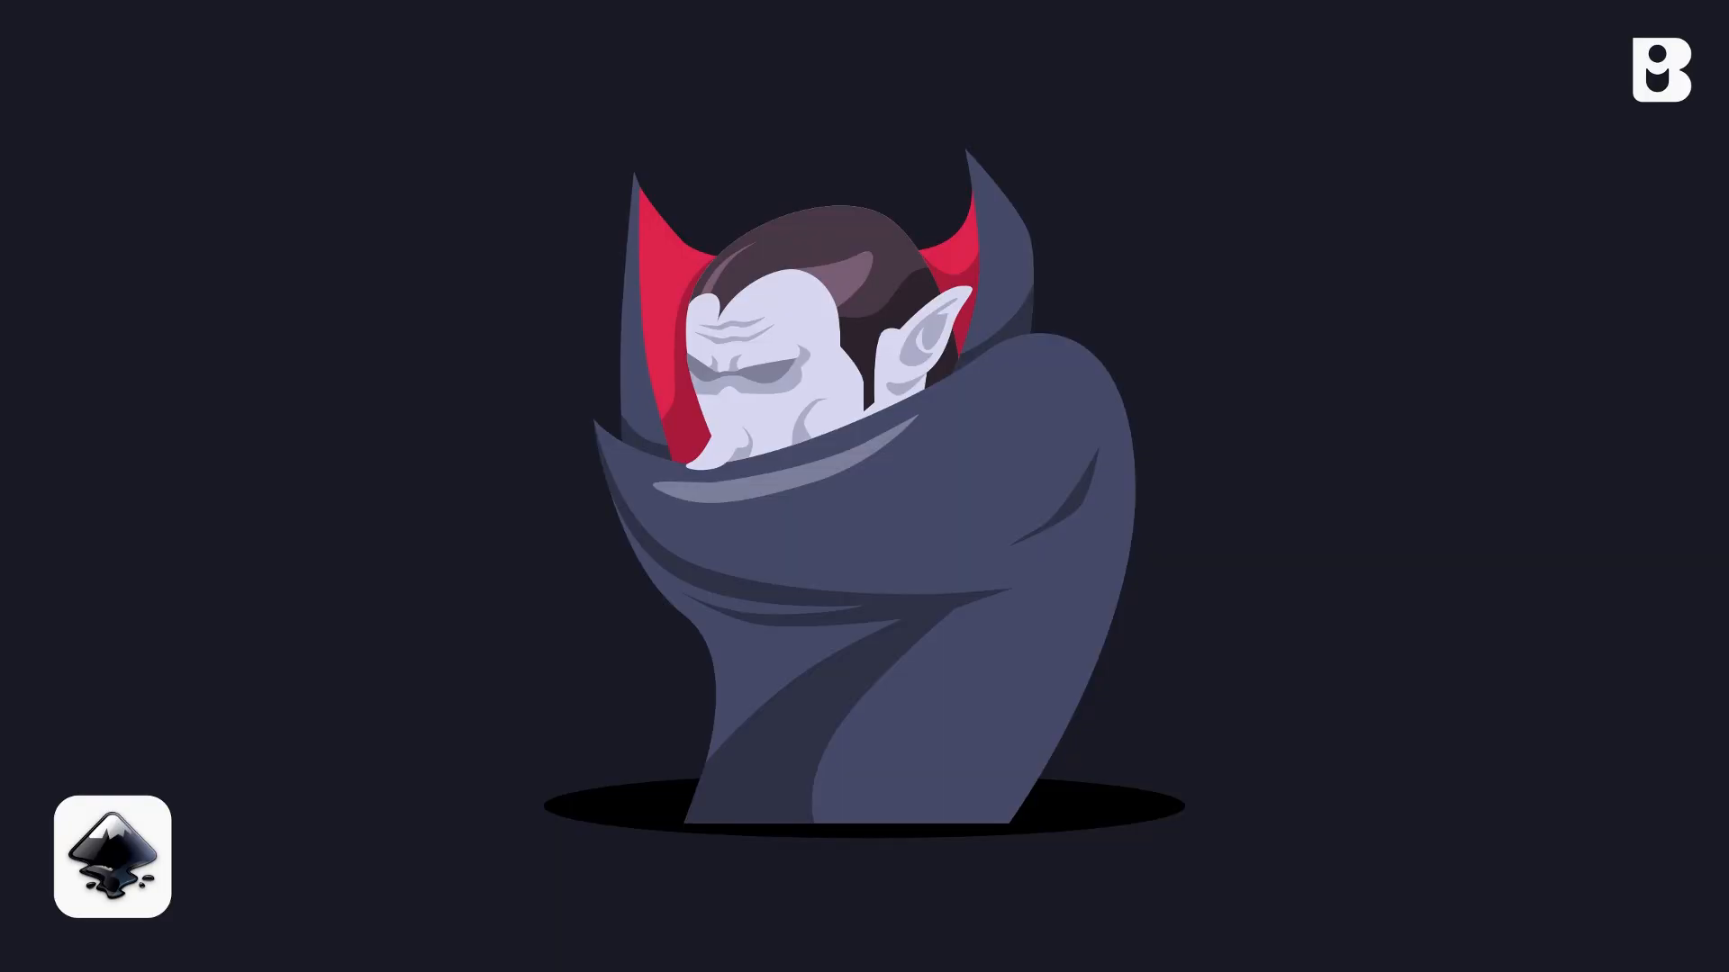